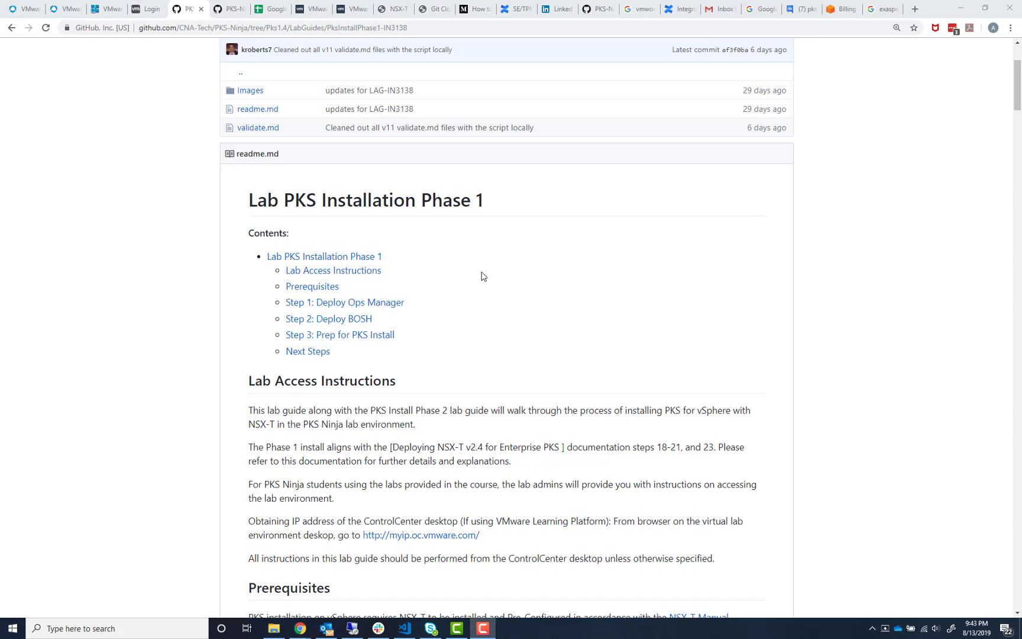
scroll(481, 276, "down", 1)
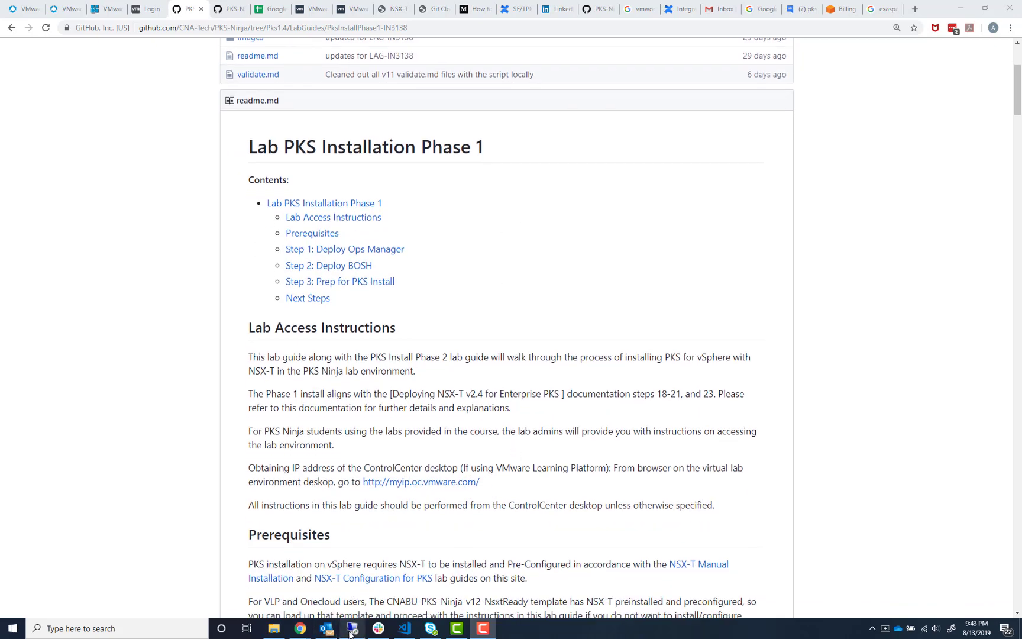
left_click(352, 629)
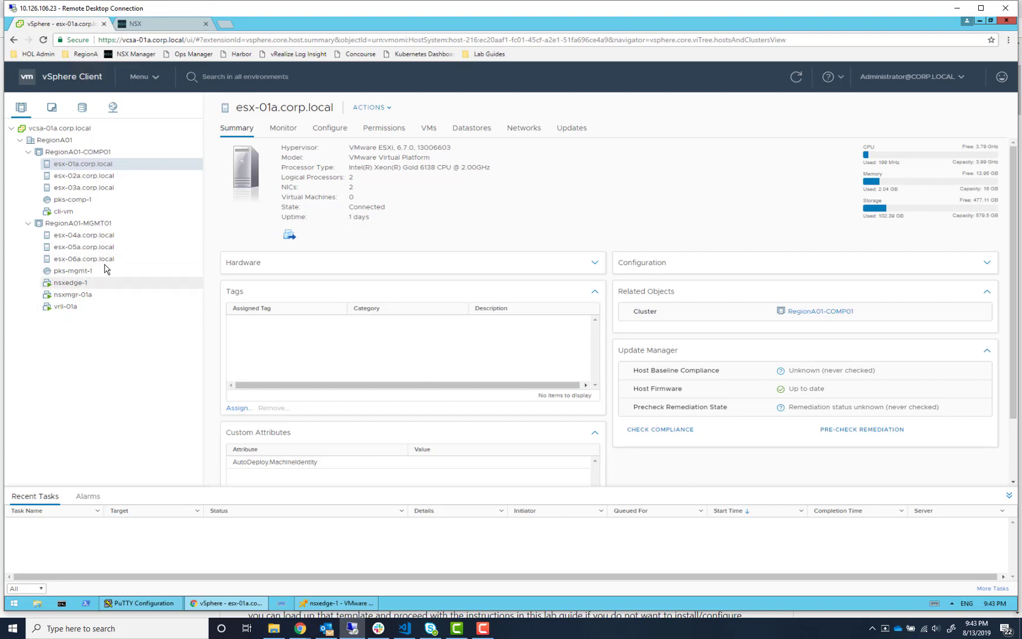
left_click(959, 8)
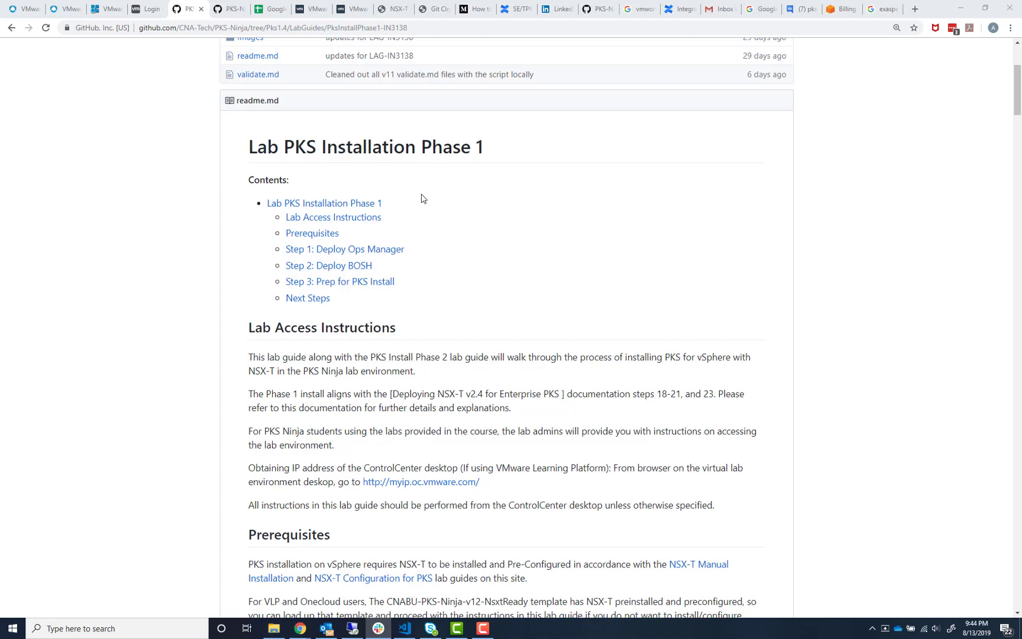
scroll(420, 267, "up", 3)
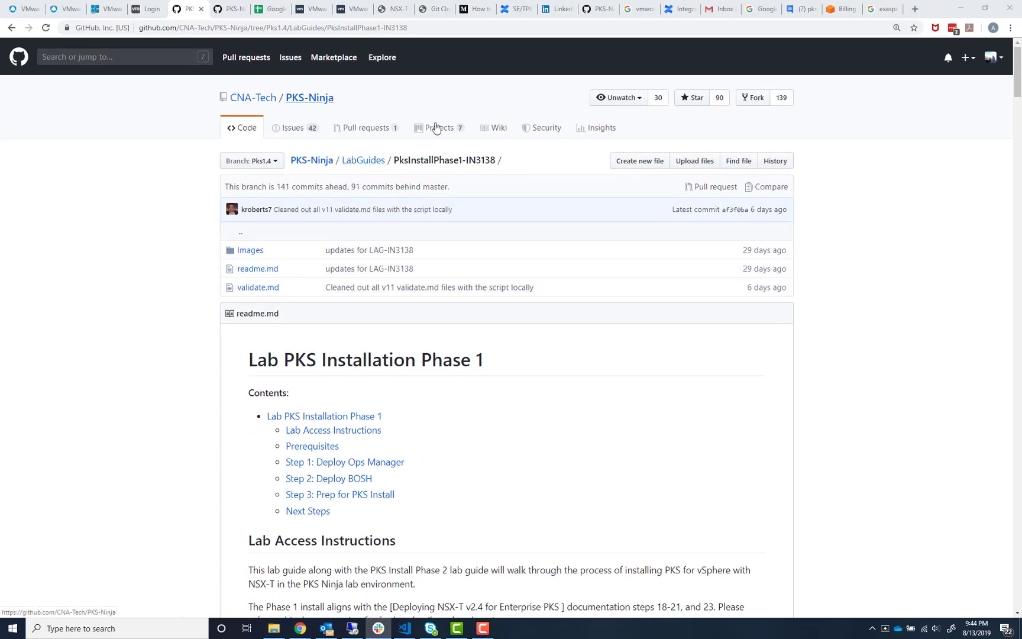
In the PKS-Ninja repository, switch to the Pks1.4 branch and open the PksTheHardWay-PH7885 course in Courses
left_click(301, 100)
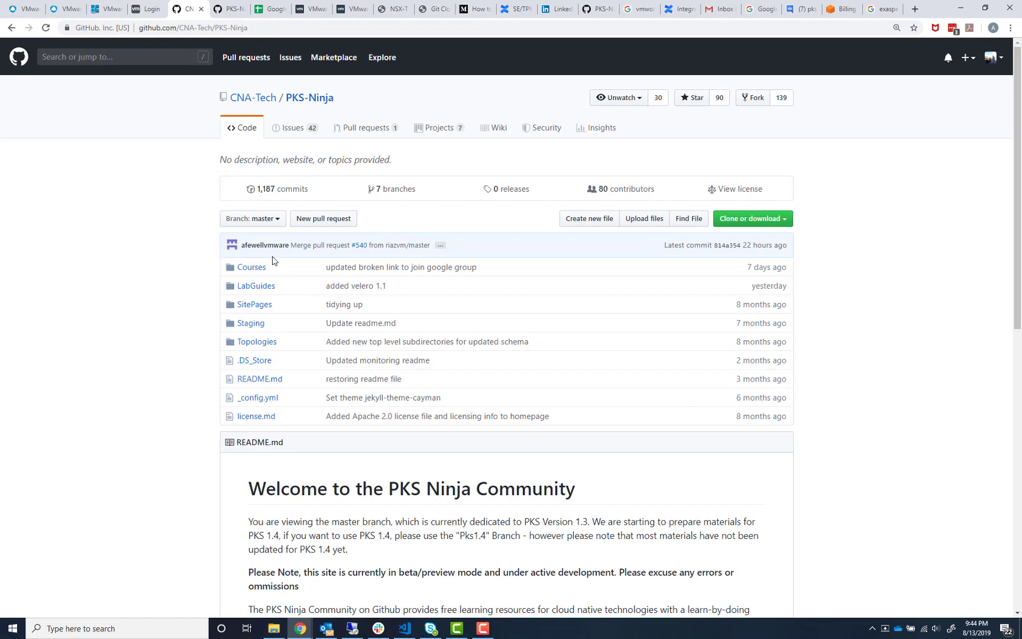
left_click(263, 220)
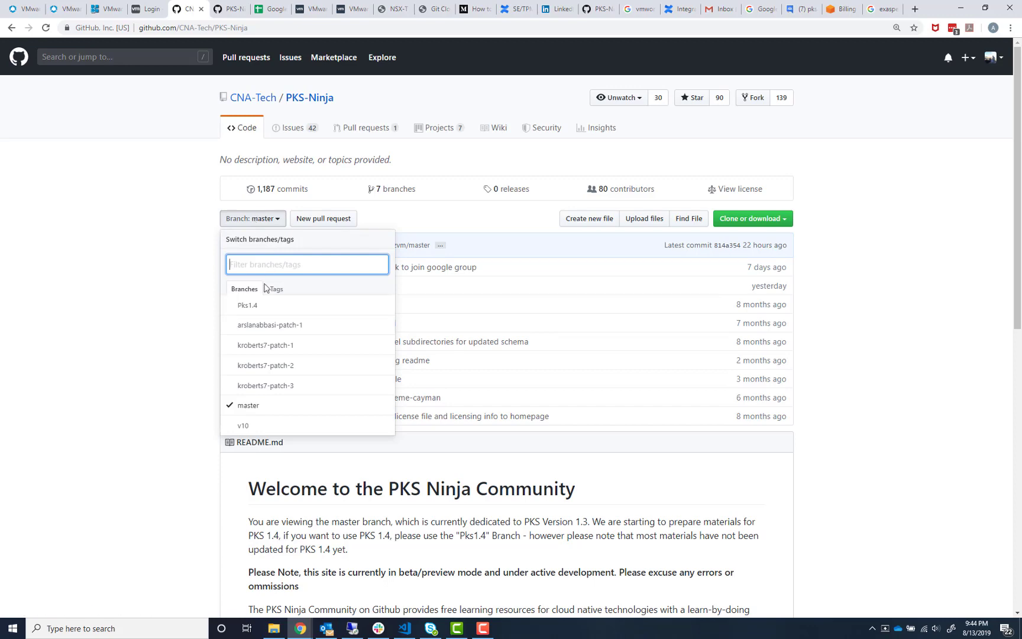
left_click(266, 305)
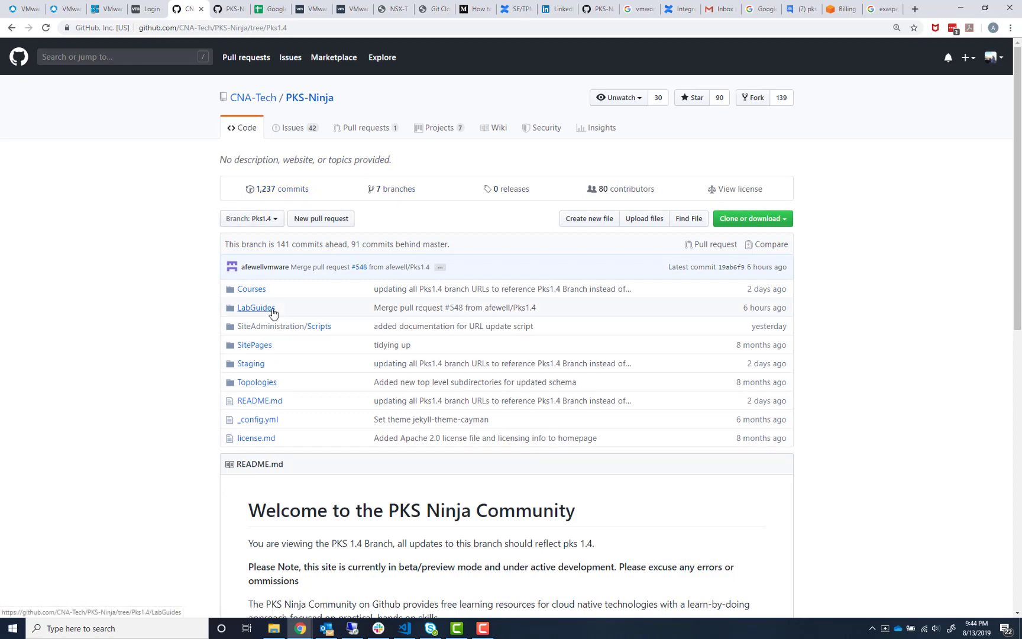
left_click(253, 291)
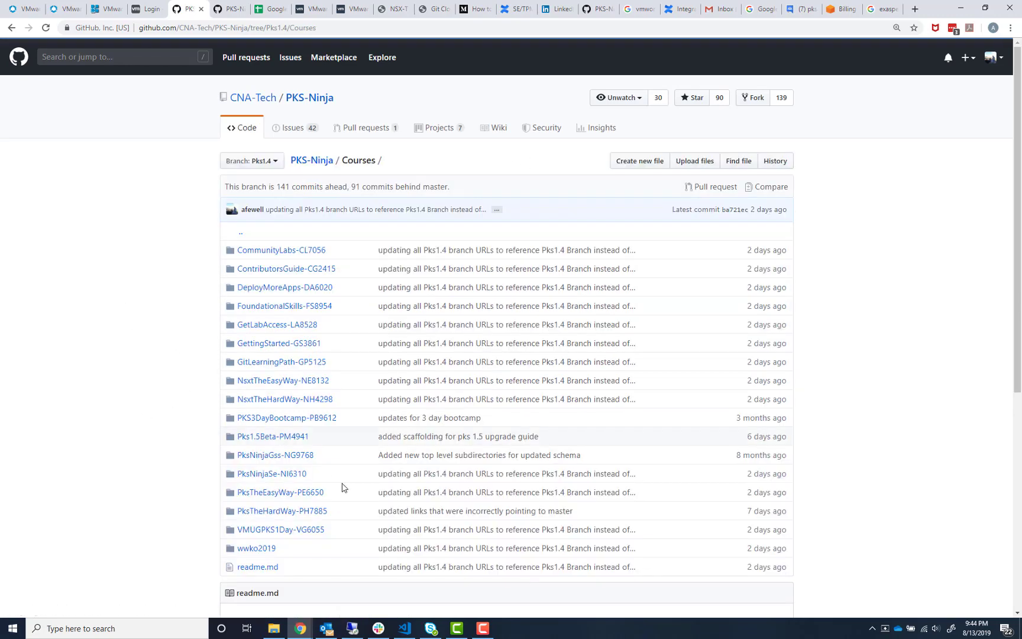
left_click(283, 512)
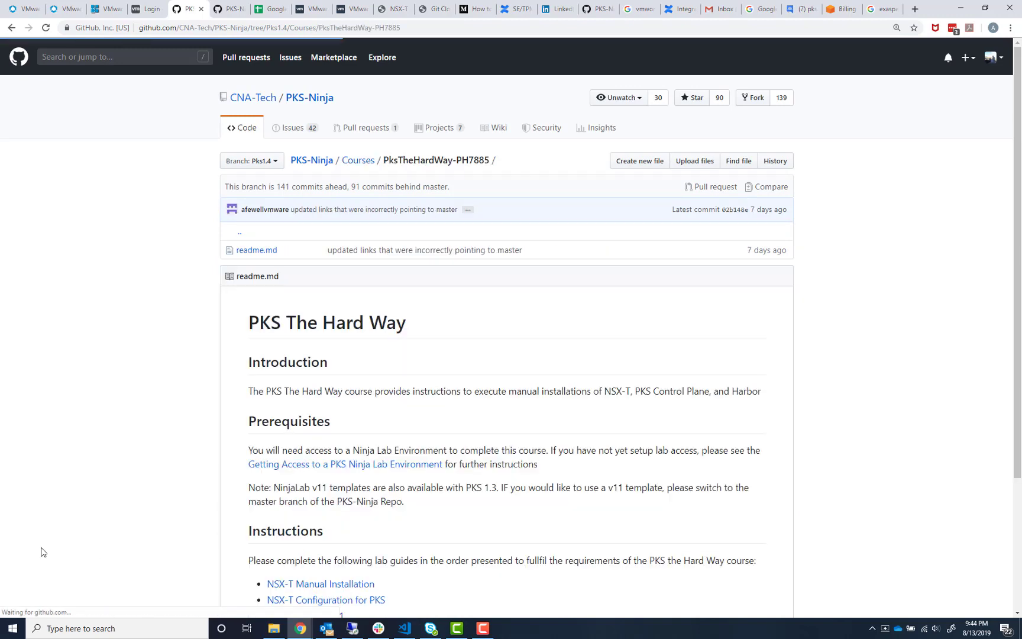
Open the Getting Access to a PKS Ninja Lab Environment guide and read its v12 template descriptions
scroll(182, 337, "down", 3)
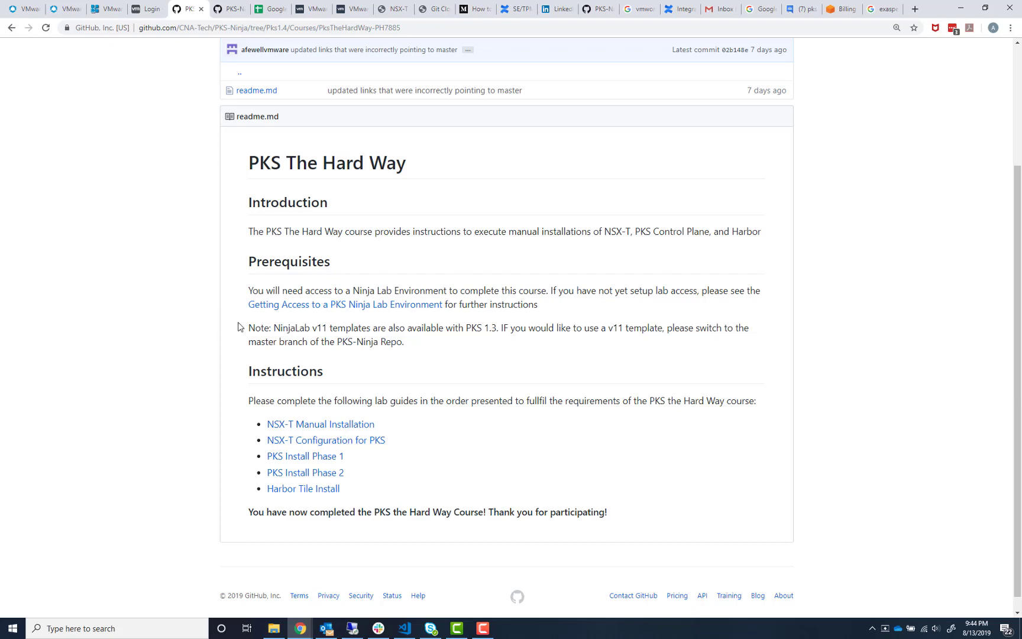
scroll(265, 343, "down", 1)
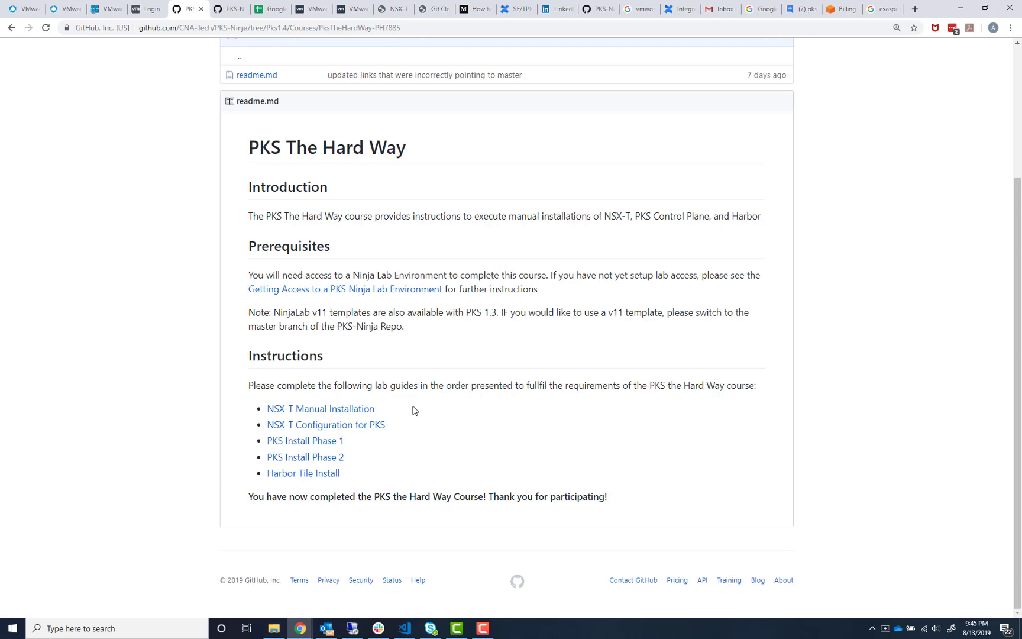
left_click(343, 290)
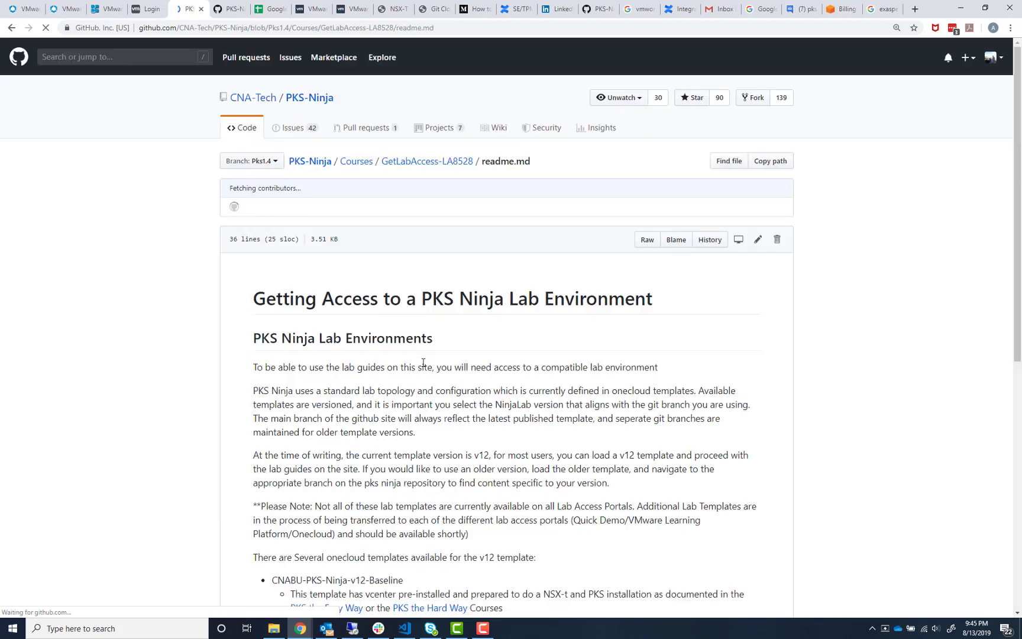
scroll(373, 404, "down", 5)
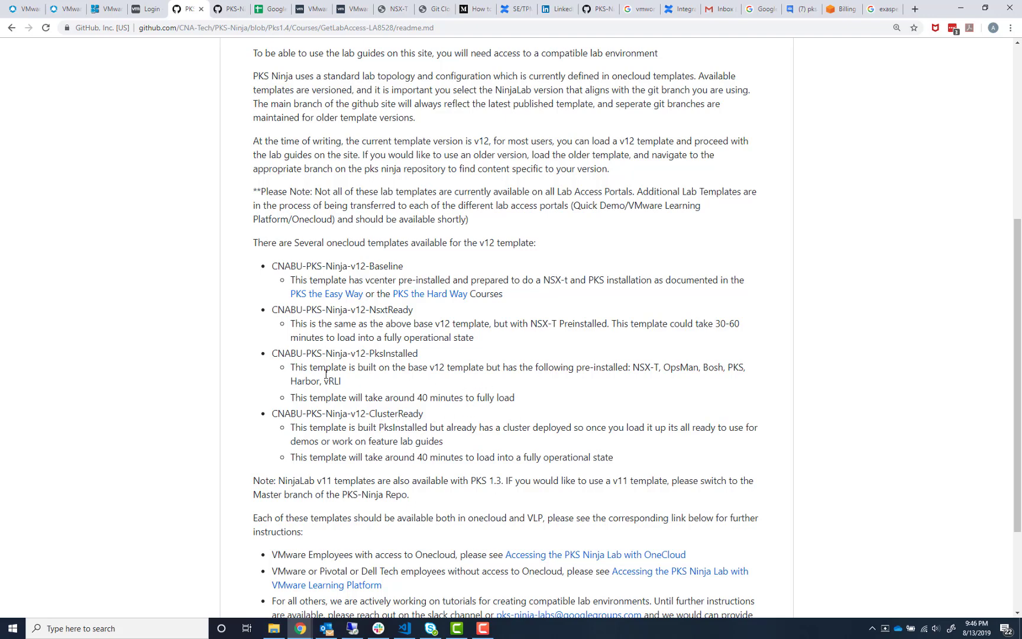
scroll(368, 279, "down", 1)
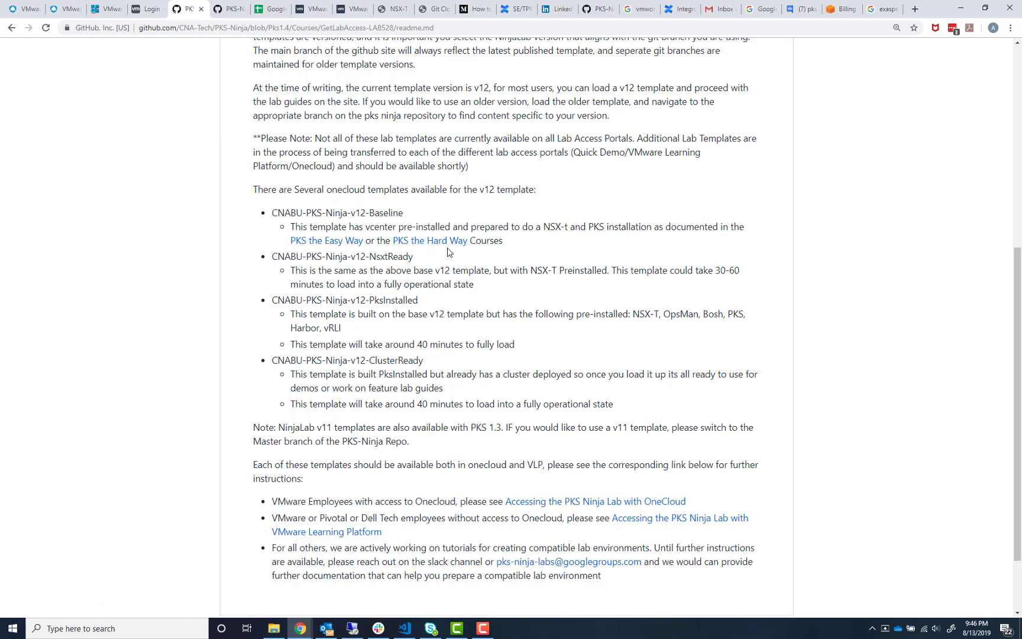
scroll(448, 250, "up", 4)
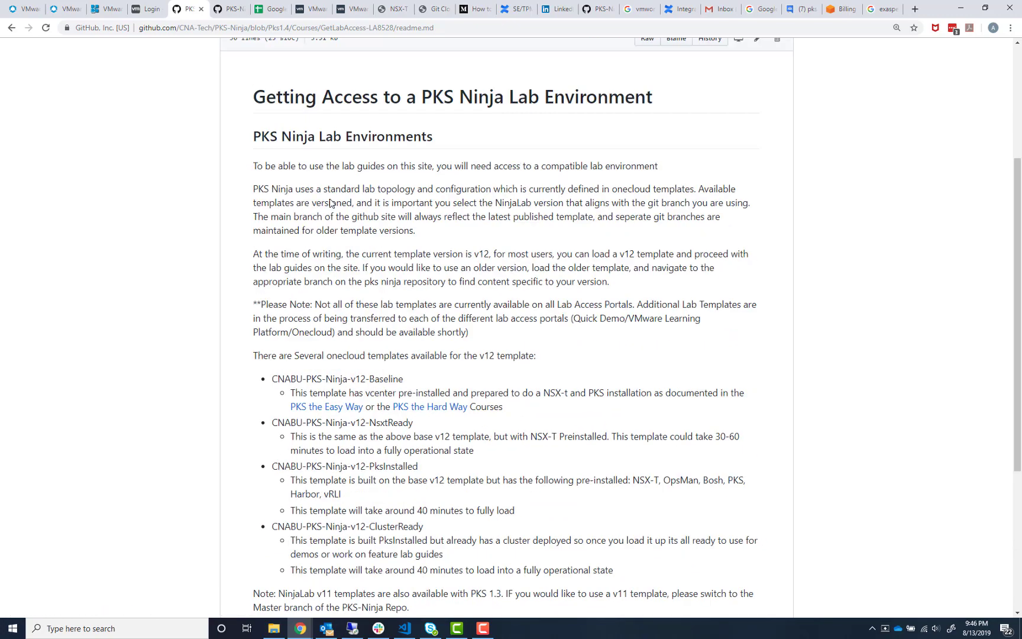
Duplicate the guide's tab, return the original tab to the PKS The Hard Way page, and switch back to the duplicate
right_click(191, 14)
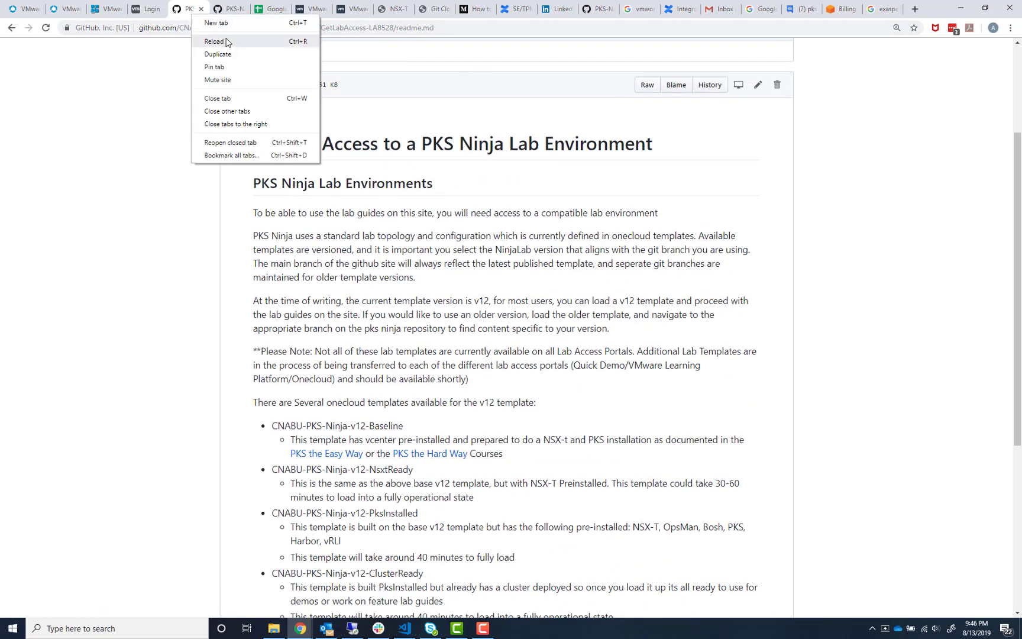
left_click(228, 55)
left_click(185, 16)
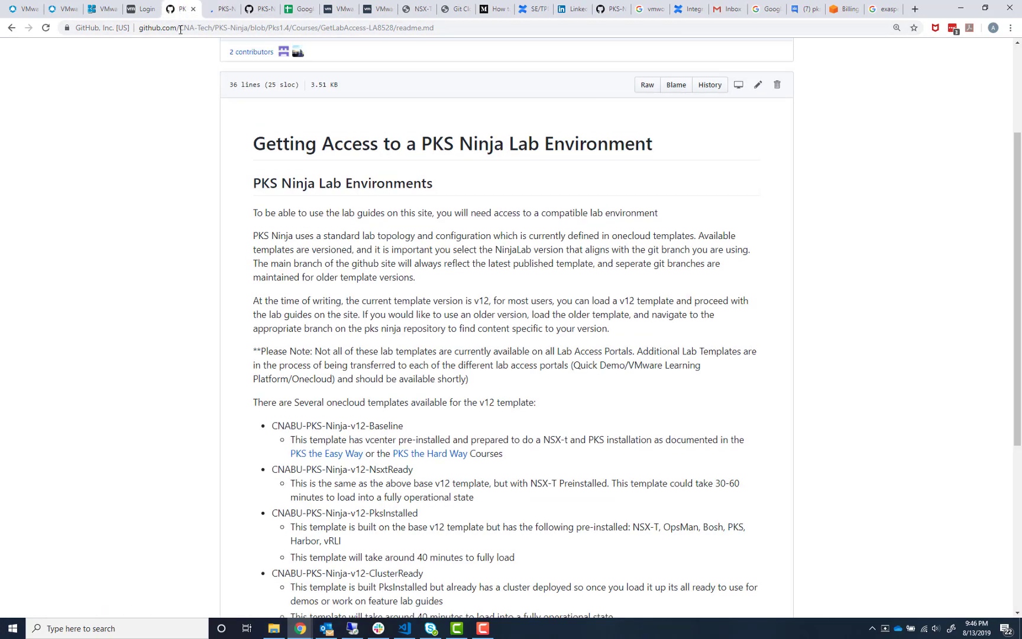
left_click(11, 28)
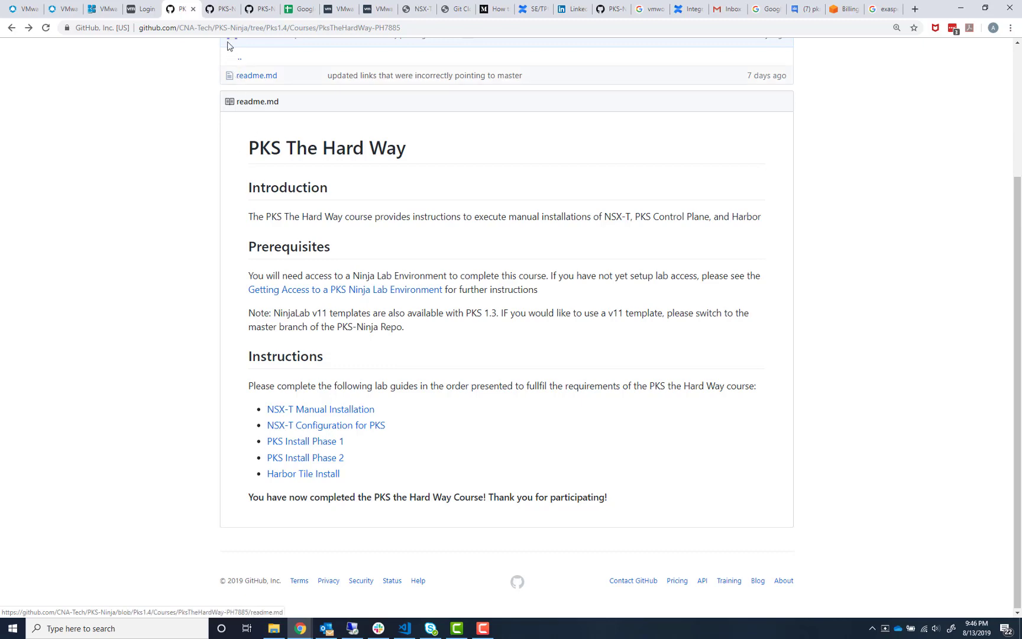
left_click(220, 9)
Highlight the CNABU-PKS-Ninja-v12-NsxtReady and CNABU-PKS-Ninja-v12-ClusterReady template names in the guide
scroll(354, 379, "down", 2)
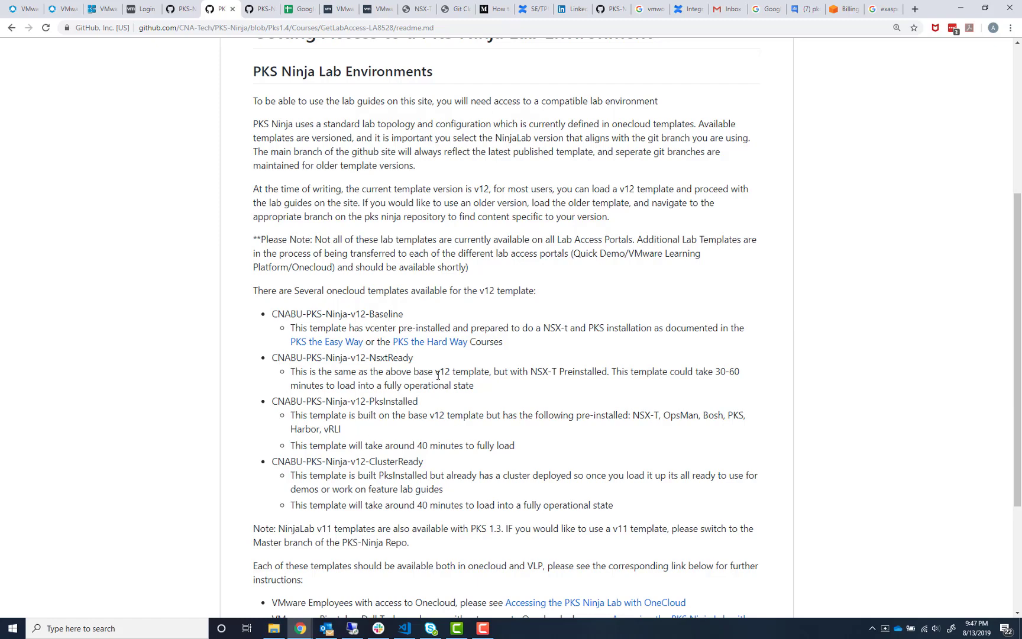
left_click_drag(423, 362, 271, 357)
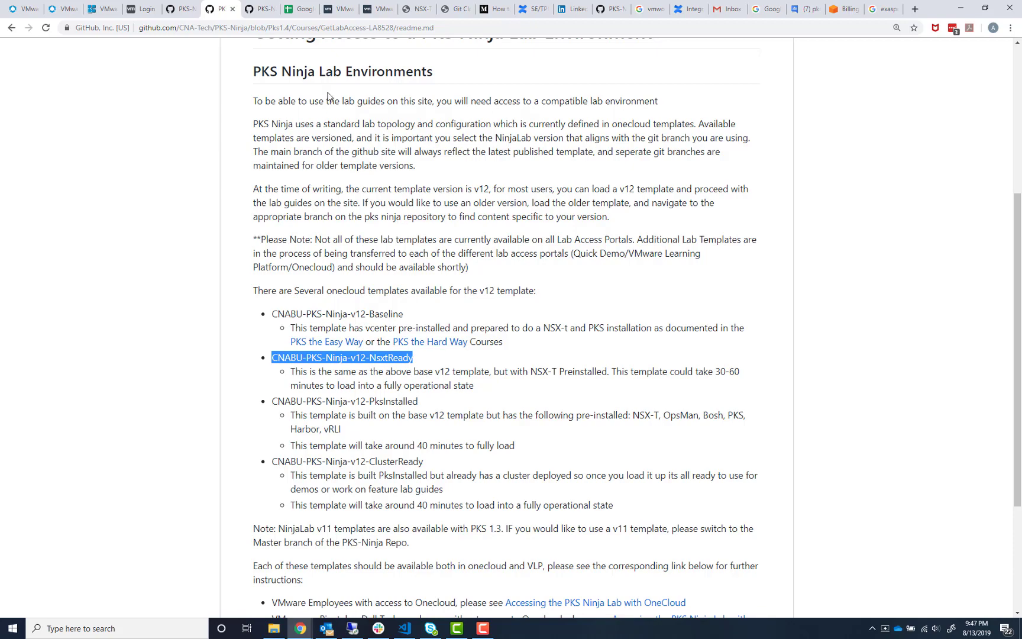
left_click(185, 13)
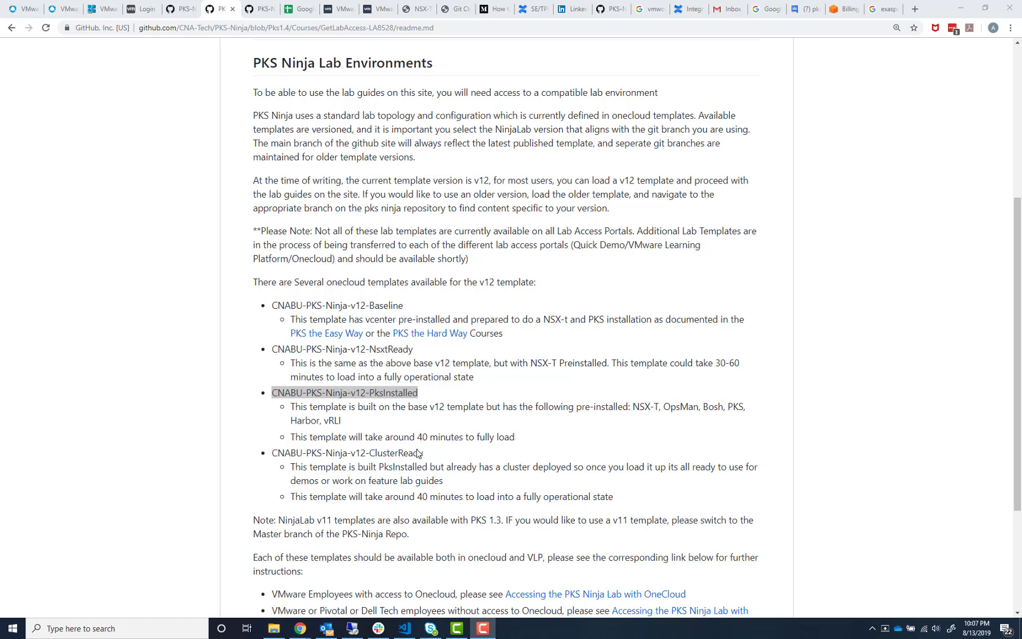
left_click_drag(423, 452, 273, 457)
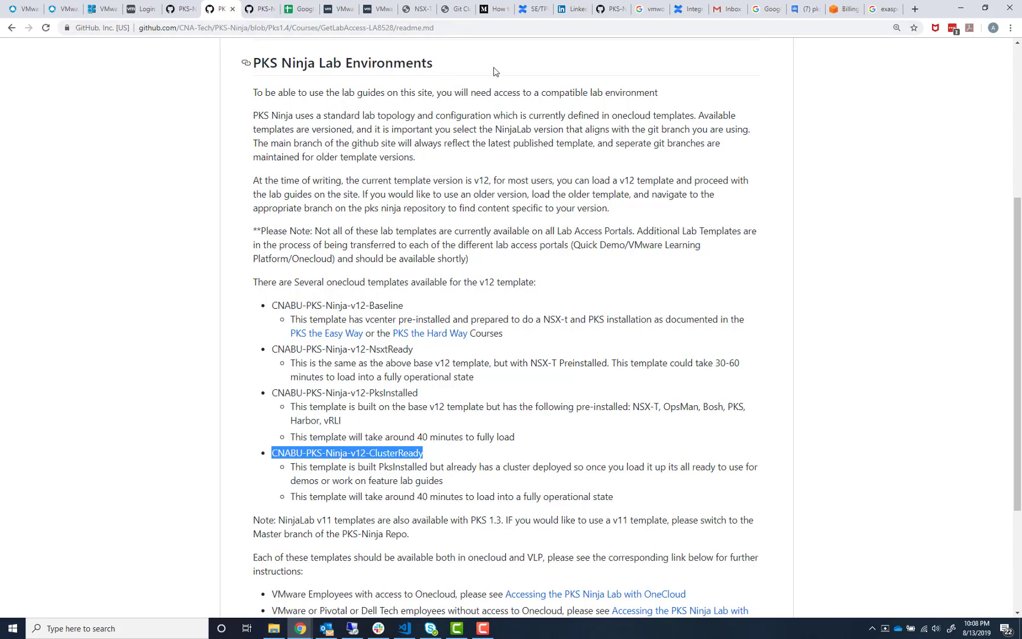
Switch to the remote desktop session with the vSphere Client and maximize its window
left_click(181, 10)
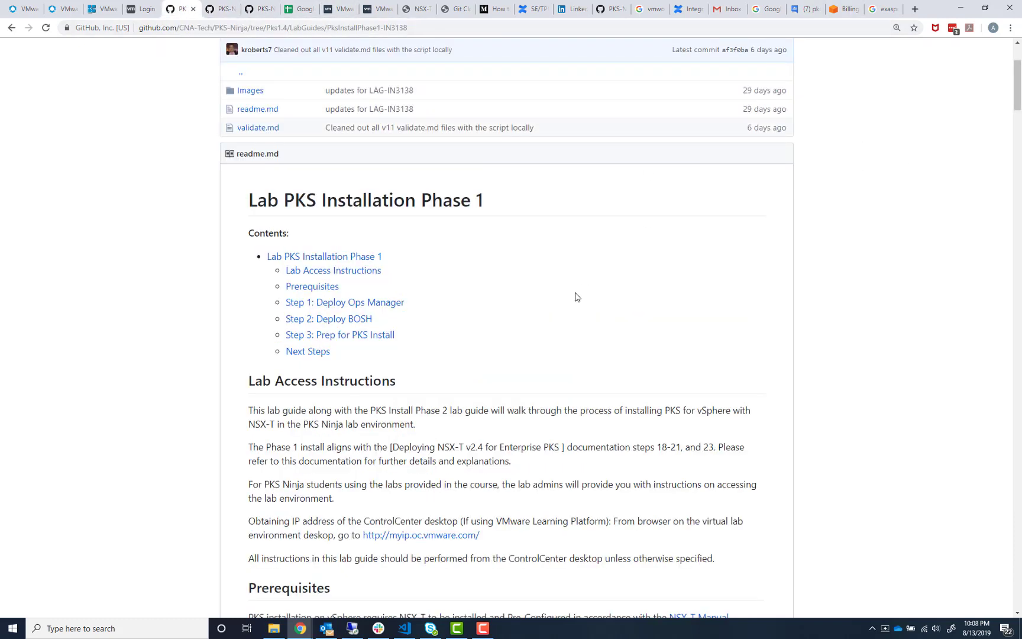
left_click(960, 7)
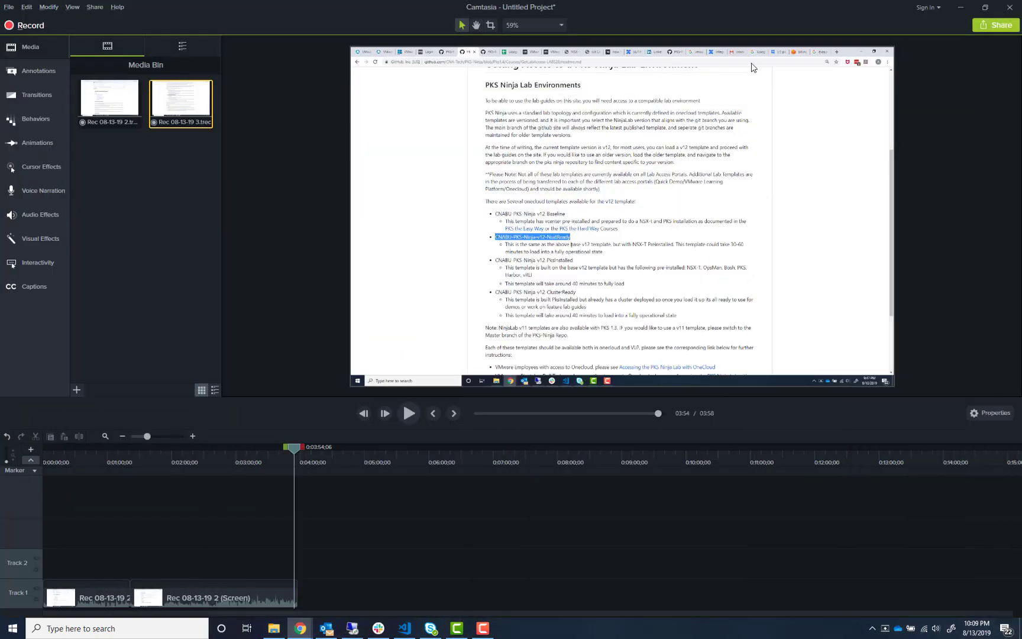
left_click(960, 7)
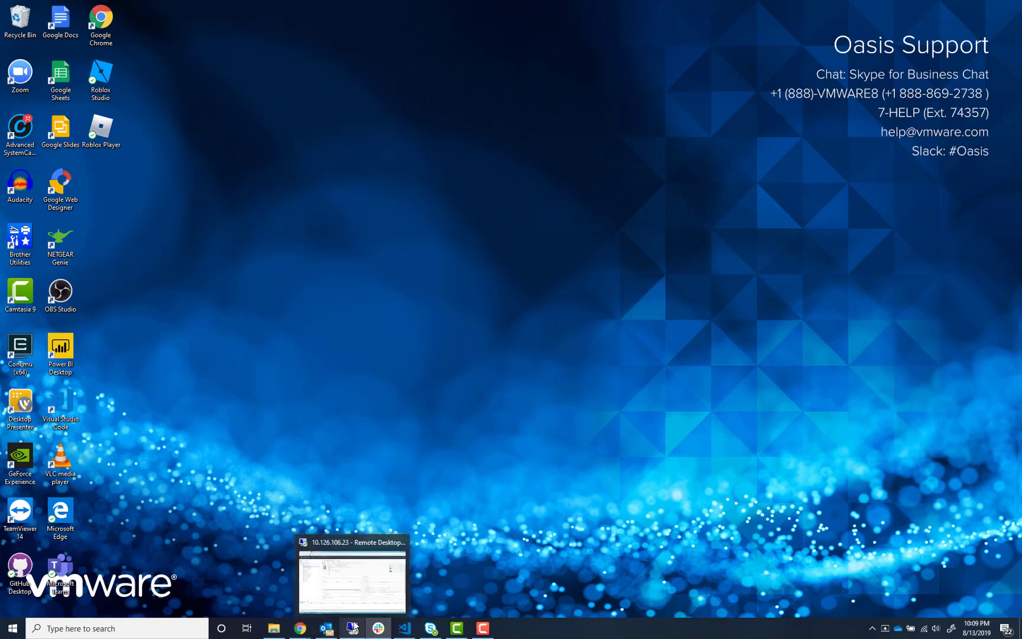
left_click(357, 588)
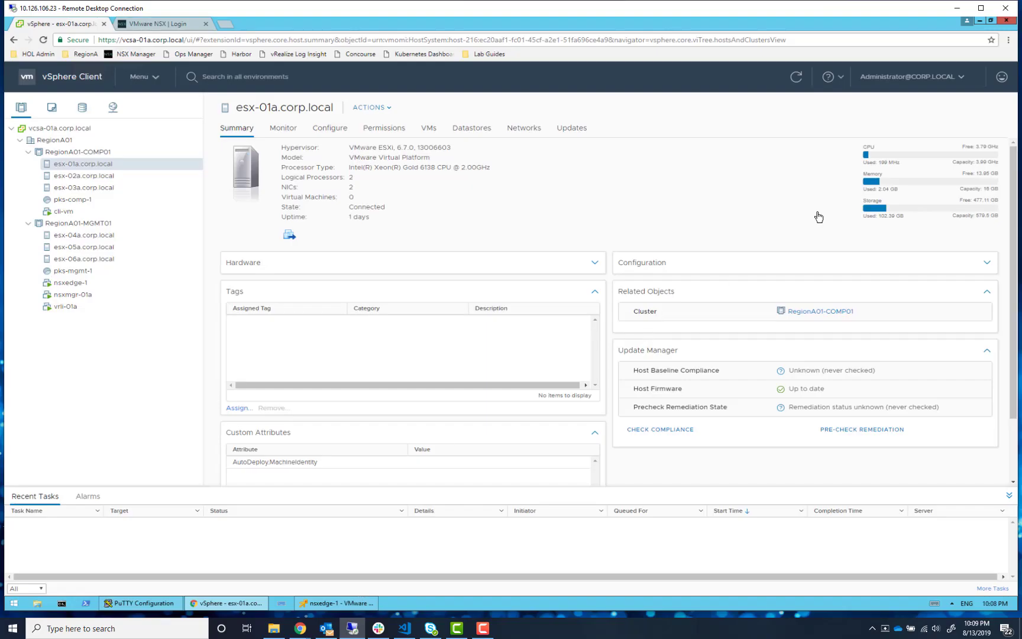
left_click(980, 8)
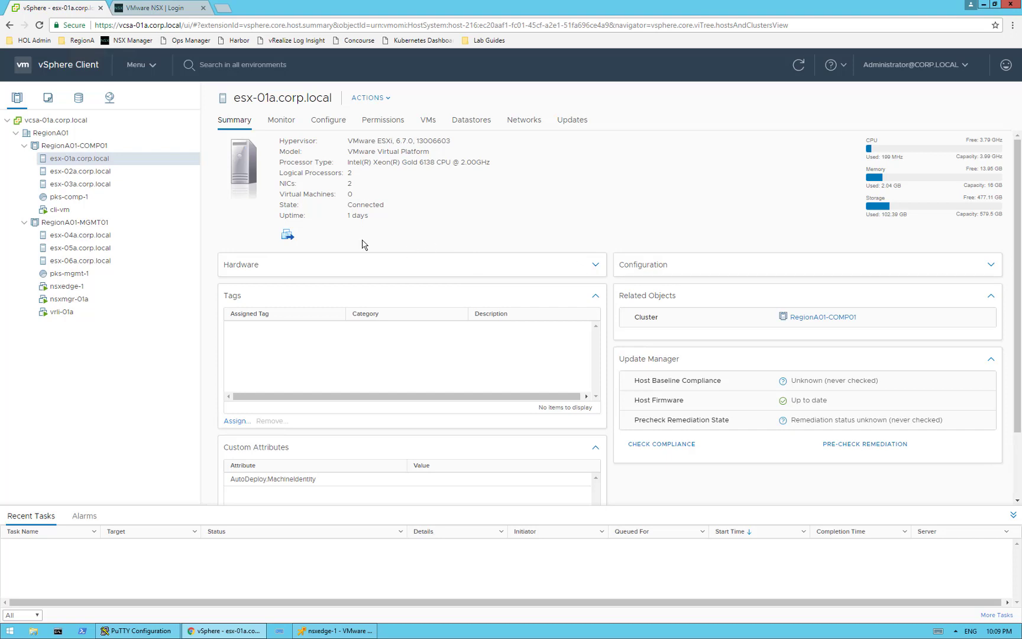
Start Deploy OVF Template on RegionA01-MGMT01 with the local file ops-manager-vsphere-2.5.6-build.198.ova and continue past file selection
right_click(93, 226)
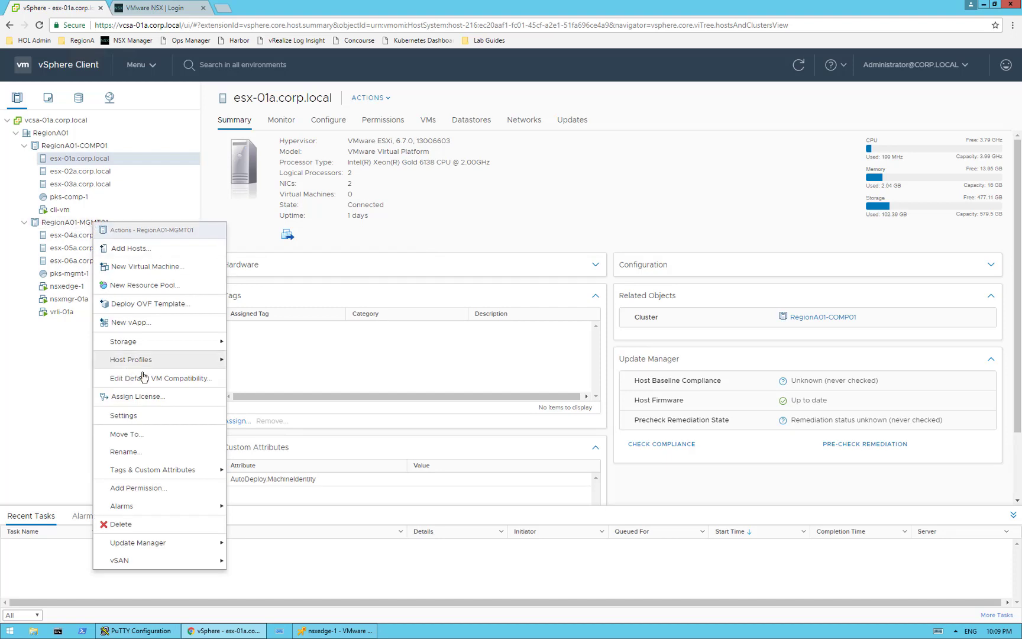
left_click(161, 305)
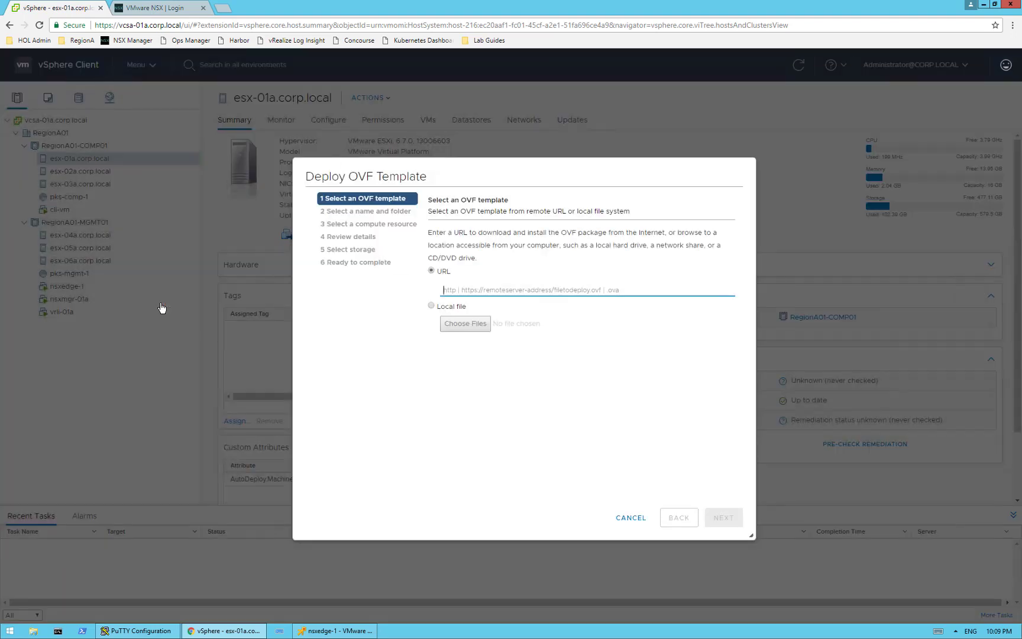
left_click(431, 306)
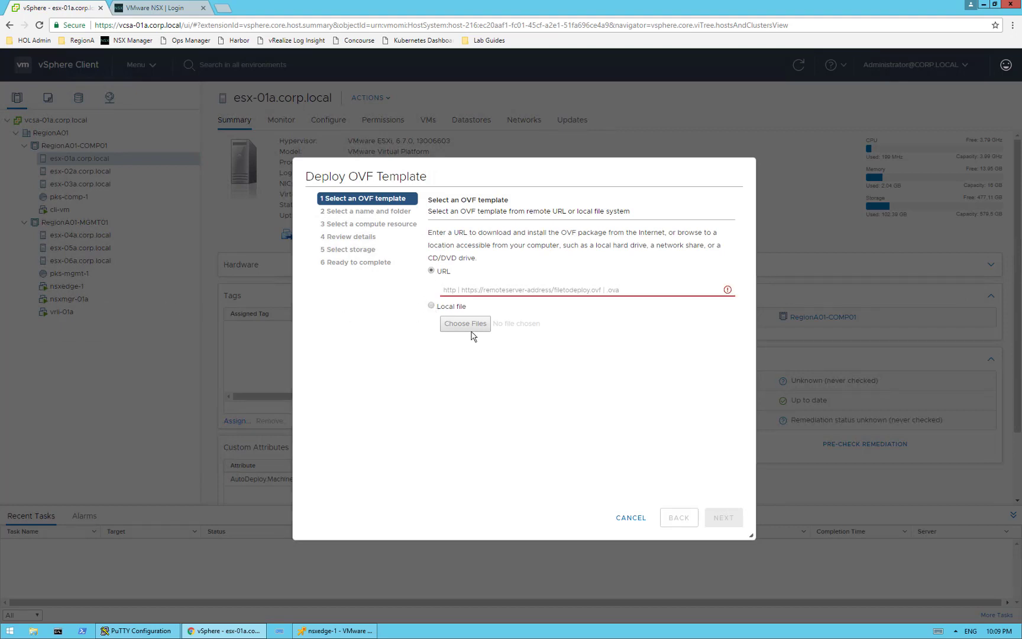
left_click(477, 326)
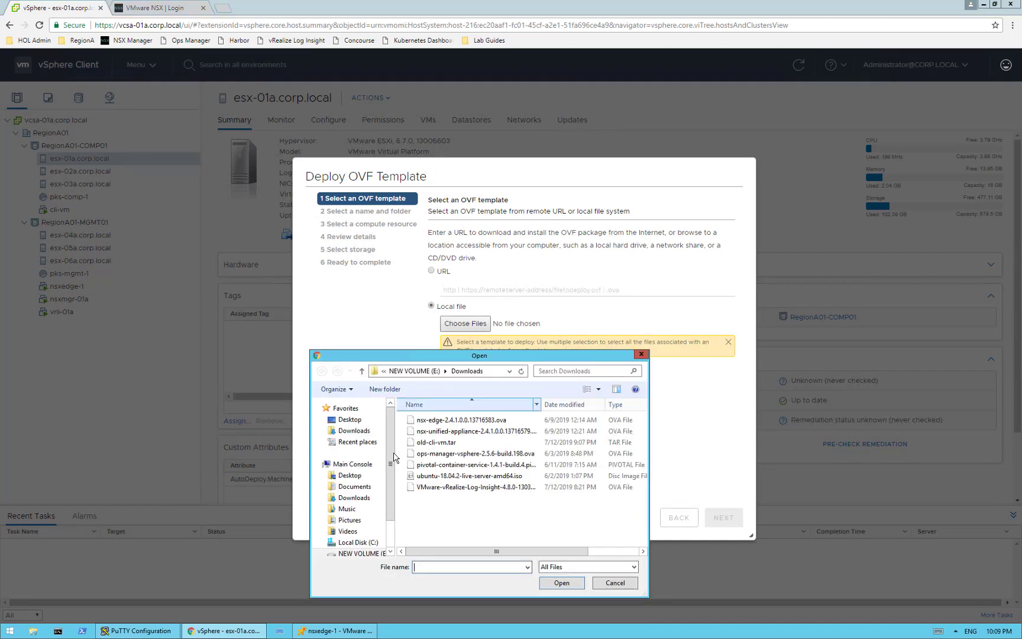
left_click(467, 453)
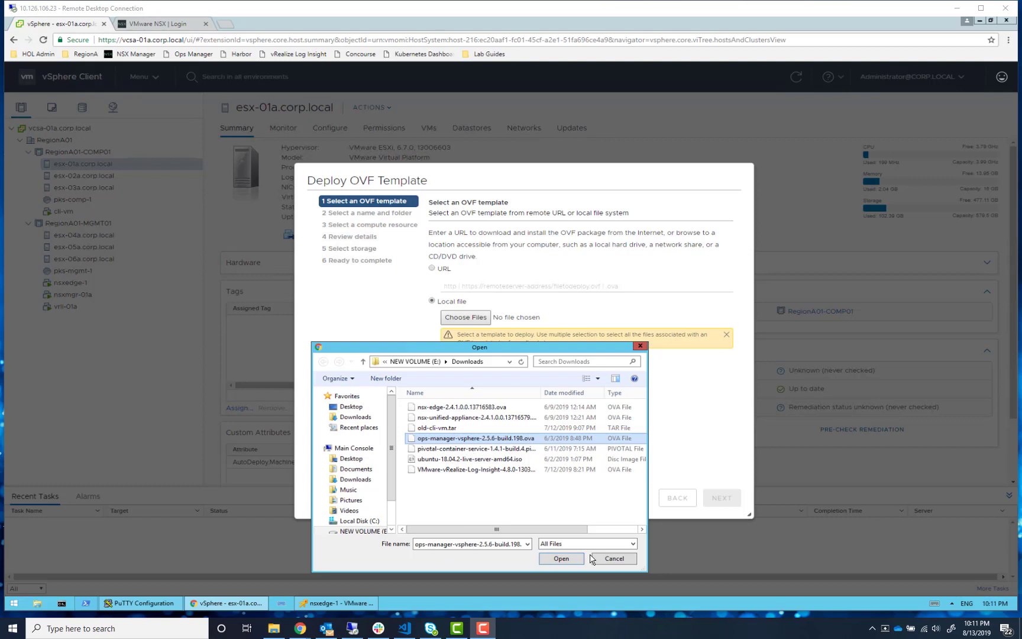
left_click(555, 559)
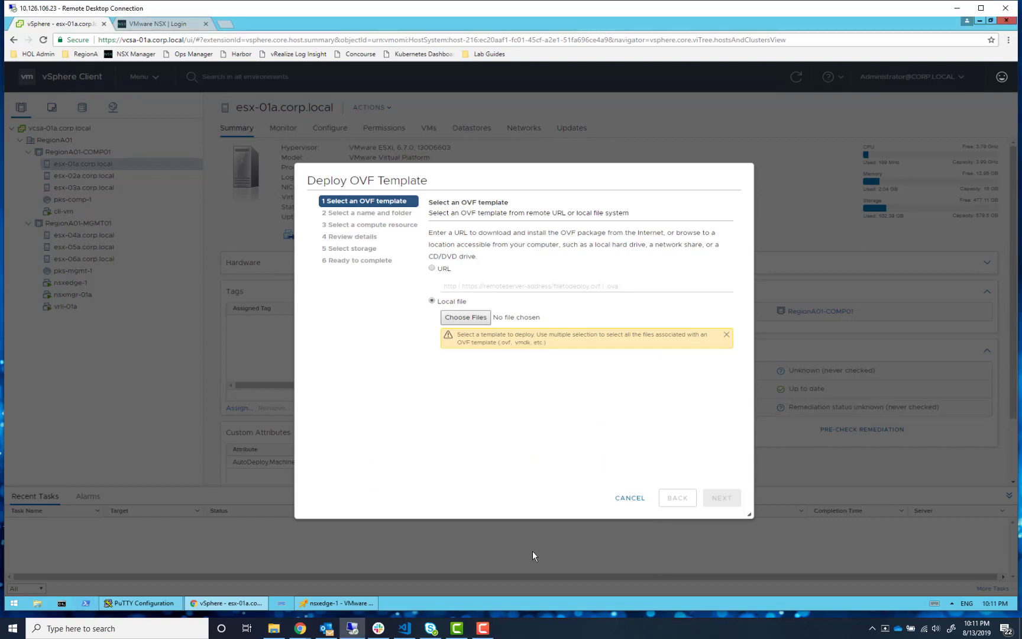
left_click(721, 497)
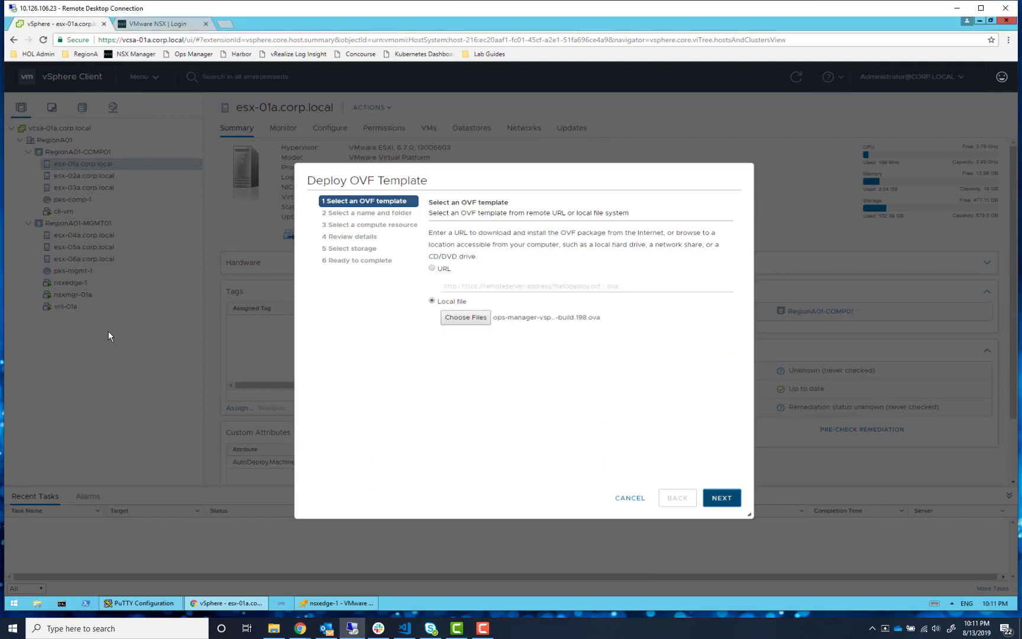
Name the virtual machine opsman and advance the Deploy OVF Template wizard
left_click_drag(578, 231, 456, 232)
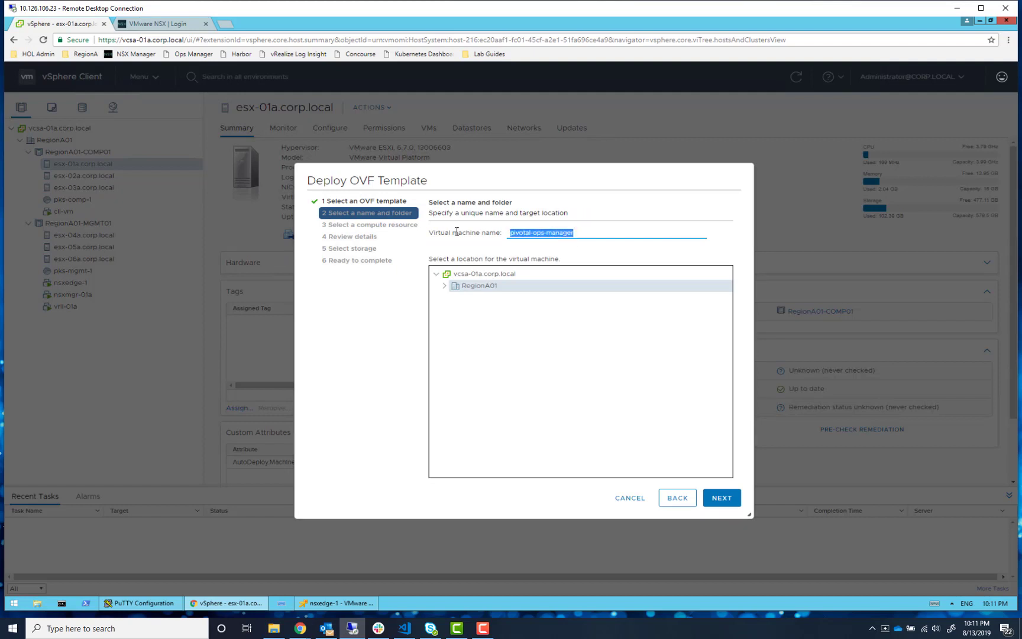
type("oipsman")
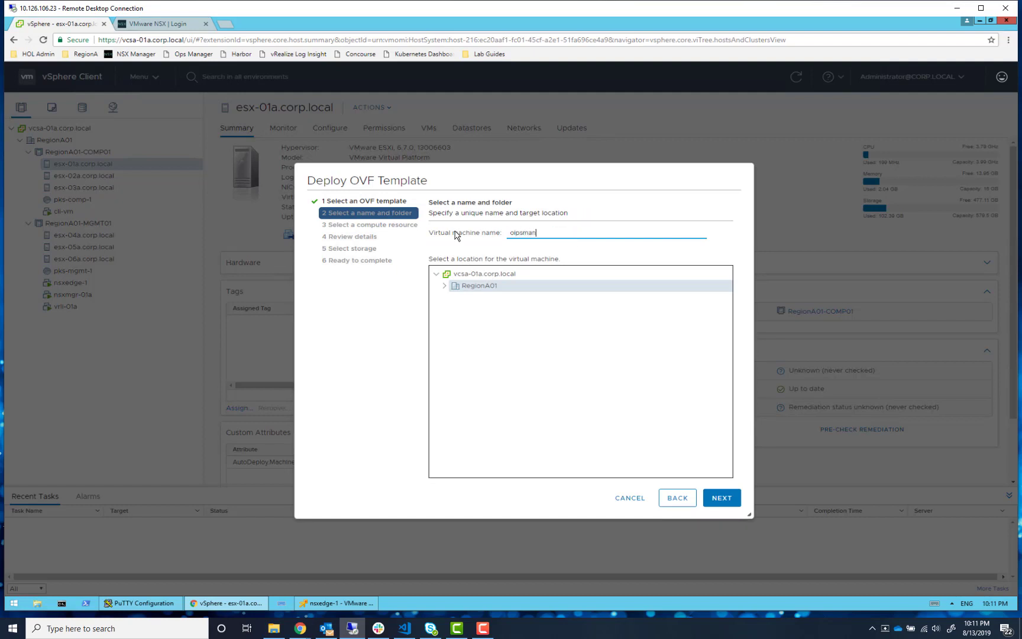
left_click(514, 233)
key("BackSpace")
type("i")
left_click(723, 497)
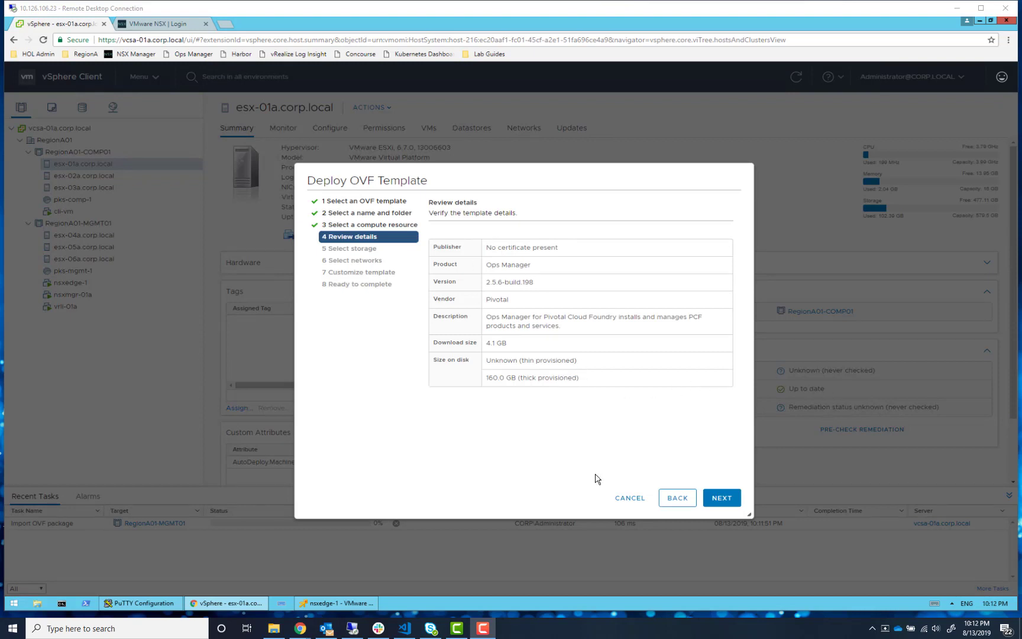
Continue past review details, set the disk format to Thin Provision on datastore RegionA01-ISCSI02-COMP01, and continue
left_click(722, 498)
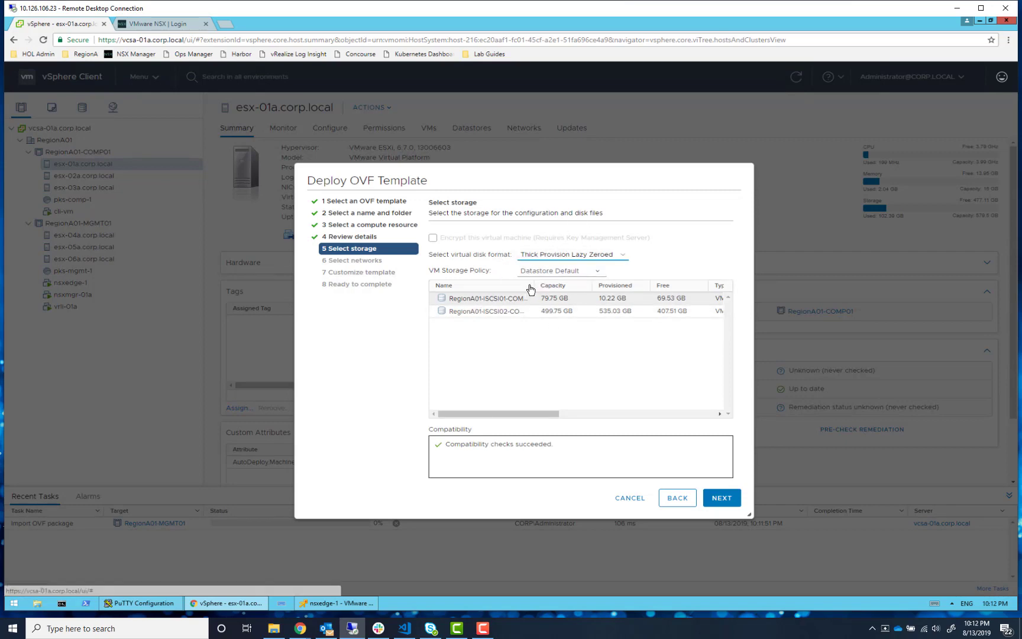
left_click_drag(535, 287, 561, 287)
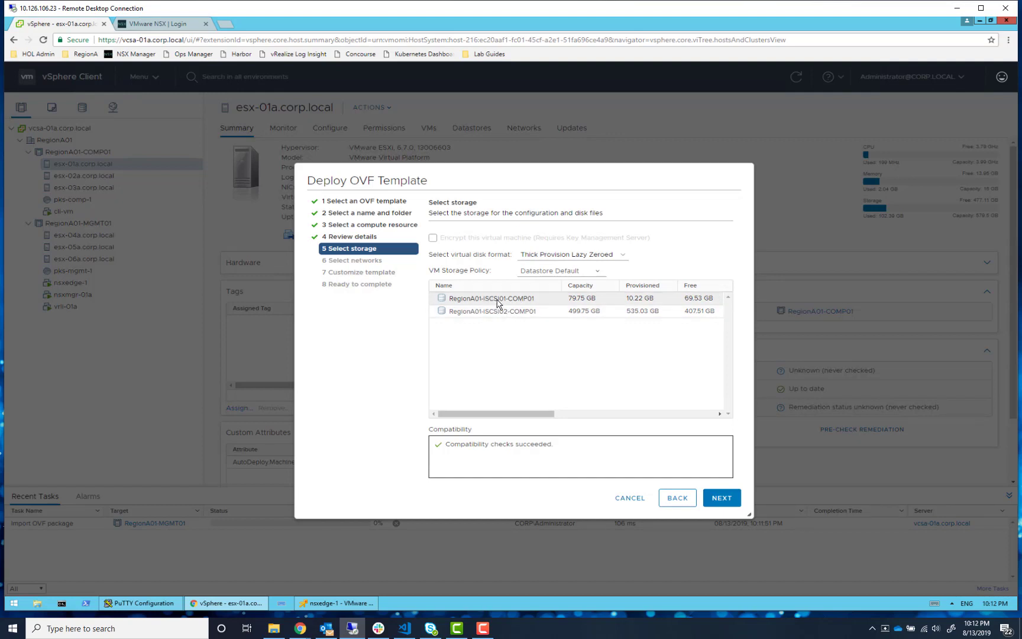
left_click(577, 258)
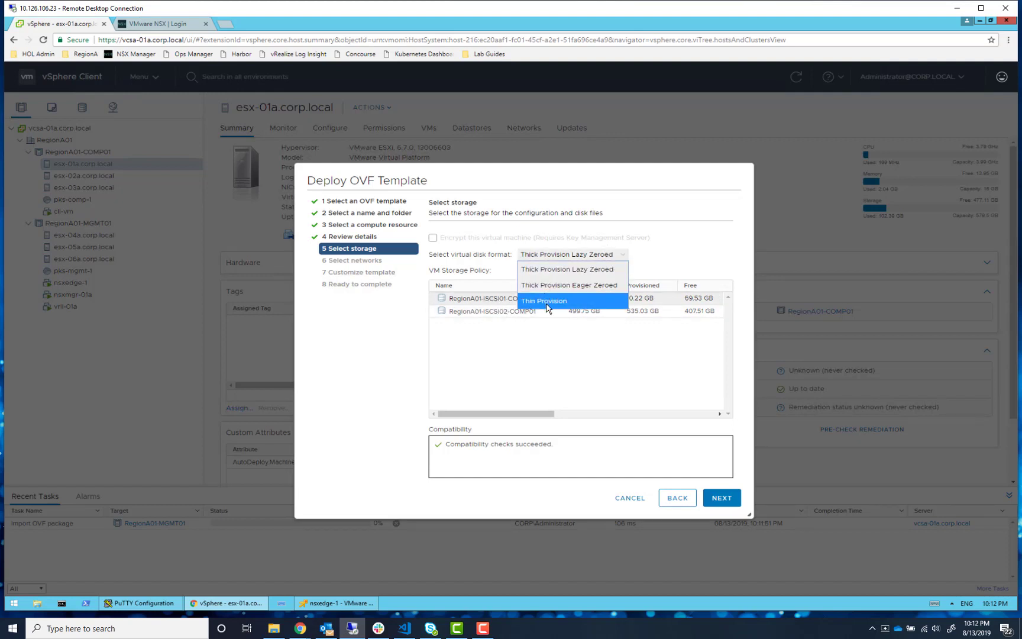
left_click(545, 302)
left_click(508, 314)
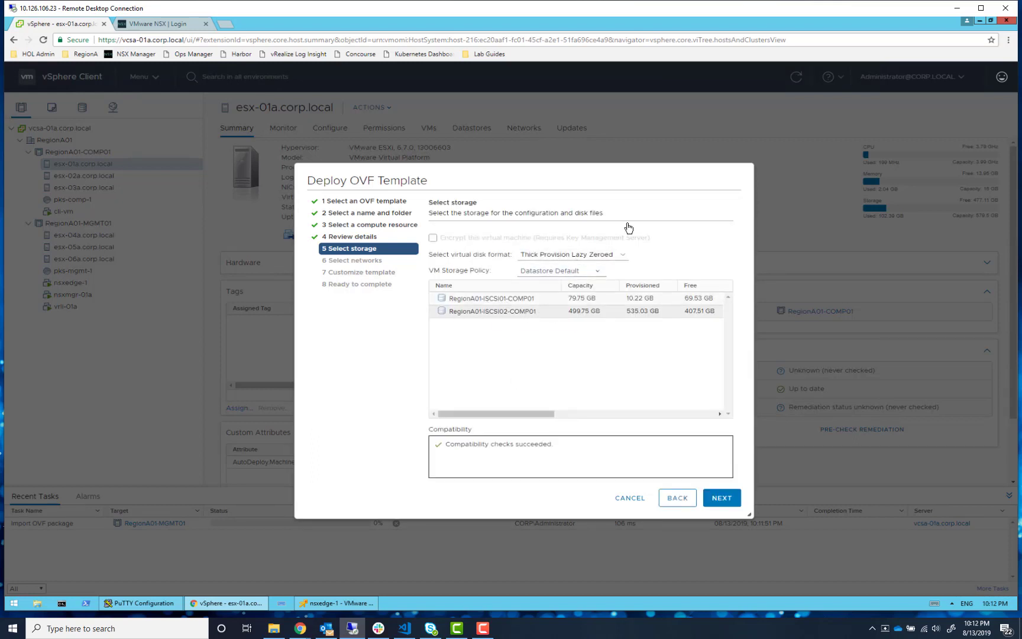
left_click(560, 255)
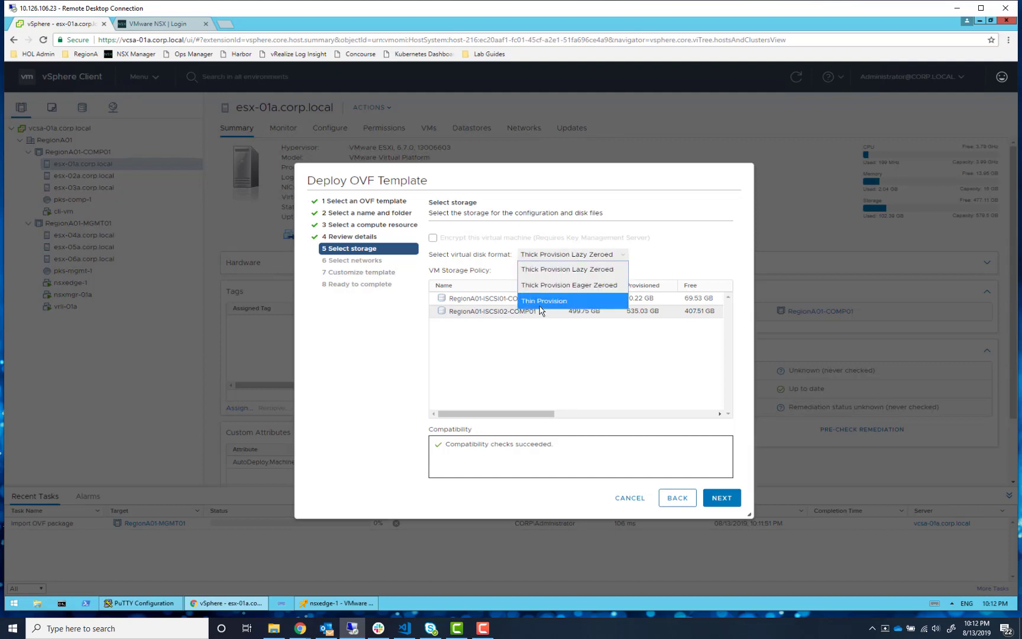
left_click(540, 303)
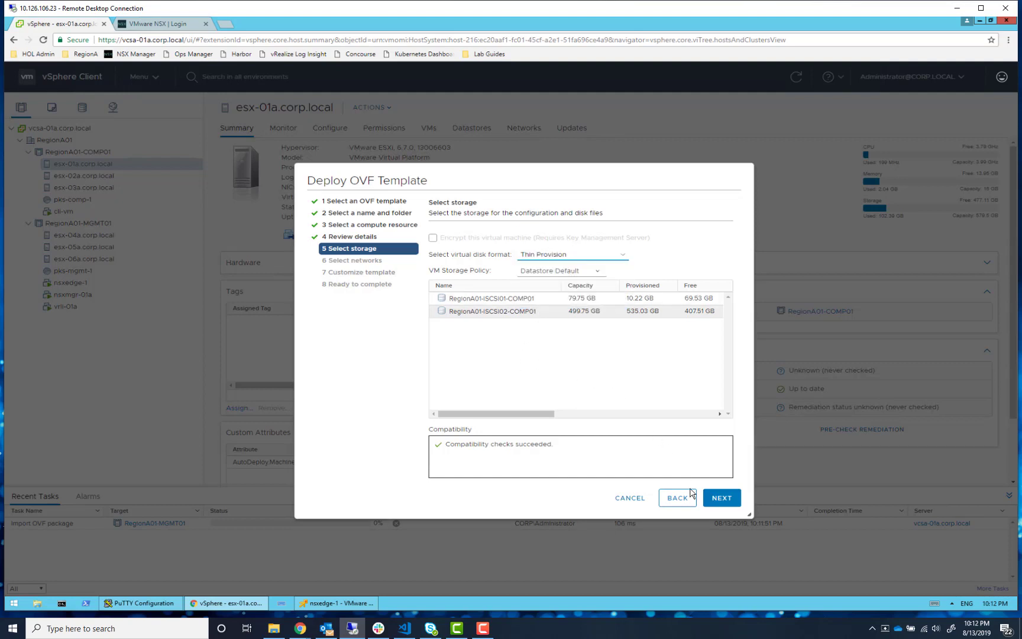
left_click(714, 497)
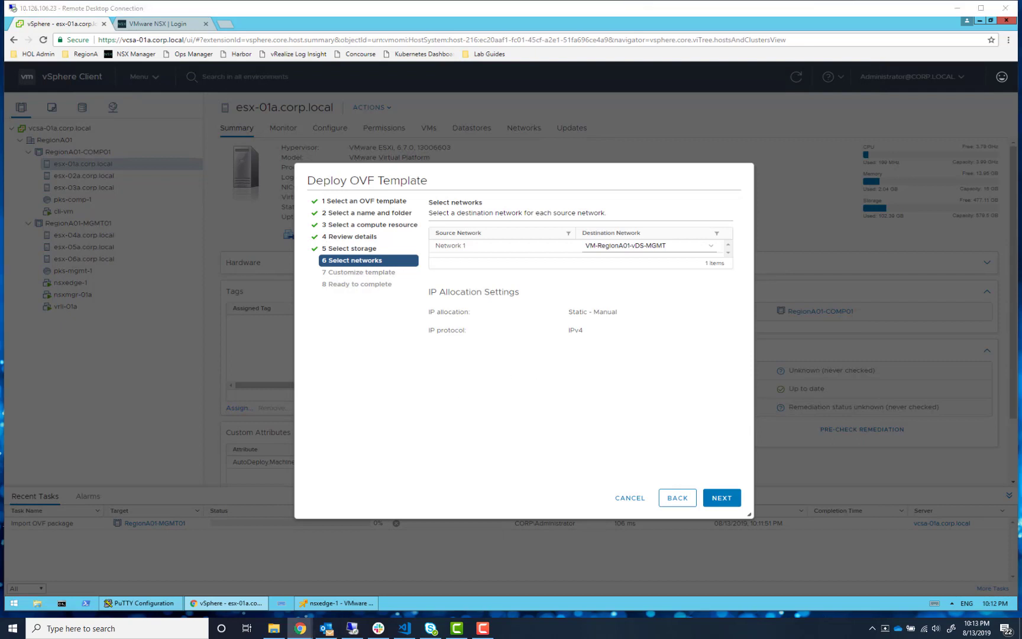
Set the destination network for Network 1 to ls-pks-mgmt and continue
left_click(684, 248)
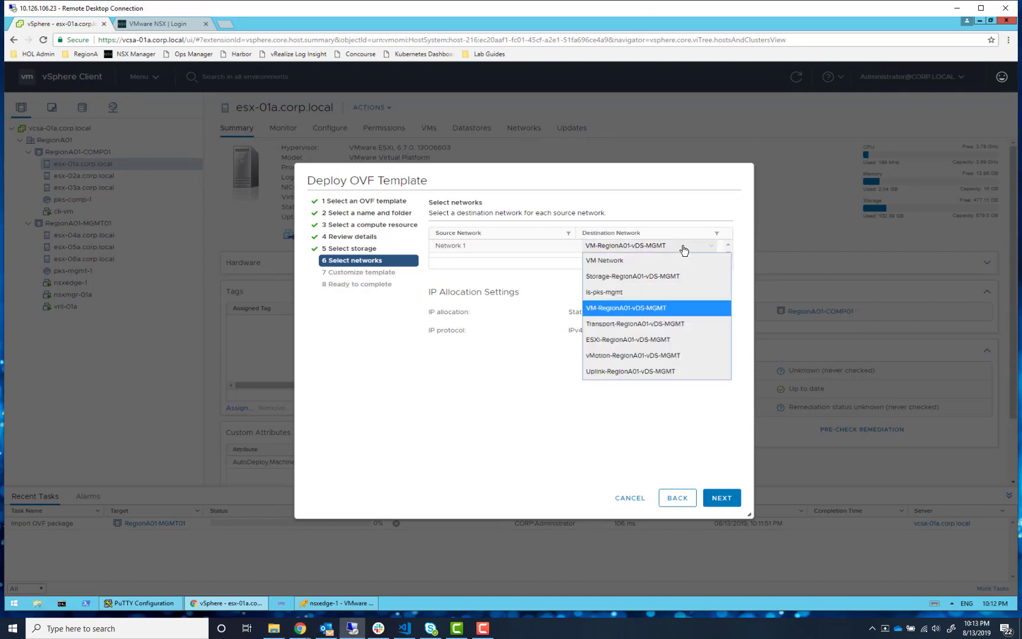
left_click(616, 291)
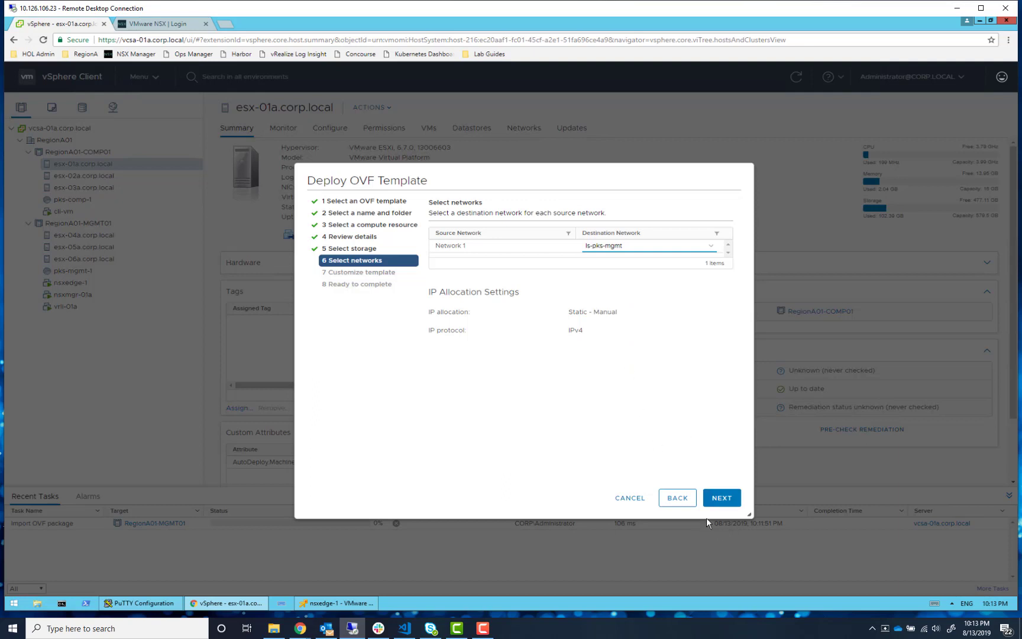
left_click(710, 501)
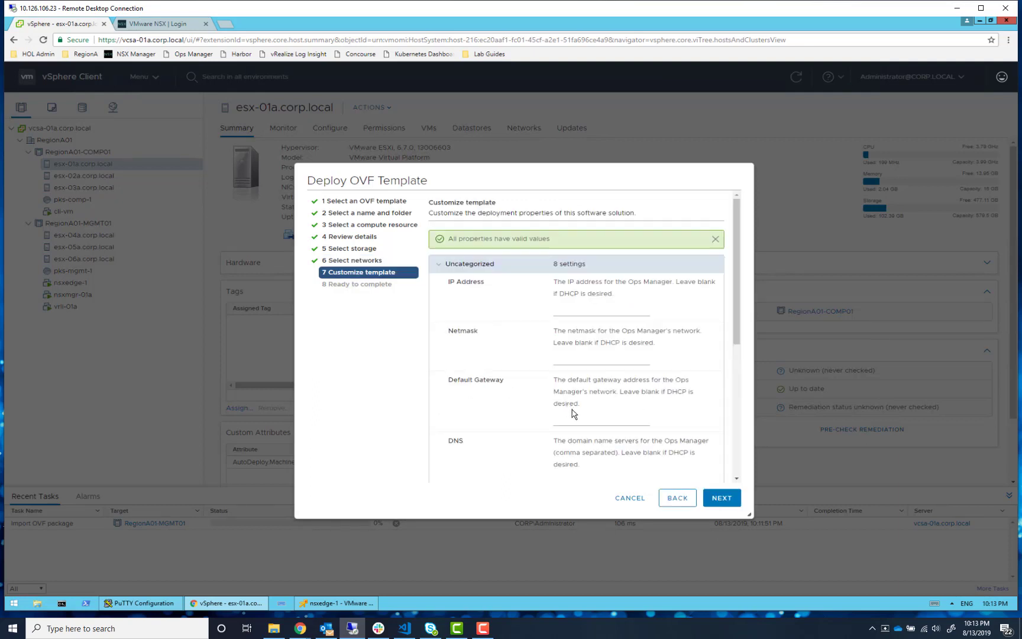
Enter the Ops Manager IP address 172.31.0.3, checking the guide's list of template variables
left_click(600, 313)
type("172.31.")
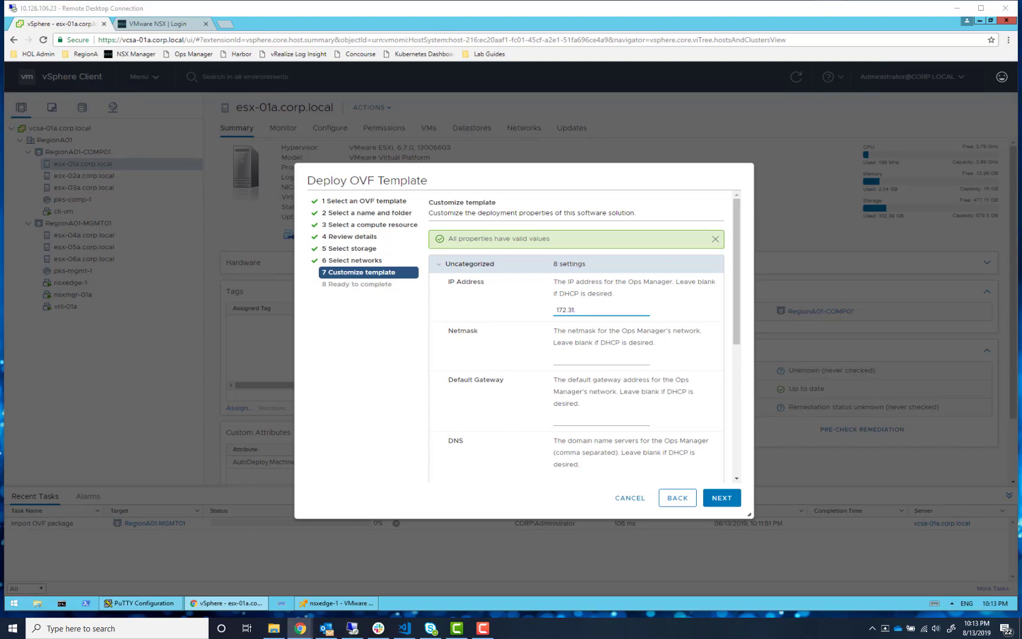
left_click(299, 628)
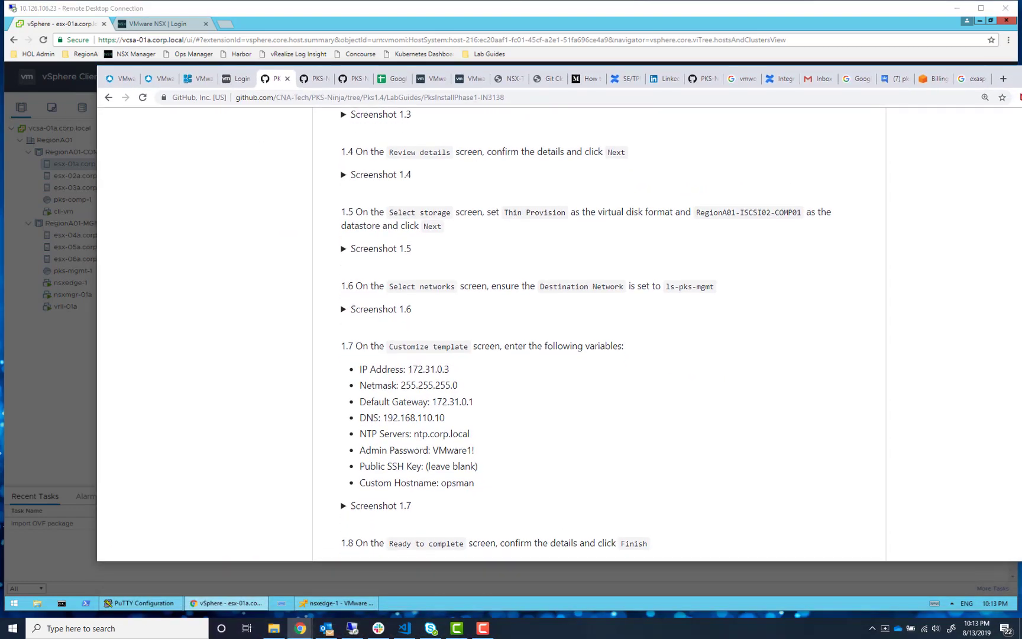
left_click(300, 627)
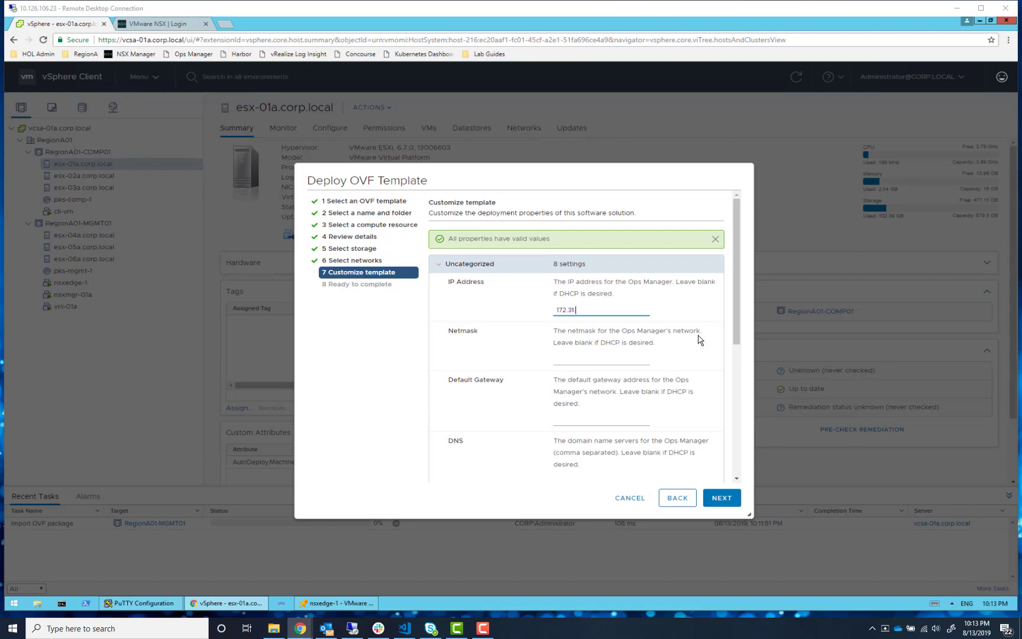
left_click(586, 309)
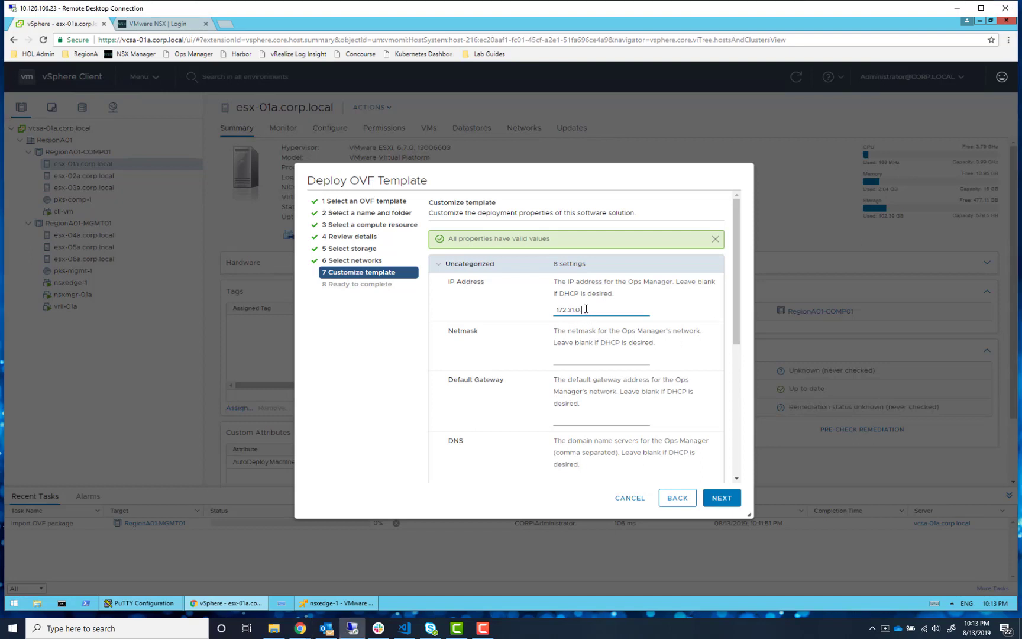
Set the netmask to 255.255.255.0 and the default gateway to 172.31.0.1
key("Tab")
type("255.255.255.0")
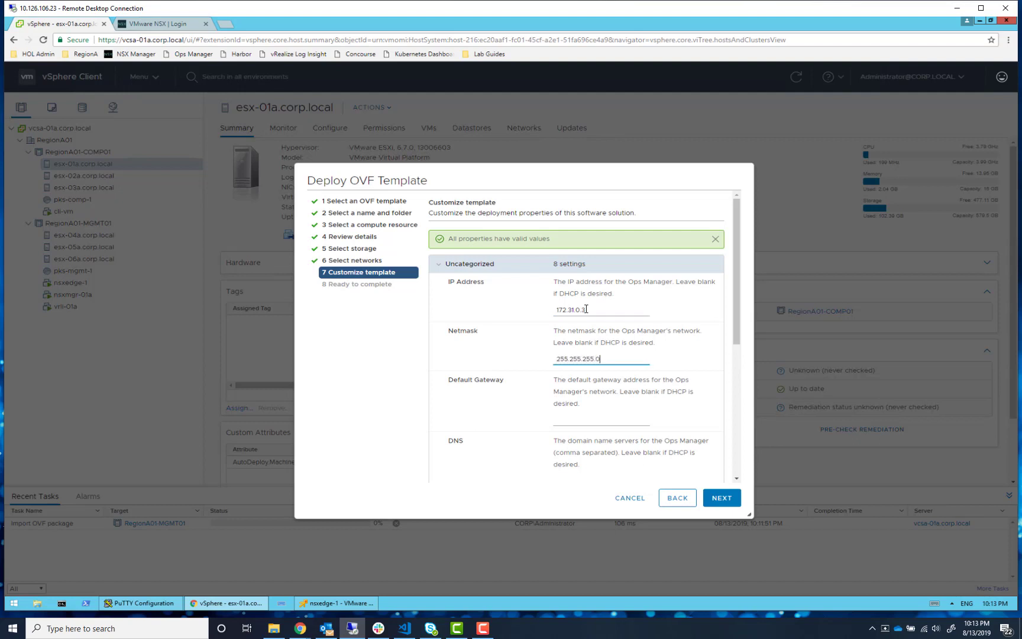
key("Tab")
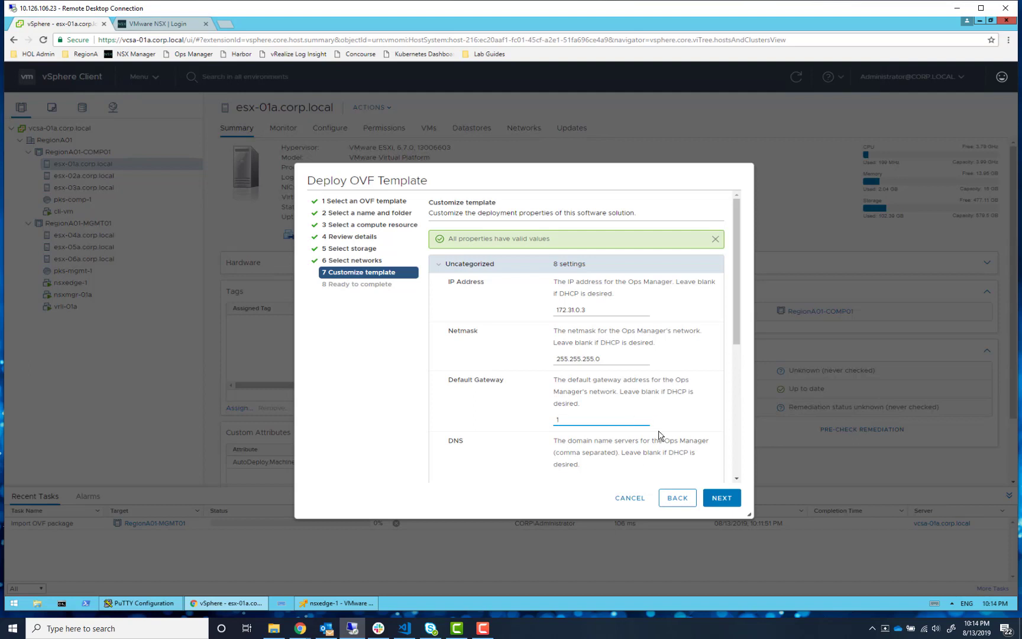
type("2.31.0.1")
scroll(630, 399, "down", 3)
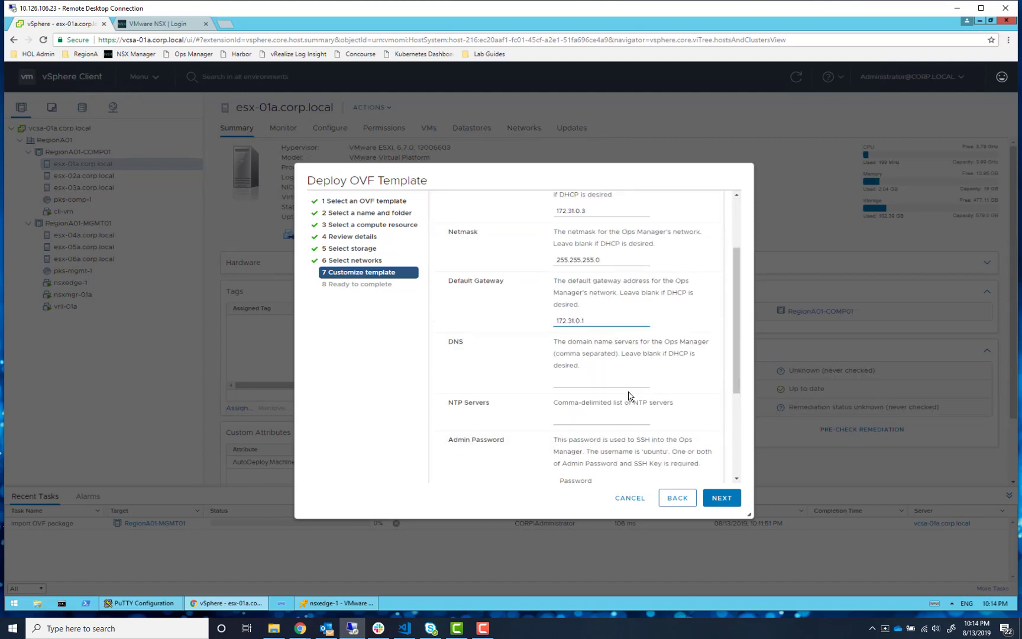
Set the DNS server to 192.168.110.10 and the NTP server to ntp.corp.local
left_click(577, 332)
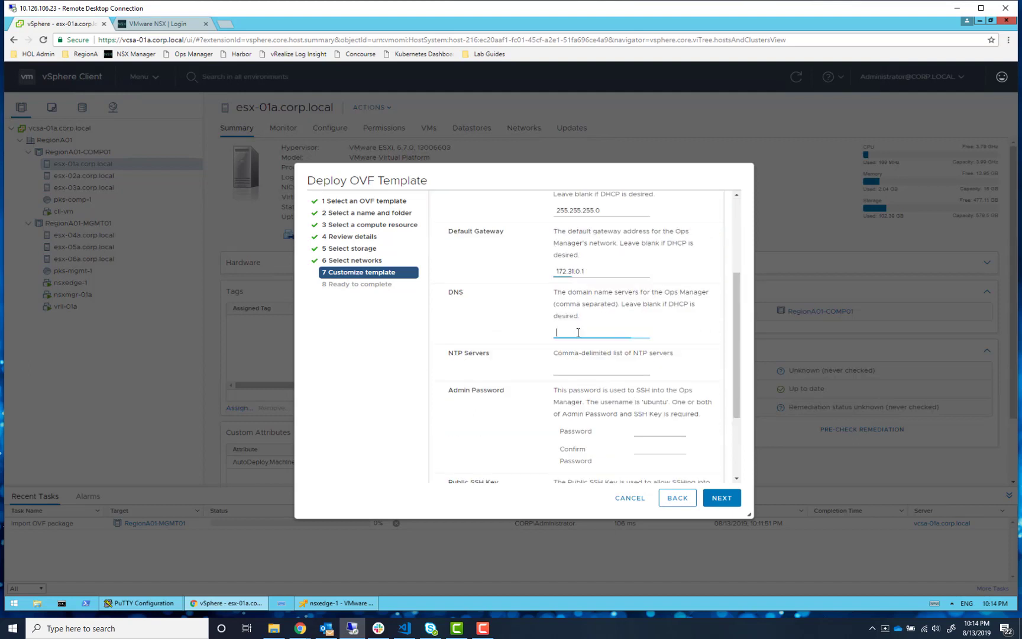
type("192.168.110.10")
left_click(580, 368)
type("192.168.100.")
key("BackSpace")
key("BackSpace")
key("BackSpace")
key("BackSpace")
key("BackSpace")
key("BackSpace")
key("BackSpace")
key("BackSpace")
key("BackSpace")
key("BackSpace")
key("BackSpace")
key("BackSpace")
type("ntp.corp.loa")
Enter and confirm the admin password for the Ops Manager VM
key("Tab")
type("V")
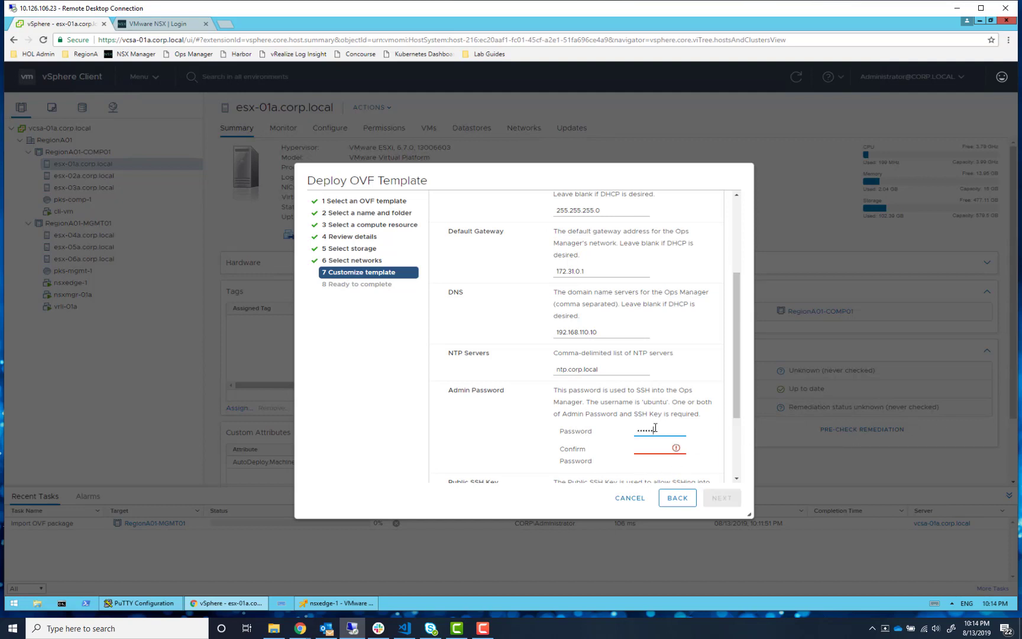
type("M")
key("BackSpace")
key("BackSpace")
type("VMware")
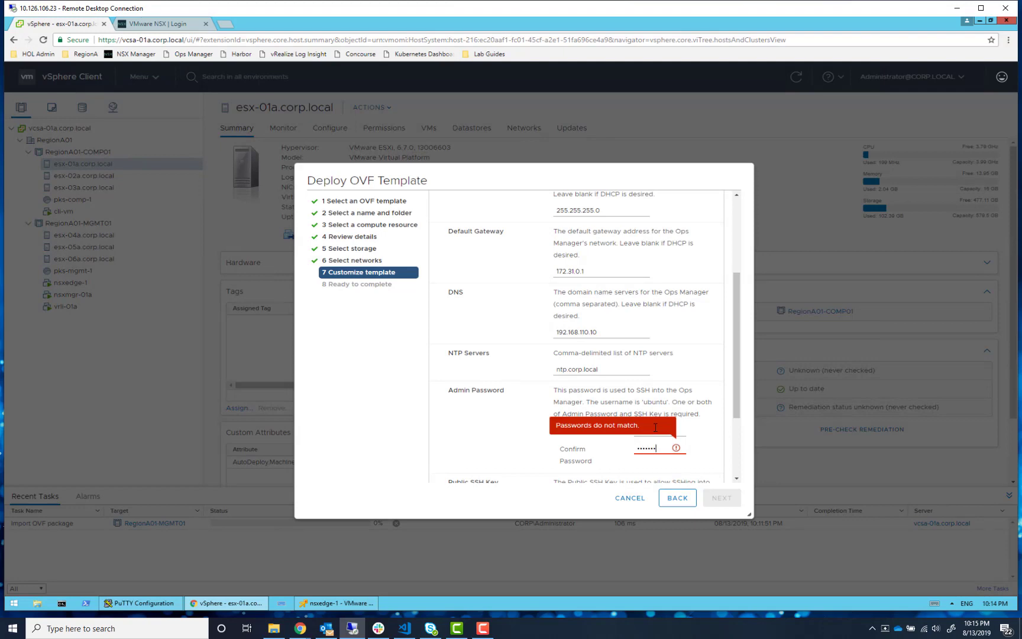
type("!")
key("Tab")
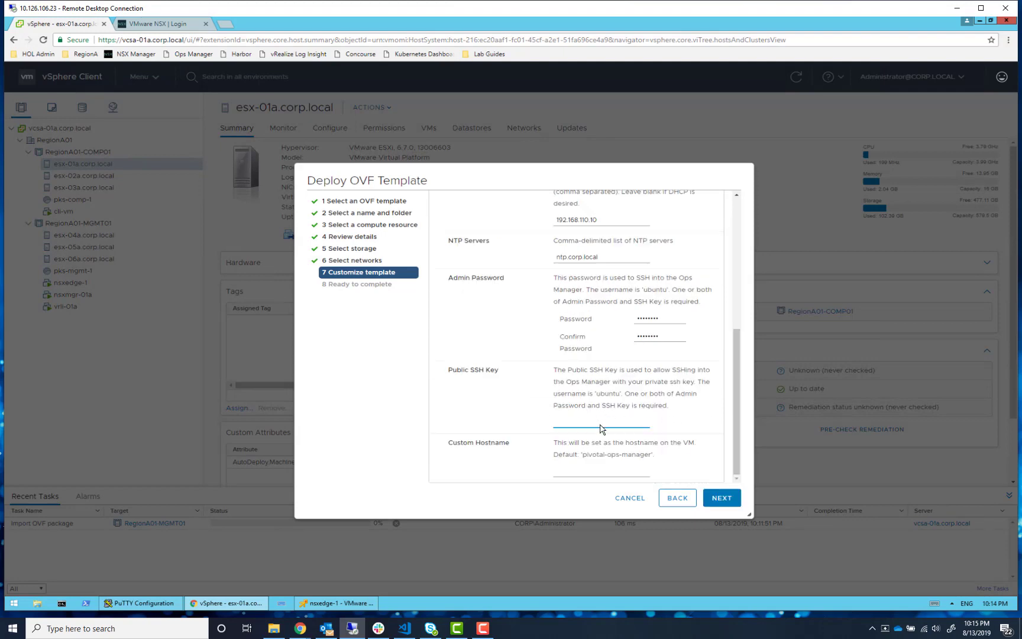
Set the custom hostname to opsman and continue to the summary
left_click(603, 470)
type("opsman")
left_click(721, 497)
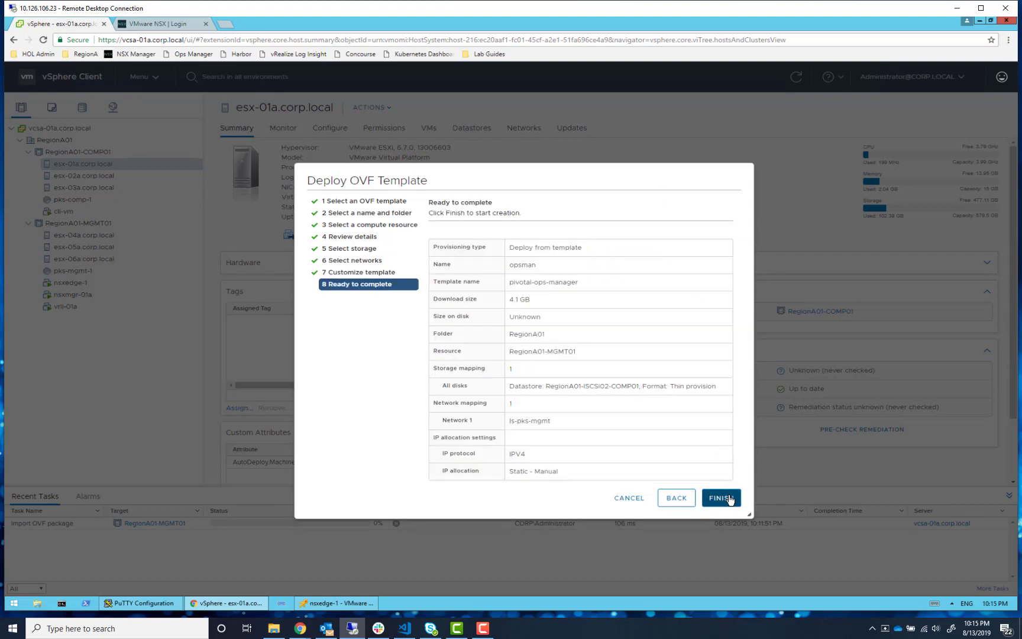
Finish the OVF deployment and power on the opsman virtual machine
left_click(729, 498)
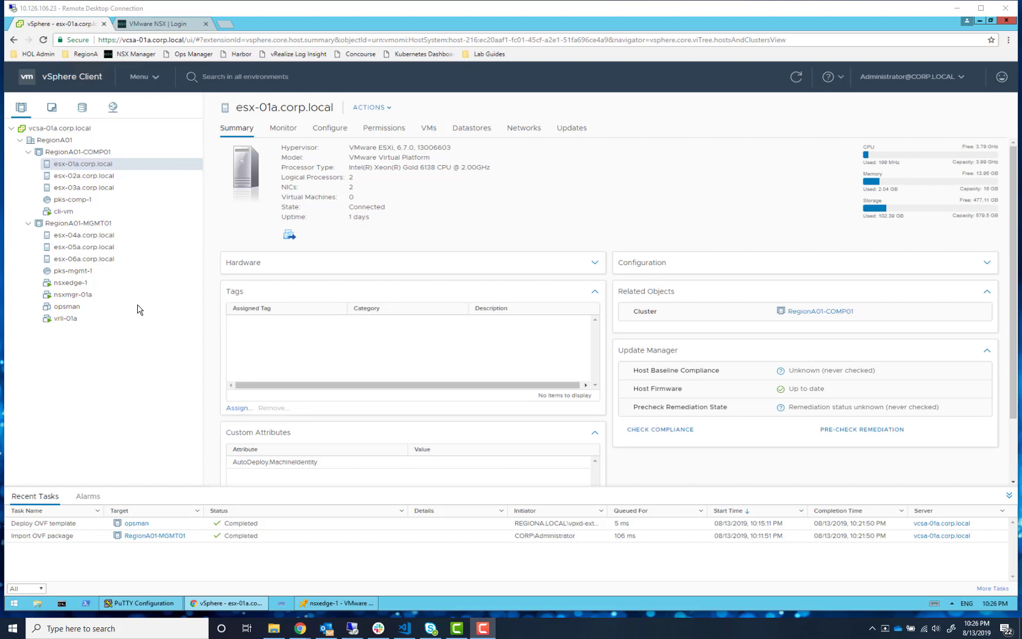
right_click(47, 308)
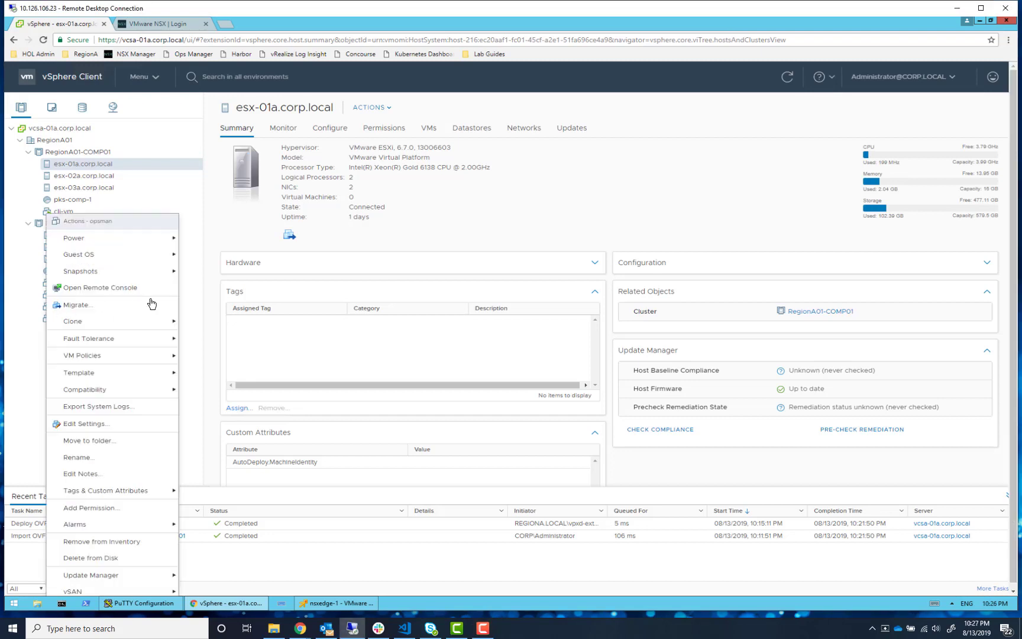
mouse_move(145, 238)
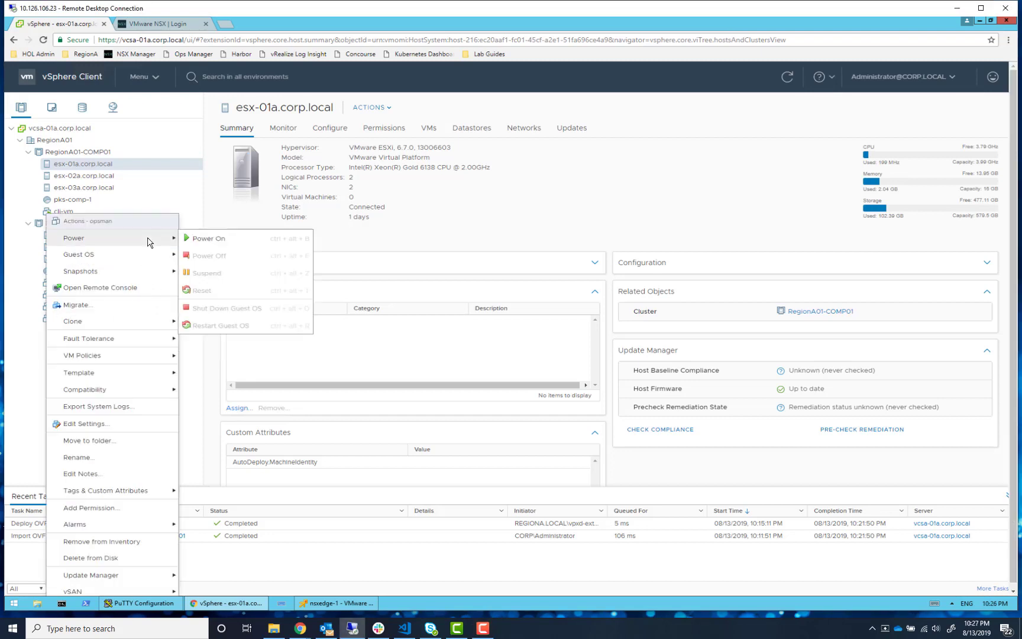
left_click(253, 239)
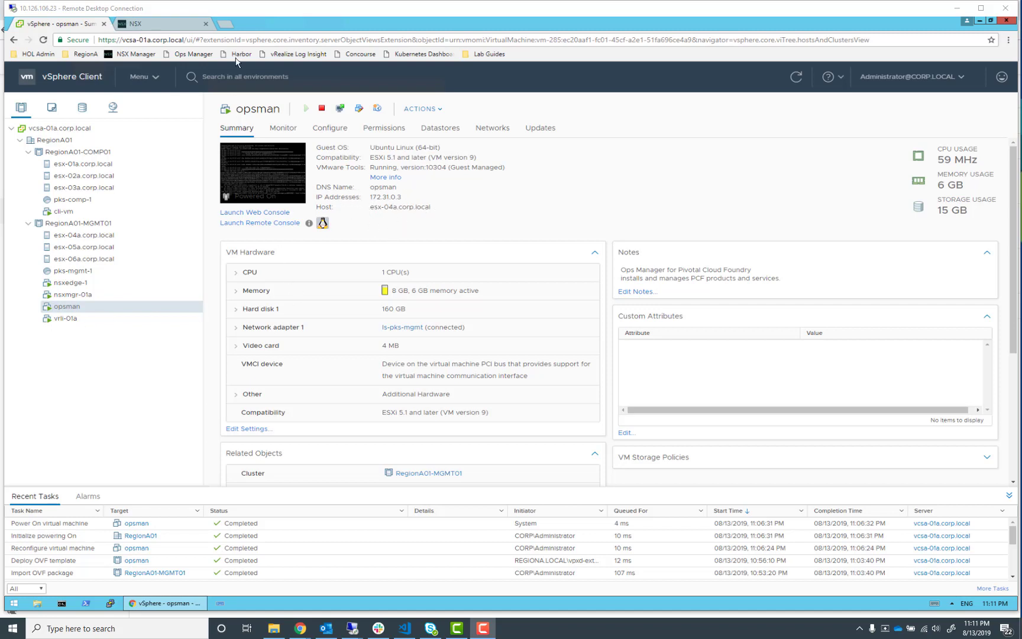
Open the Ops Manager site in a new browser tab and proceed past the certificate warning
left_click(224, 24)
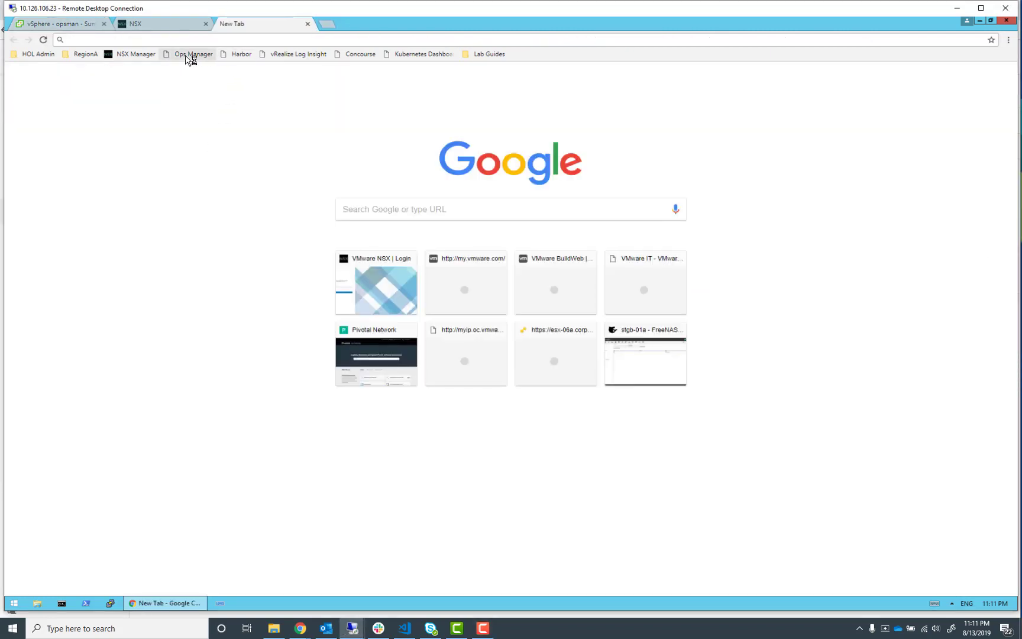
left_click(186, 55)
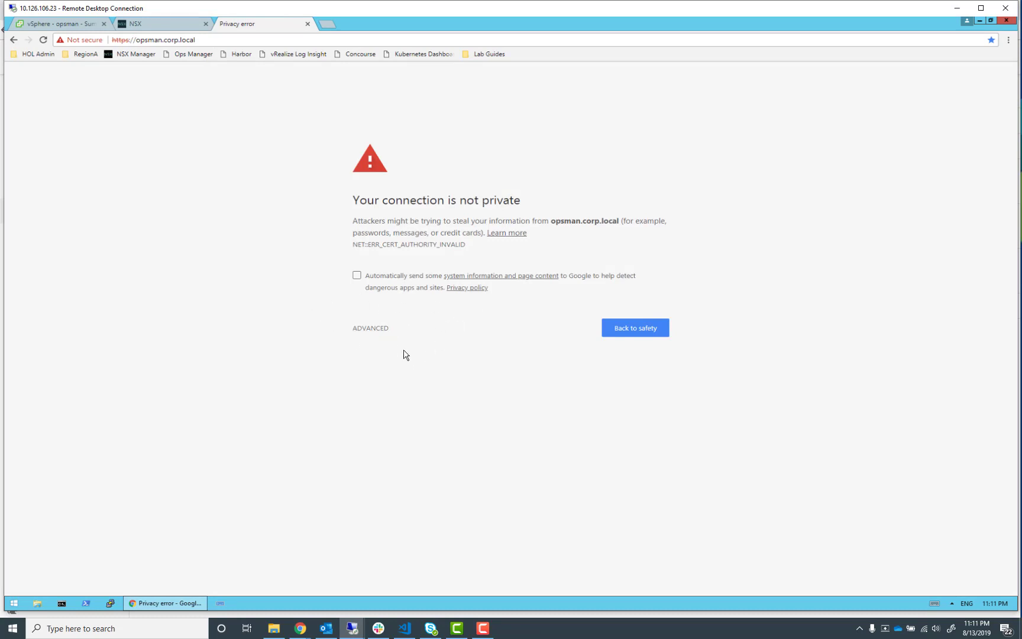
left_click(363, 335)
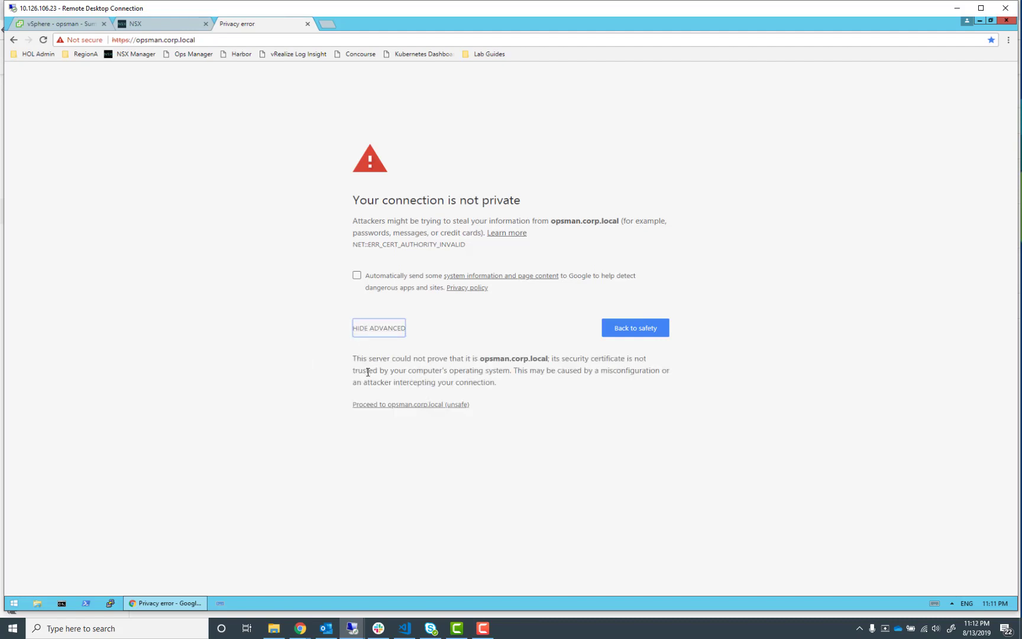
left_click(376, 405)
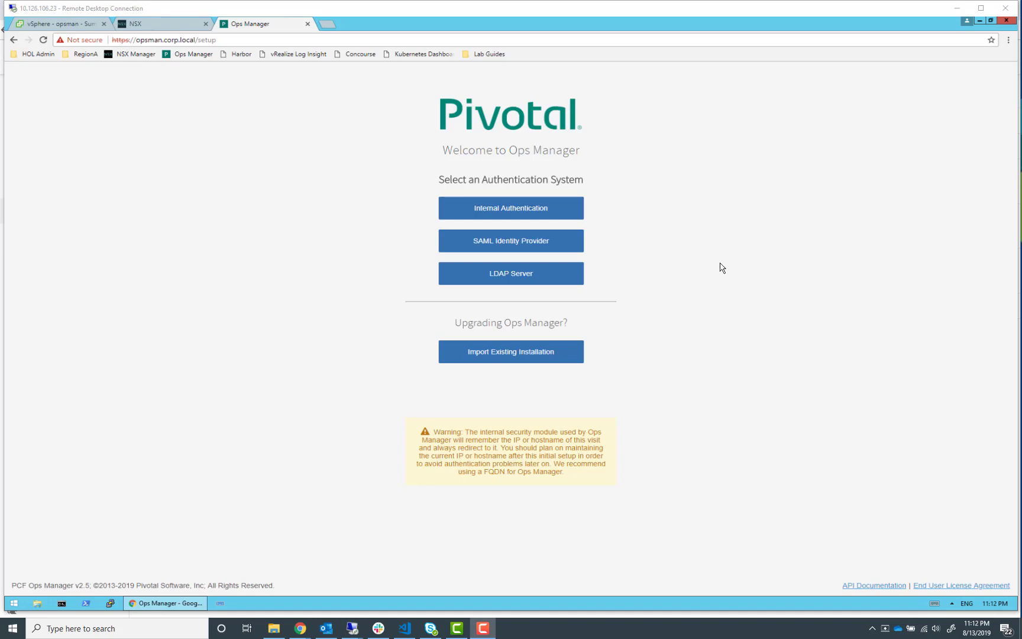
Choose Internal Authentication for Ops Manager and enter admin as the username
left_click(527, 208)
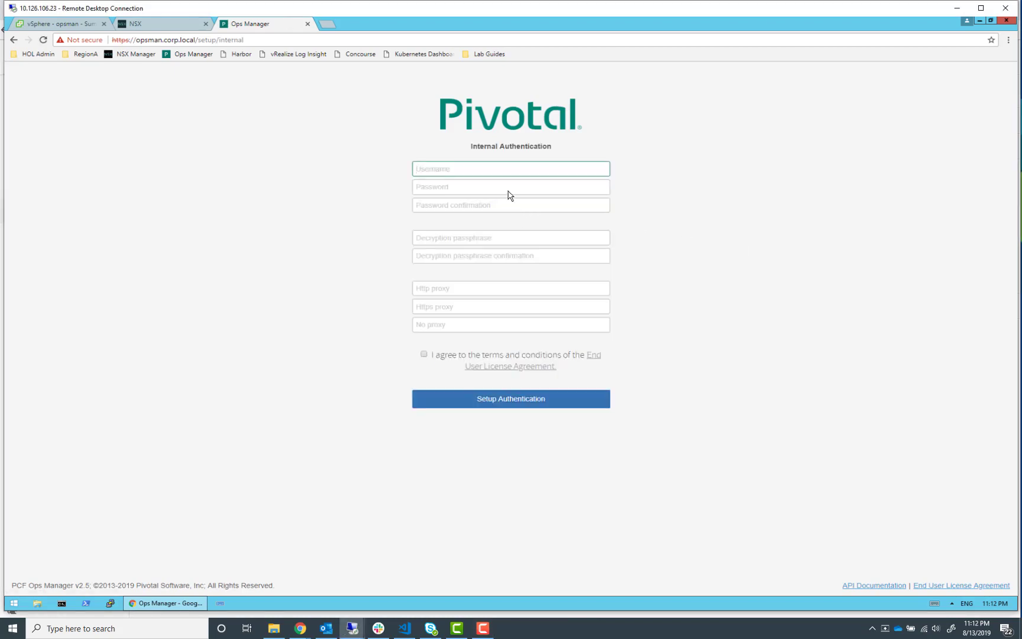
type("admin")
key("Tab")
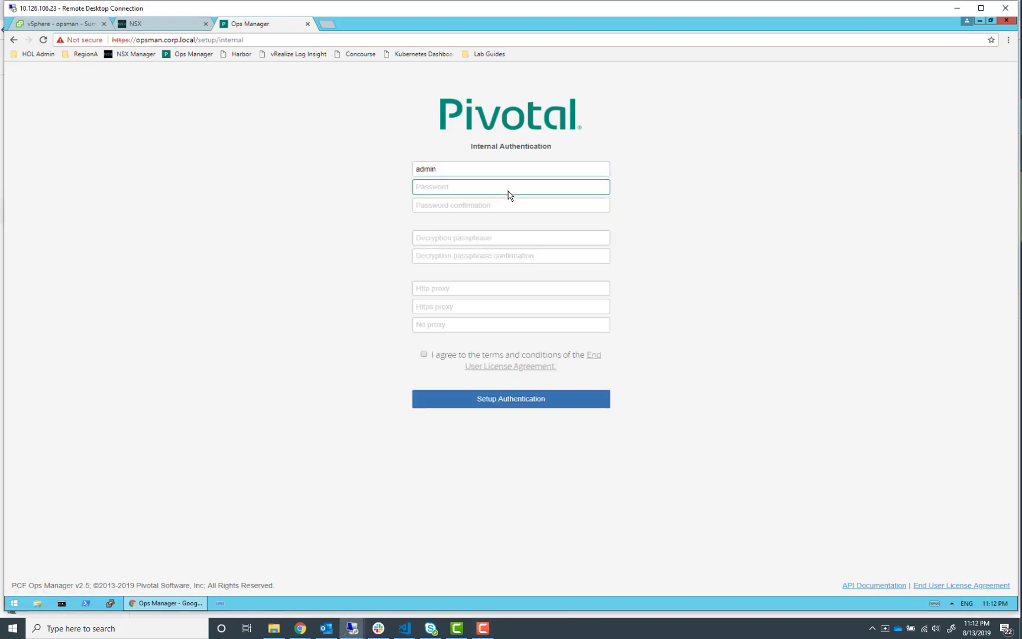
Enter and confirm the admin user's password
type("VMware1!")
key("Tab")
type("VMware")
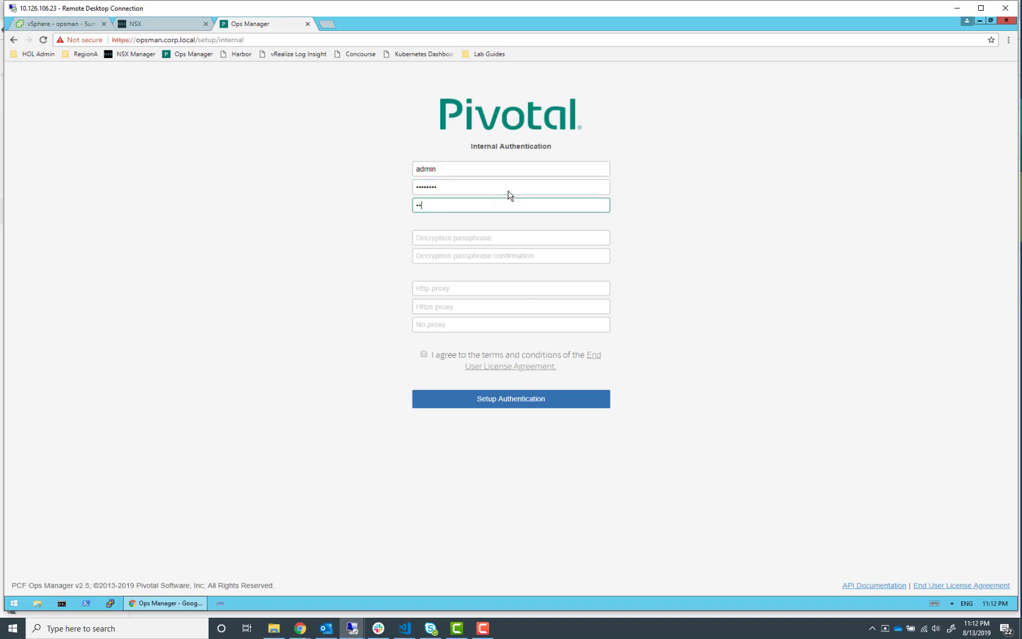
Enter and confirm the decryption passphrase, accept the End User License Agreement, and submit the authentication setup
key("Tab")
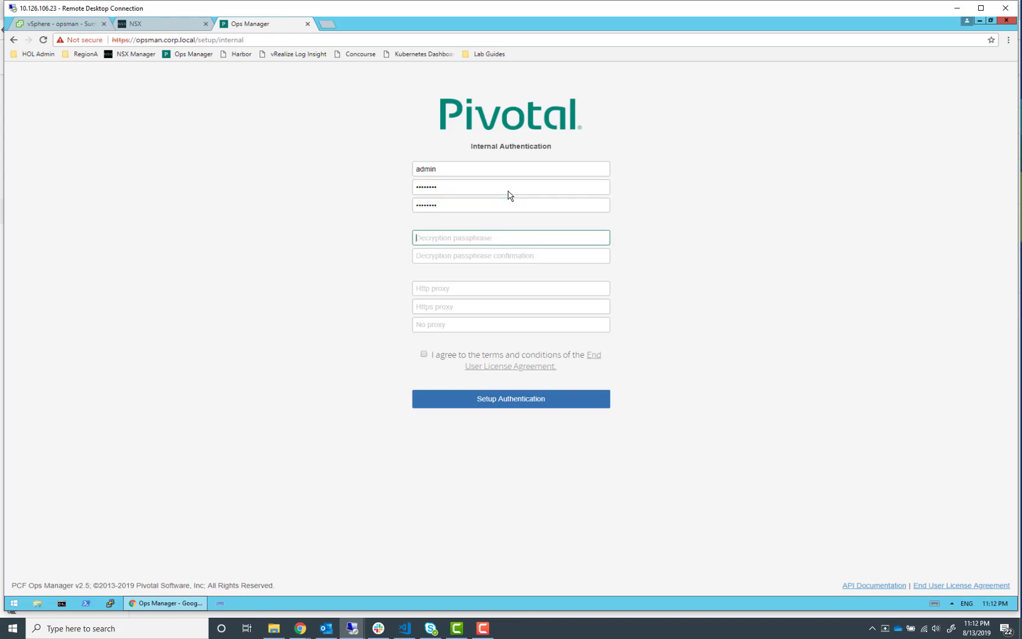
type("VMw")
key("Tab")
type("VMware")
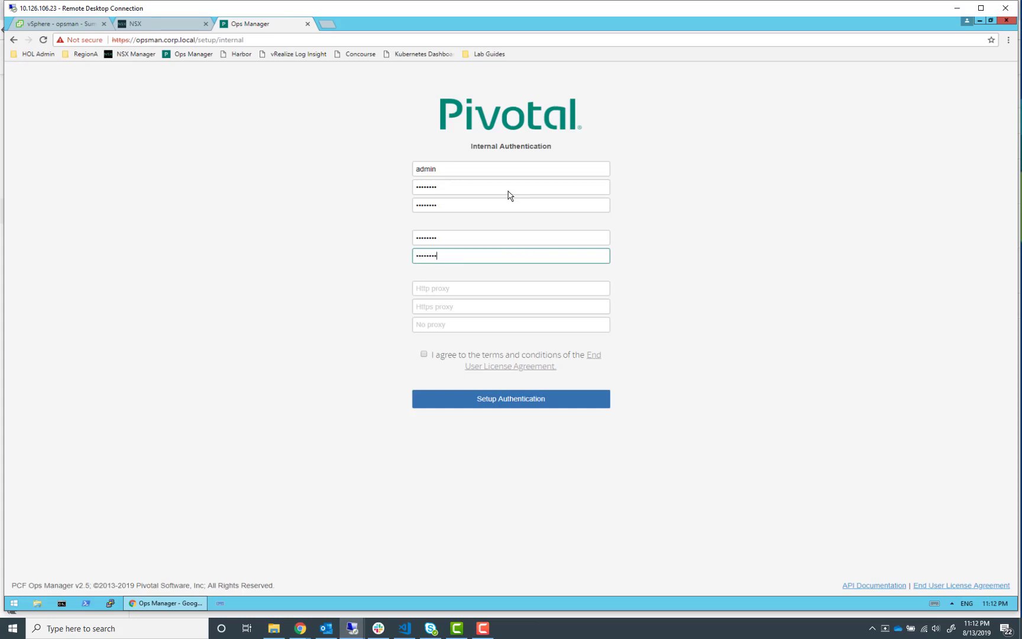
left_click(424, 354)
left_click(518, 401)
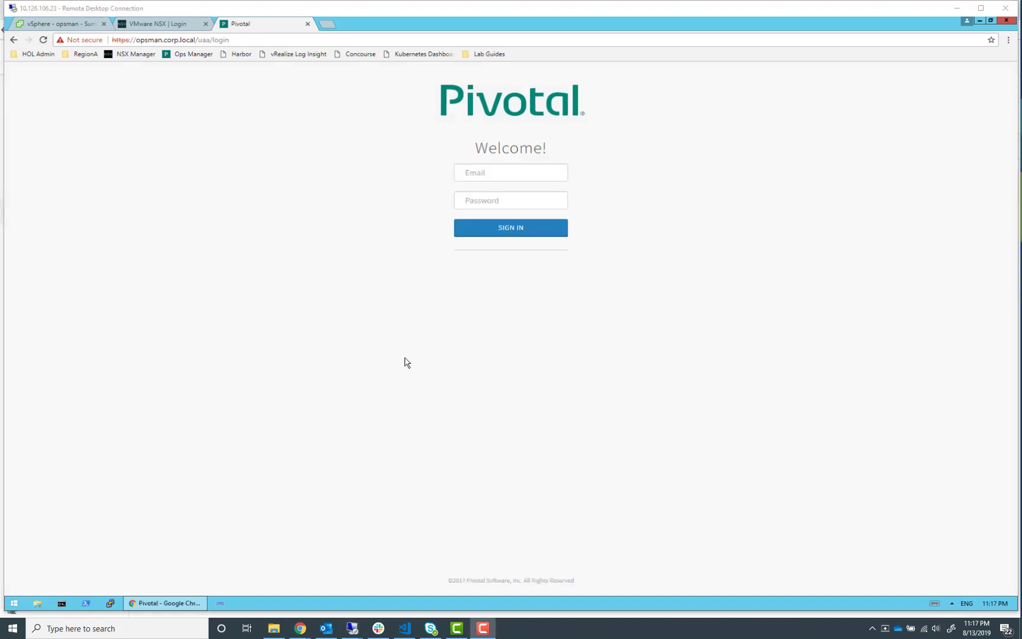
Try to sign in to Ops Manager as admin with the account password
left_click(471, 172)
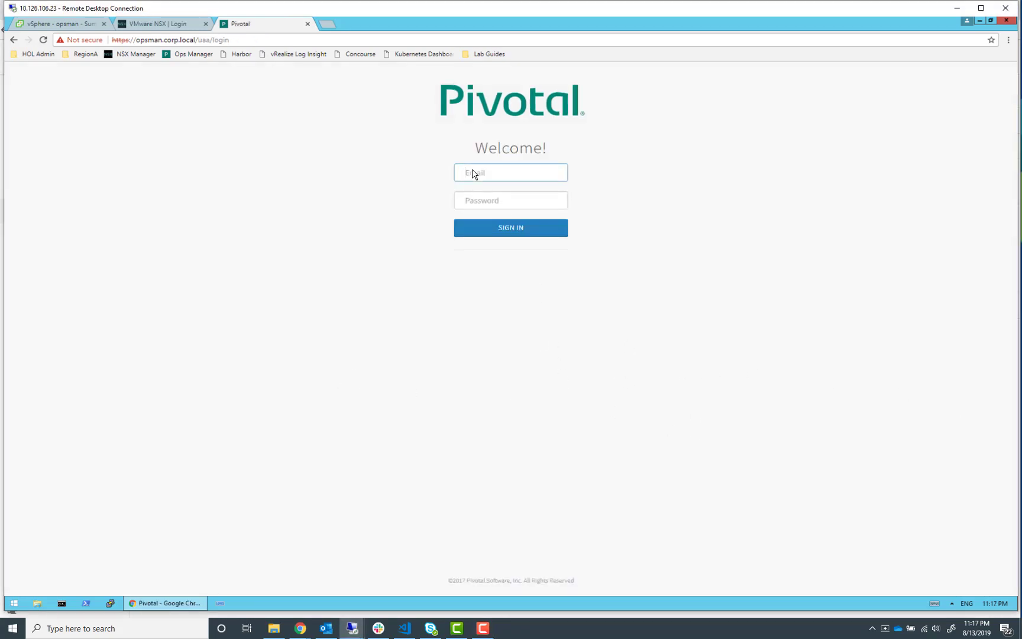
type("admin")
key("Tab")
type("VMware1")
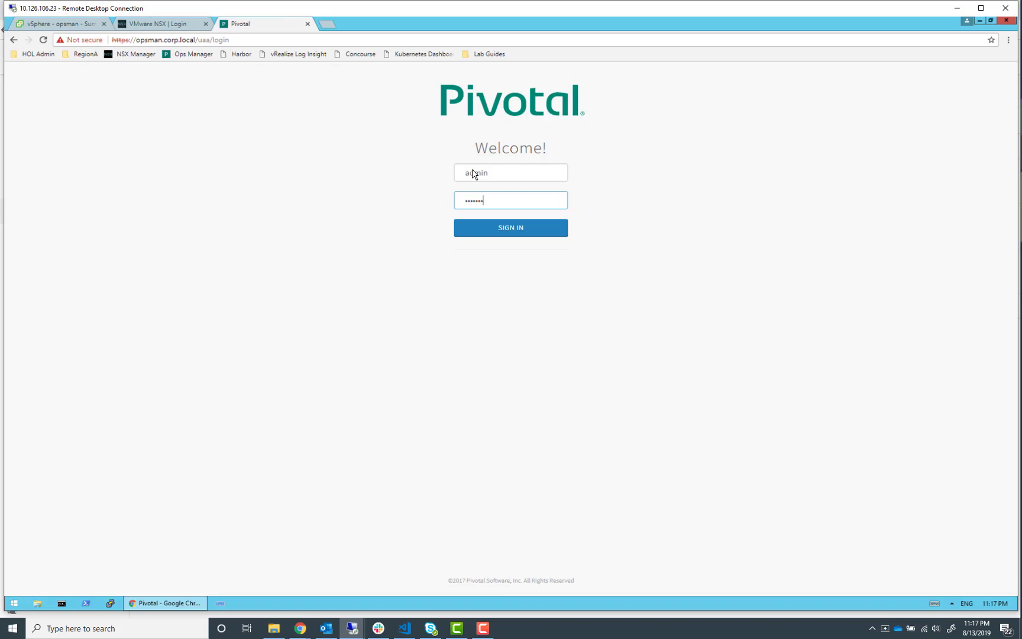
key("Return")
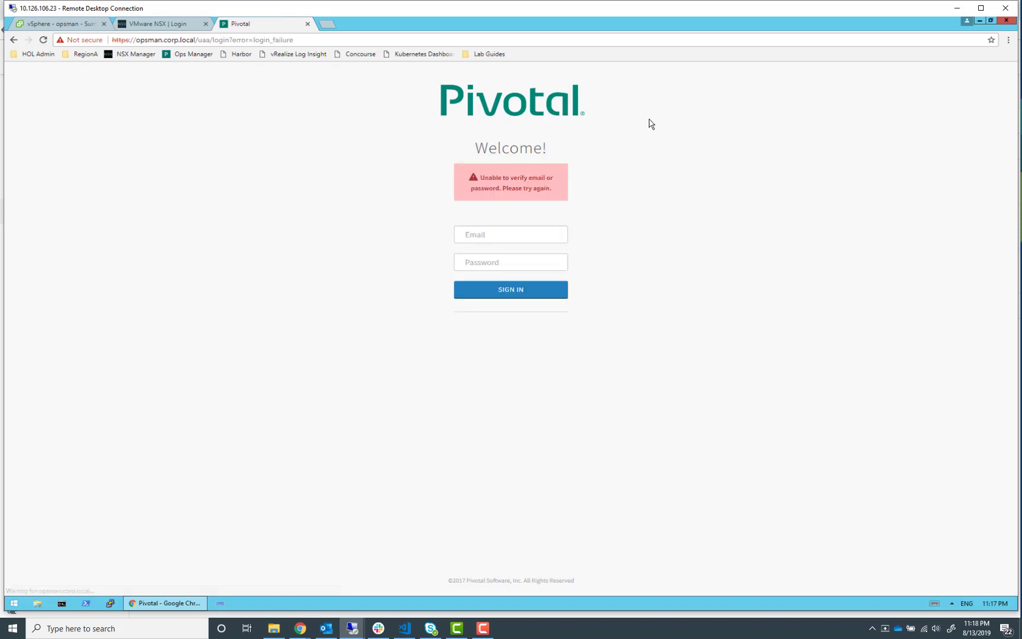
Sign in to Ops Manager as admin with the account password
left_click(501, 239)
type("admi")
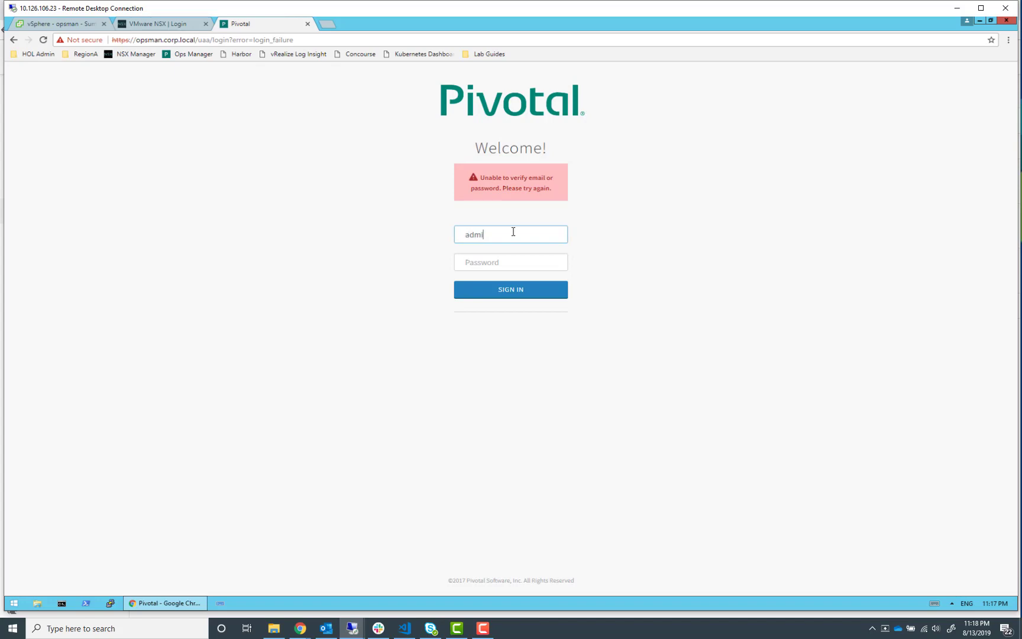
type("n")
key("Tab")
type("******")
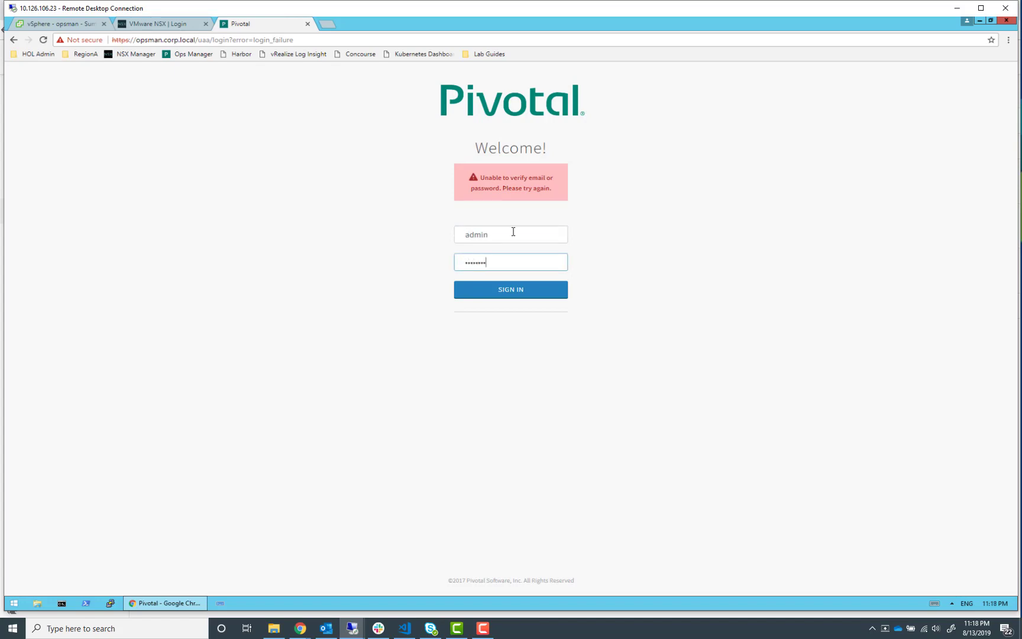
key("Return")
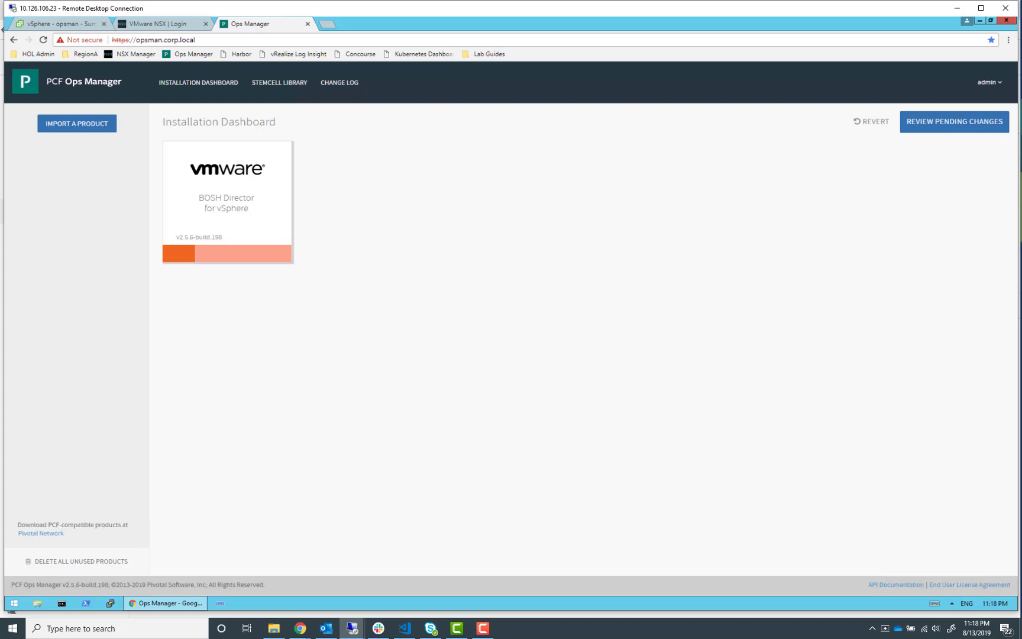
Open the BOSH Director for vSphere tile's settings from the Installation Dashboard
key("alt+Tab")
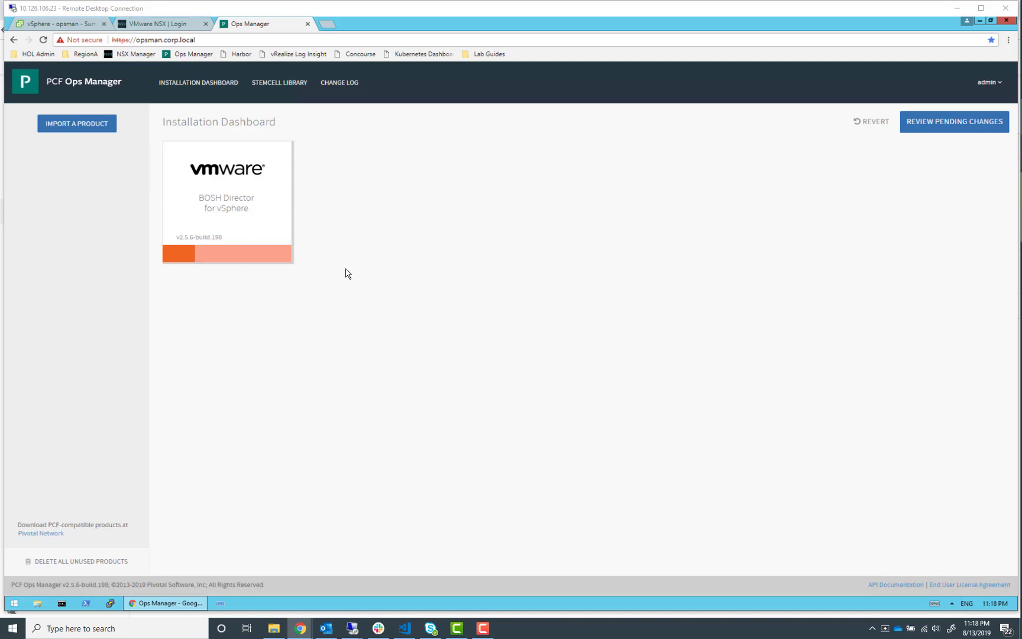
left_click(245, 212)
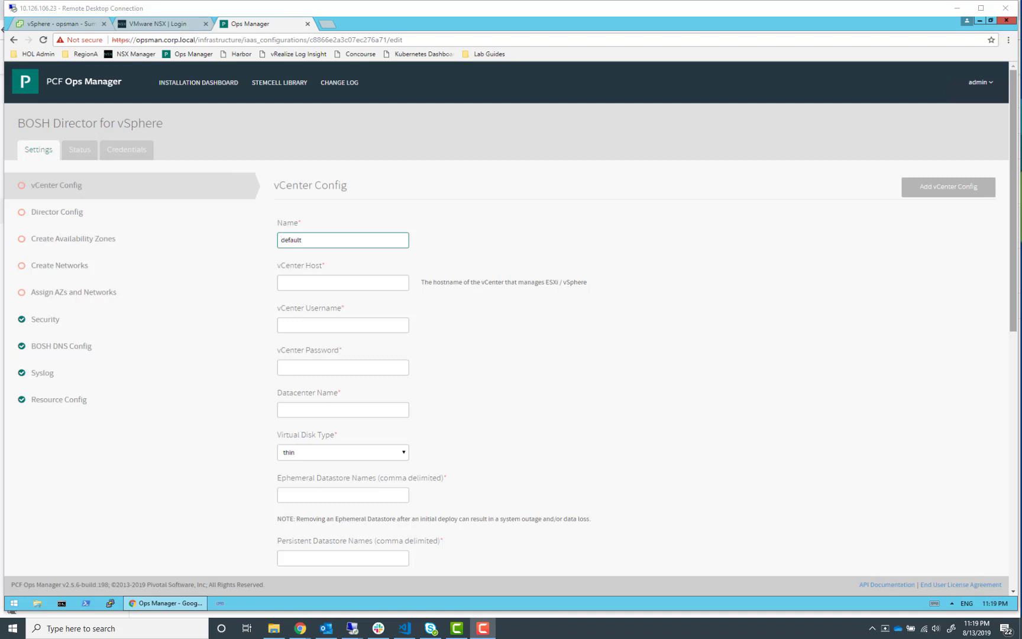
left_click_drag(1021, 21, 1021, 24)
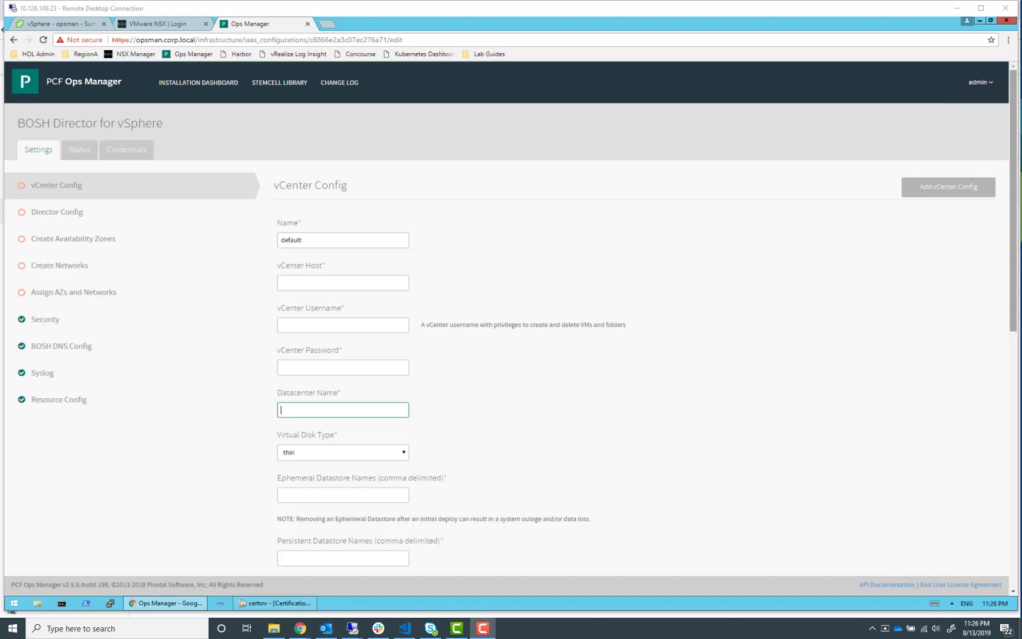
Read the lab guide's Step 2 instructions for creating the NSX certificate config file on cli-vm
key("alt+Tab")
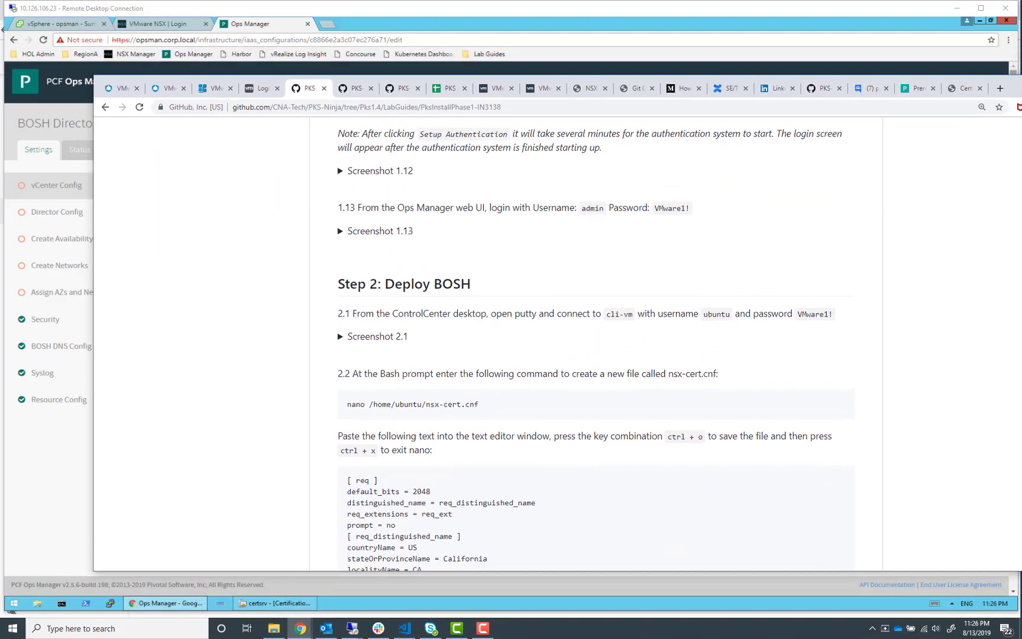
left_click_drag(1021, 85, 768, 0)
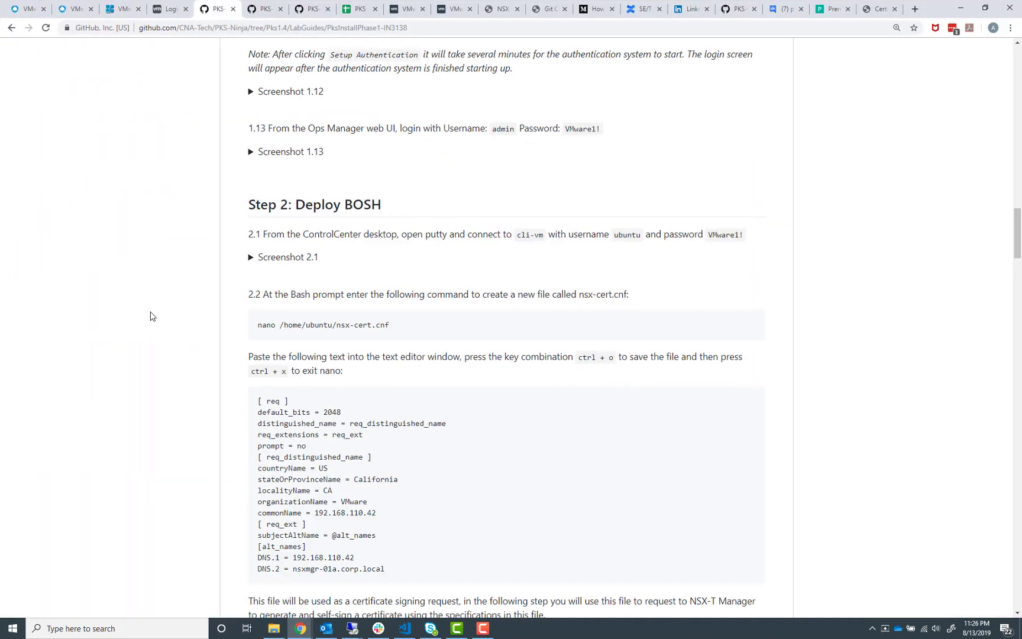
scroll(149, 319, "down", 5)
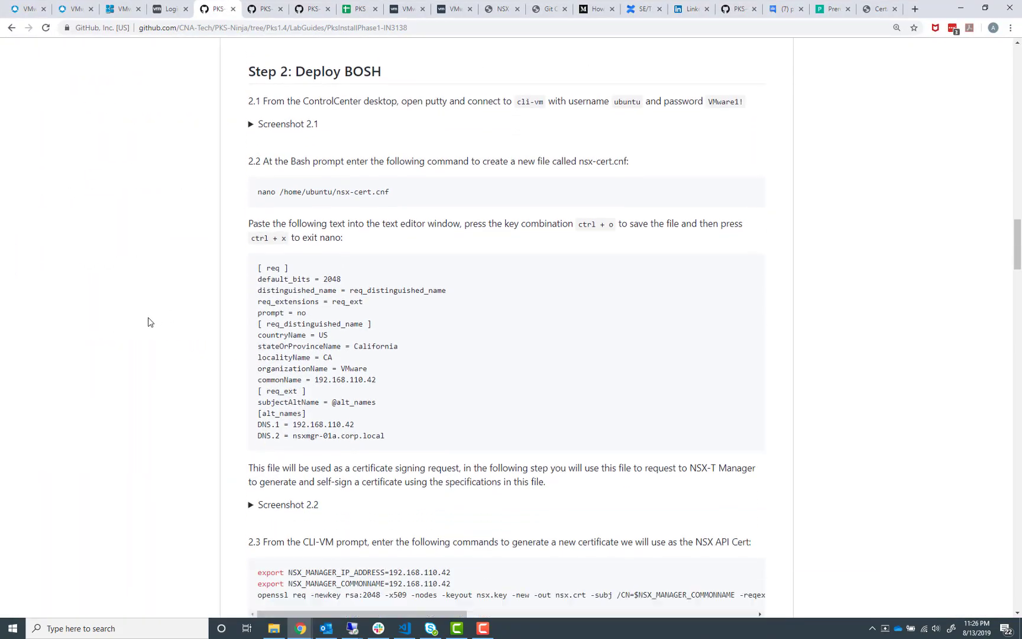
scroll(148, 323, "down", 3)
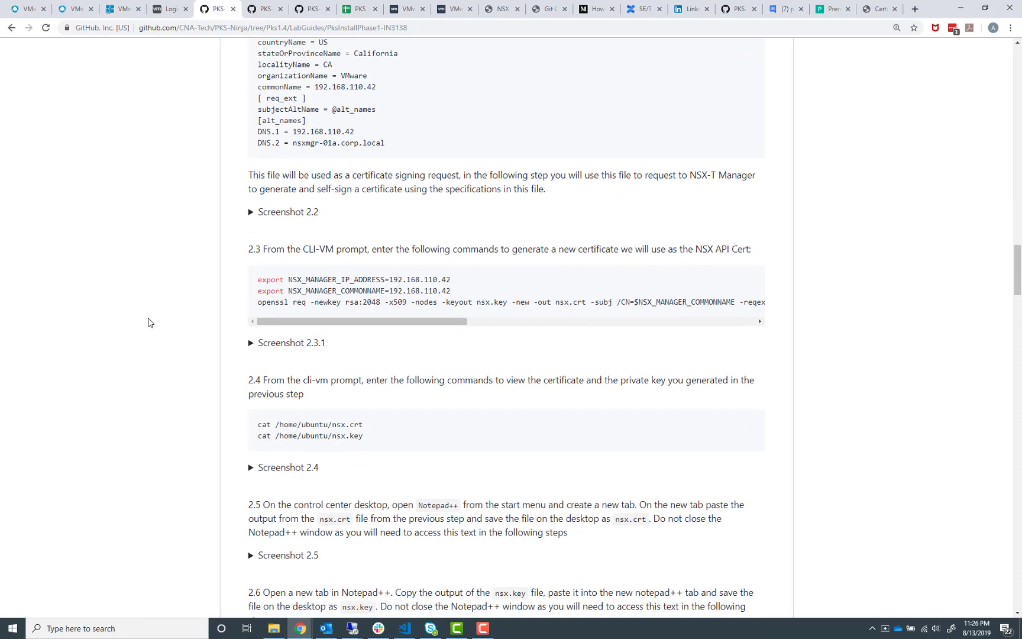
scroll(169, 318, "up", 4)
scroll(169, 319, "up", 1)
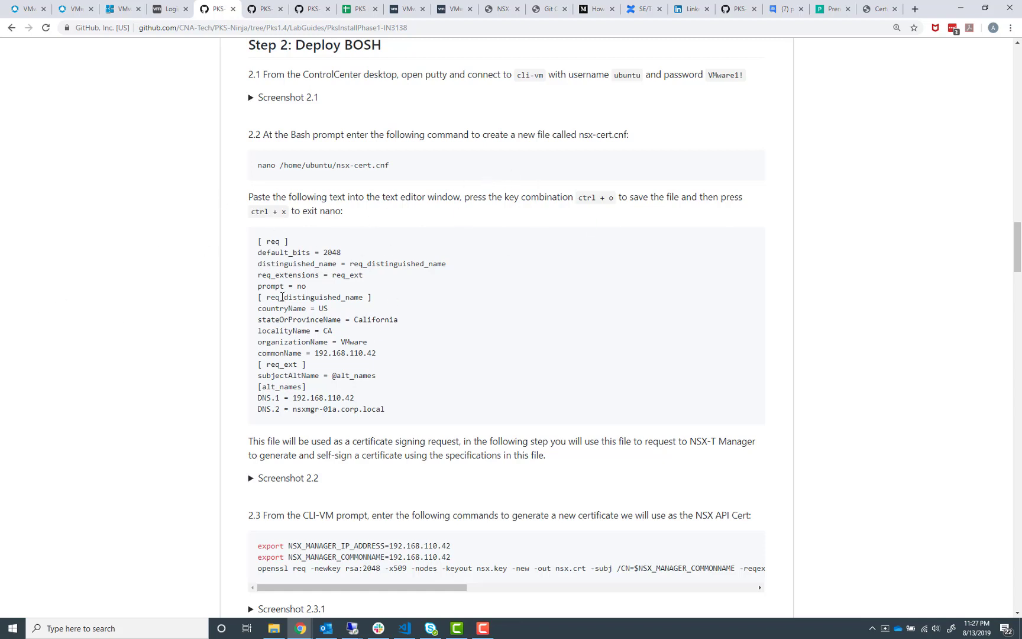
scroll(331, 254, "down", 3)
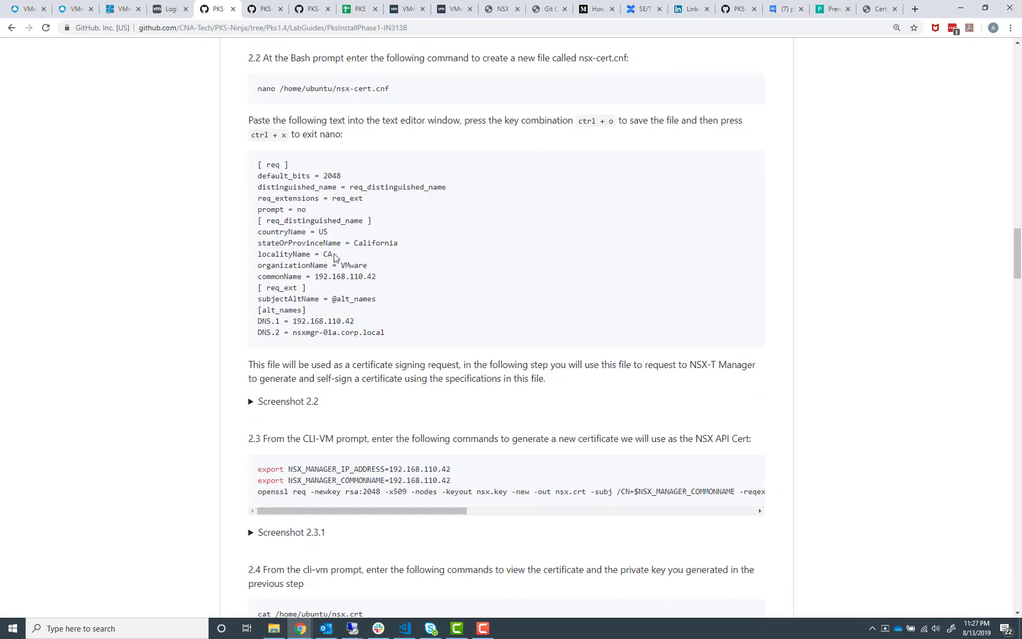
left_click_drag(927, 11, 1021, 1)
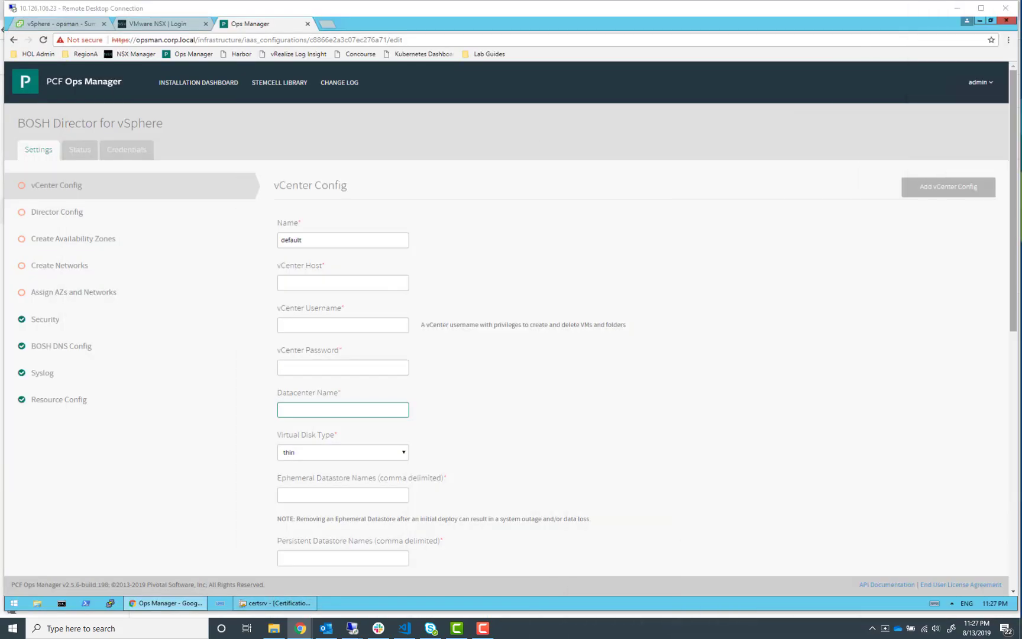
Open the saved ubuntu@cli-vm session in PuTTY and maximize the terminal window
left_click(110, 603)
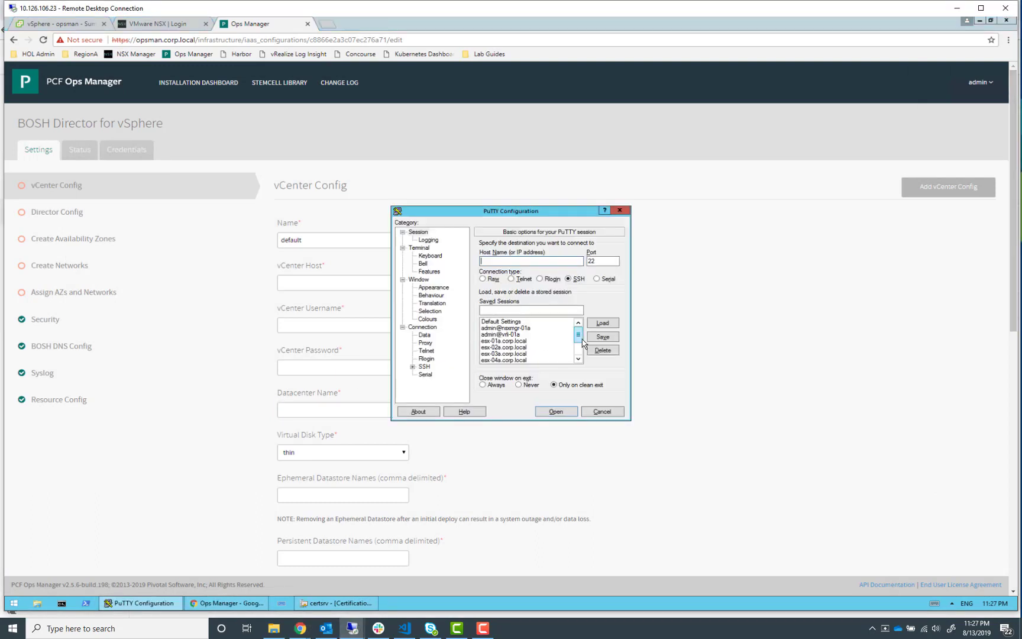
left_click_drag(576, 335, 582, 347)
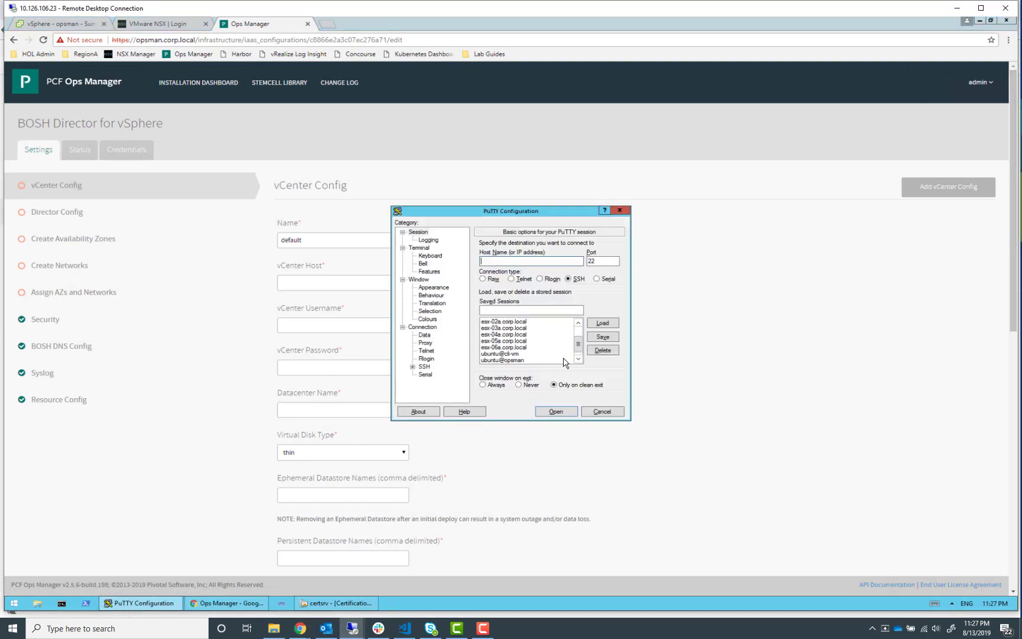
double_click(515, 354)
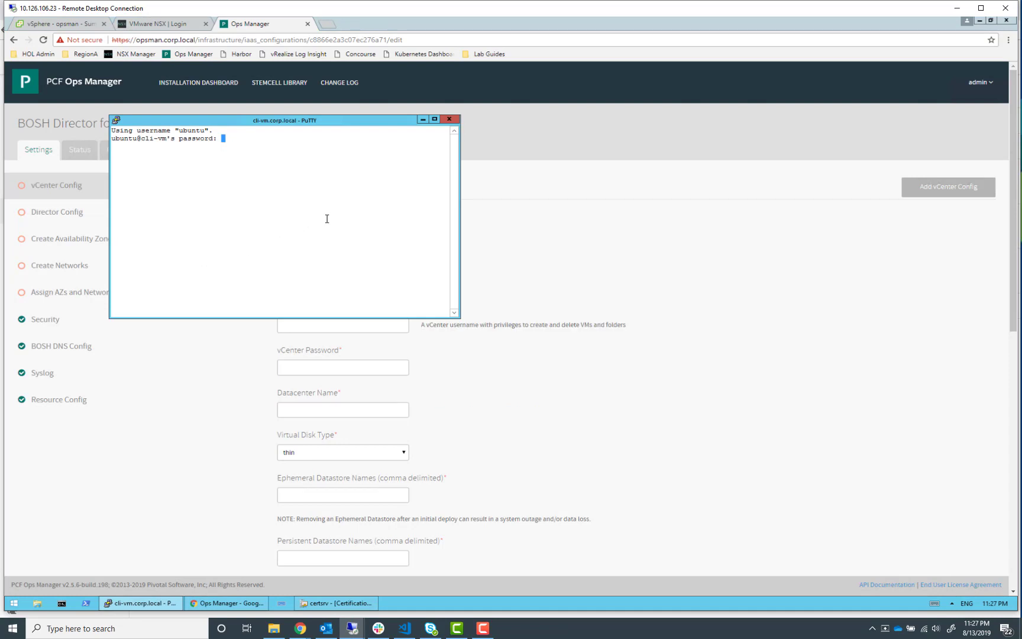
key("Return")
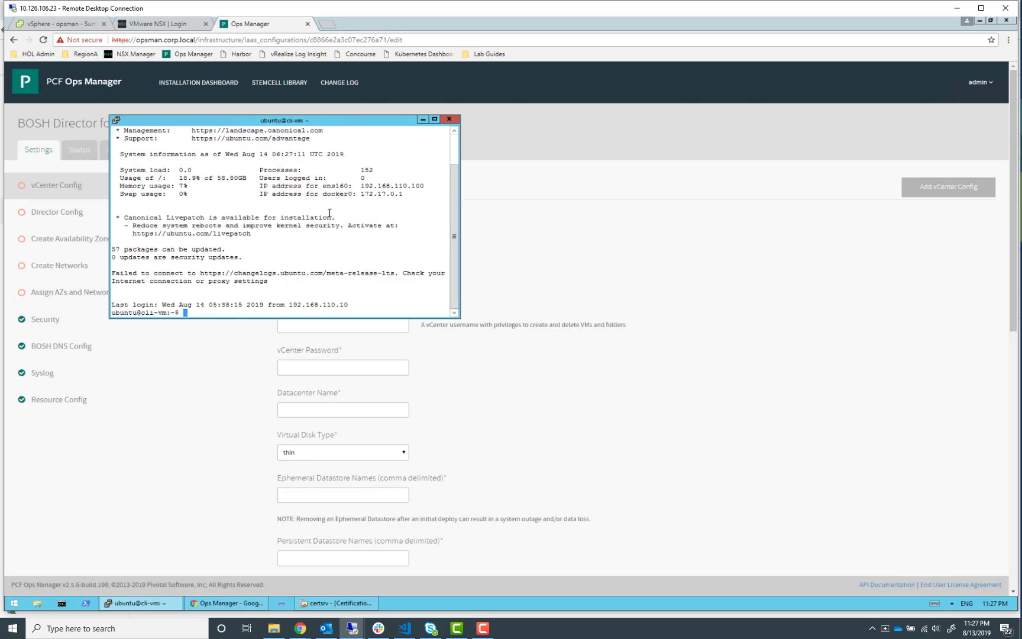
left_click(435, 119)
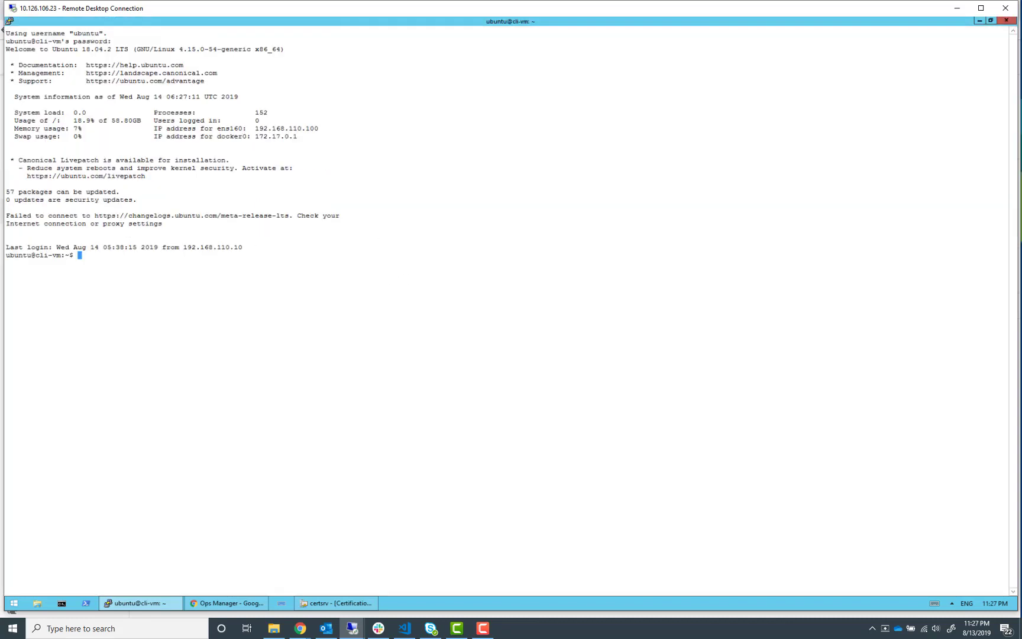
Run nano /home/ubuntu/nsx-cert.cnf on cli-vm to create the certificate config file
key("alt+Tab")
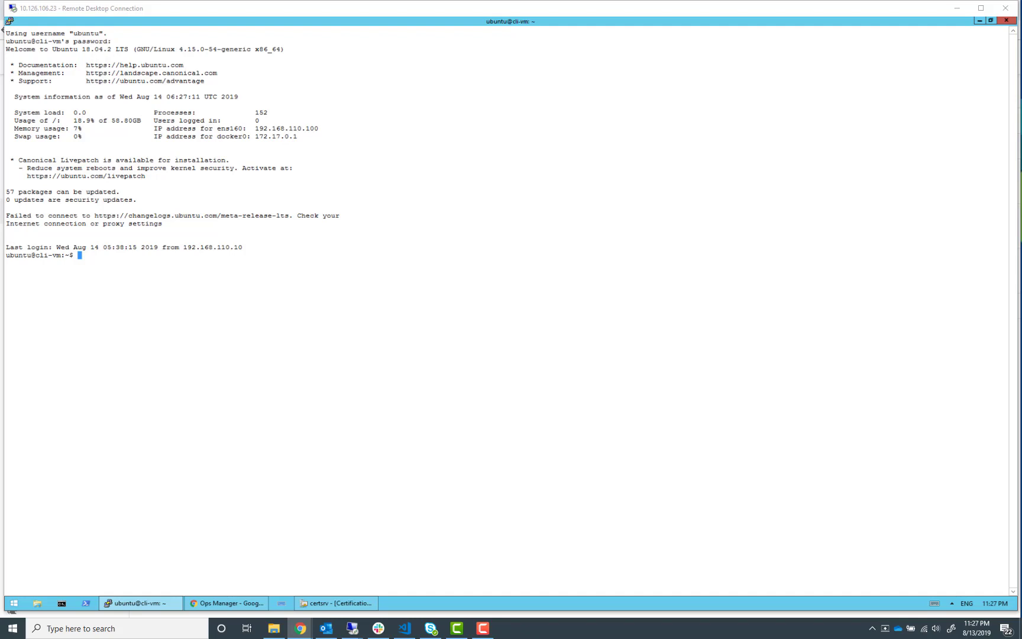
left_click(365, 262)
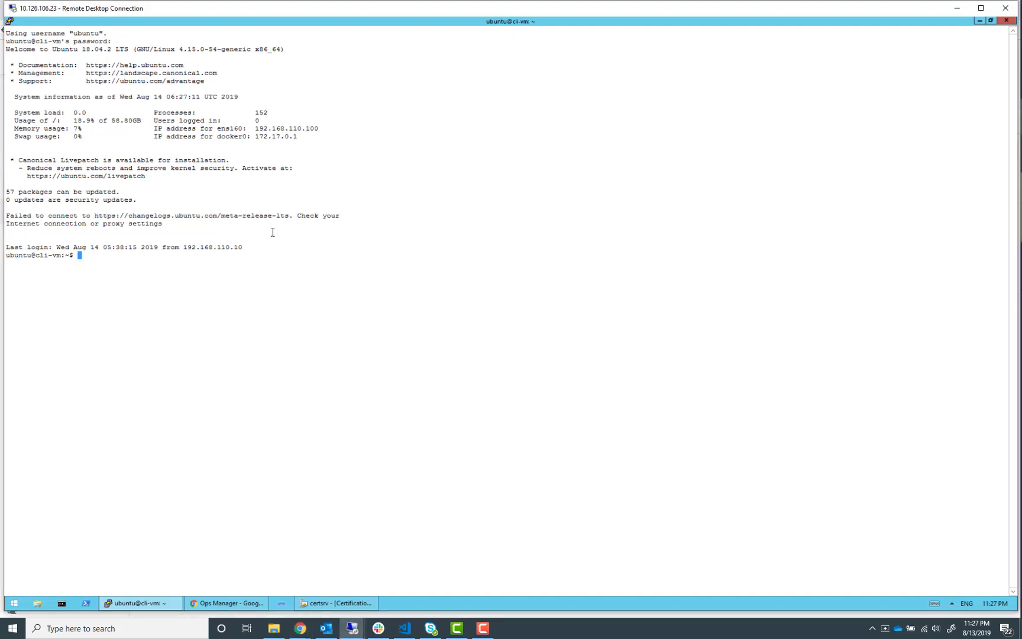
right_click(271, 230)
key("Return")
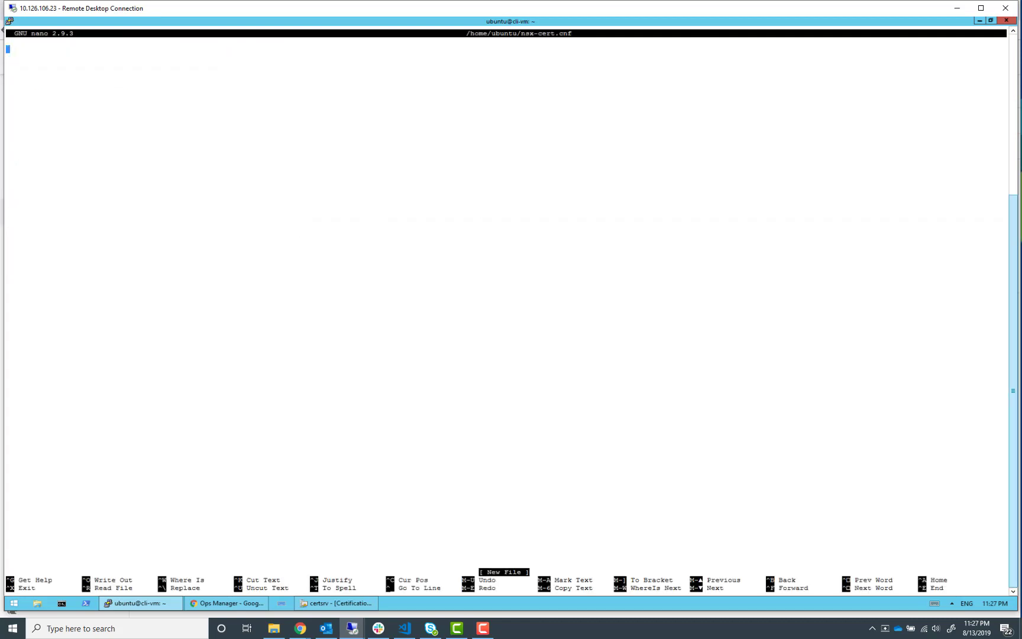
Paste the guide's certificate request configuration, with commonName 192.168.110.42 and DNS entries, into nsx-cert.cnf
key("alt+Tab")
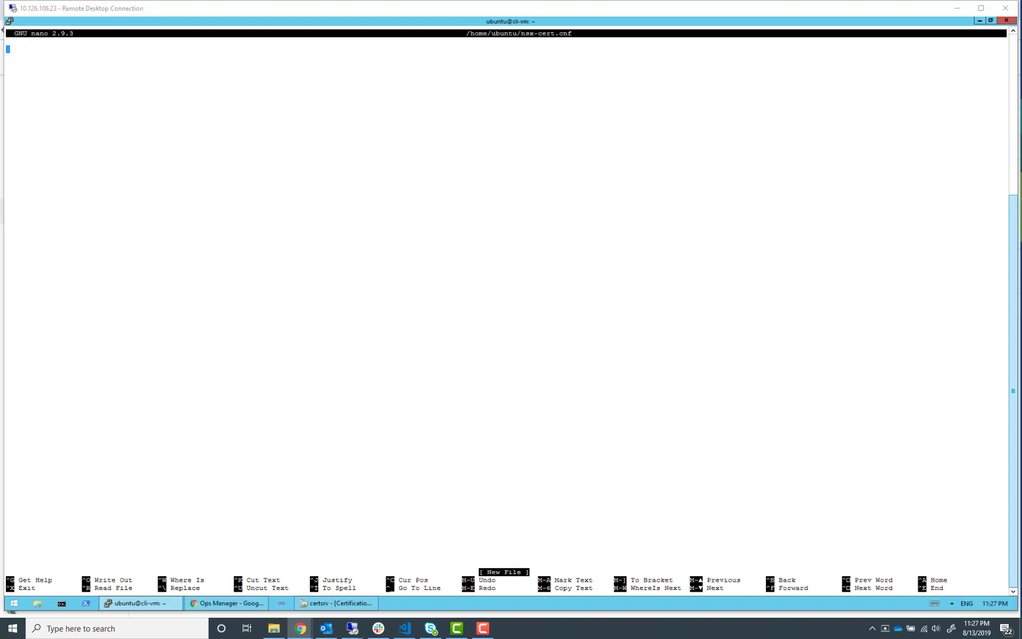
right_click(346, 120)
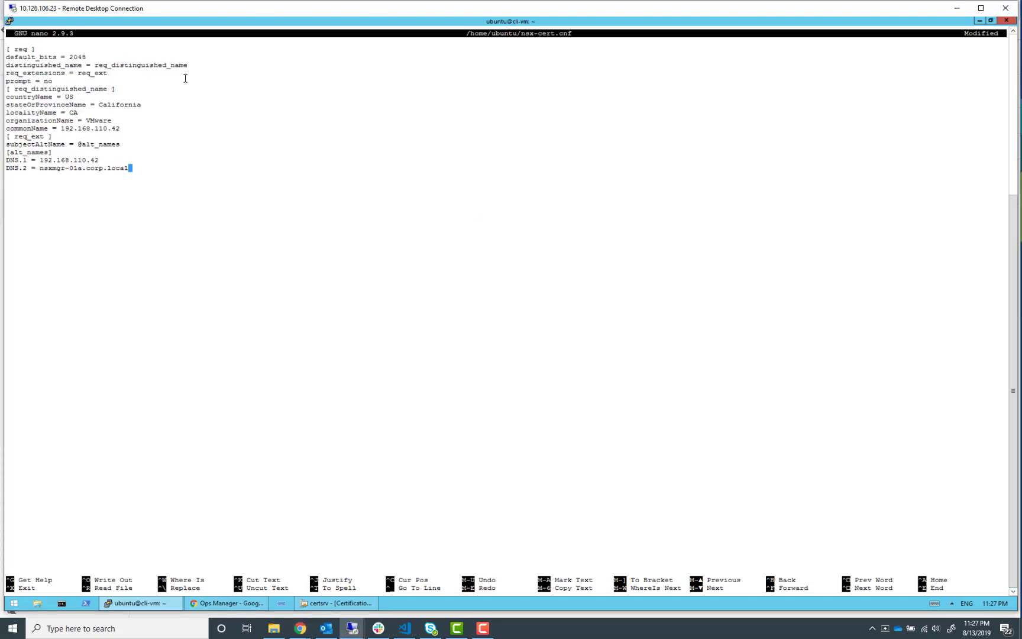
key("Up")
key("Up")
key("Up")
key("Up")
key("Up")
key("Up")
key("Up")
key("Up")
key("Up")
key("Up")
key("Up")
key("Up")
key("Up")
key("Up")
key("Up")
key("Down")
key("Down")
key("Down")
key("Down")
key("Down")
key("Down")
key("Down")
key("Down")
key("Down")
key("Down")
key("Down")
key("Down")
key("Down")
key("Down")
key("Down")
key("Down")
key("Down")
key("Left")
Save the file as /home/ubuntu/nsx-cert.cnf and exit nano
key("ctrl+o")
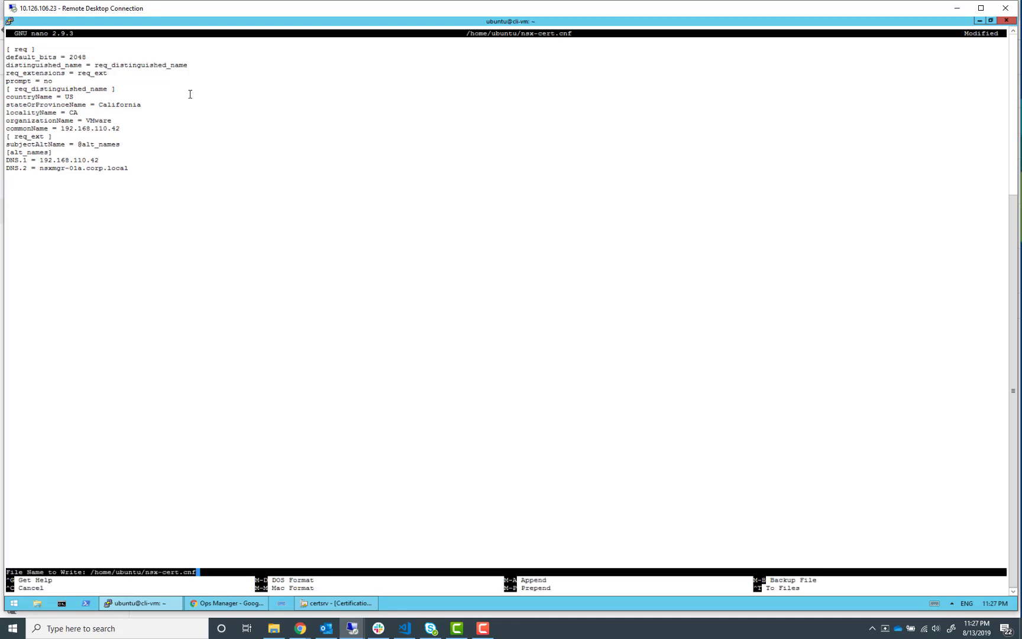
key("Return")
key("ctrl+x")
key("Return")
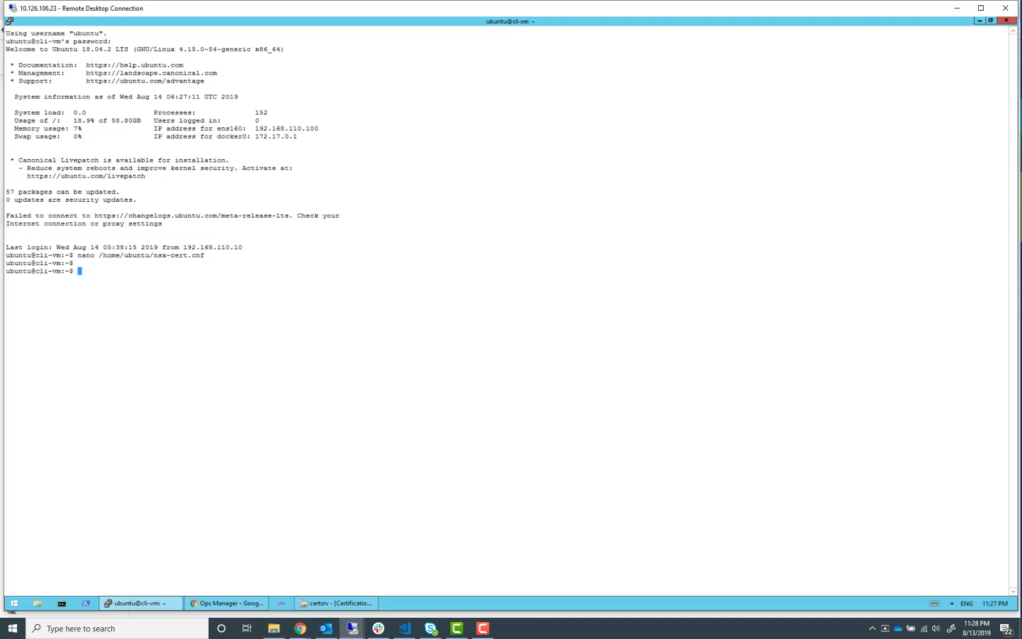
key("alt+Tab")
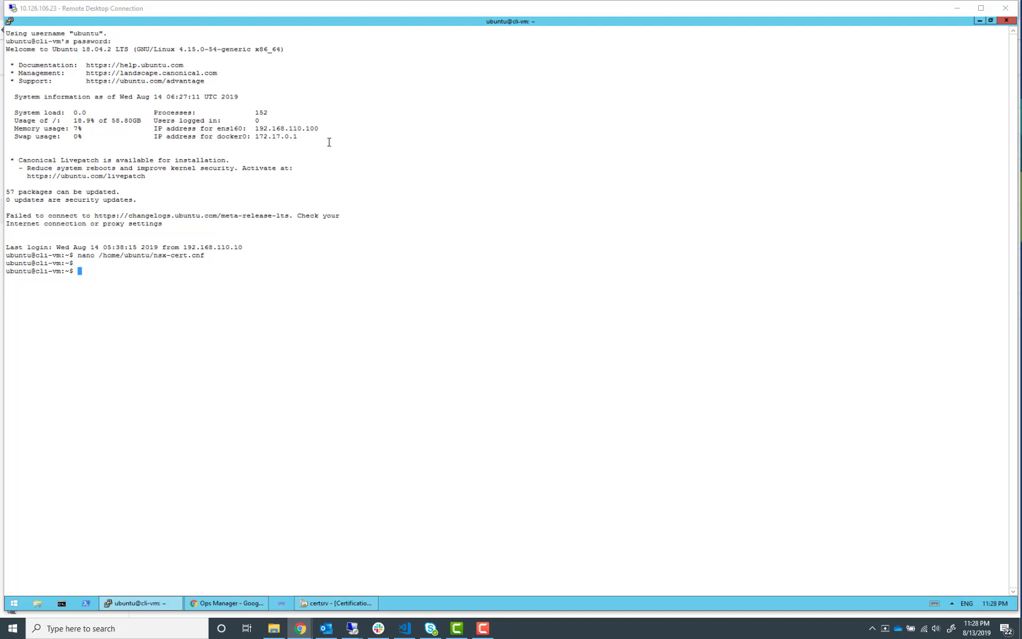
Export NSX_MANAGER_IP_ADDRESS and NSX_MANAGER_COMMONNAME as 192.168.110.42 in the cli-vm shell
right_click(302, 214)
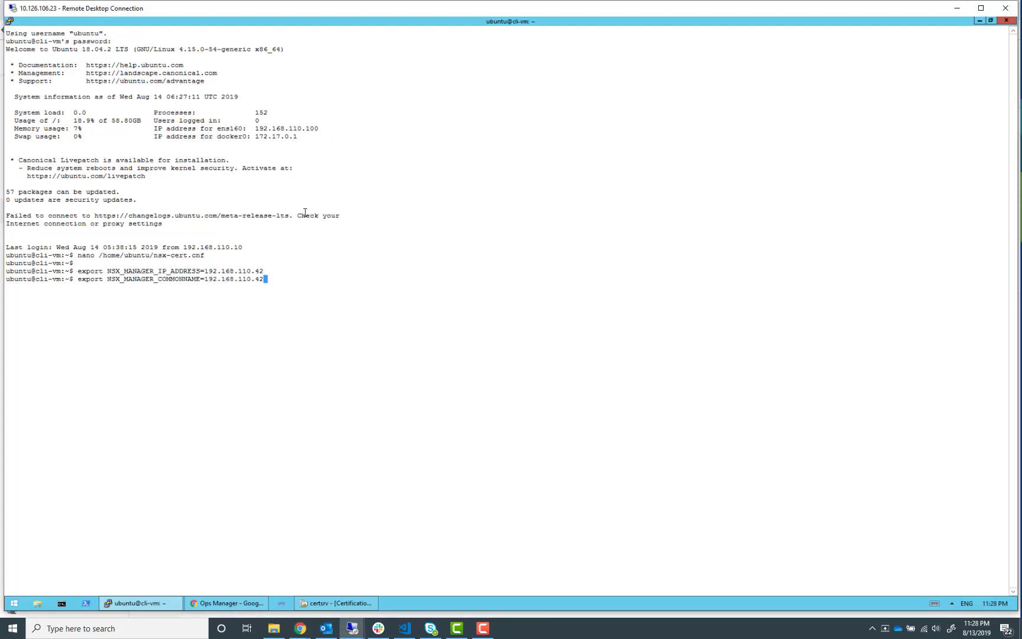
key("Return")
key("alt+Tab")
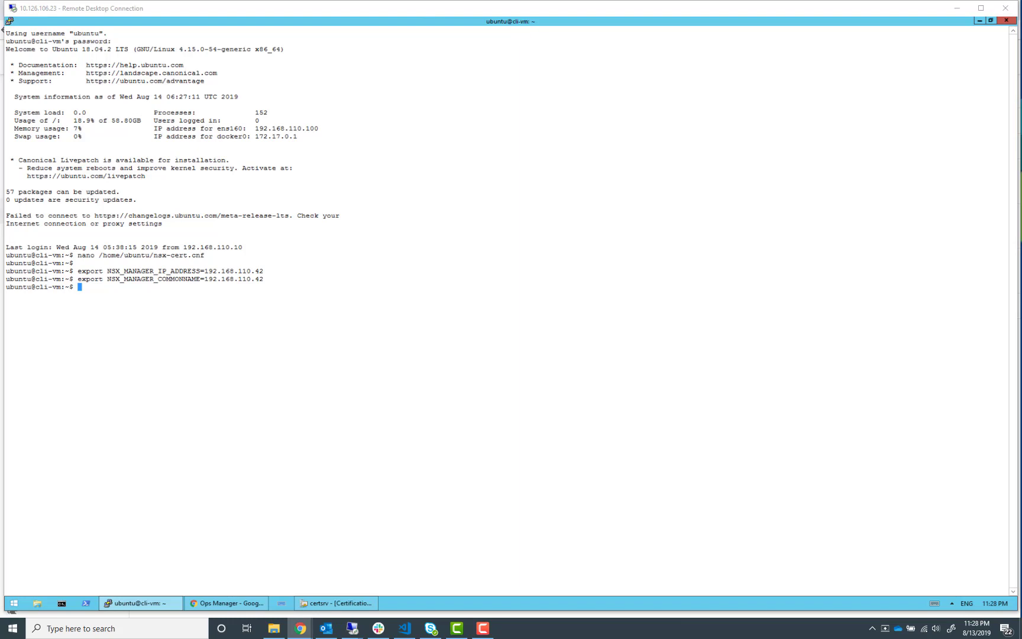
Run the openssl req command to generate a self-signed 2048-bit nsx.crt and nsx.key valid 3650 days using nsx-cert.cnf
left_click(360, 253)
right_click(361, 252)
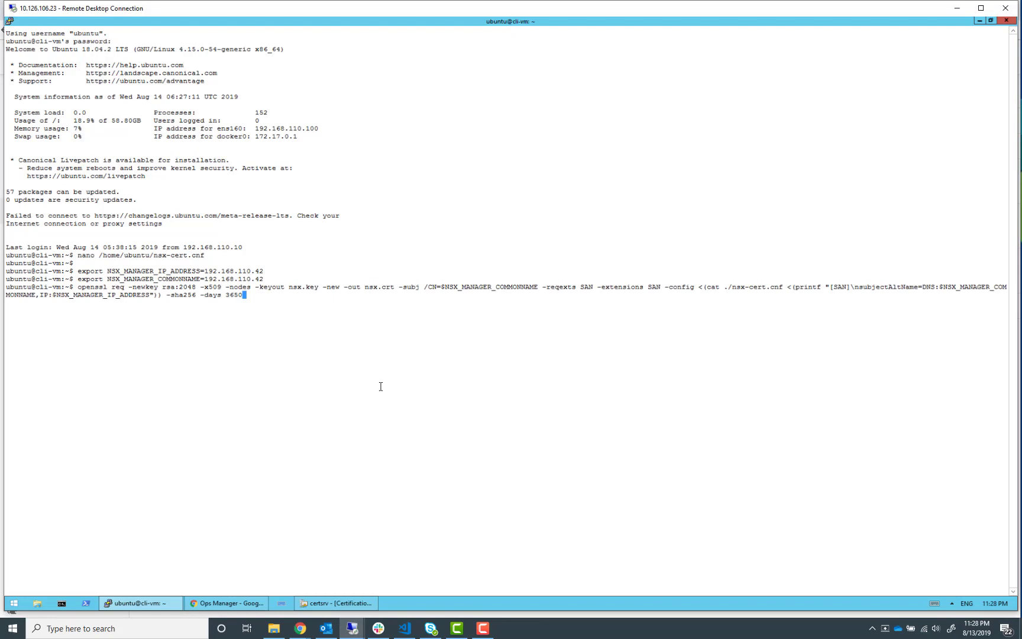
key("Return")
type("\\")
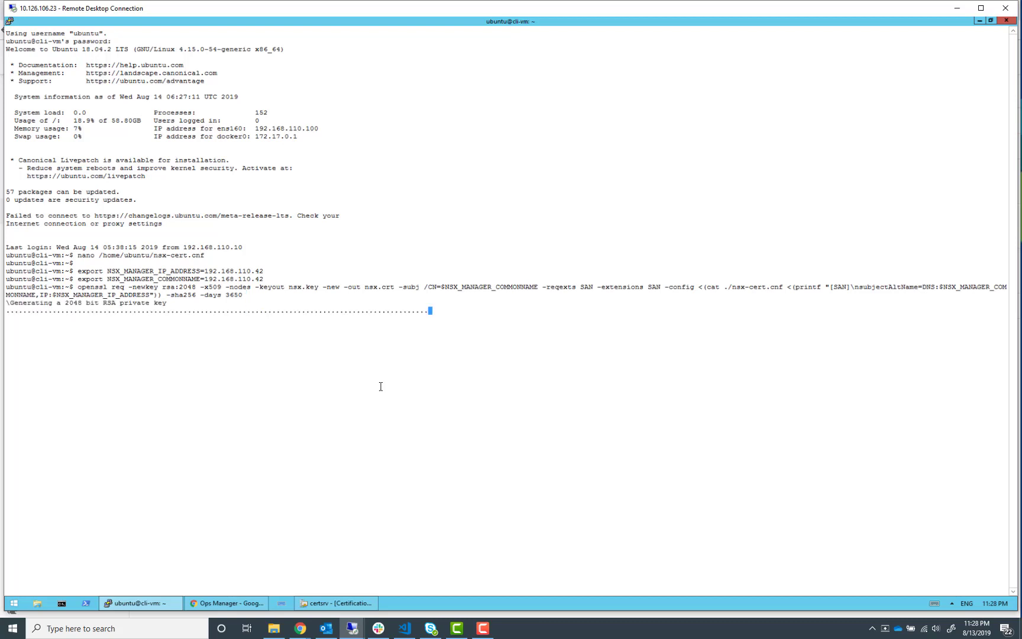
key("BackSpace")
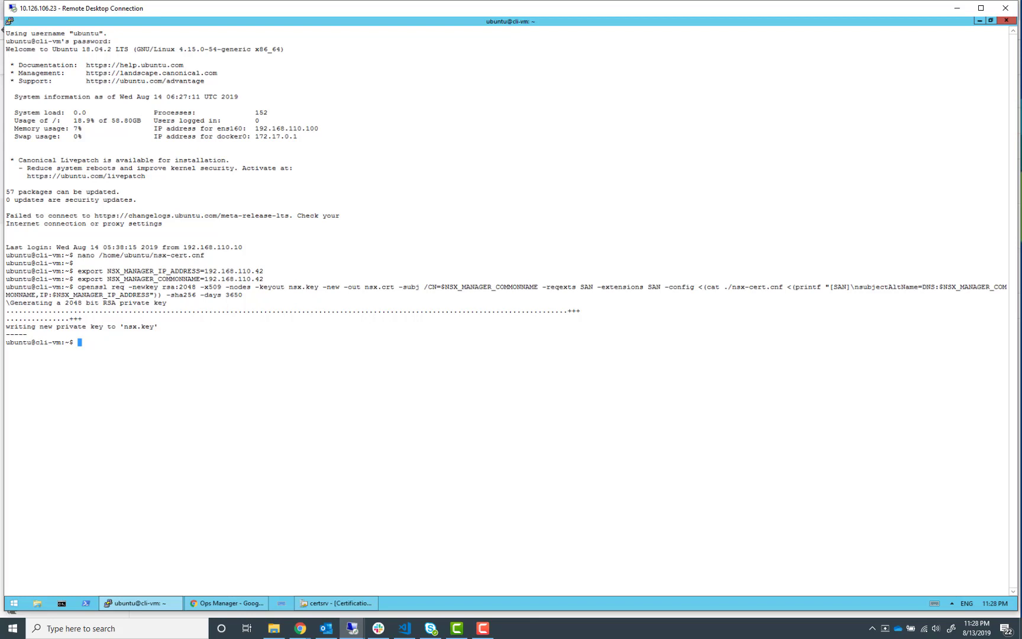
Display the contents of /home/ubuntu/nsx.crt and /home/ubuntu/nsx.key in the terminal
key("alt+Tab")
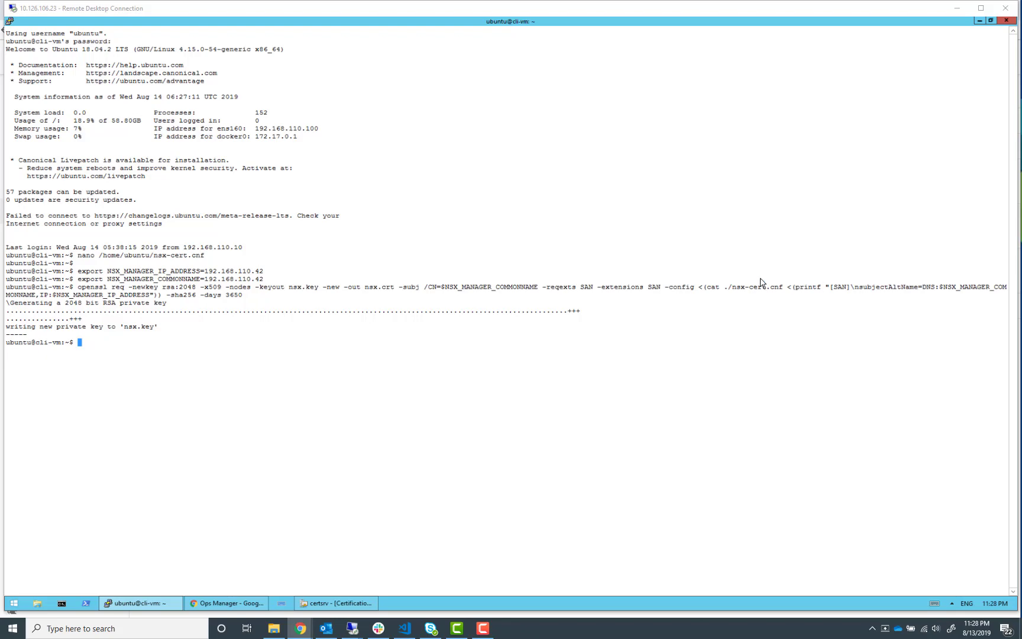
left_click(341, 282)
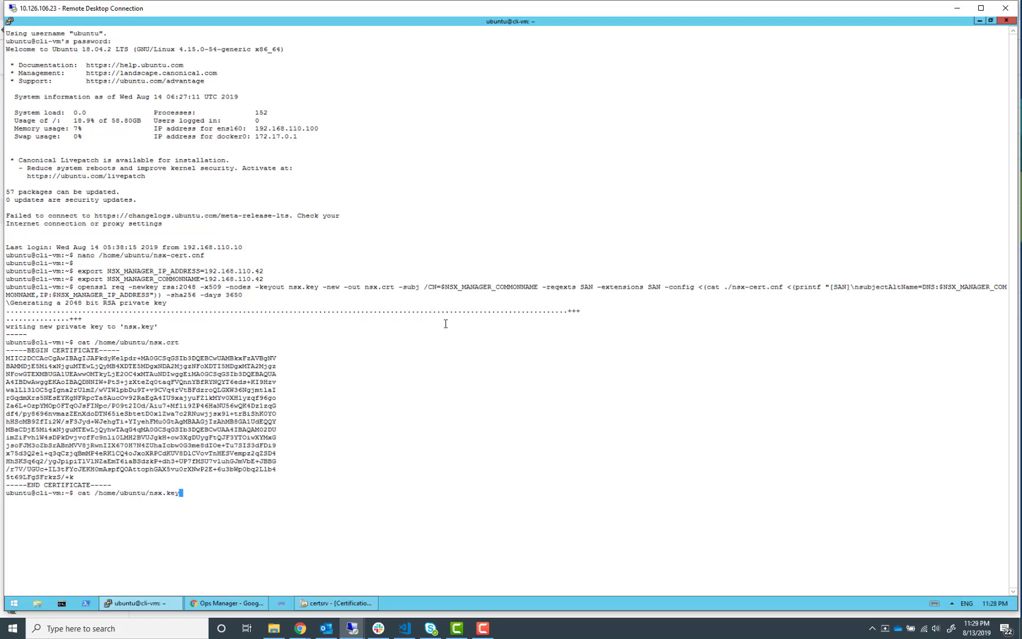
key("Return")
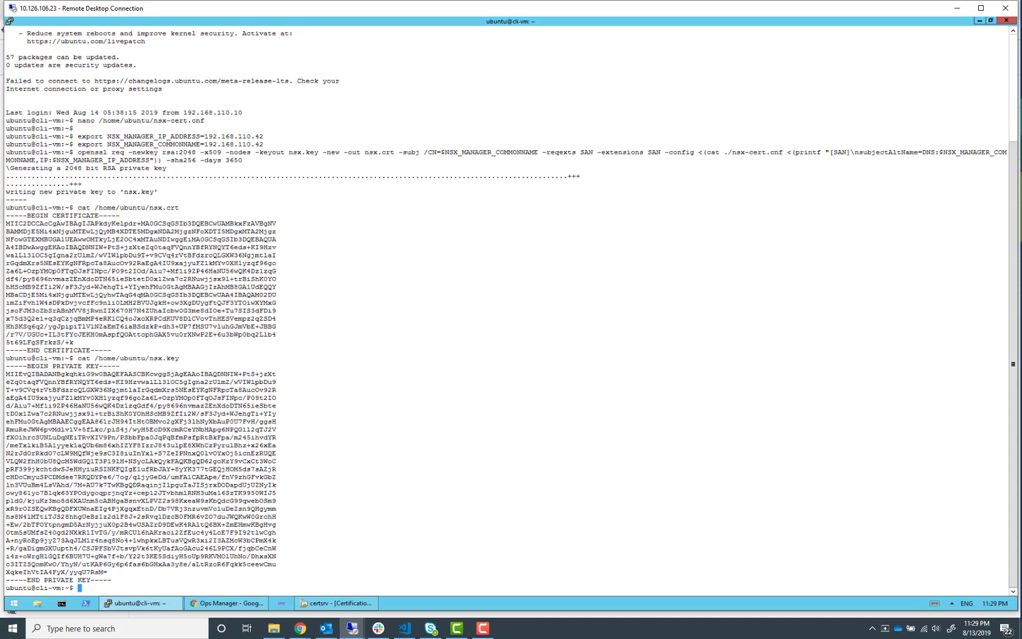
Open Notepad++ and create a new blank document
key("alt+Tab")
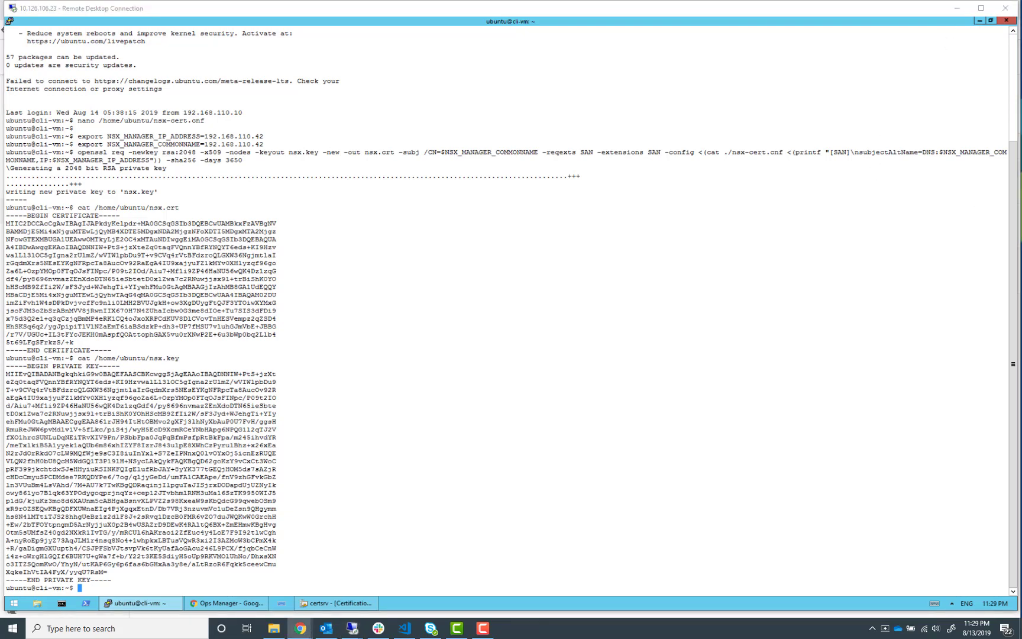
left_click(19, 604)
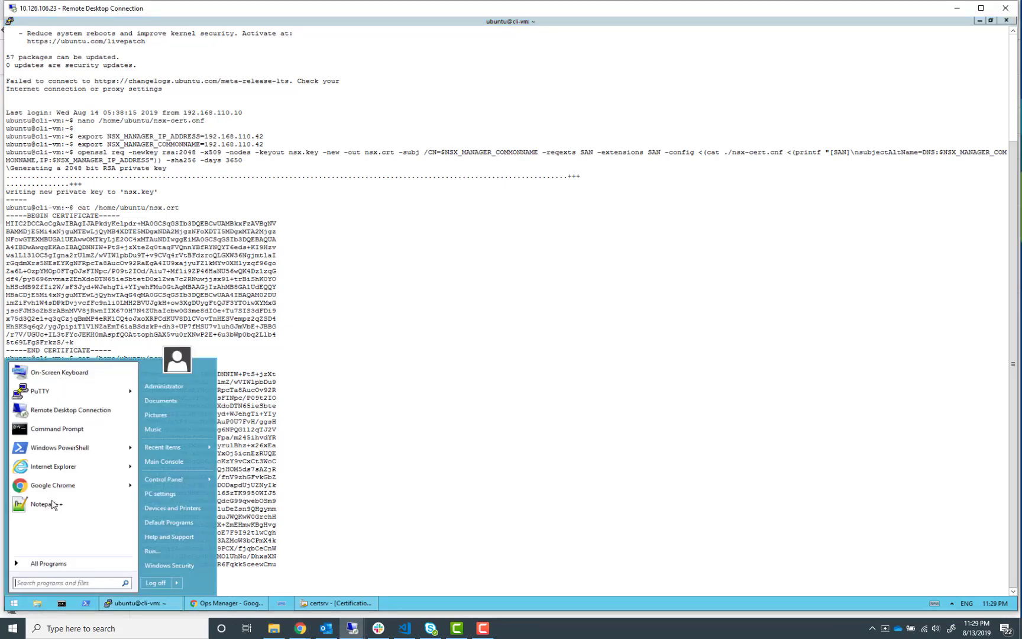
left_click(52, 504)
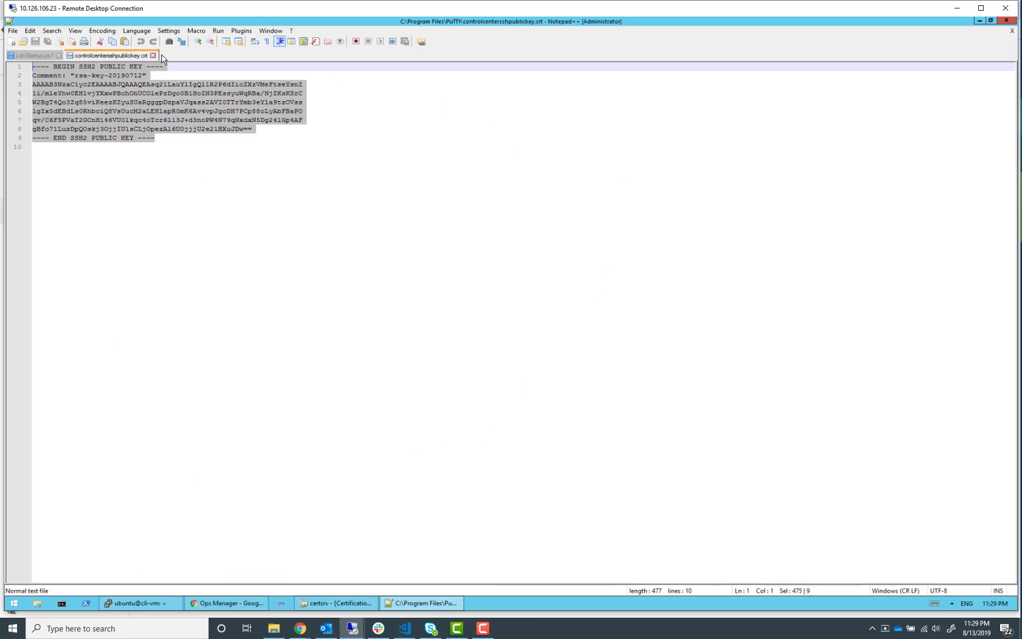
left_click(11, 42)
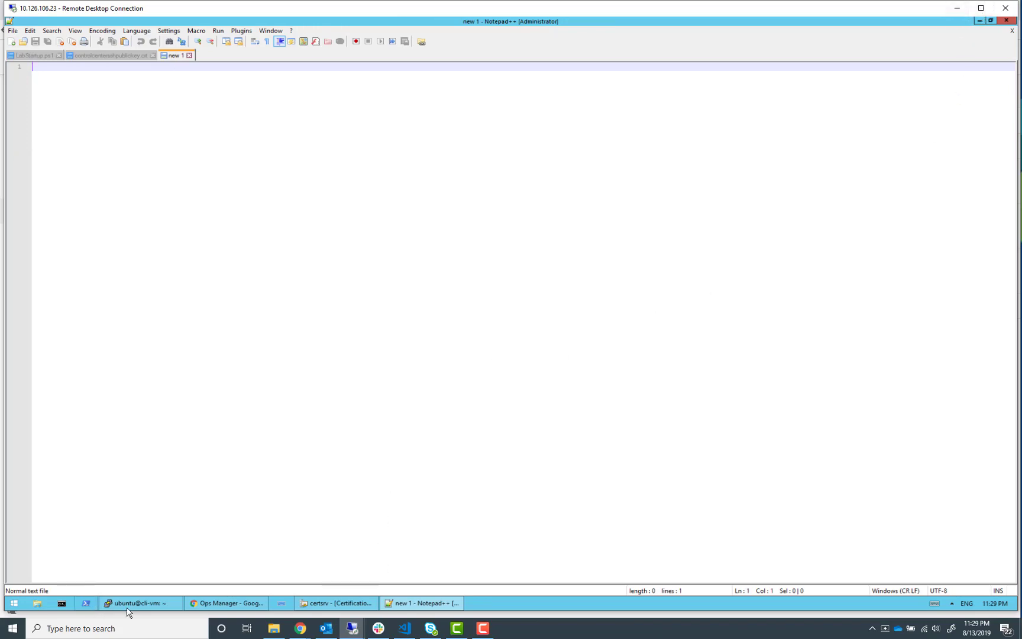
Copy the certificate and private key output from the terminal and paste it into the new document
left_click(141, 603)
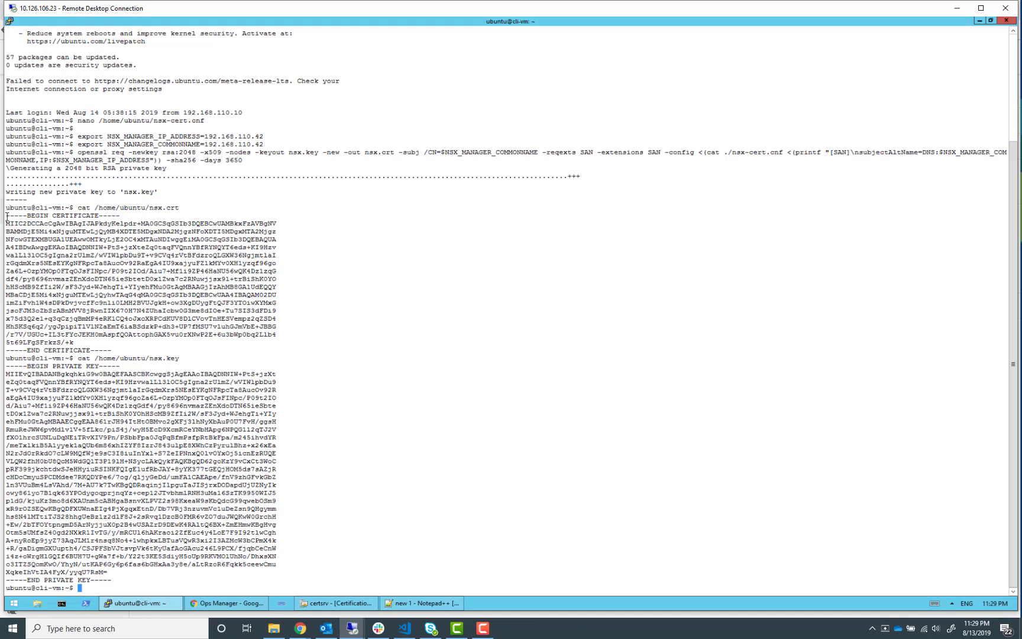
left_click_drag(7, 208, 194, 584)
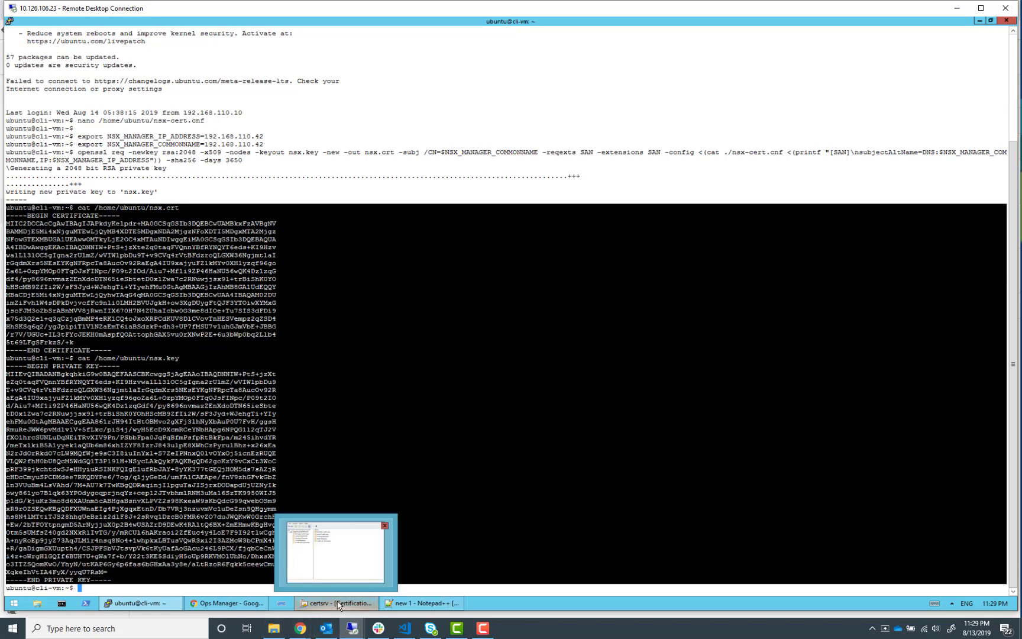
left_click(421, 602)
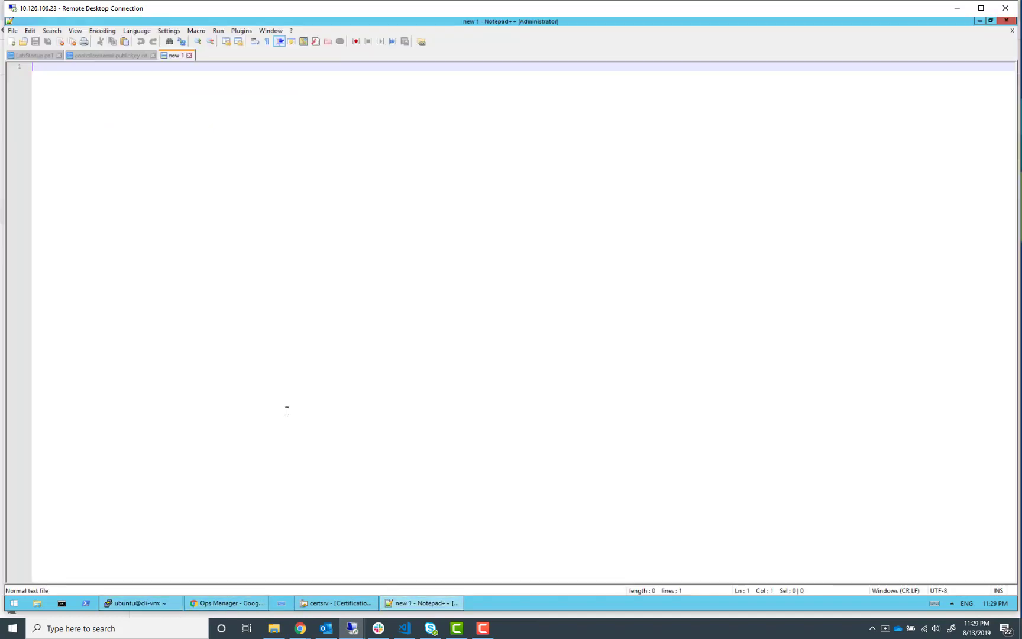
key("ctrl+v")
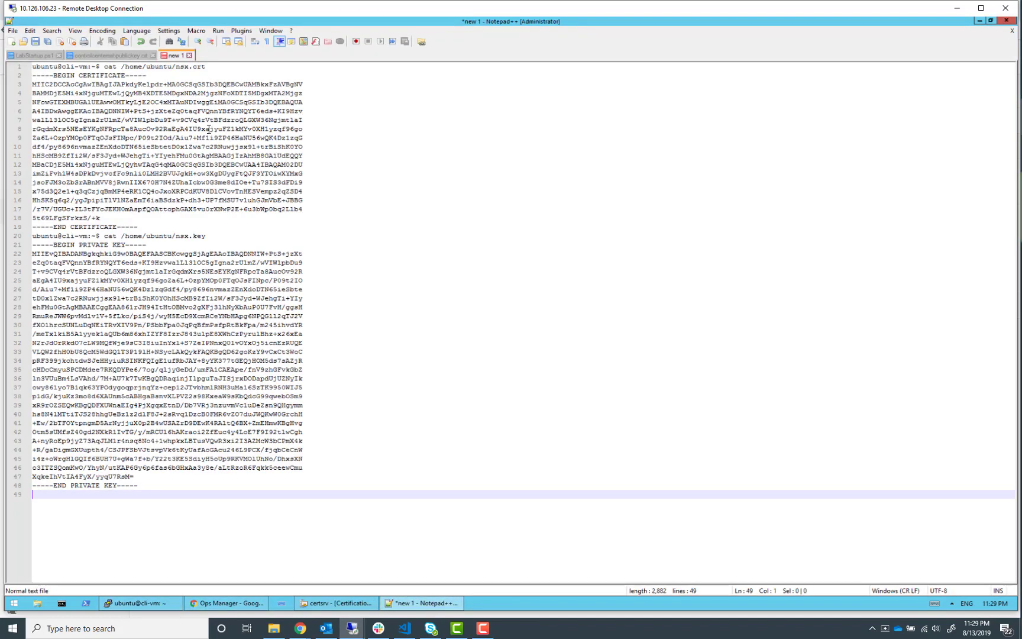
Close the Certification Authority console and return to the Notepad++ window
left_click(336, 602)
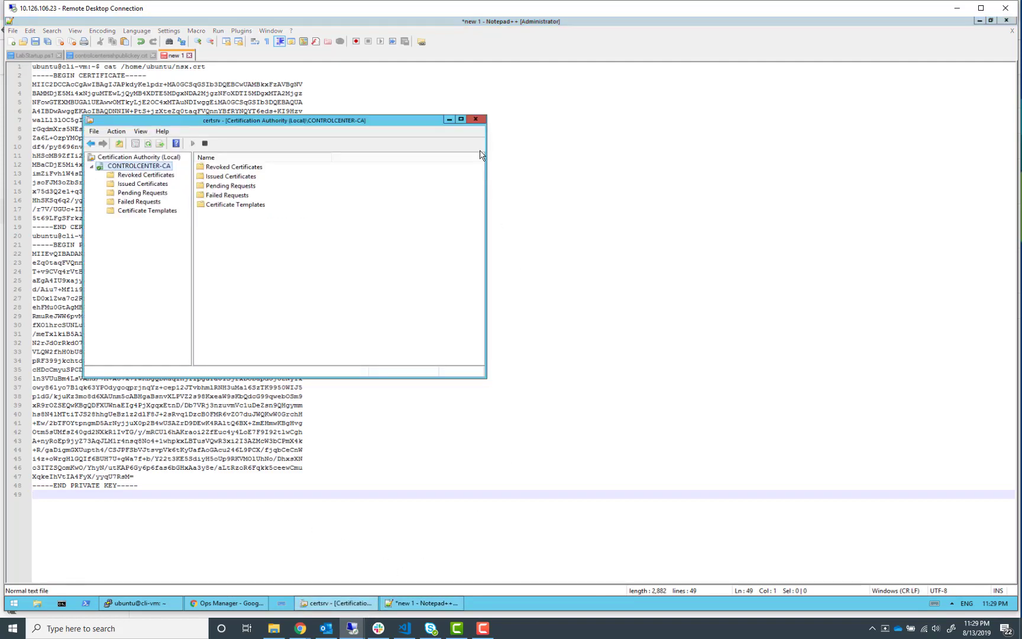
left_click(476, 120)
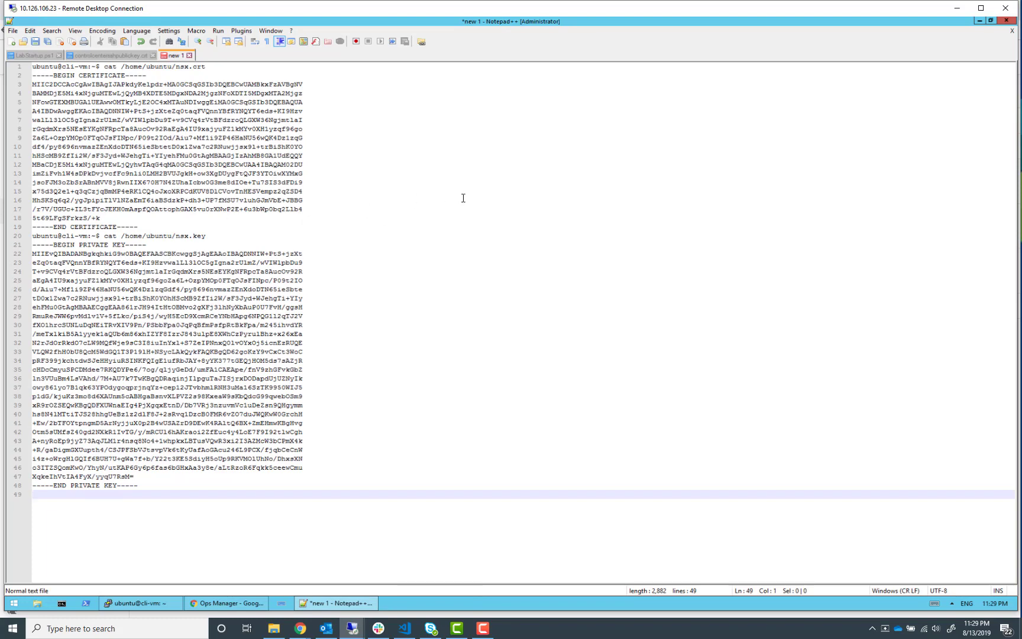
left_click(979, 25)
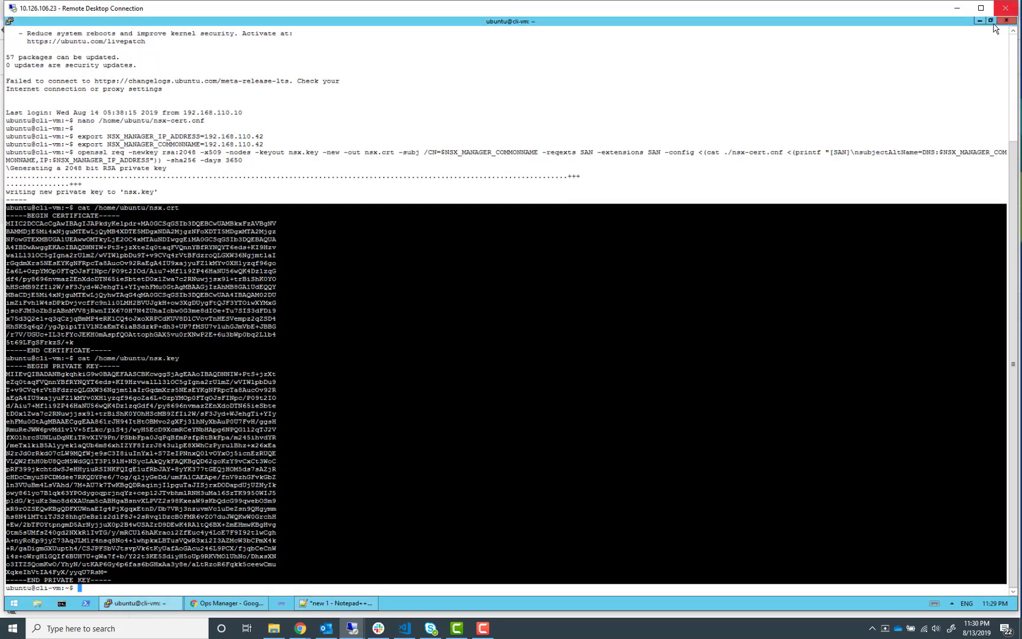
mouse_move(1008, 18)
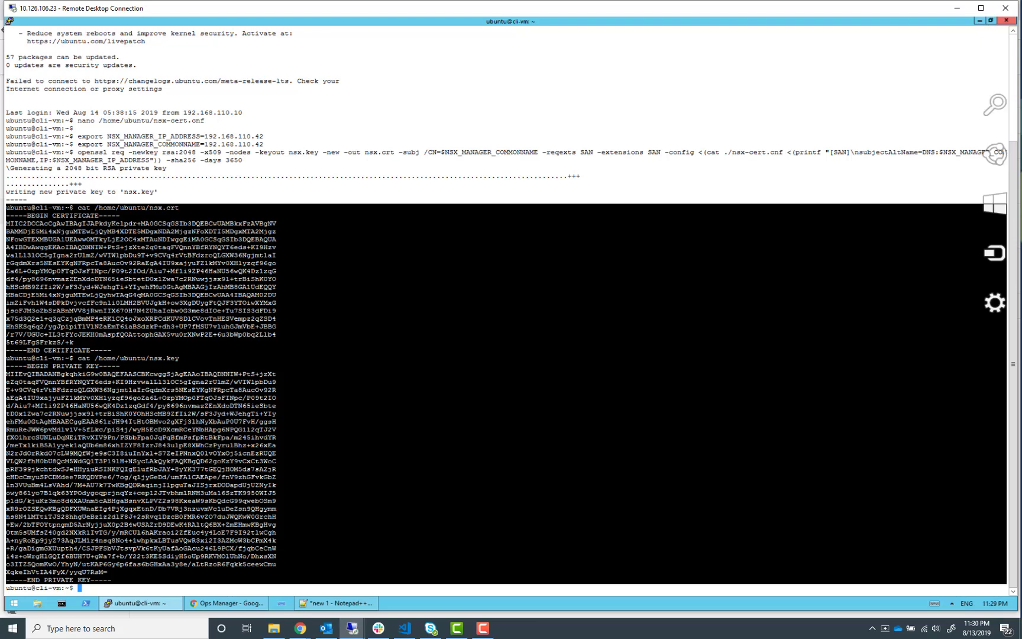
key("alt+Tab")
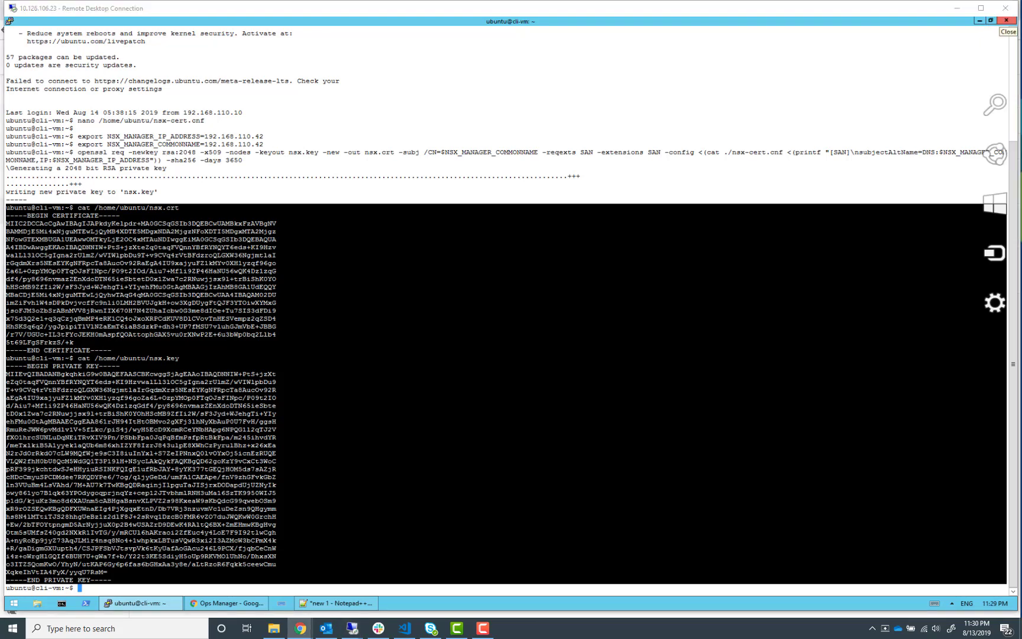
left_click(979, 22)
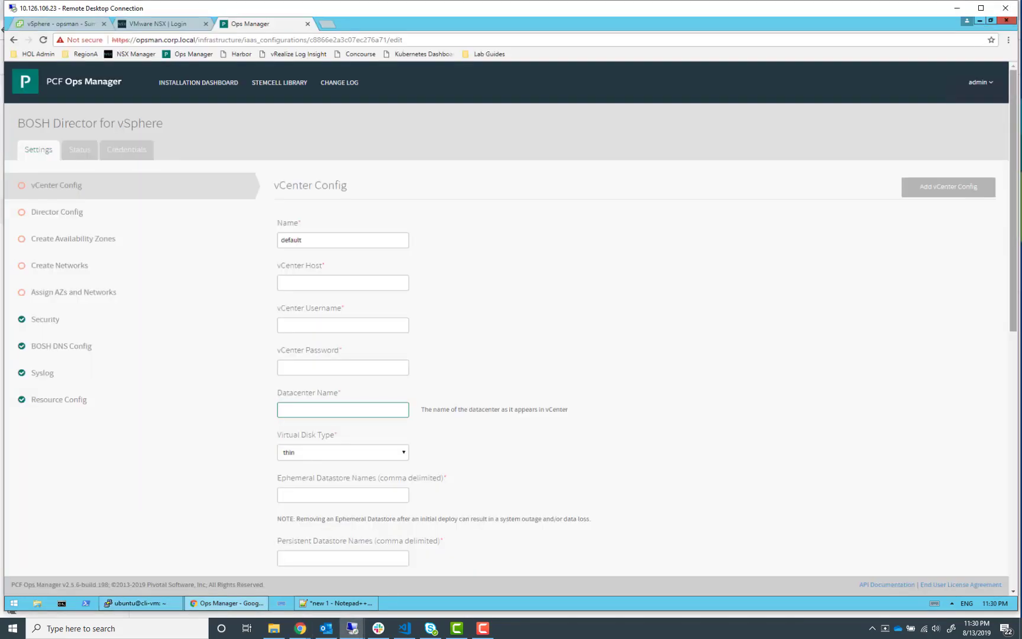
left_click(319, 600)
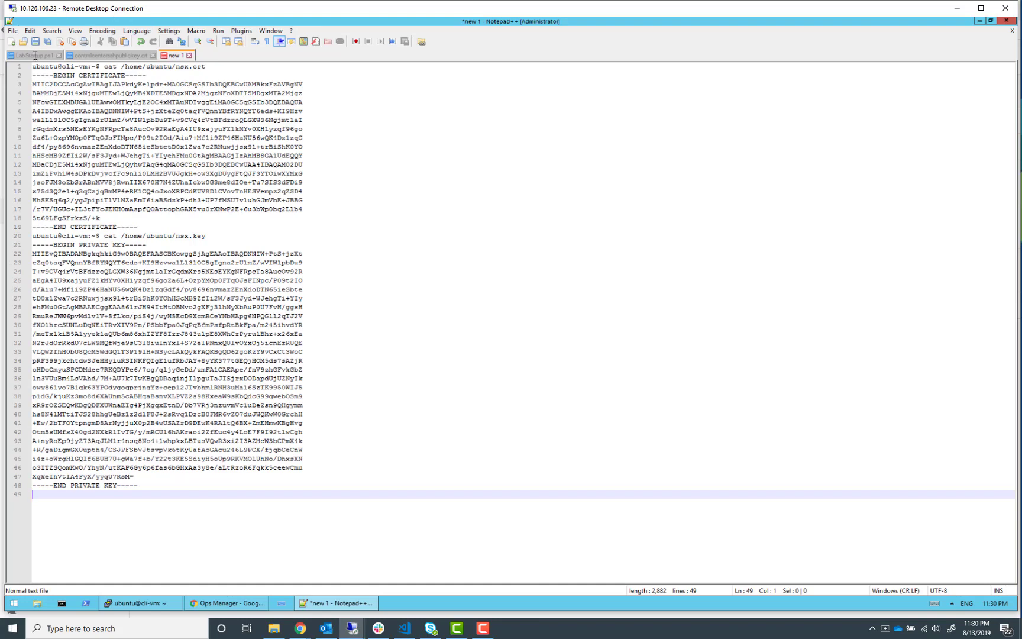
Create a second blank document and delete the leading cat command line from the first document
left_click(11, 43)
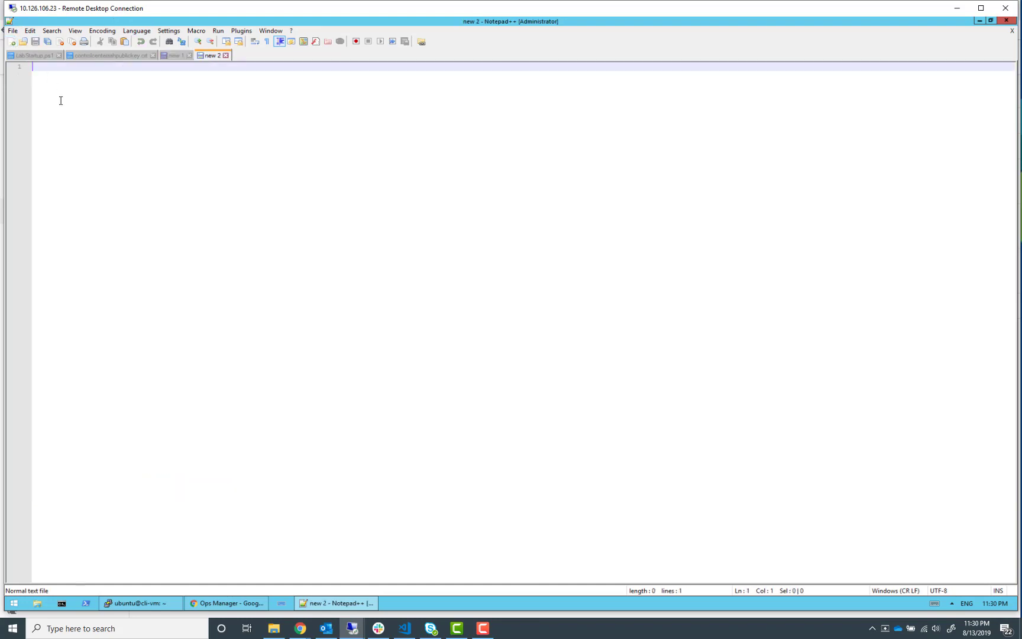
left_click(172, 56)
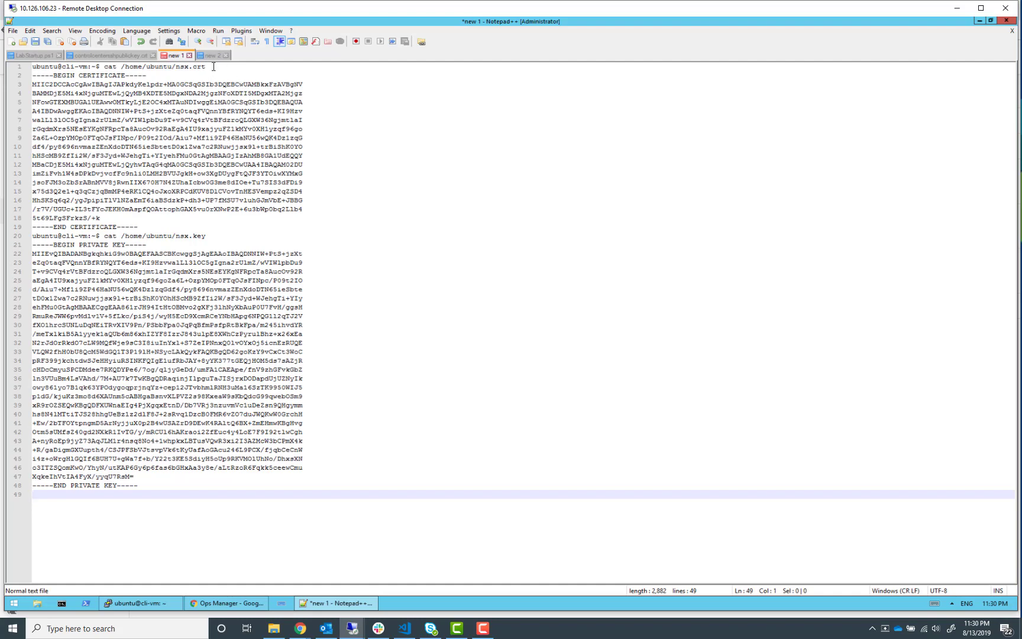
left_click_drag(207, 67, 27, 68)
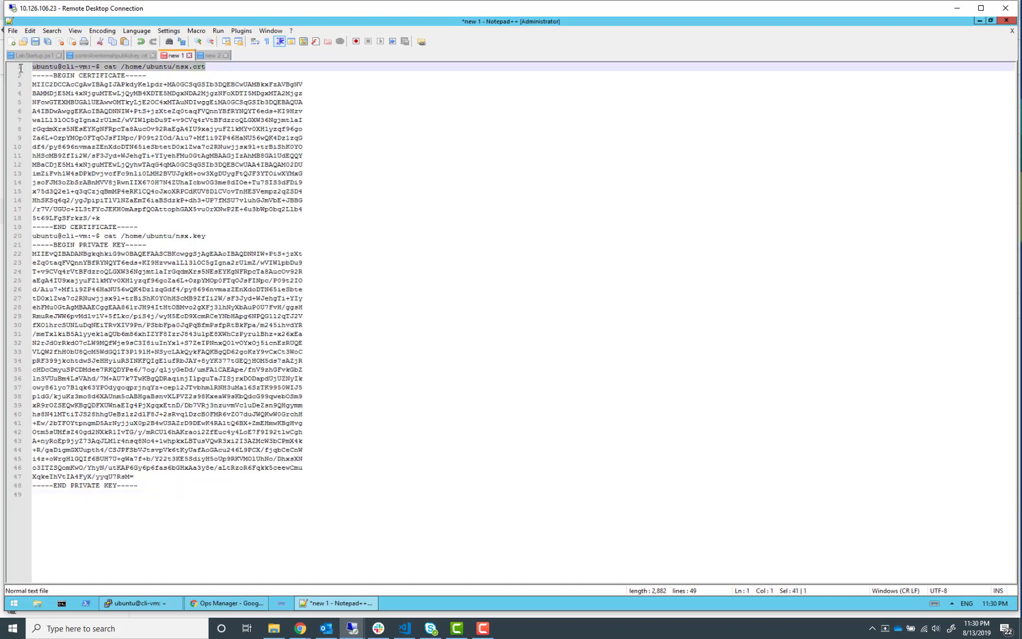
key("Delete")
Move the private key section with its cat command line from the first document into the second document
key("Delete")
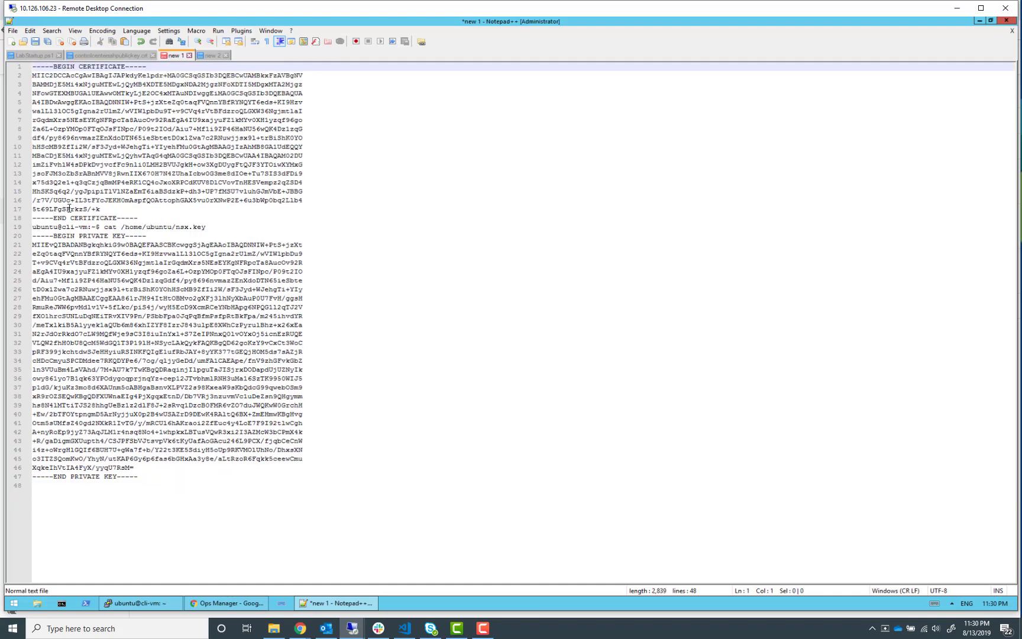
left_click_drag(33, 228, 277, 500)
key("Delete")
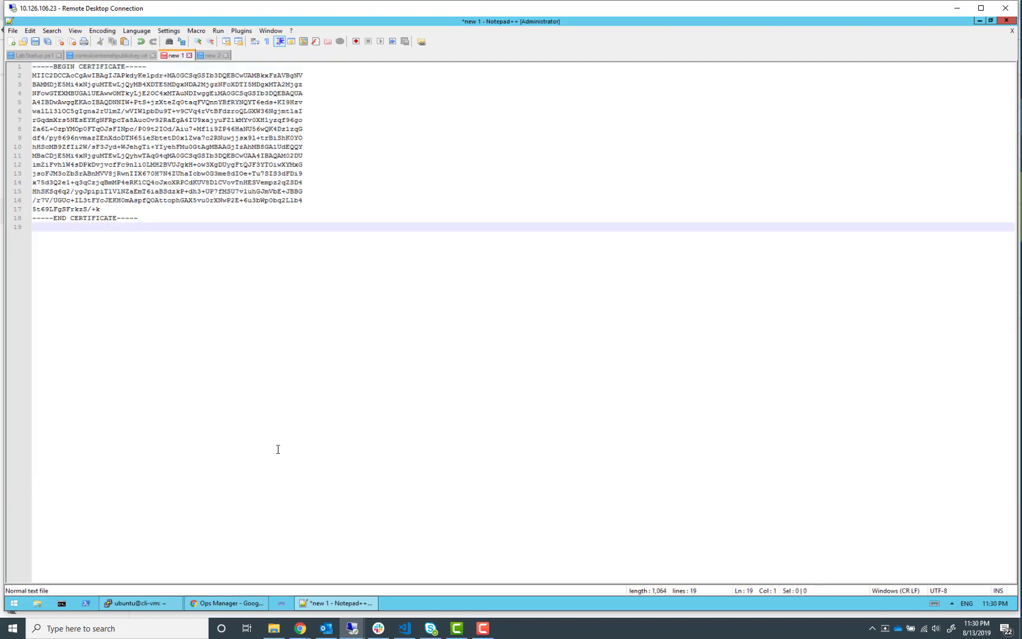
left_click(212, 56)
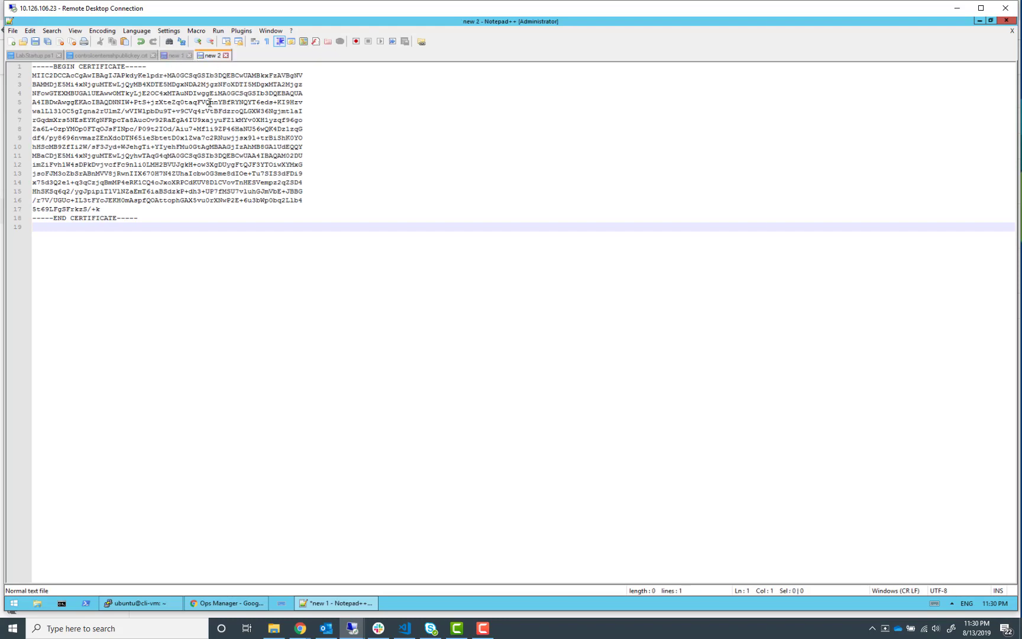
key("ctrl+v")
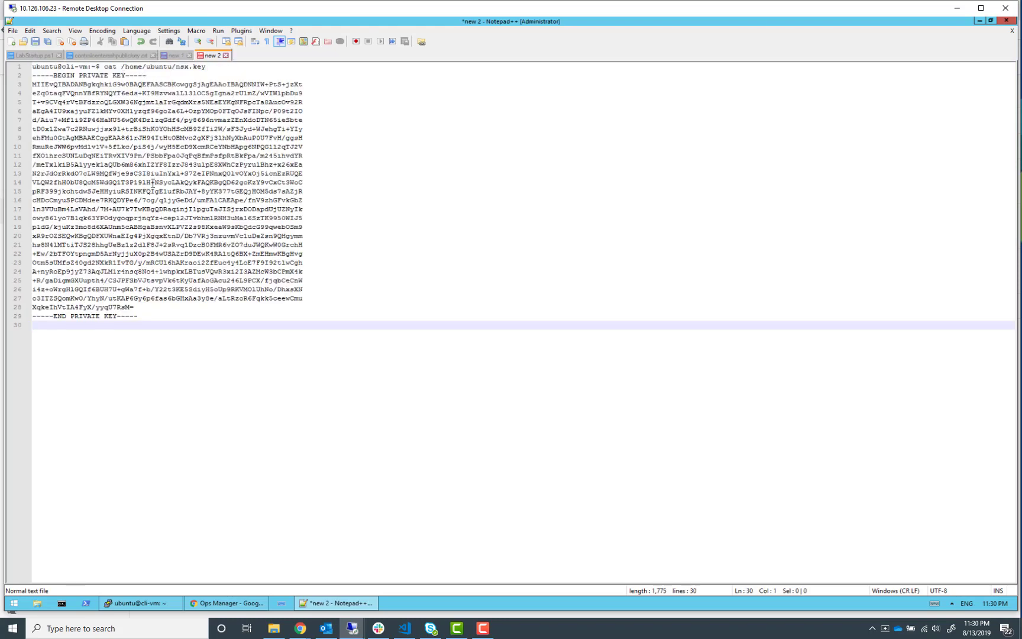
Remove the trailing empty line from the certificate document and save it as nsx.crt in the PuTTY folder
left_click(172, 56)
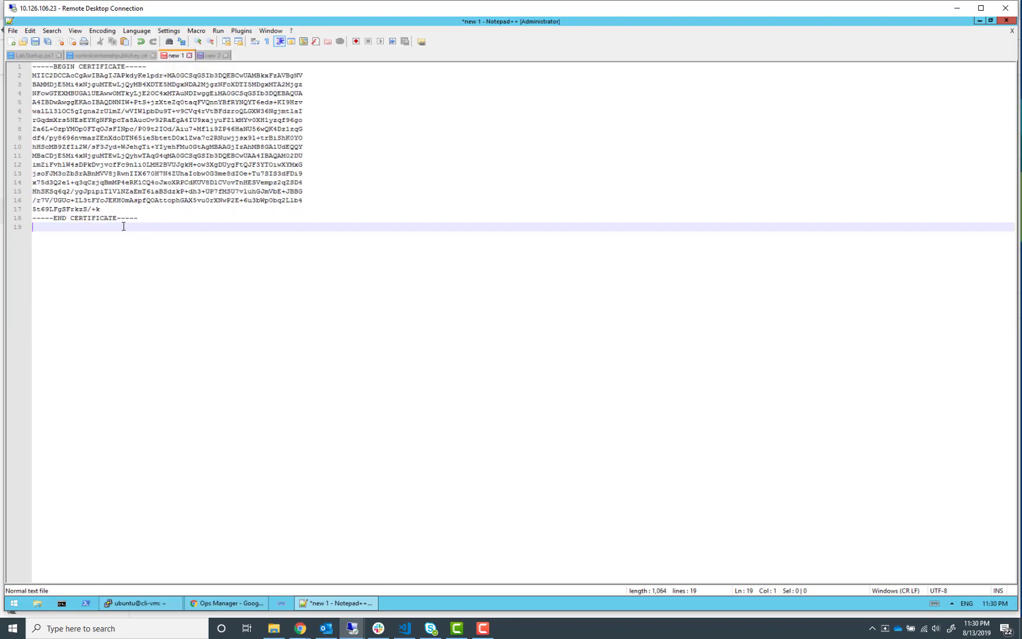
key("BackSpace")
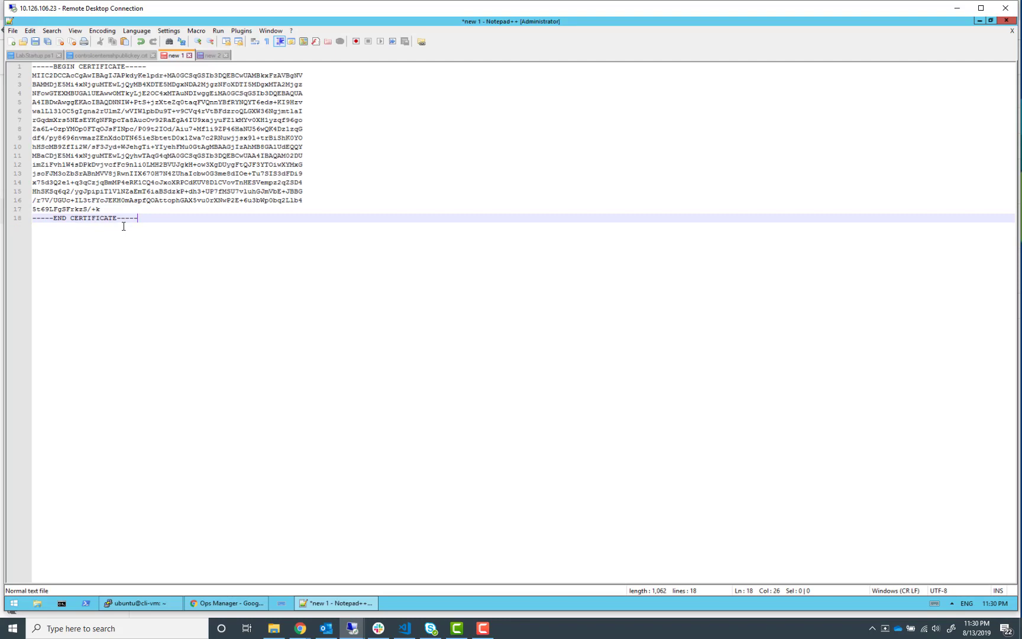
left_click(14, 31)
left_click(46, 111)
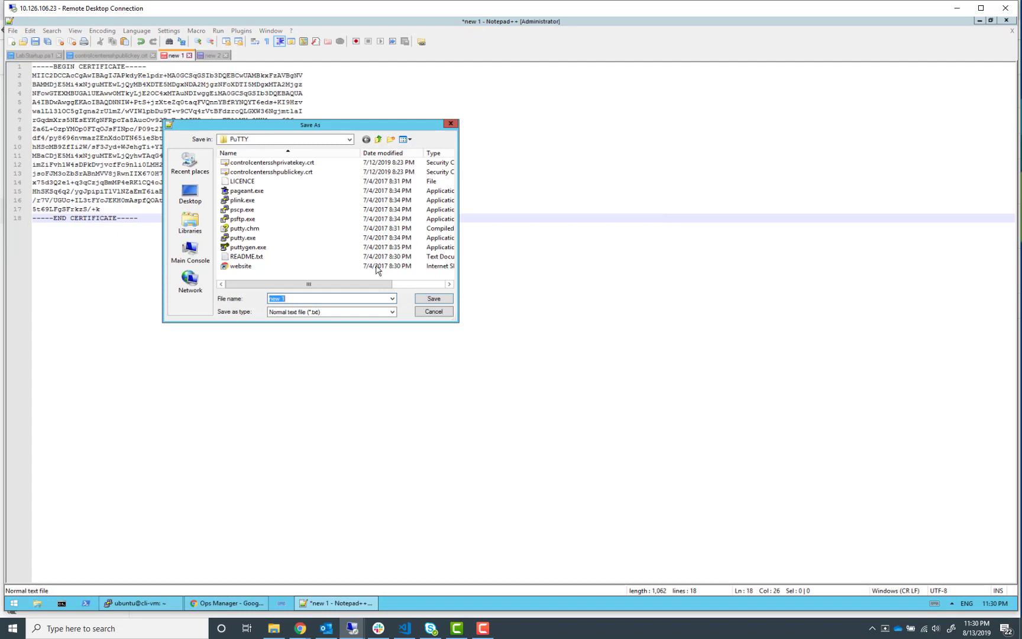
left_click_drag(293, 126, 385, 260)
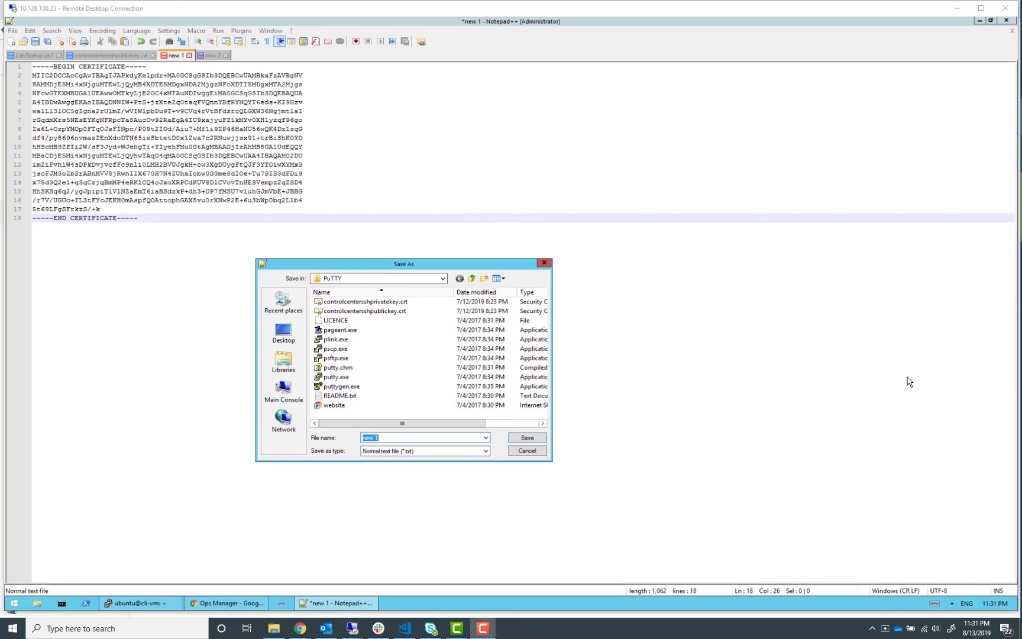
left_click(412, 438)
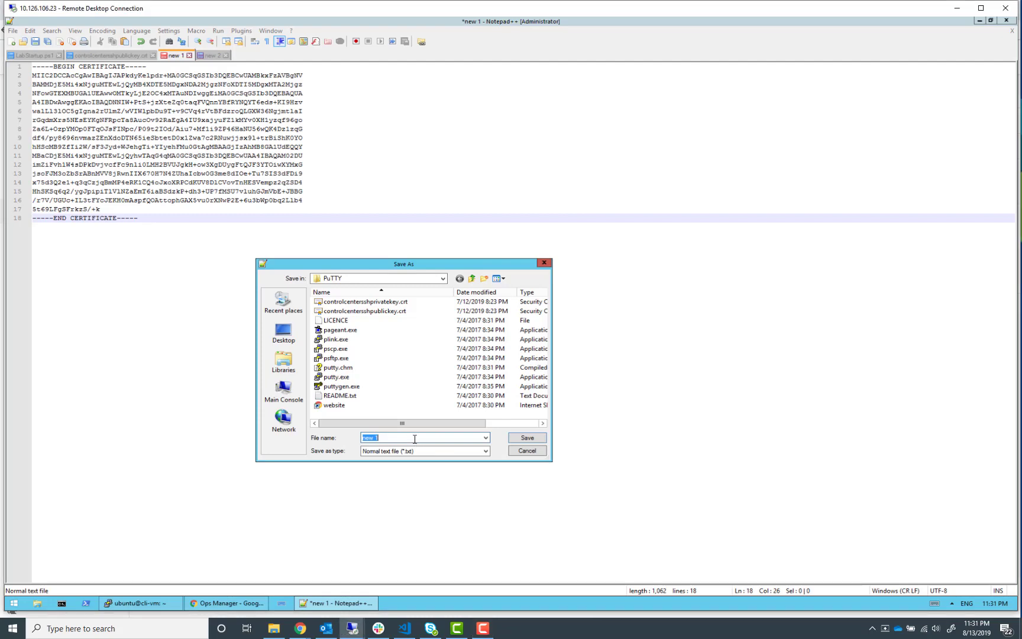
left_click(415, 439)
type("nsx.crt")
left_click(534, 439)
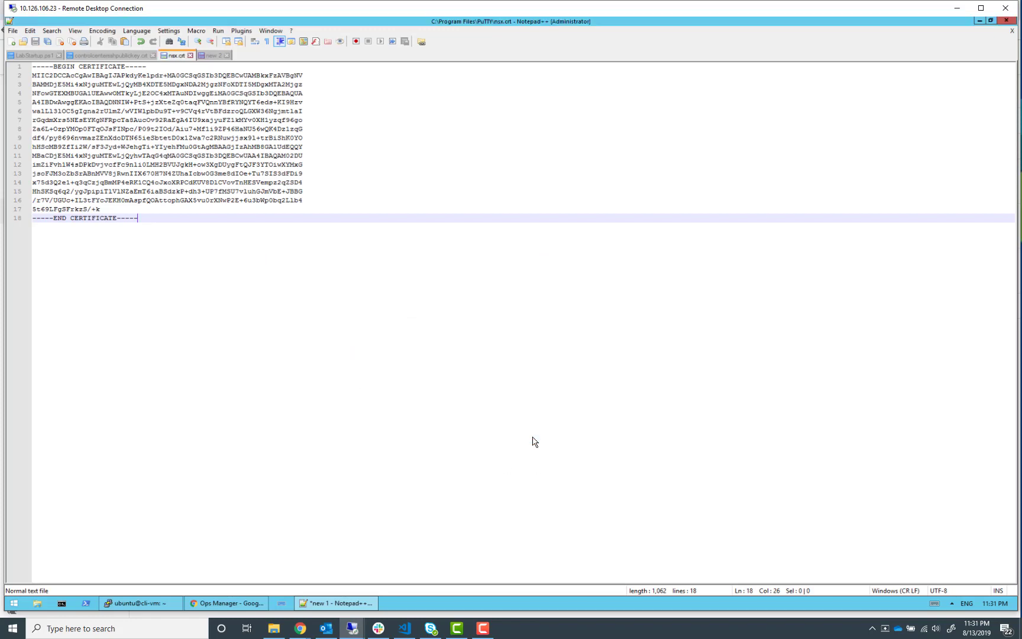
Delete the cat command line and the trailing empty line from the private key document
left_click(214, 55)
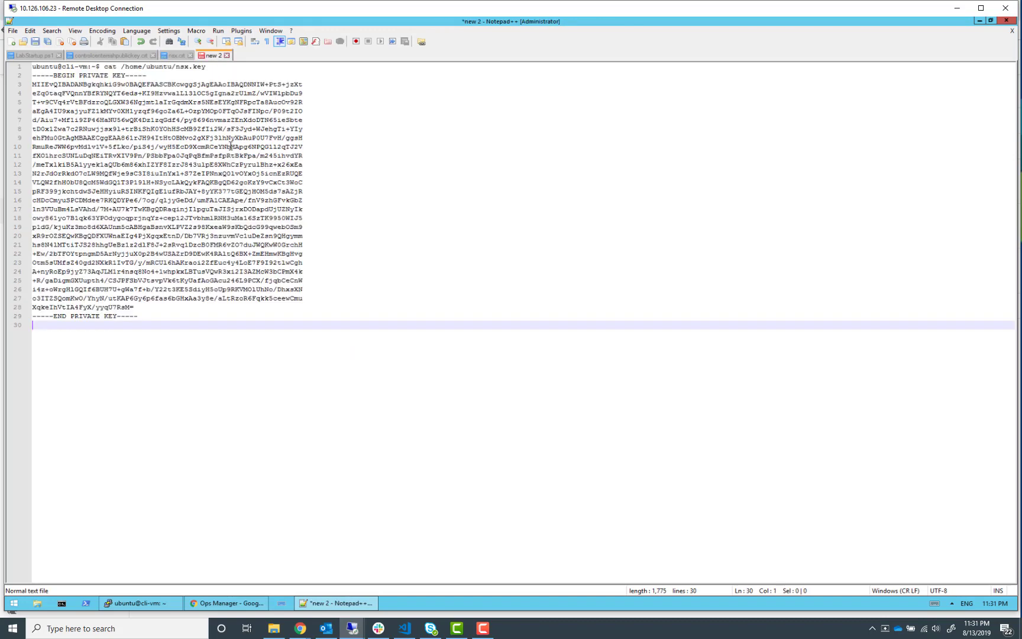
left_click_drag(223, 67, 34, 55)
key("Delete")
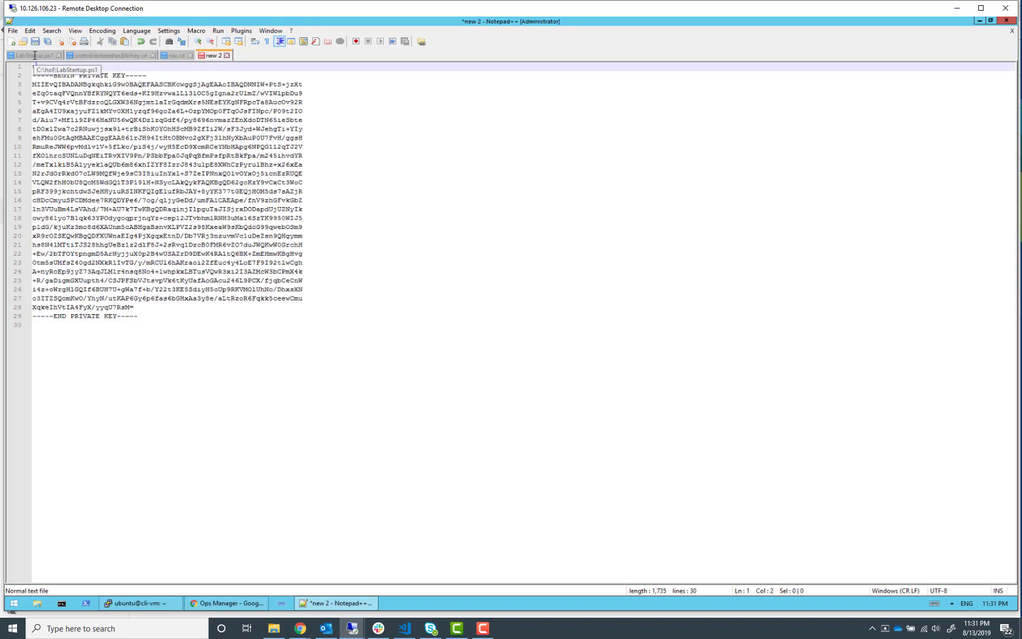
key("Delete")
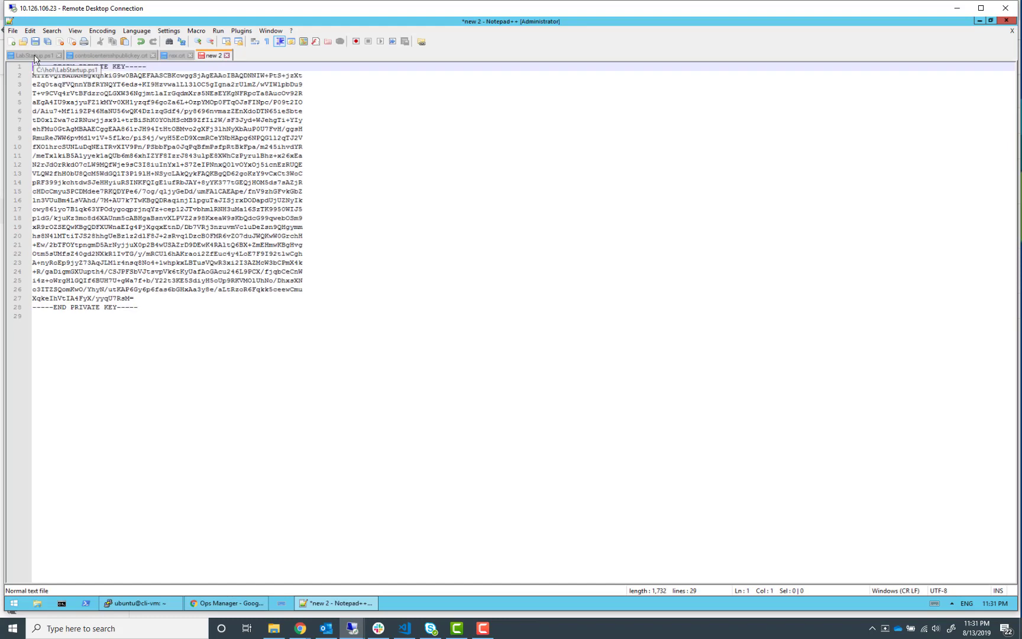
left_click(174, 312)
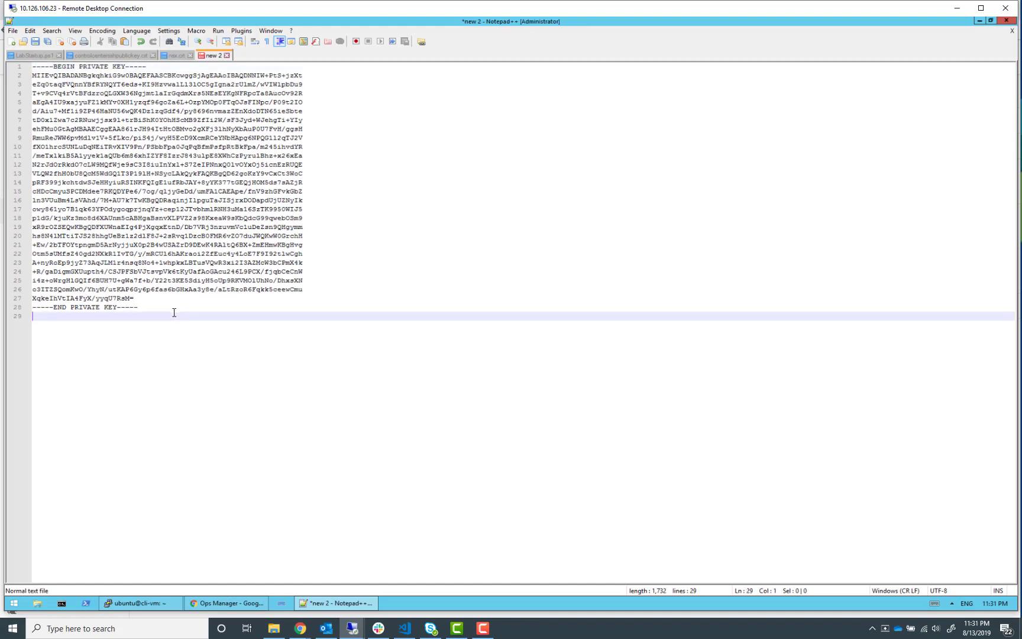
key("BackSpace")
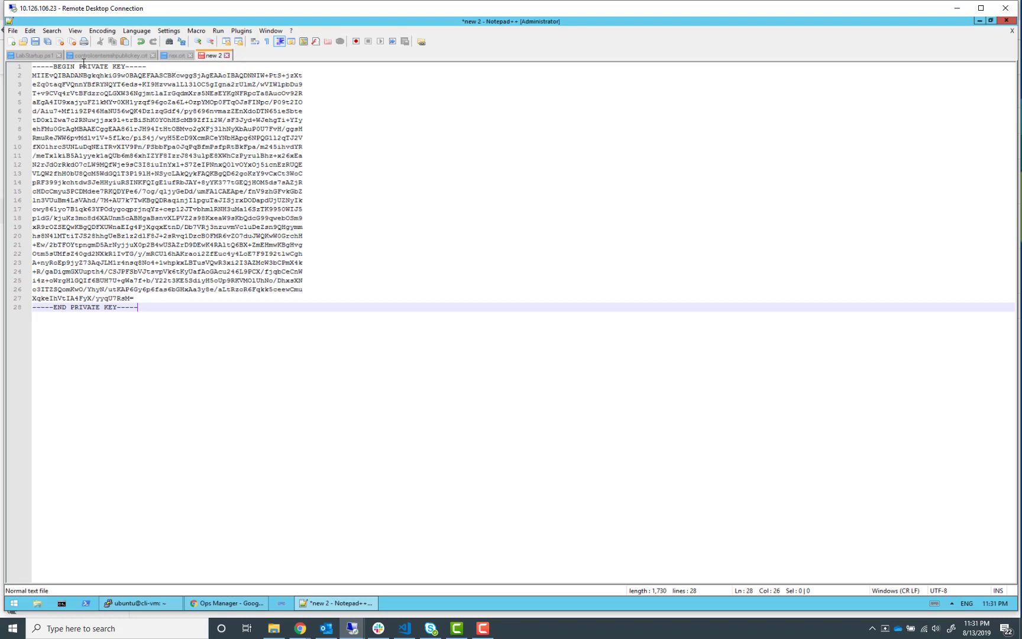
Save the private key document as nsx.key in the PuTTY folder
left_click(14, 30)
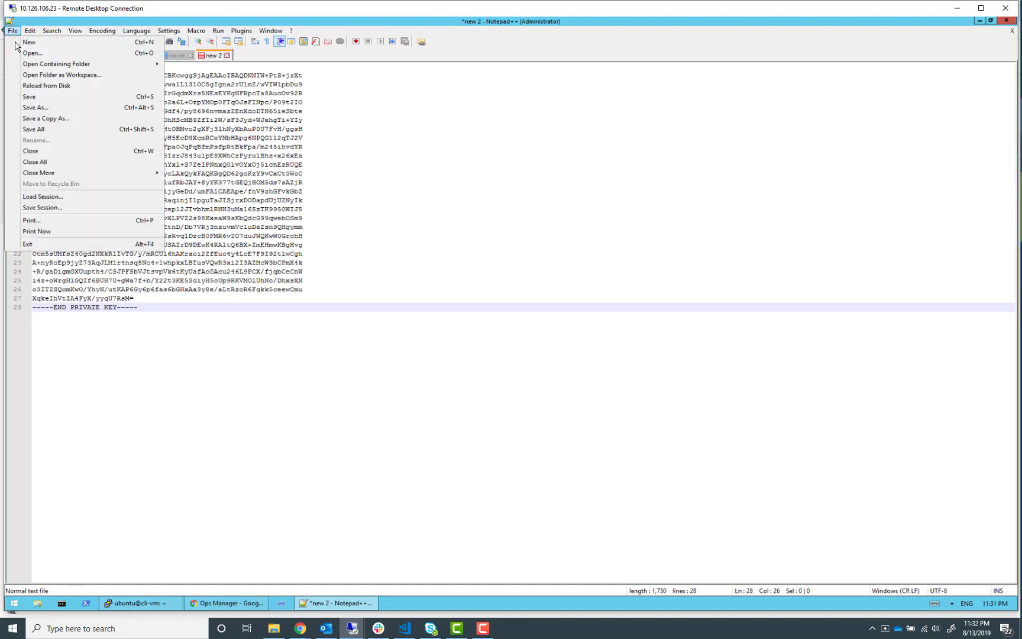
left_click(40, 108)
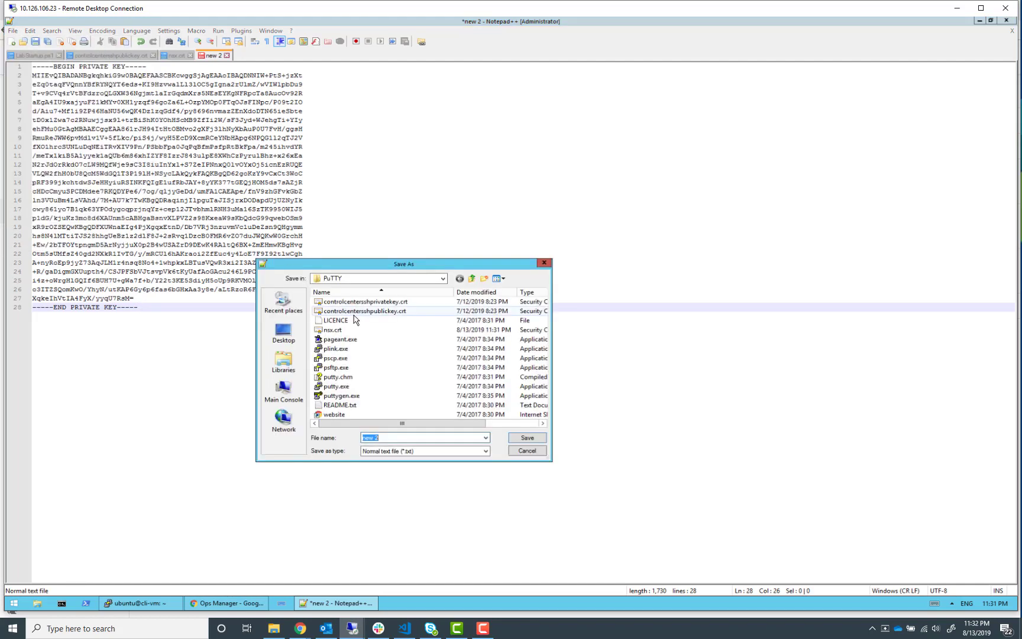
type("nsx.")
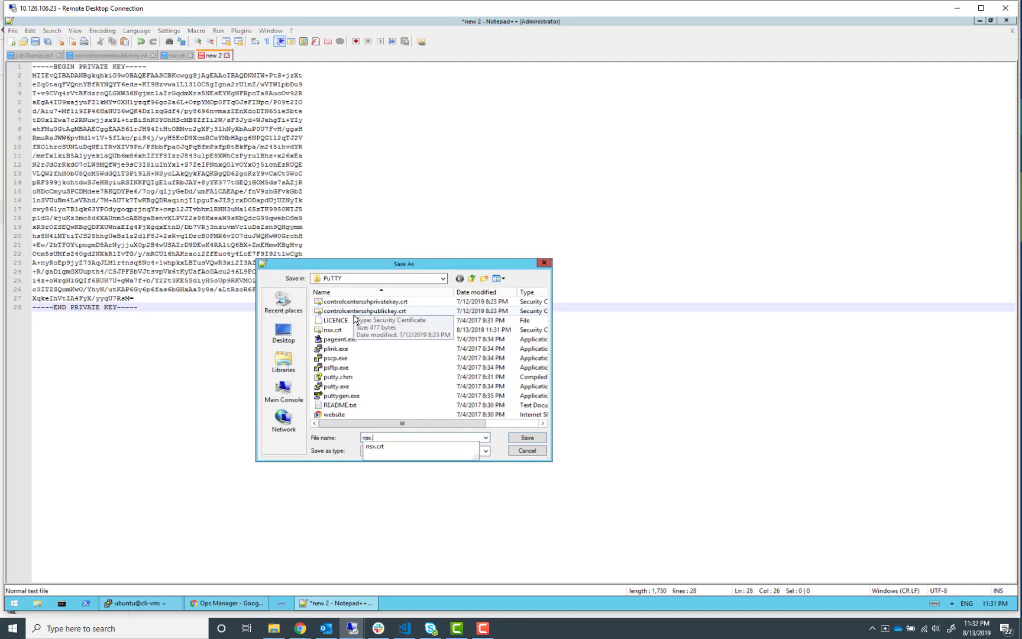
type("key")
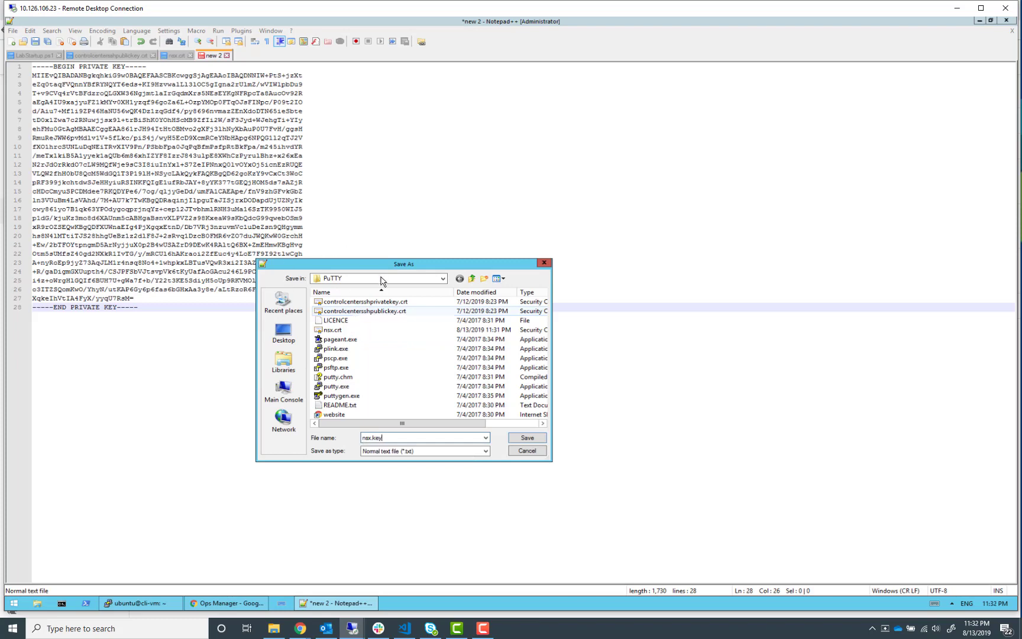
left_click(527, 437)
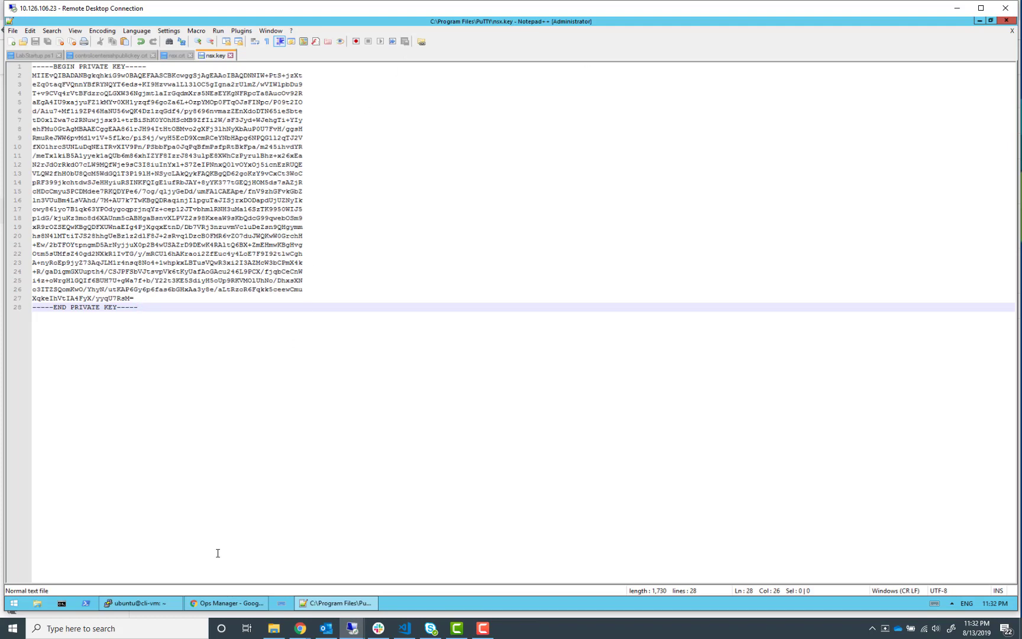
Switch to the NSX-T login page in the browser and log in as admin with the account password
left_click(244, 606)
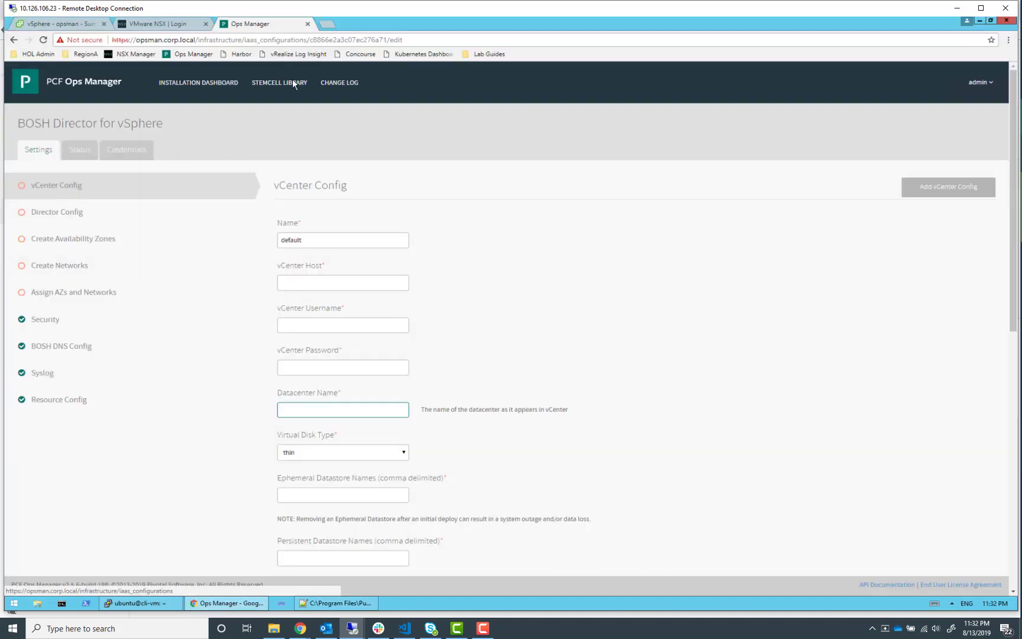
left_click(161, 26)
type("admin")
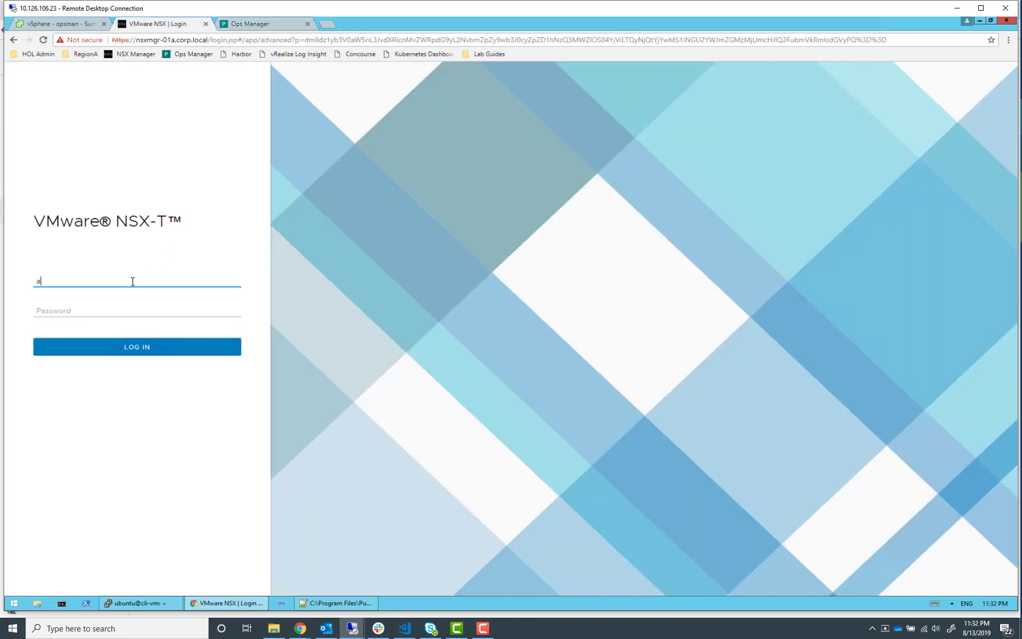
key("Tab")
type("VMwa")
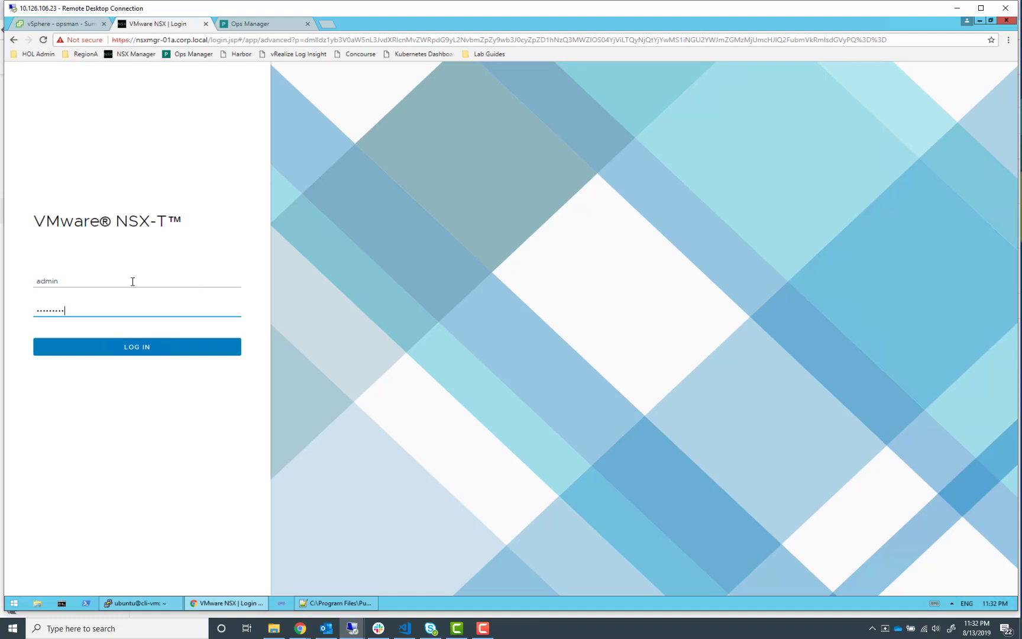
type("re1!VMware1!")
left_click(168, 351)
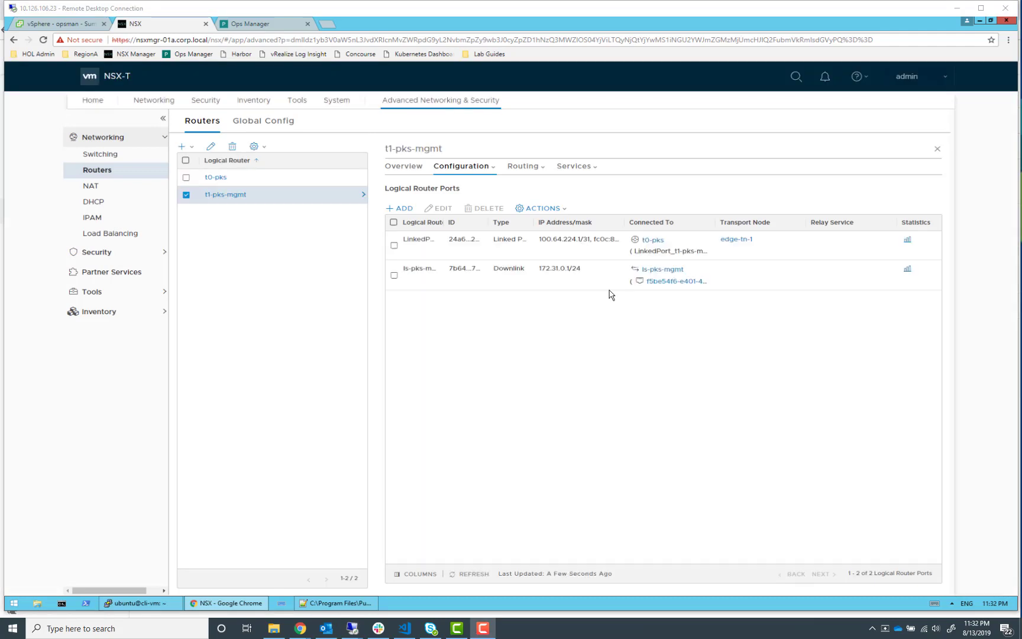
Start importing a certificate under System Certificates and name it NSX-API-CERT
left_click(331, 104)
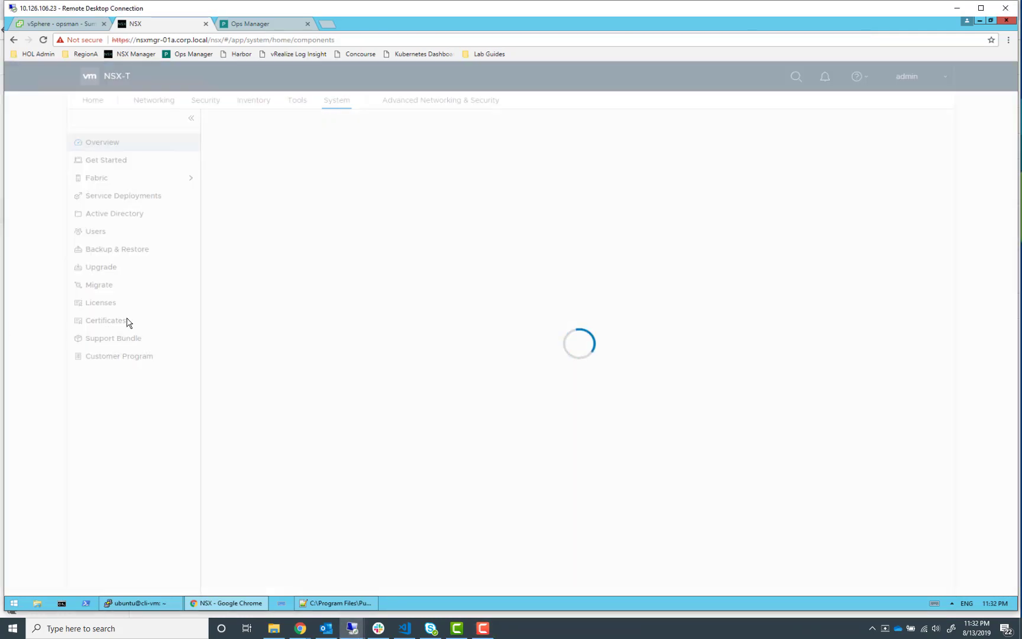
left_click(115, 322)
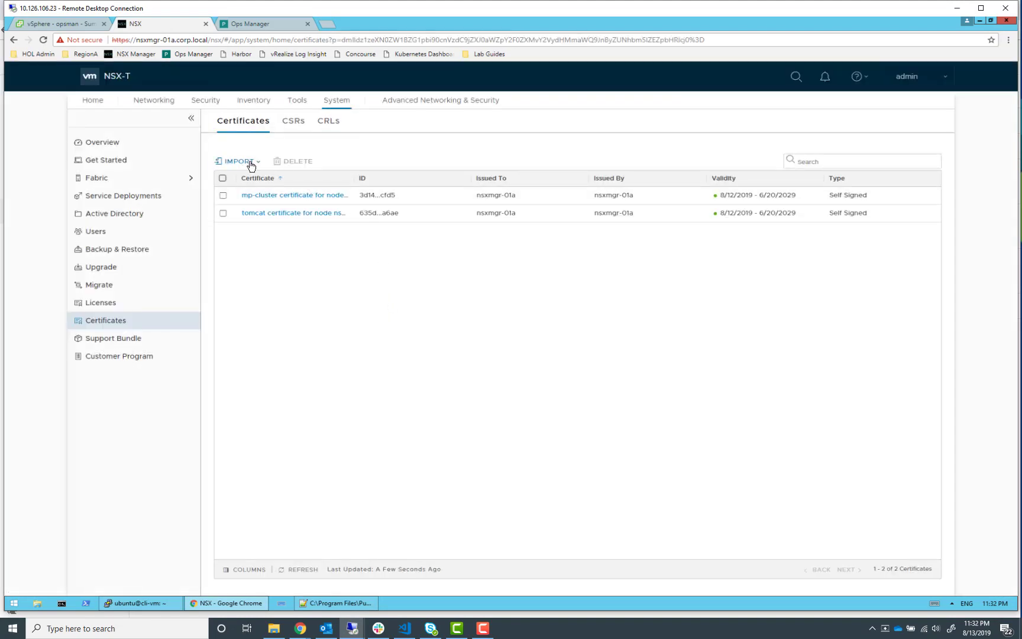
left_click(249, 164)
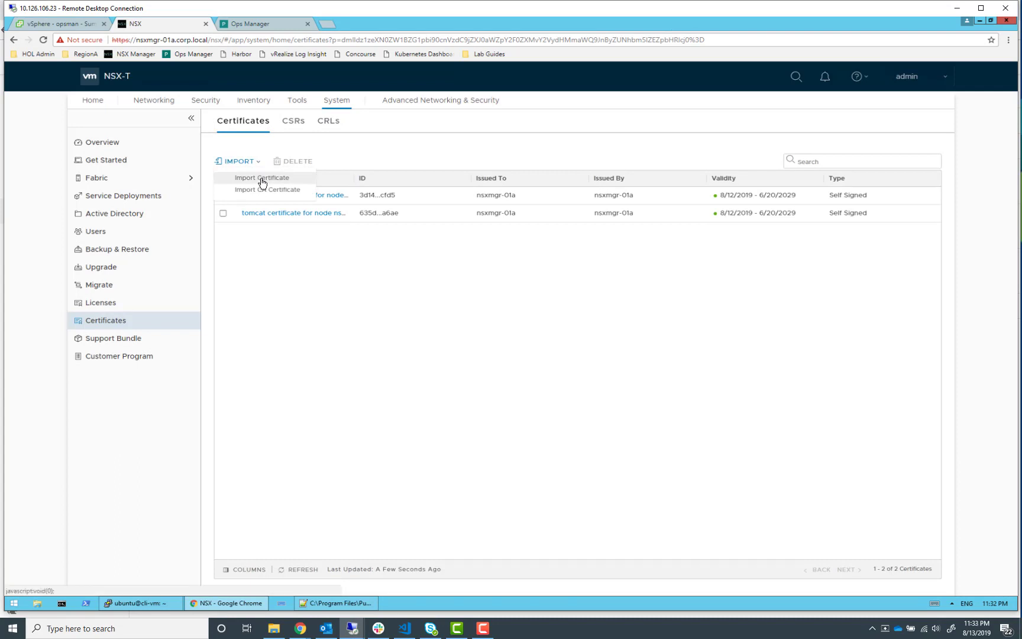
left_click(263, 180)
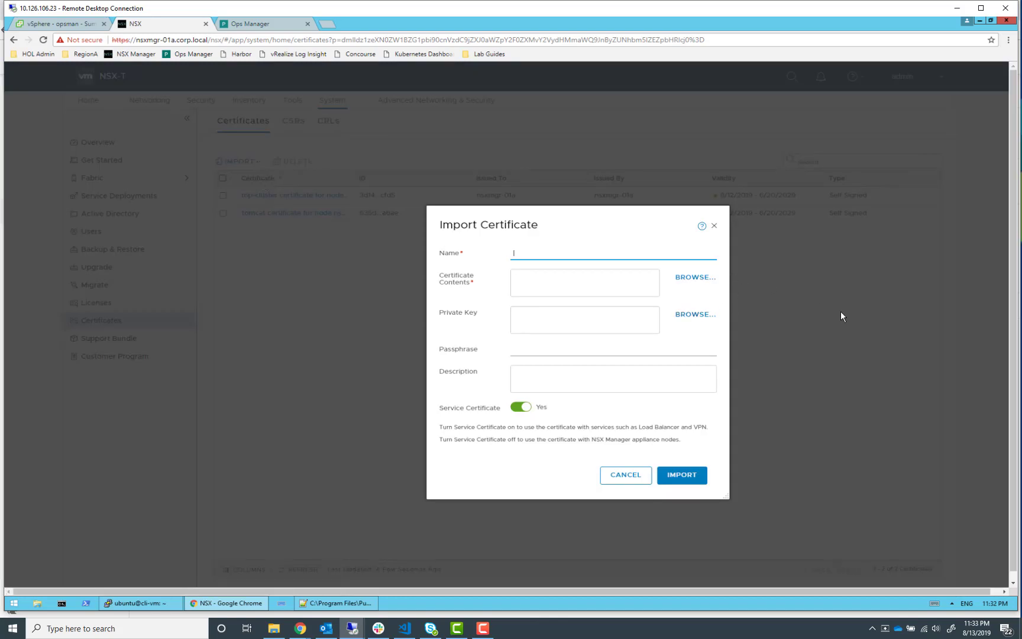
type("NSX-API-CERT")
key("Tab")
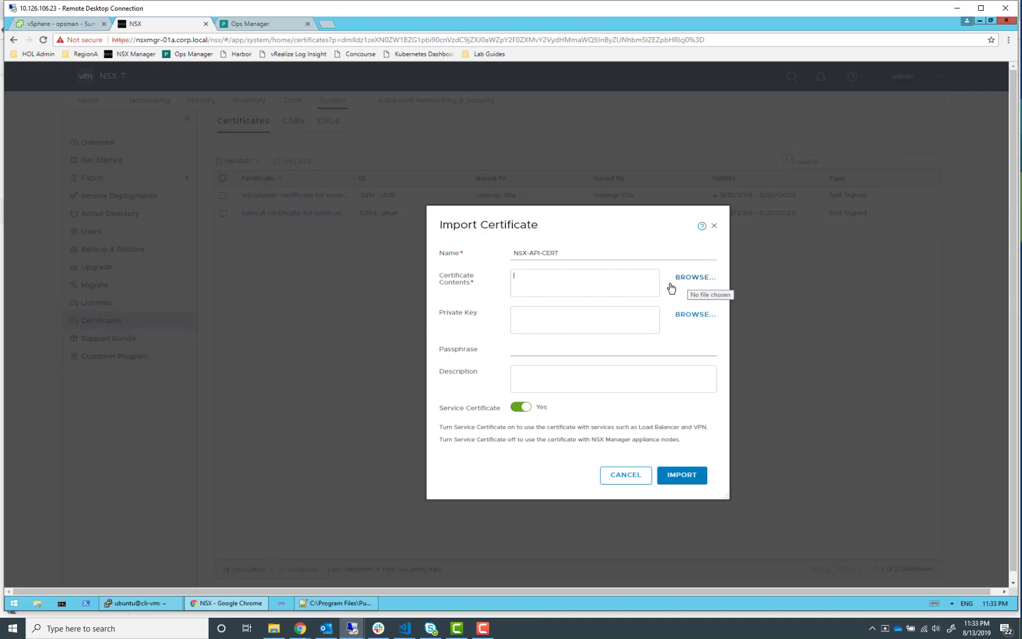
Load nsx.crt from C:\Program Files\PuTTY as the certificate contents
left_click(687, 278)
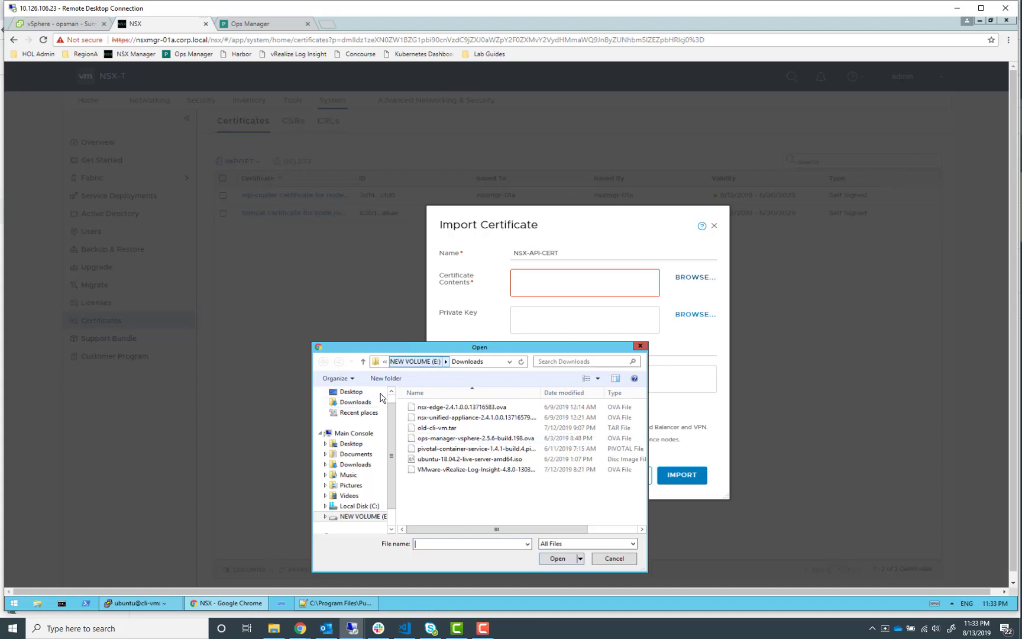
left_click(348, 508)
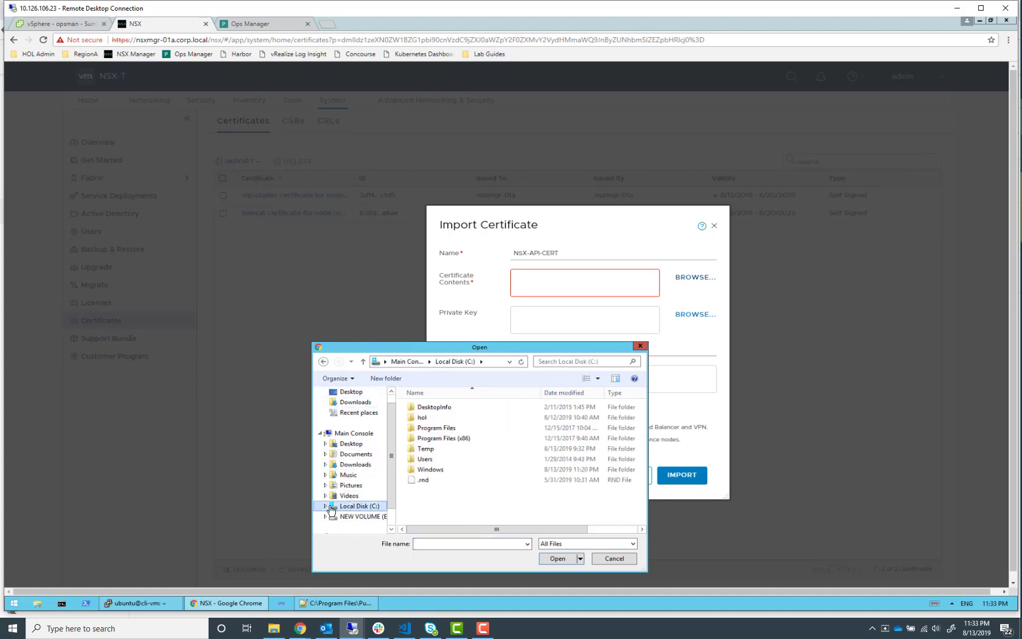
double_click(435, 428)
scroll(457, 452, "down", 2)
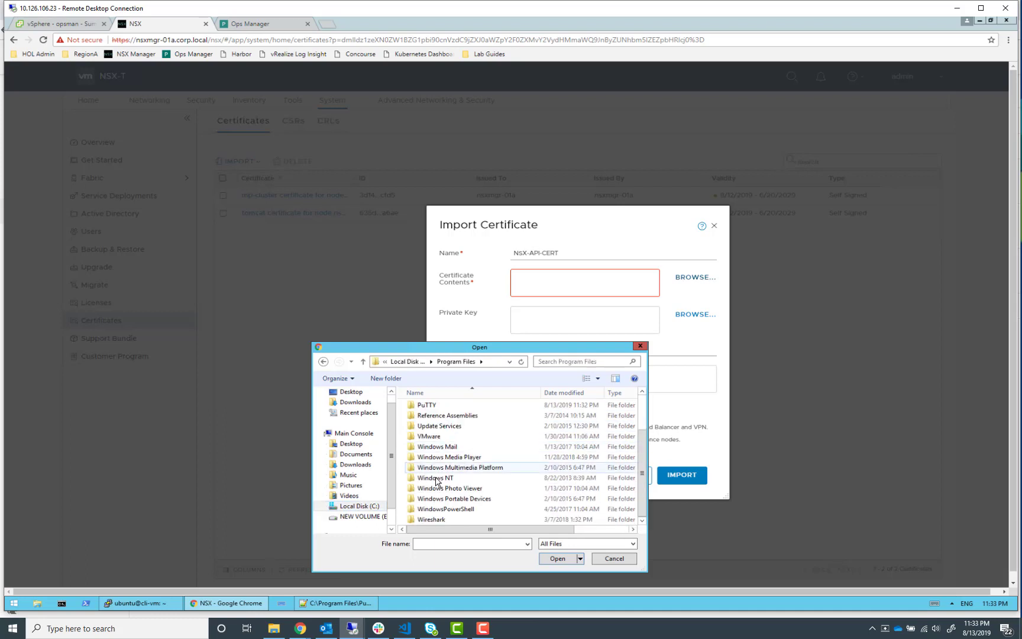
double_click(445, 408)
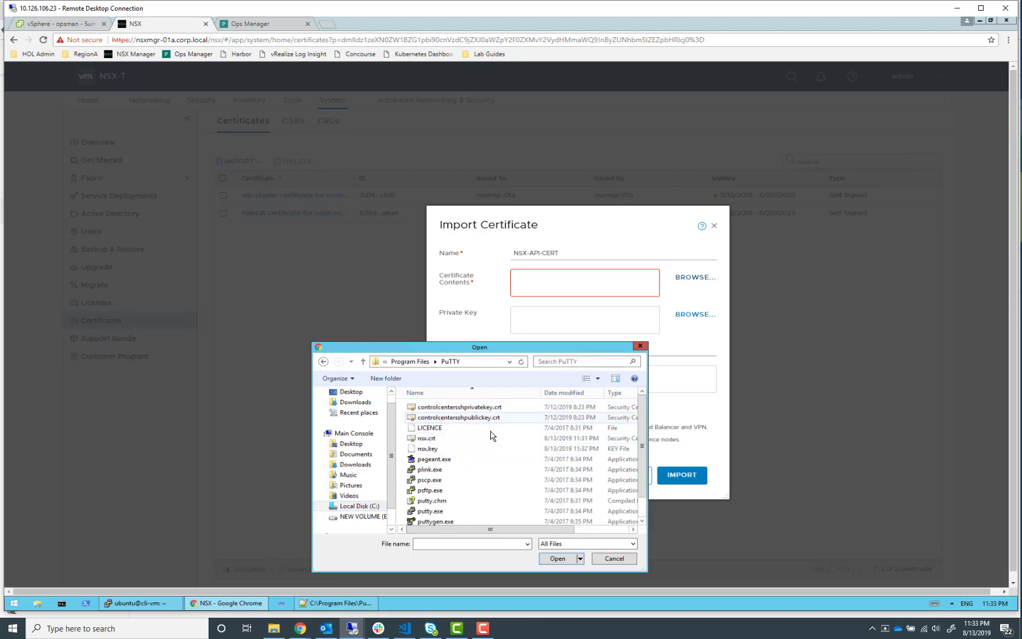
left_click(433, 438)
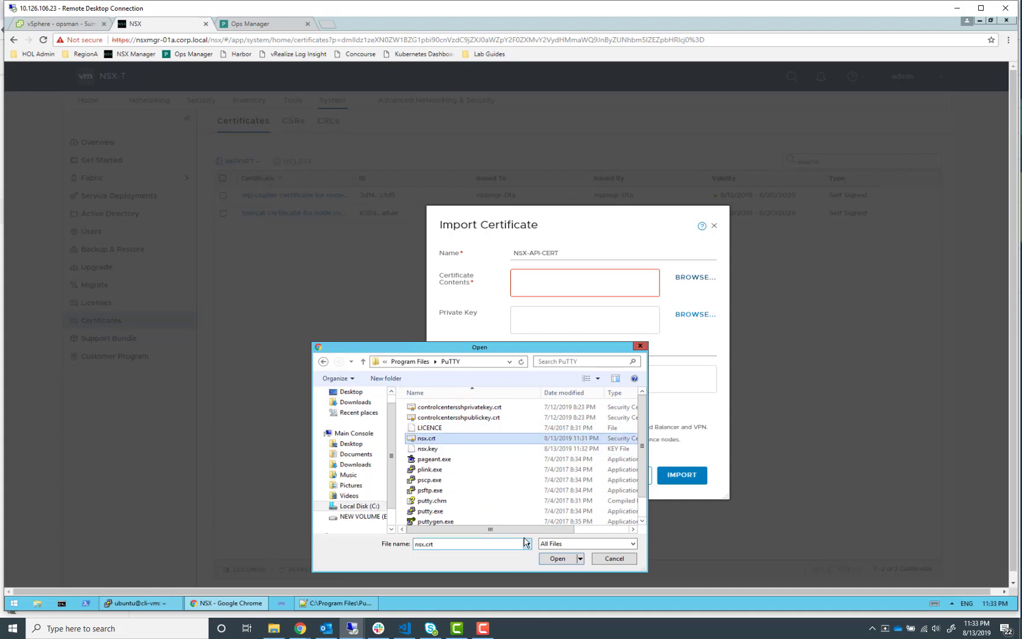
left_click(558, 558)
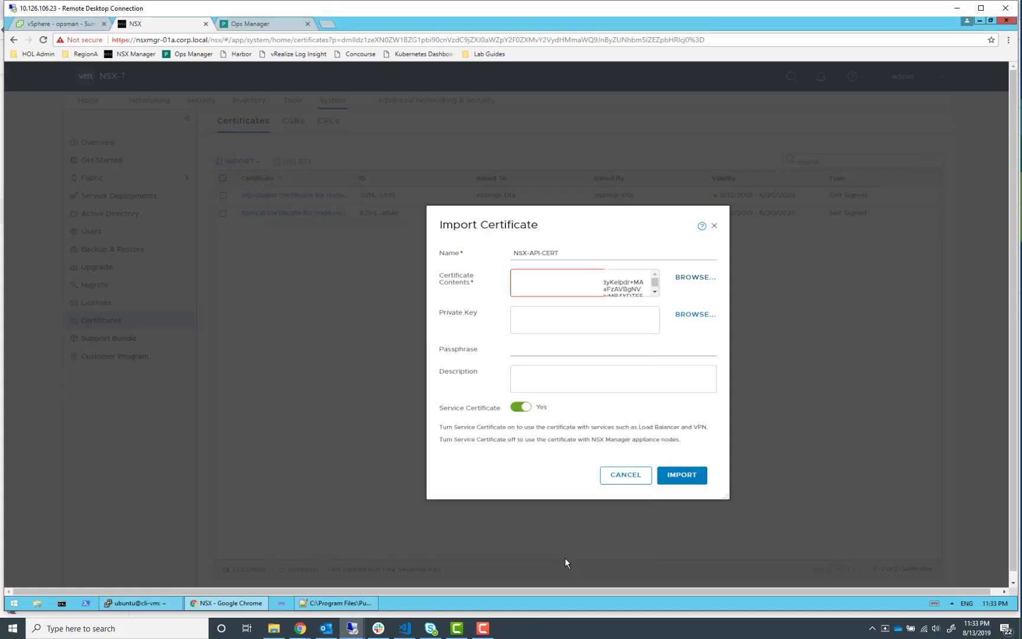
Load nsx.key from the same PuTTY folder as the private key
left_click(696, 316)
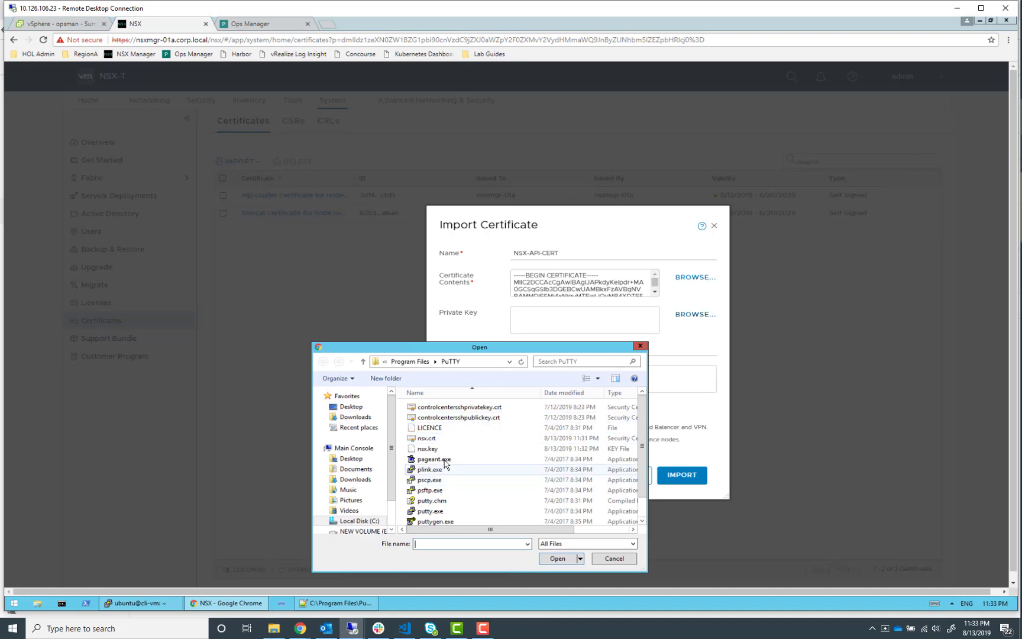
left_click(428, 448)
left_click(558, 559)
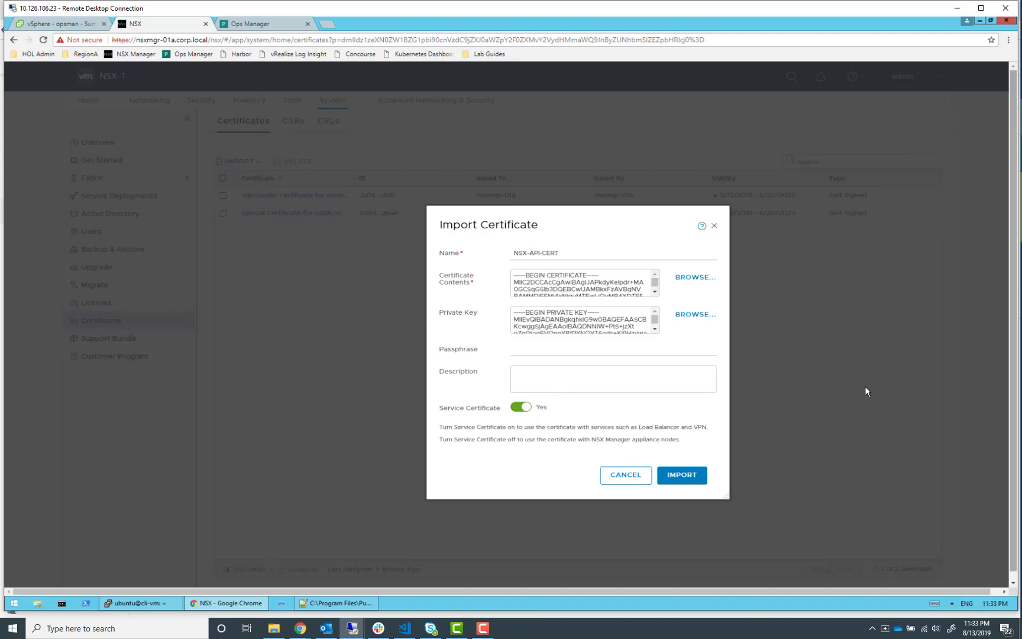
Turn off the Service Certificate option and import the certificate
left_click(522, 408)
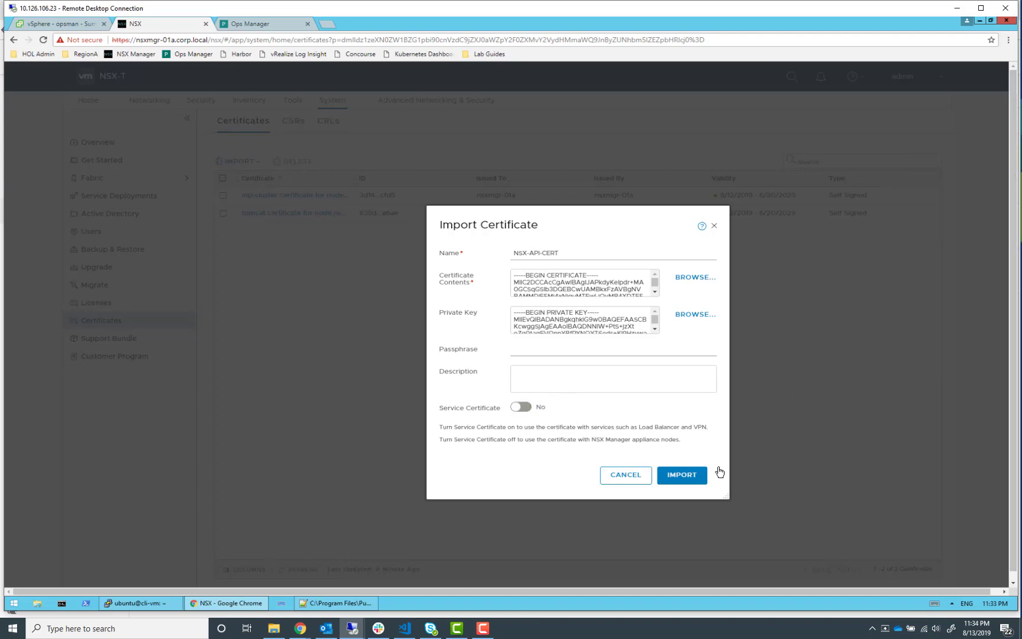
left_click(684, 476)
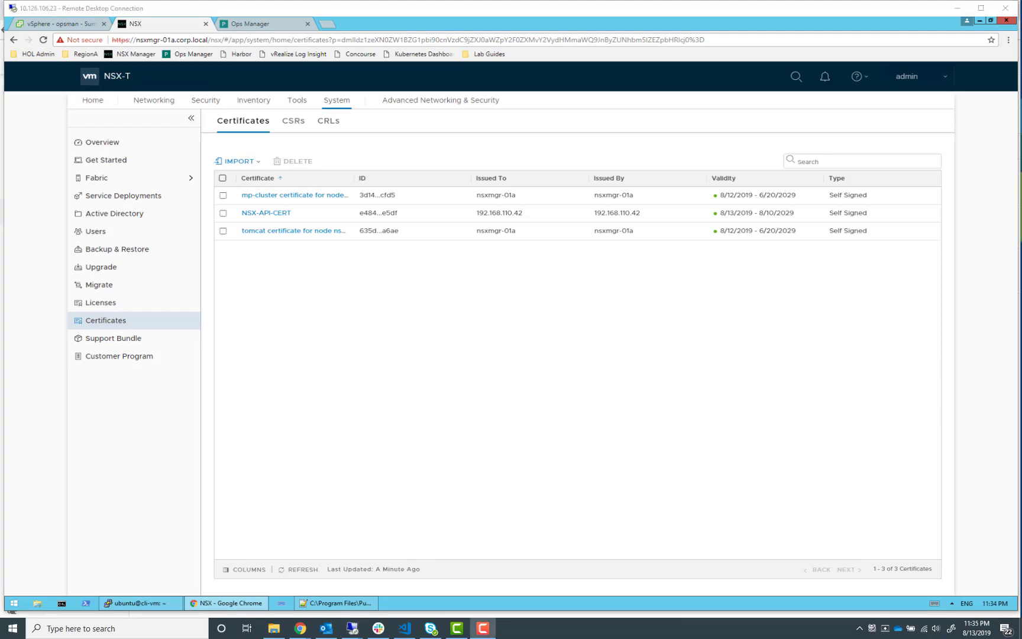
Copy the step 2.9 export and curl commands from the lab guide and paste them into a new Notepad++ document
left_click_drag(1021, 39, 891, 0)
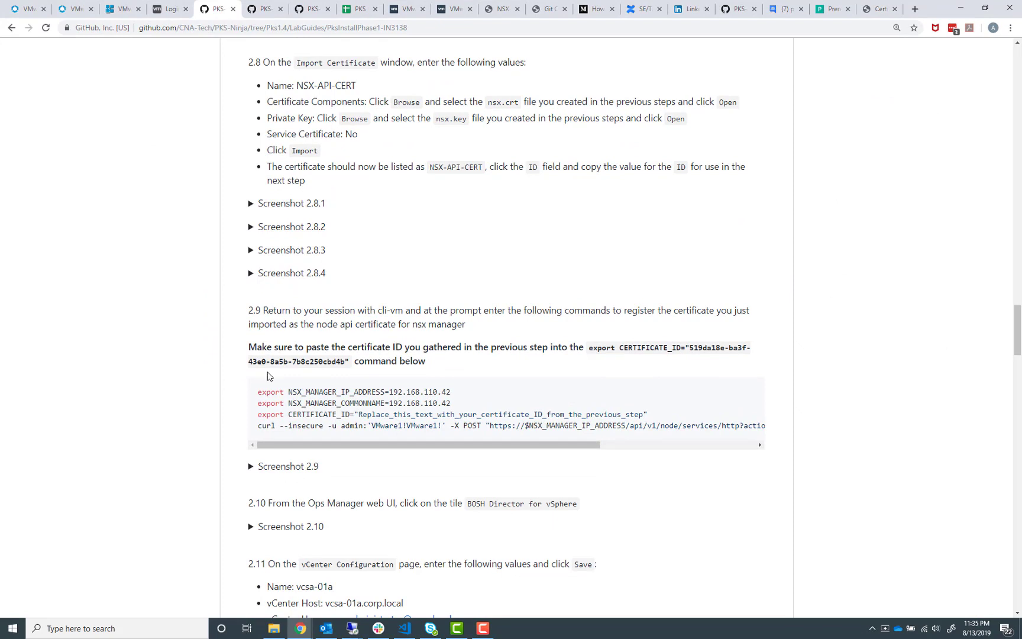
scroll(256, 378, "down", 1)
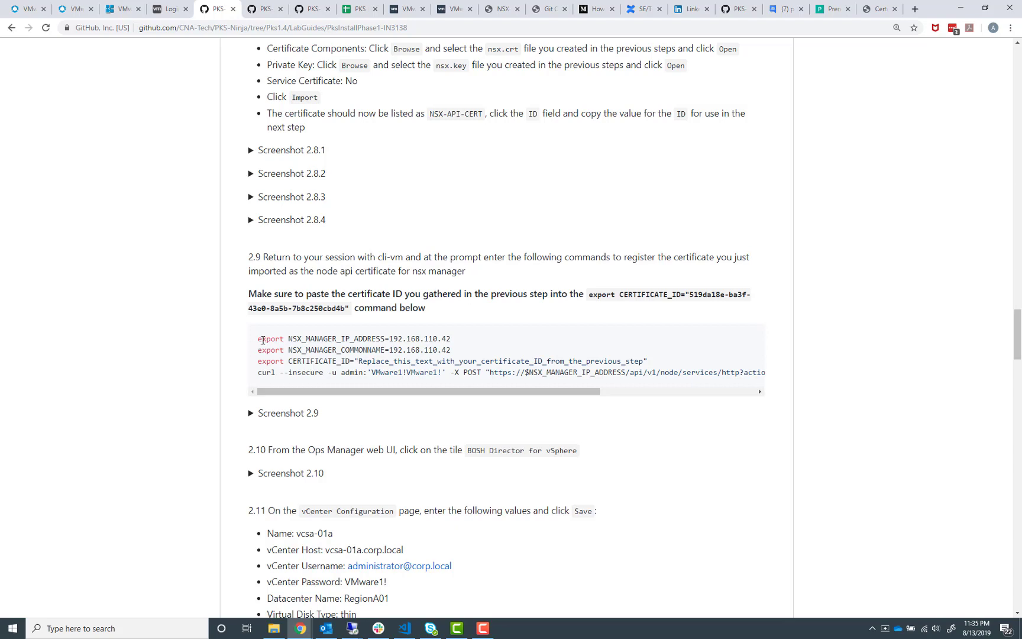
left_click_drag(259, 337, 812, 376)
key("ctrl+c")
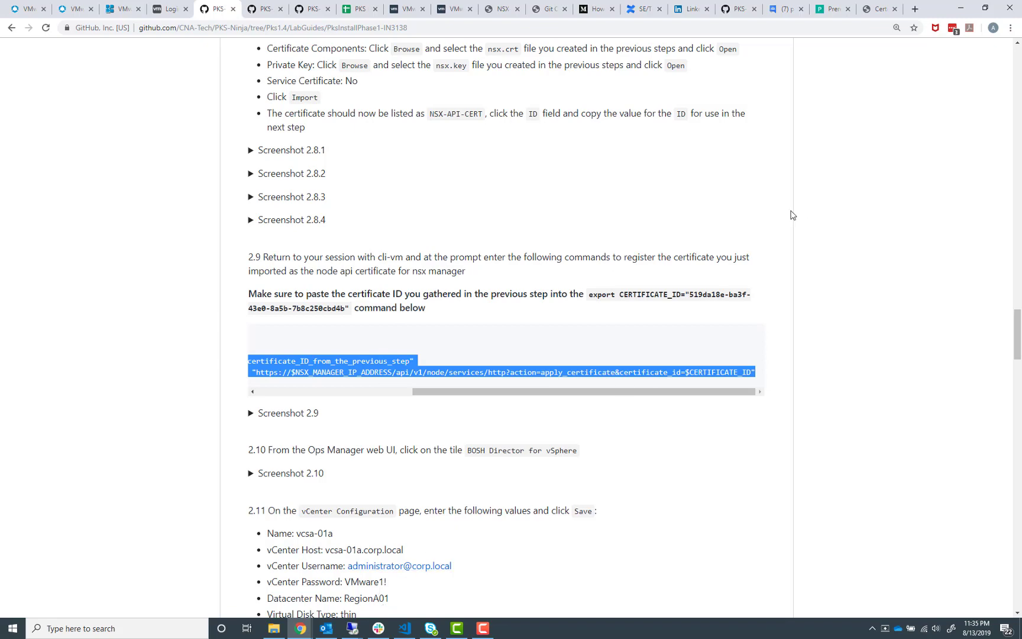
left_click_drag(938, 7, 1021, 3)
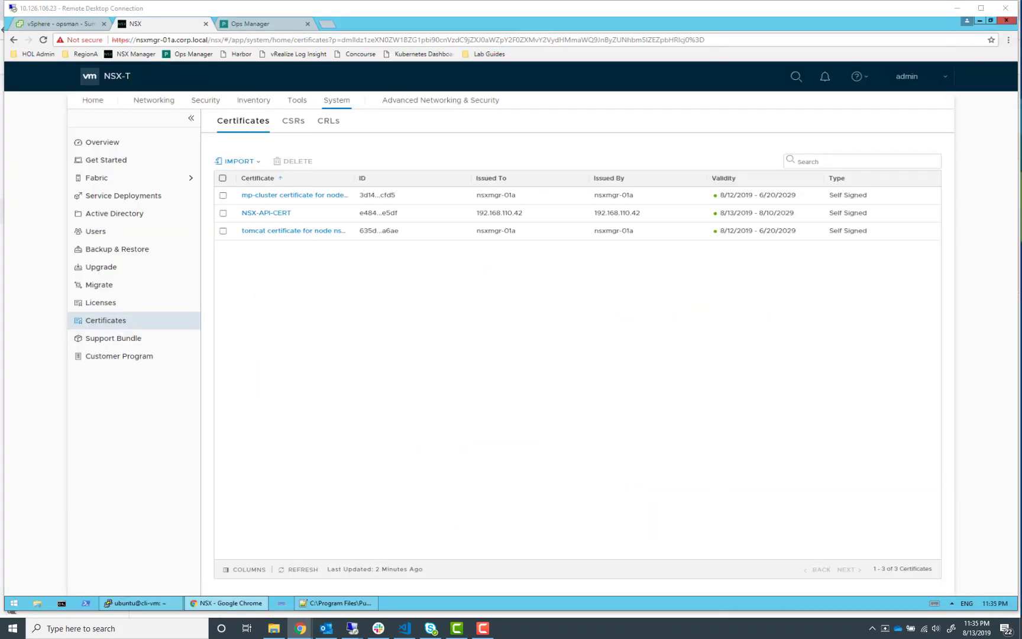
left_click(335, 603)
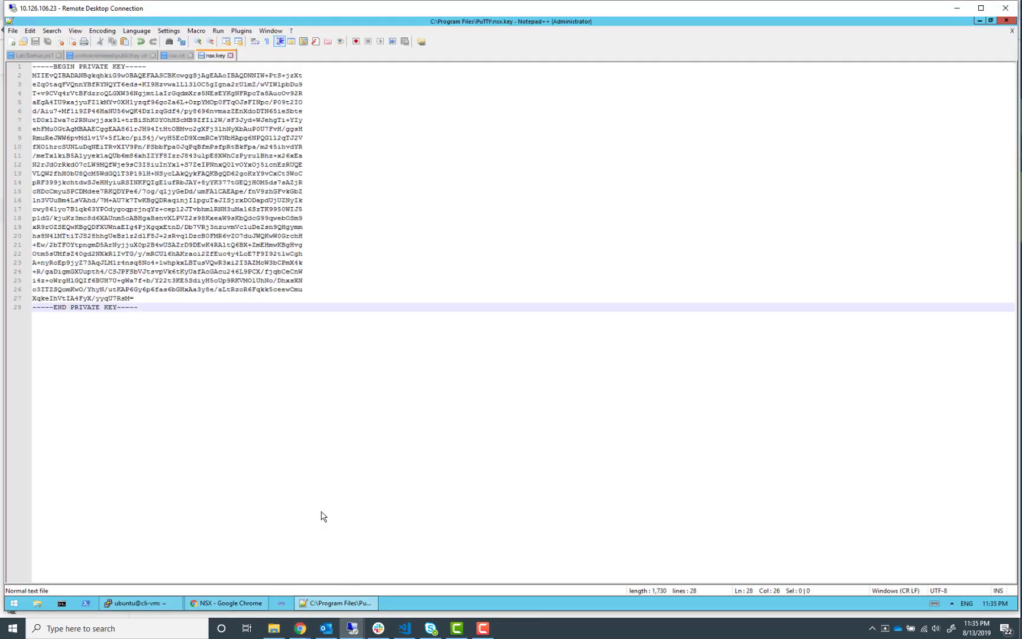
left_click(13, 42)
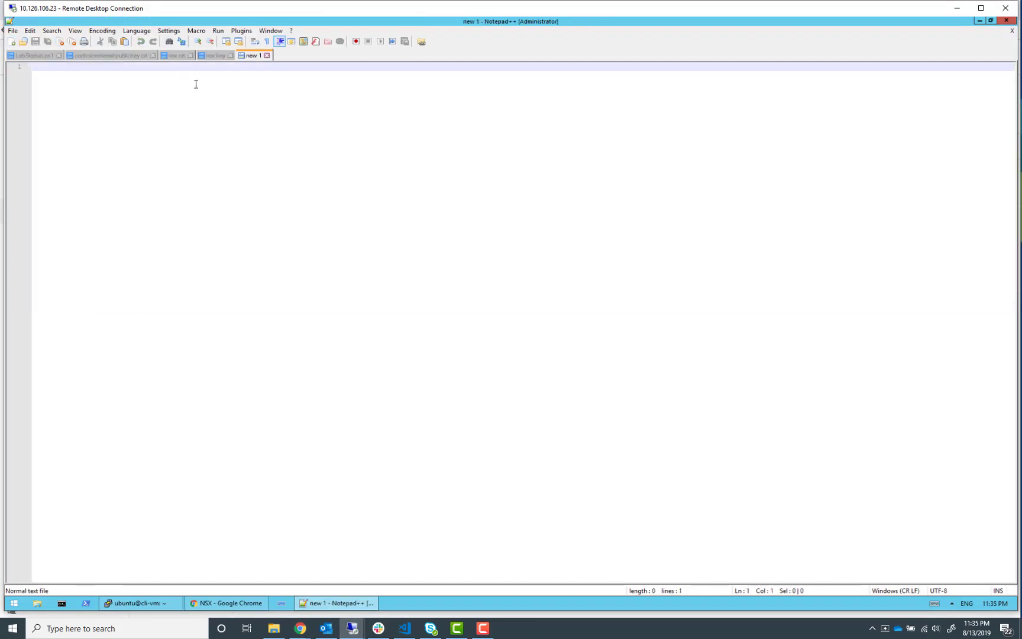
key("ctrl+v")
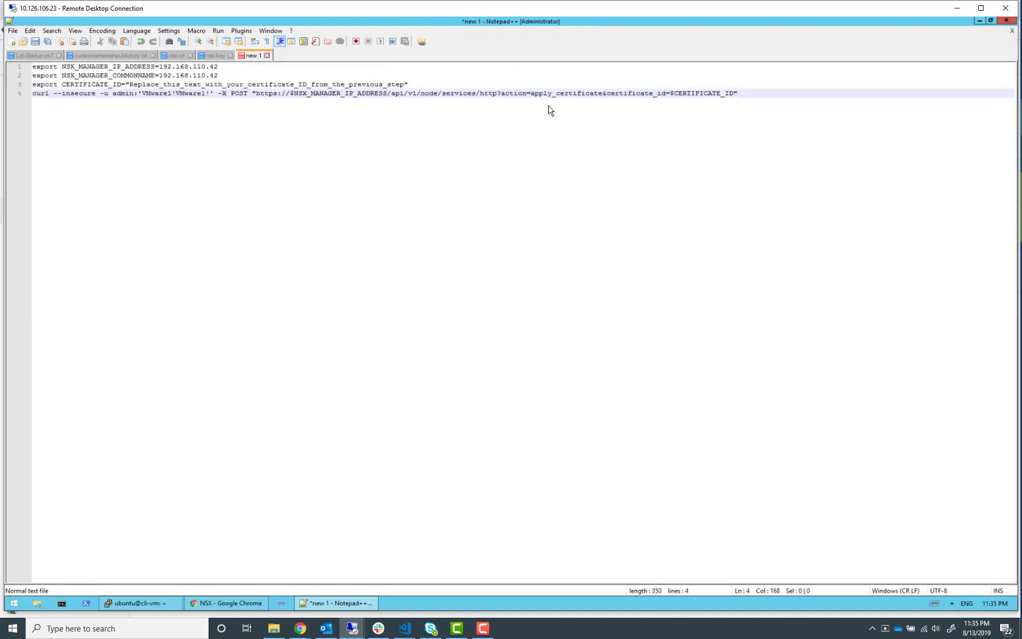
Replace the CERTIFICATE_ID placeholder text in the pasted commands with the full ID of the NSX-API-CERT certificate
left_click(231, 602)
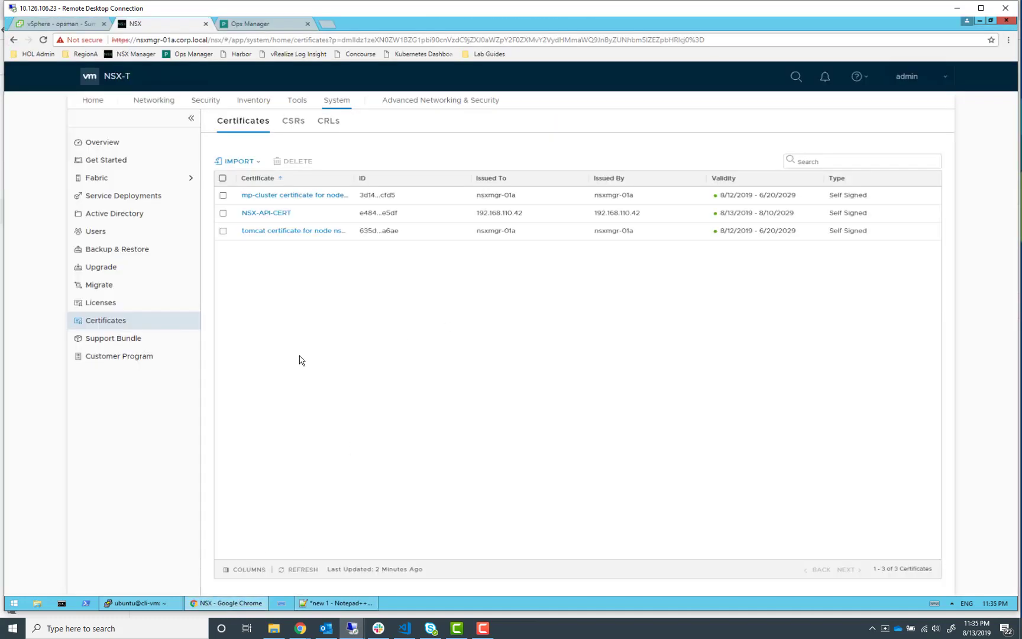
left_click(385, 218)
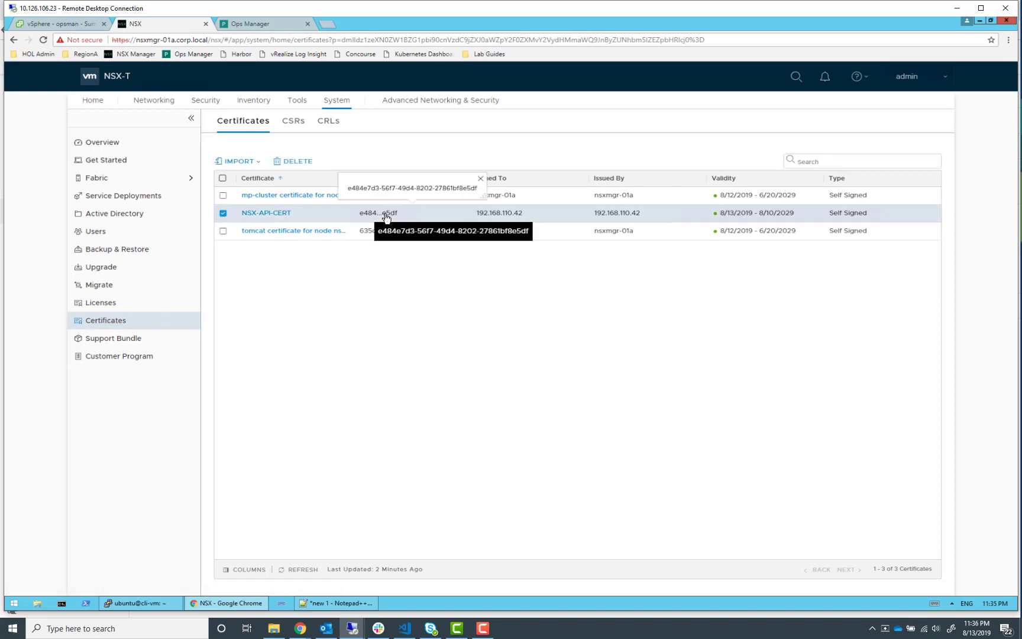
triple_click(423, 189)
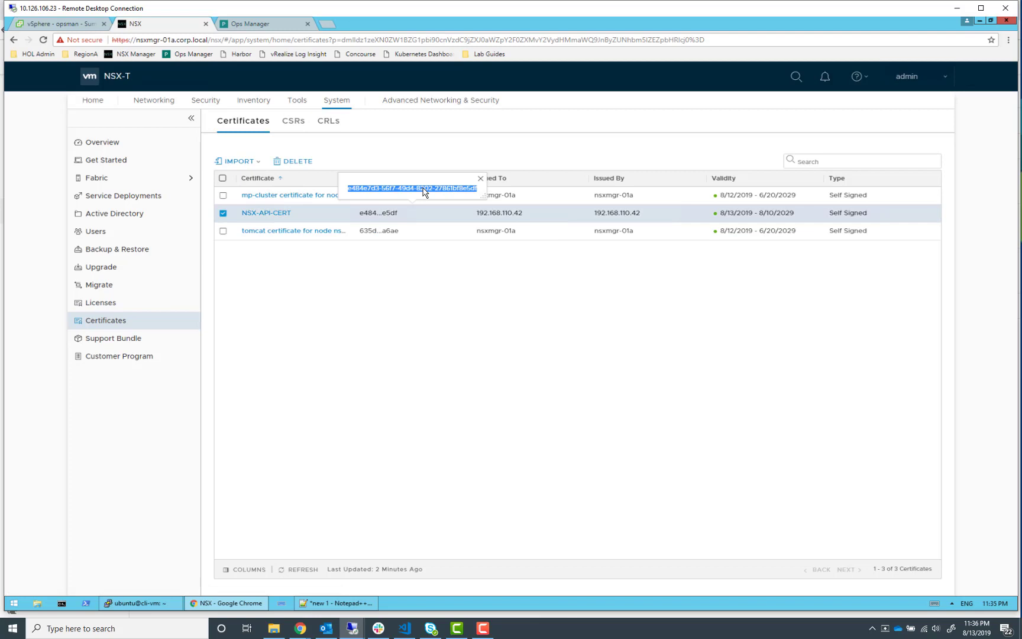
left_click(348, 604)
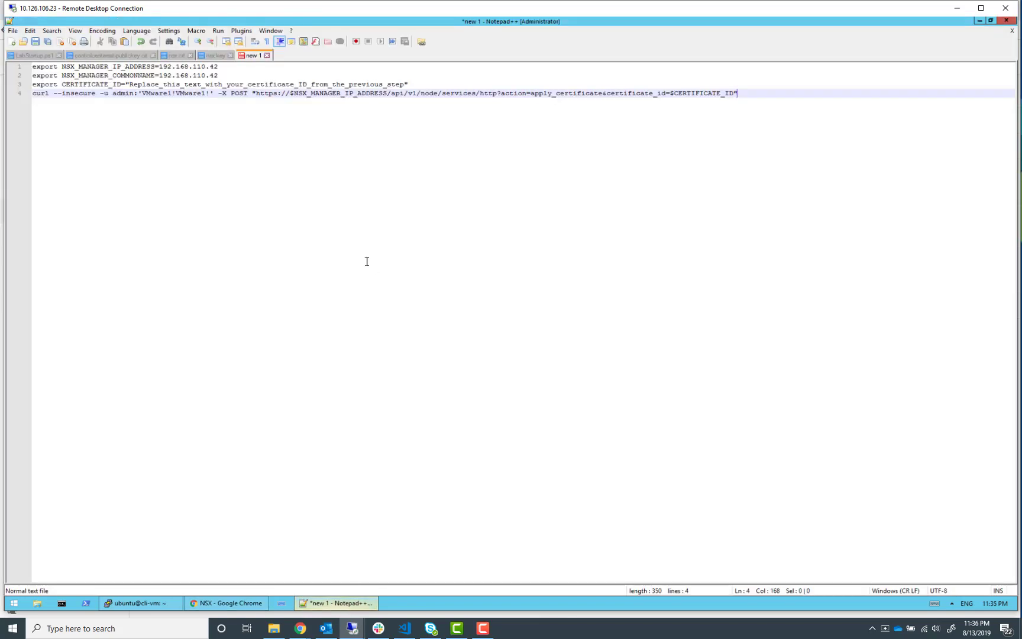
left_click(346, 93)
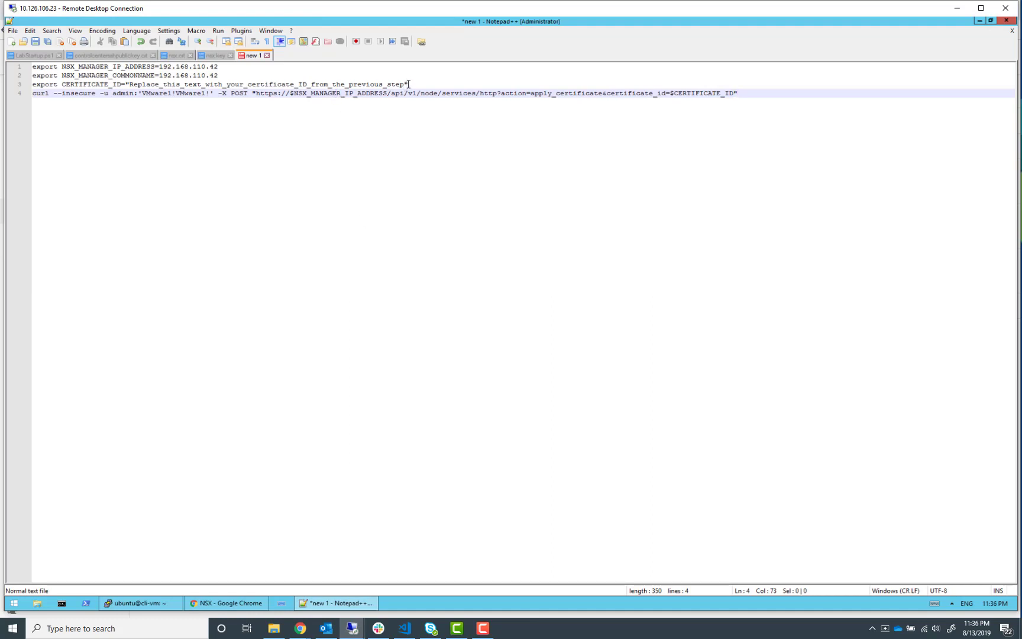
left_click_drag(407, 84, 392, 84)
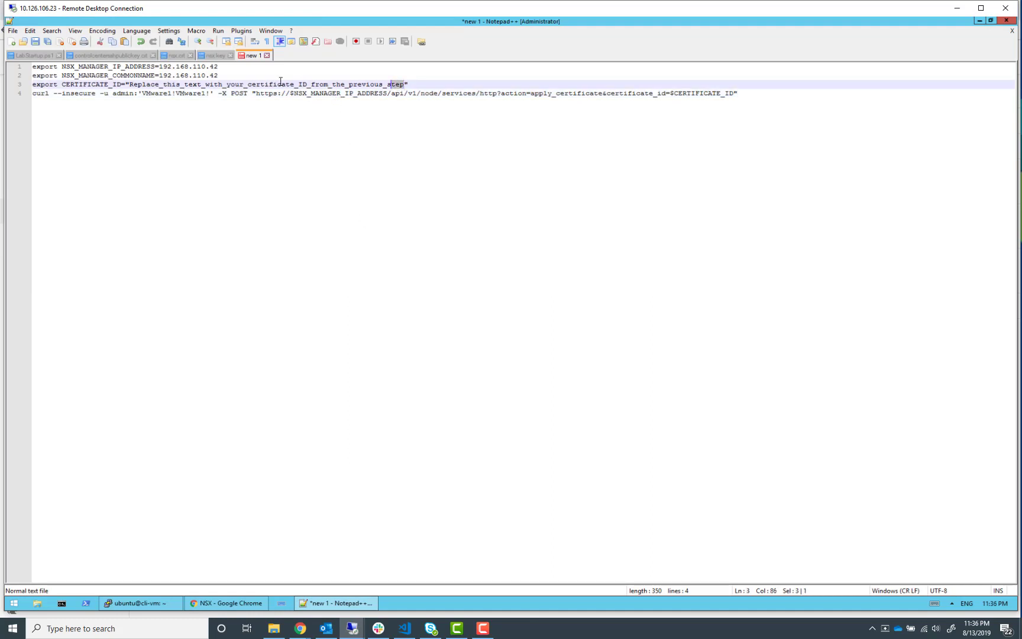
left_click_drag(280, 81, 131, 86)
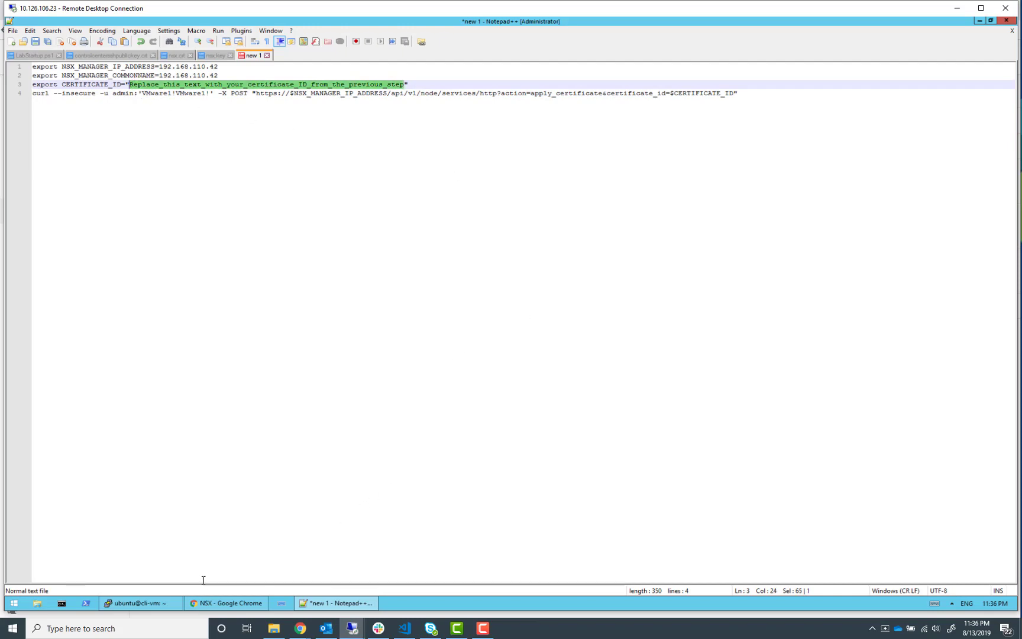
left_click(210, 604)
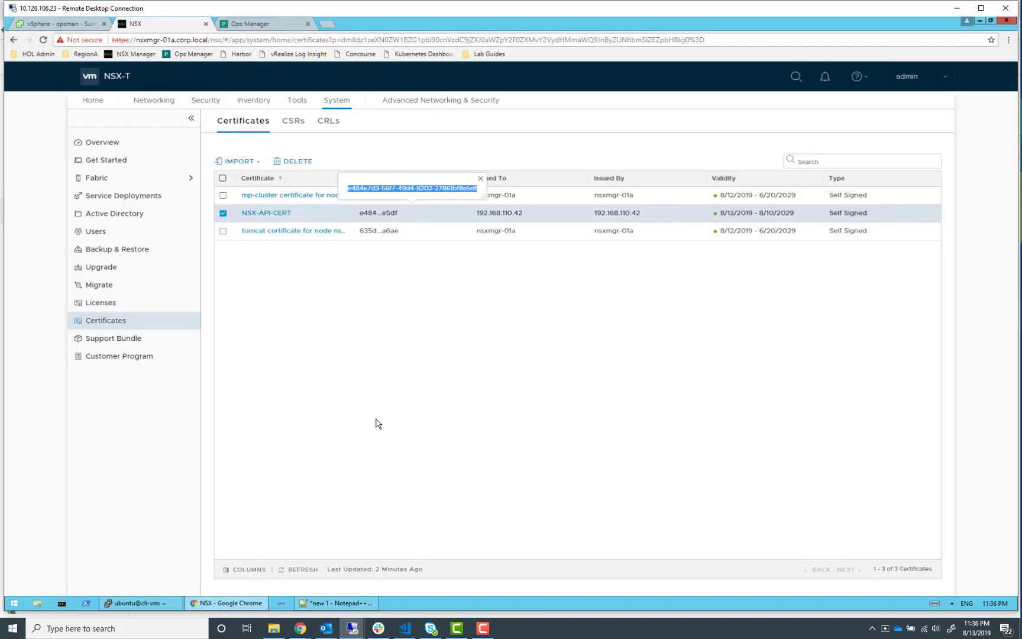
right_click(408, 188)
left_click(416, 193)
left_click(282, 26)
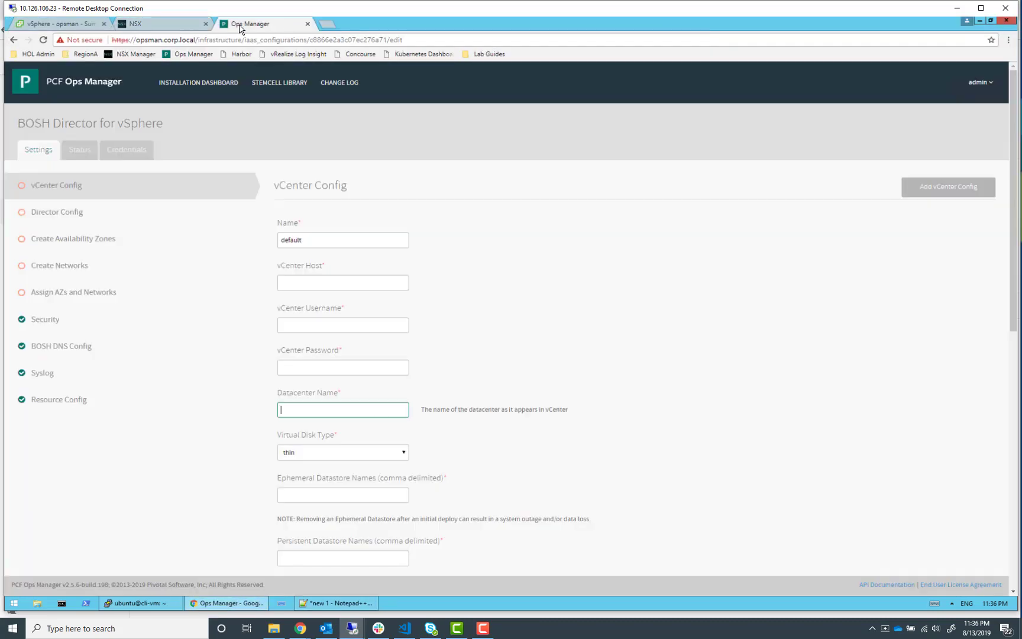
left_click(152, 27)
left_click(340, 603)
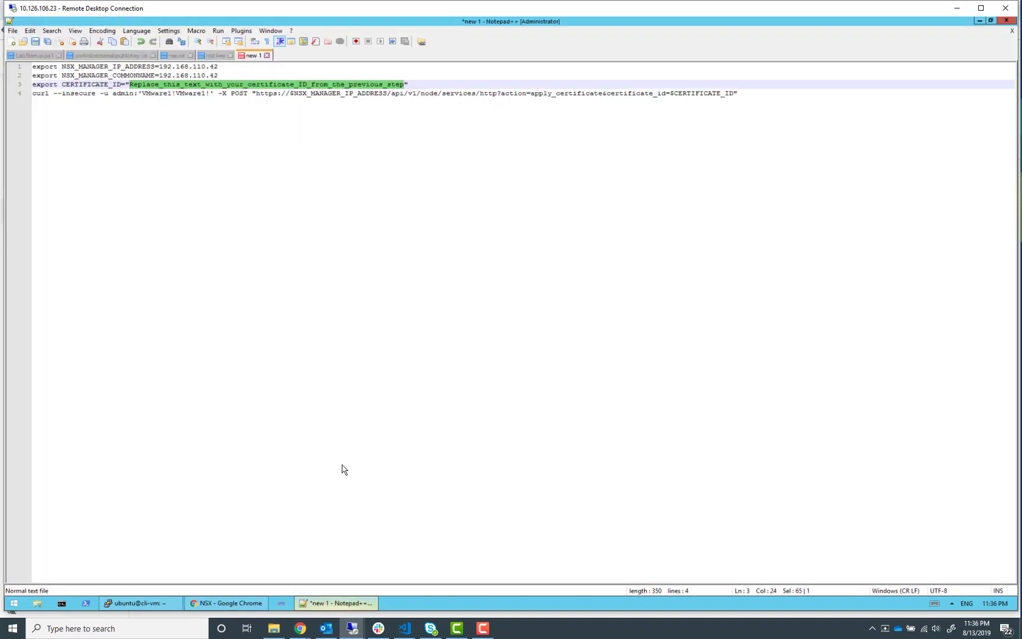
key("ctrl+v")
key("Return")
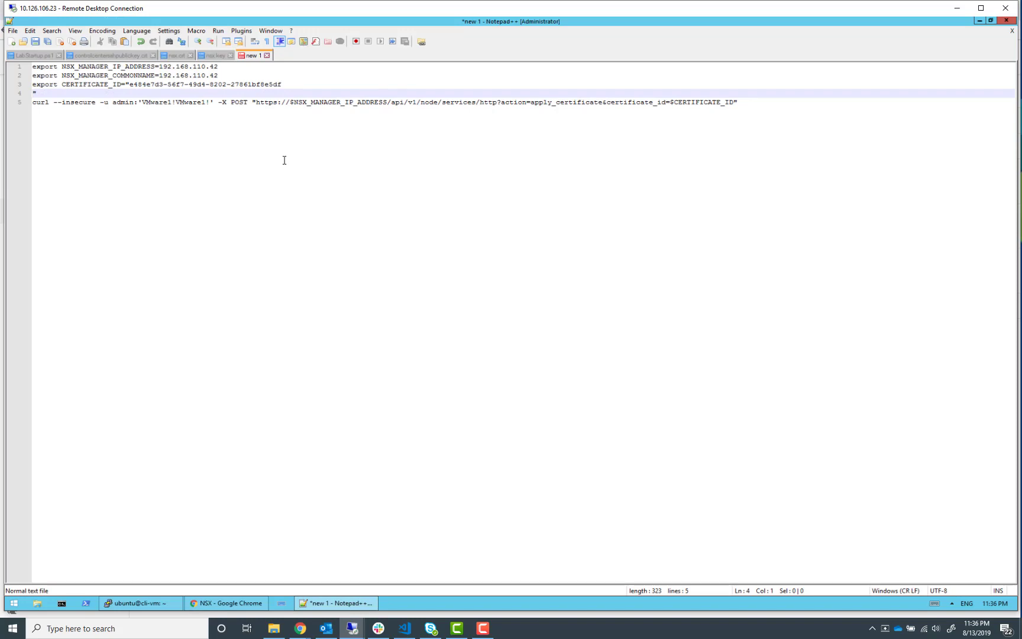
key("BackSpace")
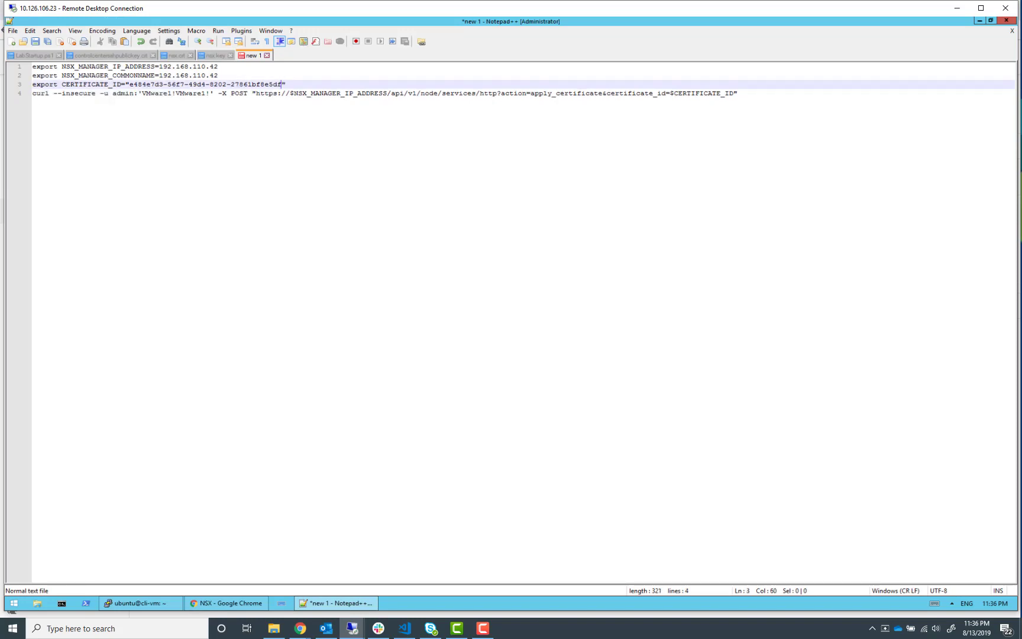
Copy all four edited commands and run them in the ubuntu cli-vm terminal to apply the certificate
key("alt+Tab")
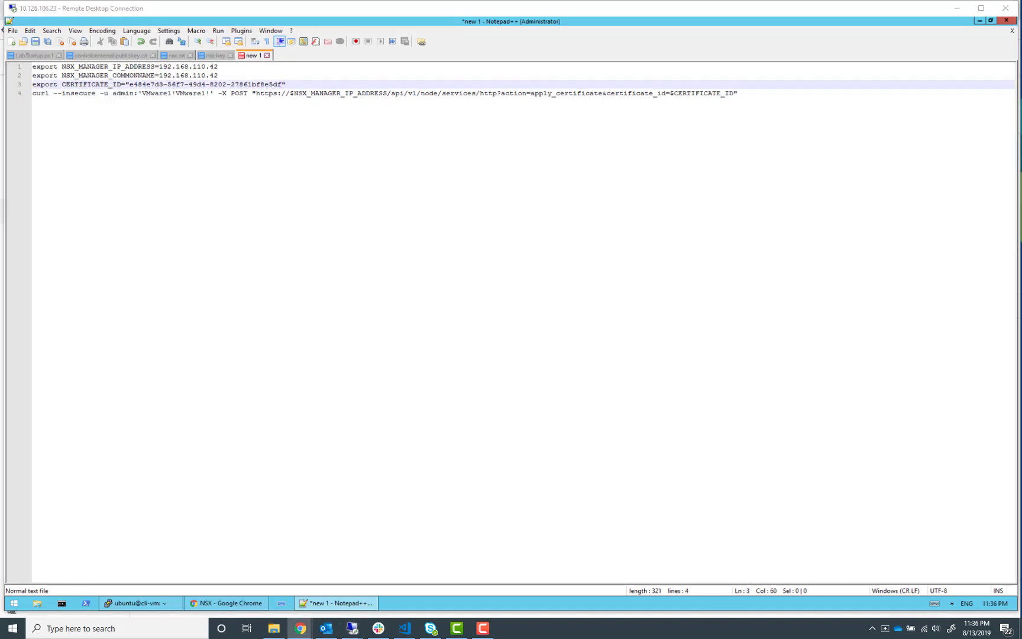
left_click(758, 101)
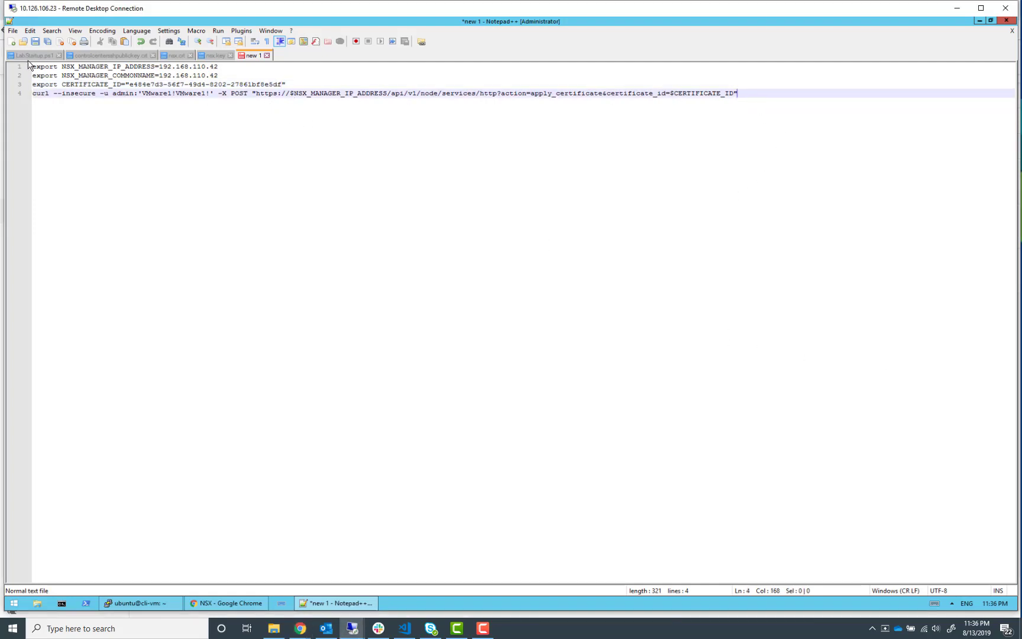
left_click_drag(737, 93, 32, 61)
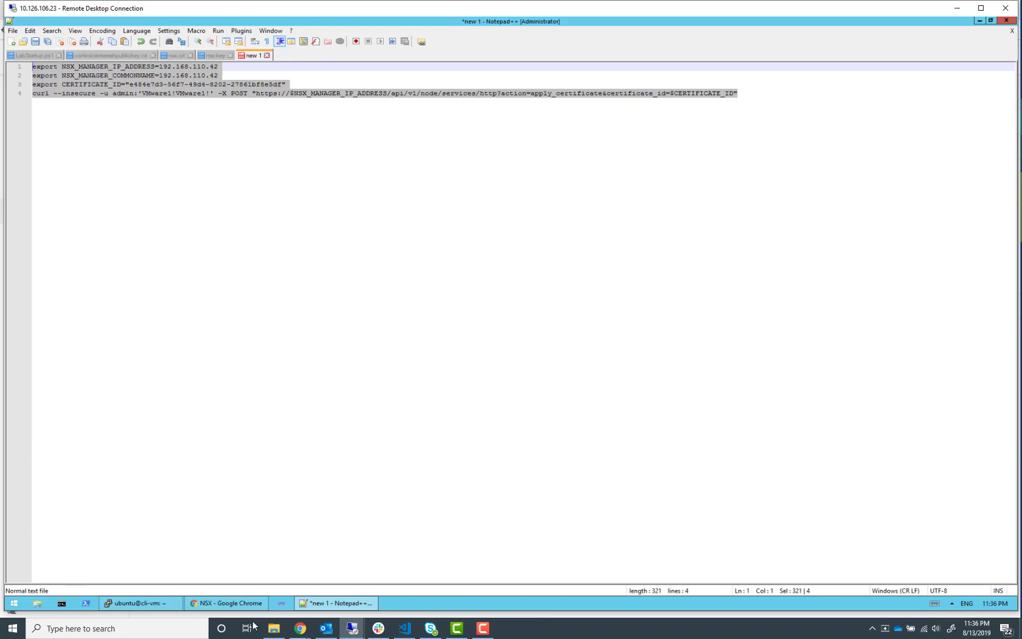
left_click(214, 608)
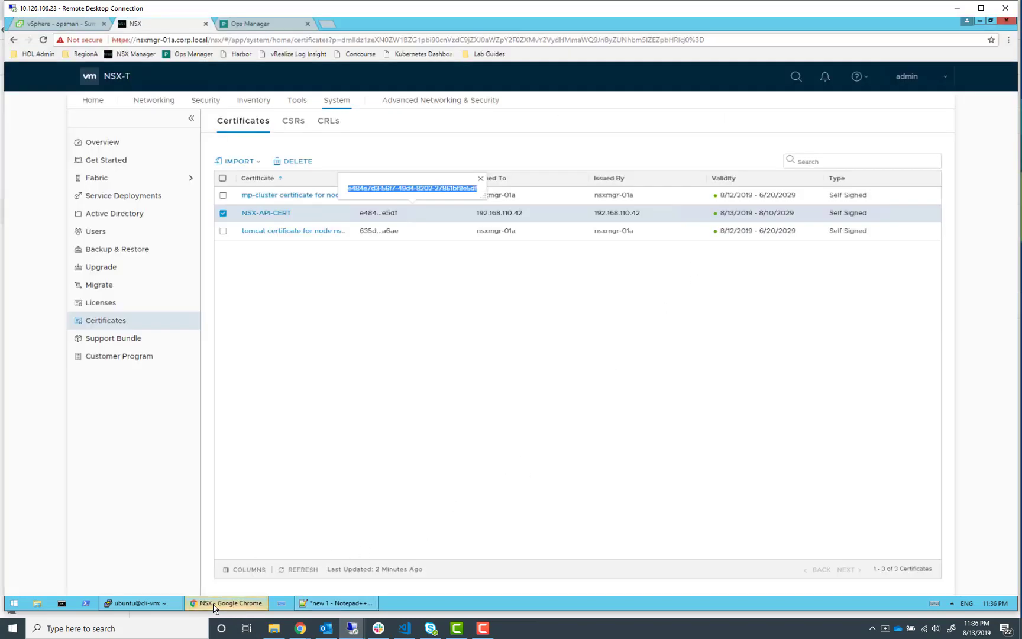
left_click(158, 608)
right_click(400, 365)
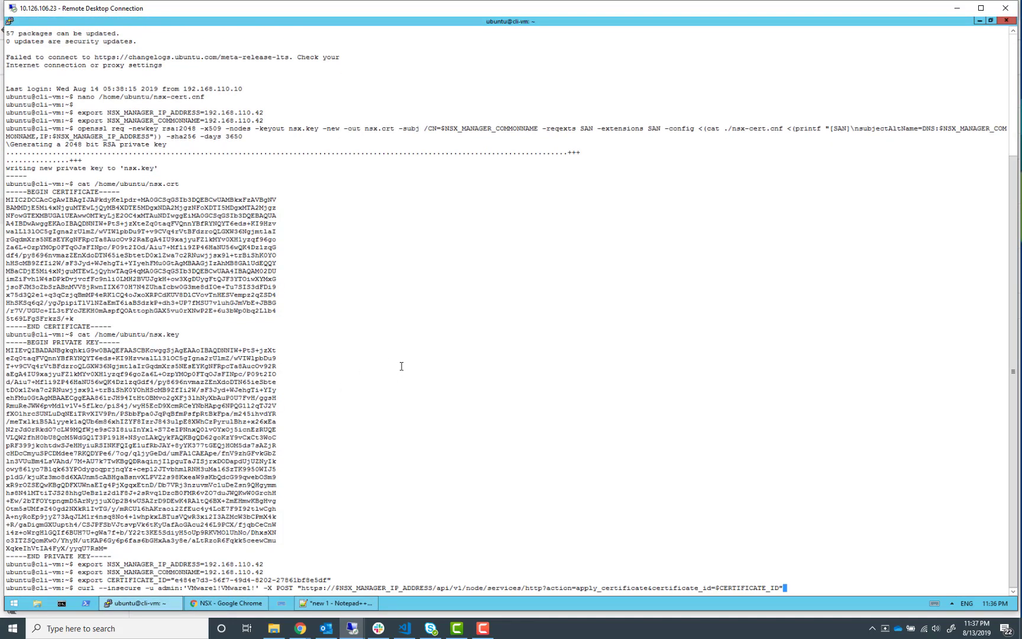
key("Return")
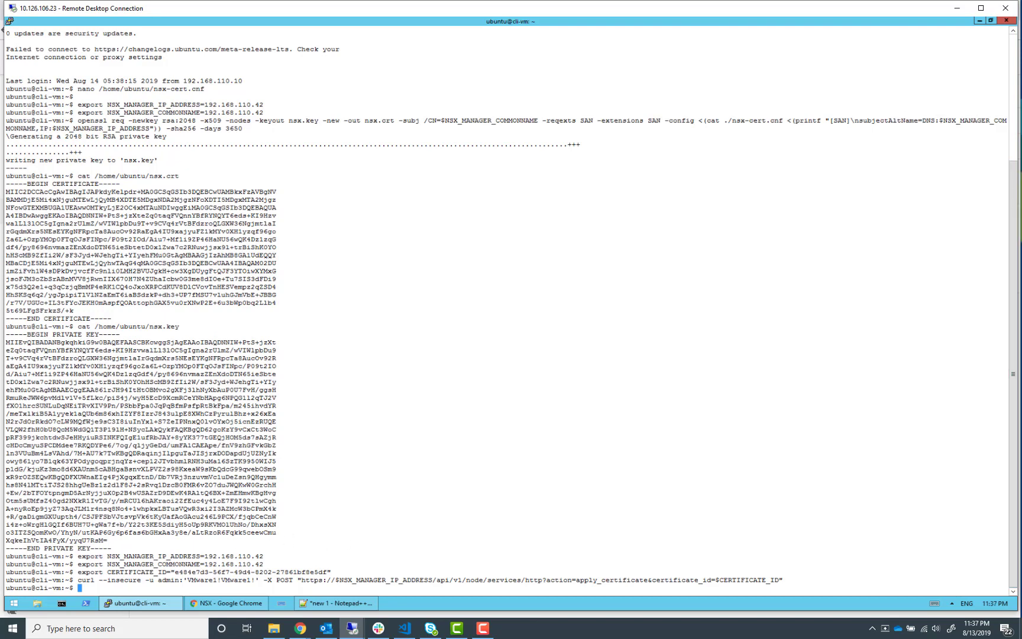
Fill in BOSH Director vCenter Config: name vcsa-01a, host vcsa-01a.corp.local, username, password, datacenter RegionA01, datastores RegionA01-ISCSI02-COMP01
left_click(300, 628)
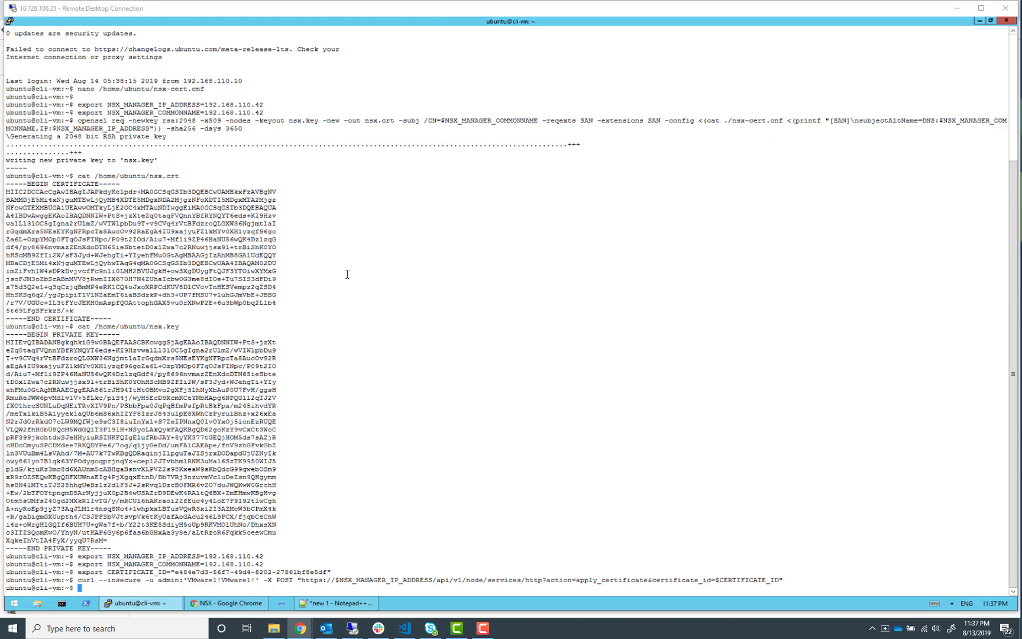
left_click(224, 612)
left_click(224, 605)
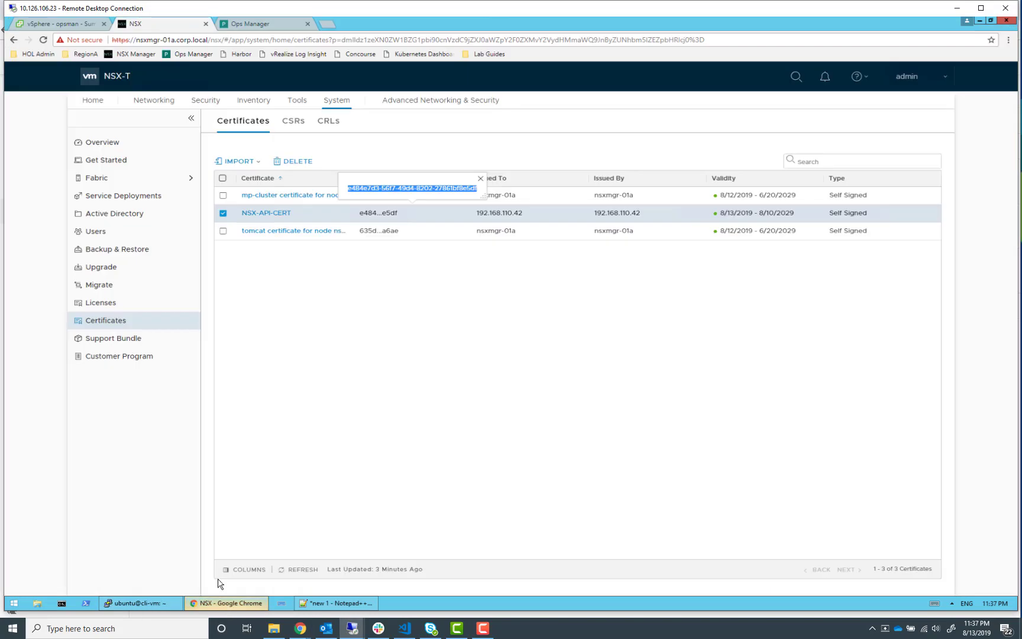
left_click(264, 25)
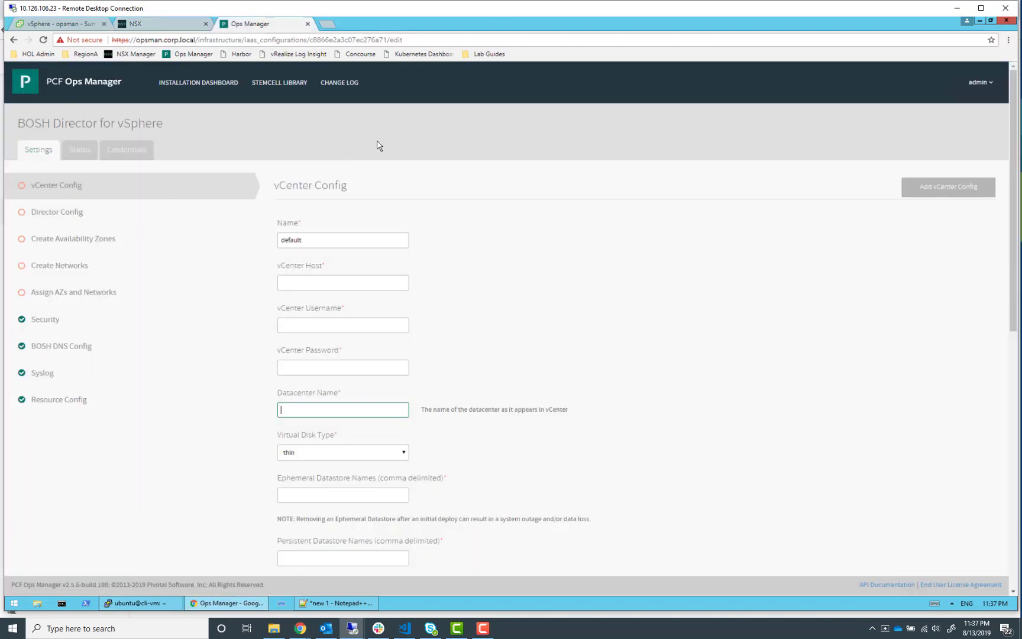
left_click(108, 83)
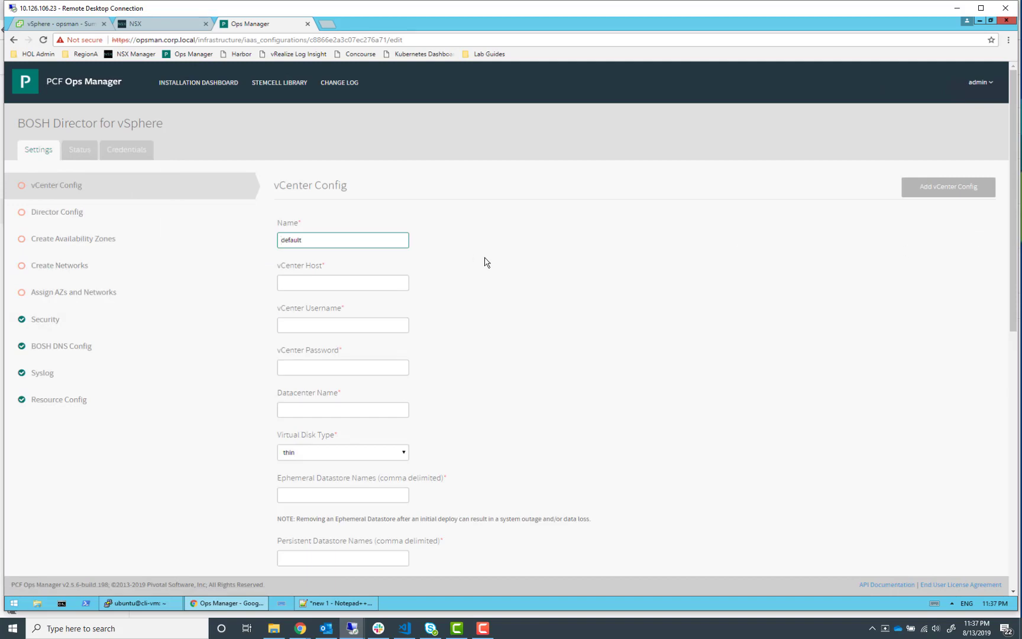
scroll(484, 260, "down", 1)
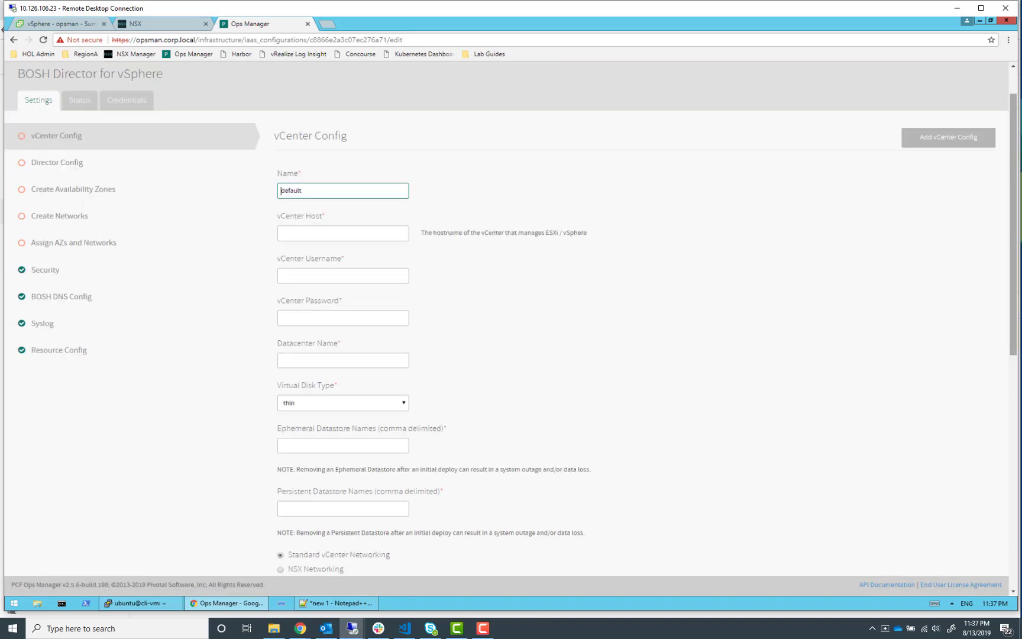
left_click_drag(1021, 172, 874, 122)
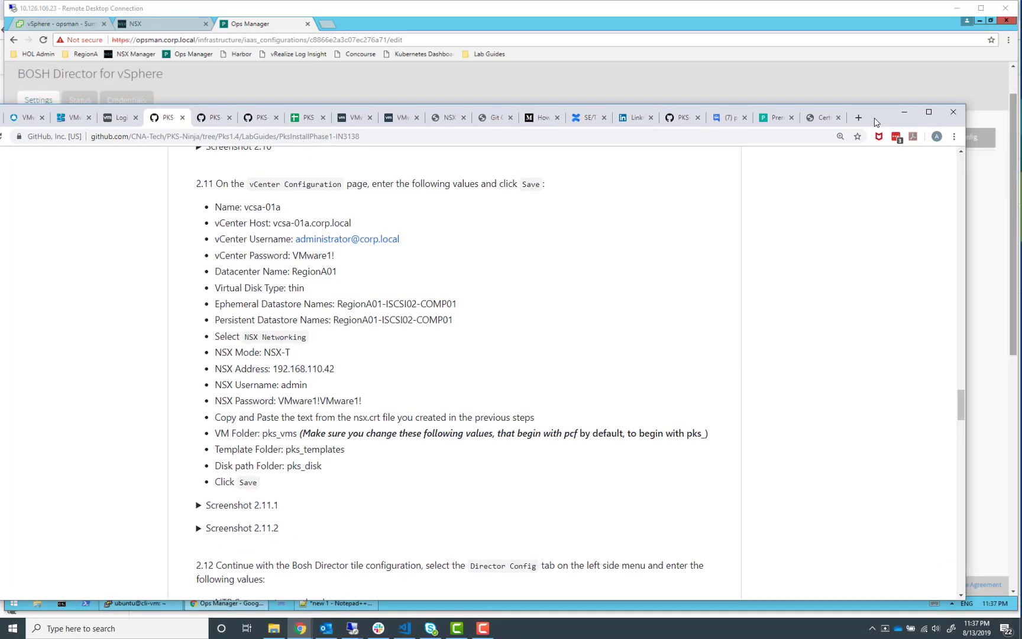
left_click_drag(876, 122, 1021, 50)
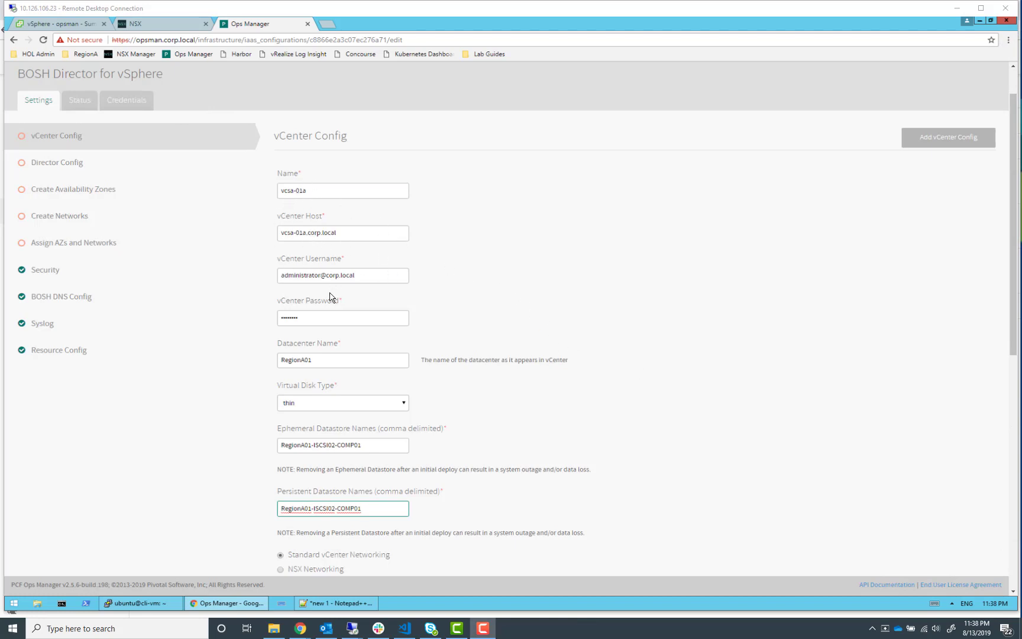
Switch the vCenter Config to NSX Networking in NSX-T mode with address 192.168.110.42, user admin, its password, and folders pks_vms, pks_templates, pks_disk
left_click(754, 263)
scroll(747, 269, "down", 1)
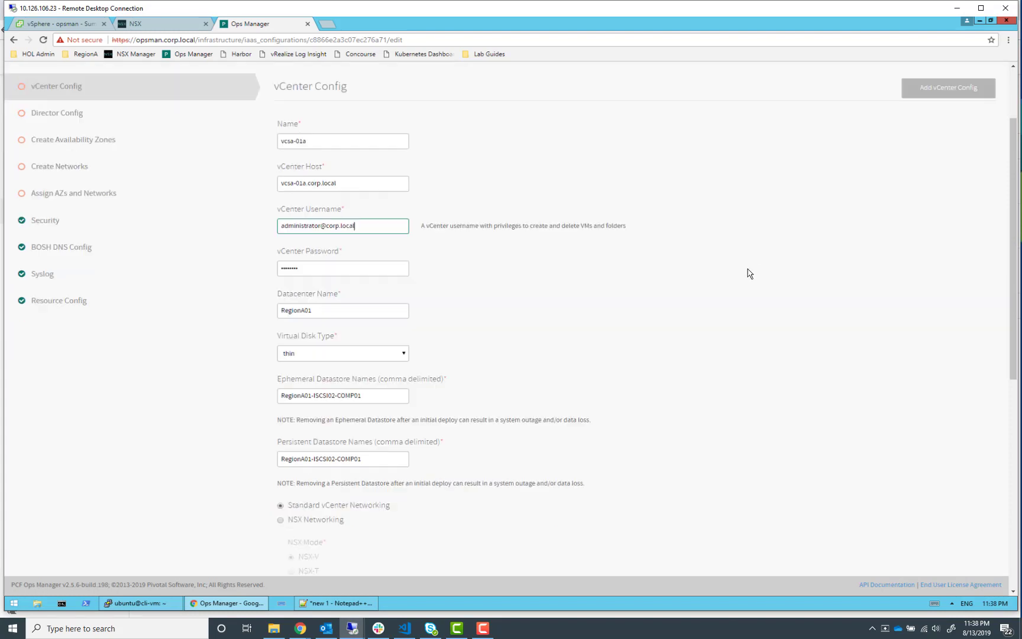
scroll(748, 272, "down", 2)
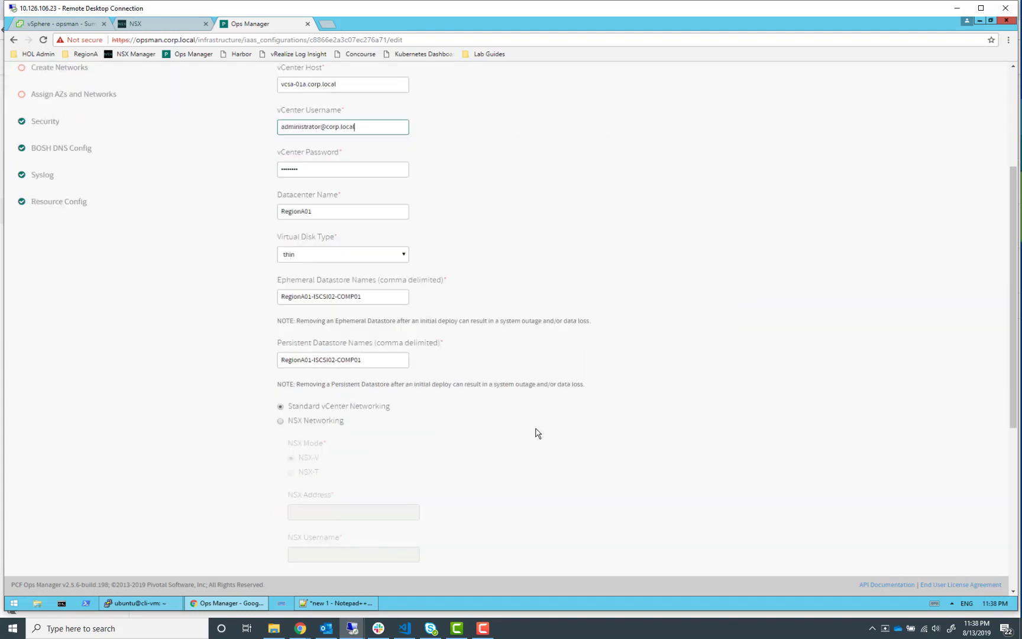
scroll(537, 434, "down", 2)
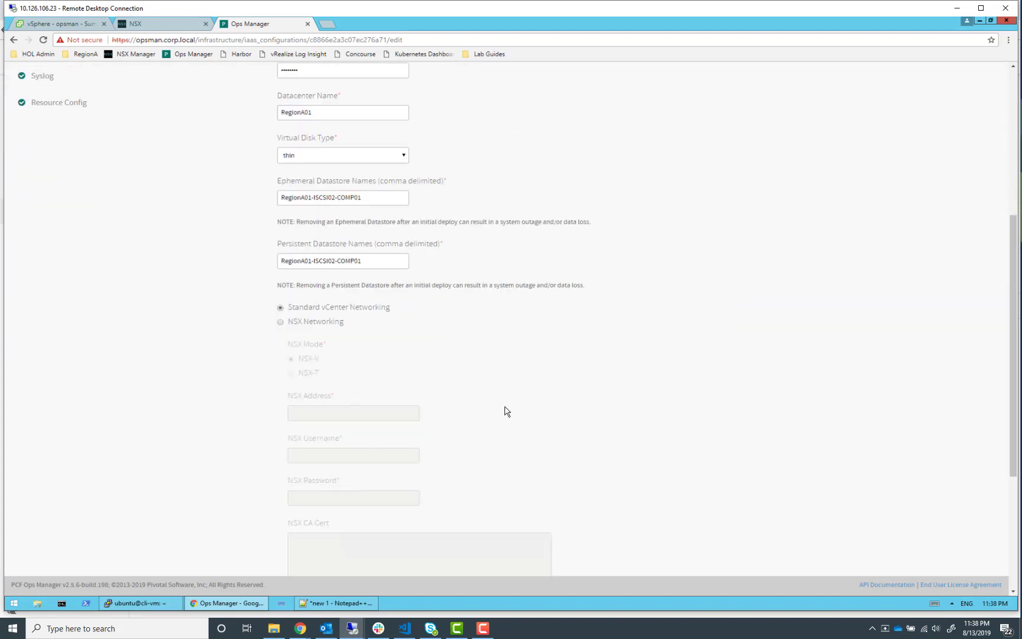
left_click(279, 322)
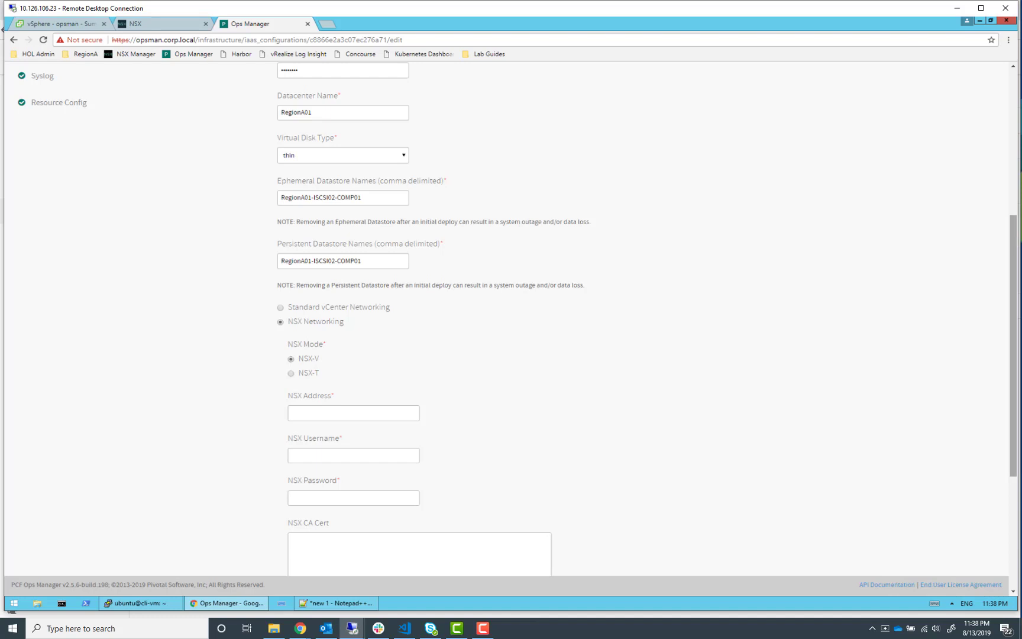
scroll(540, 378, "down", 4)
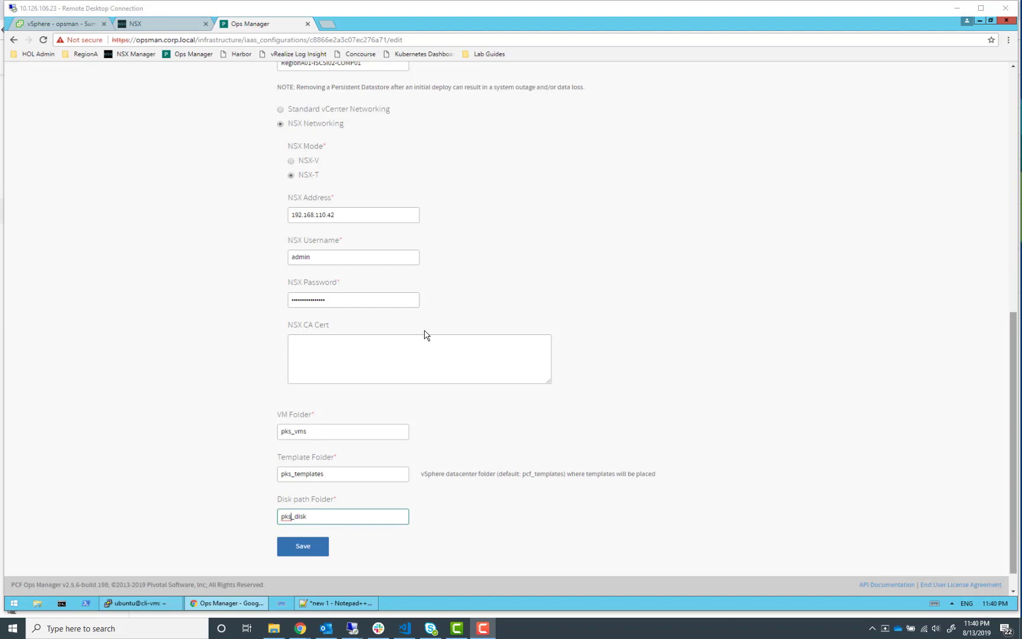
Copy the full certificate text from nsx.crt in Notepad++ and paste it into the NSX CA Cert field
left_click(351, 603)
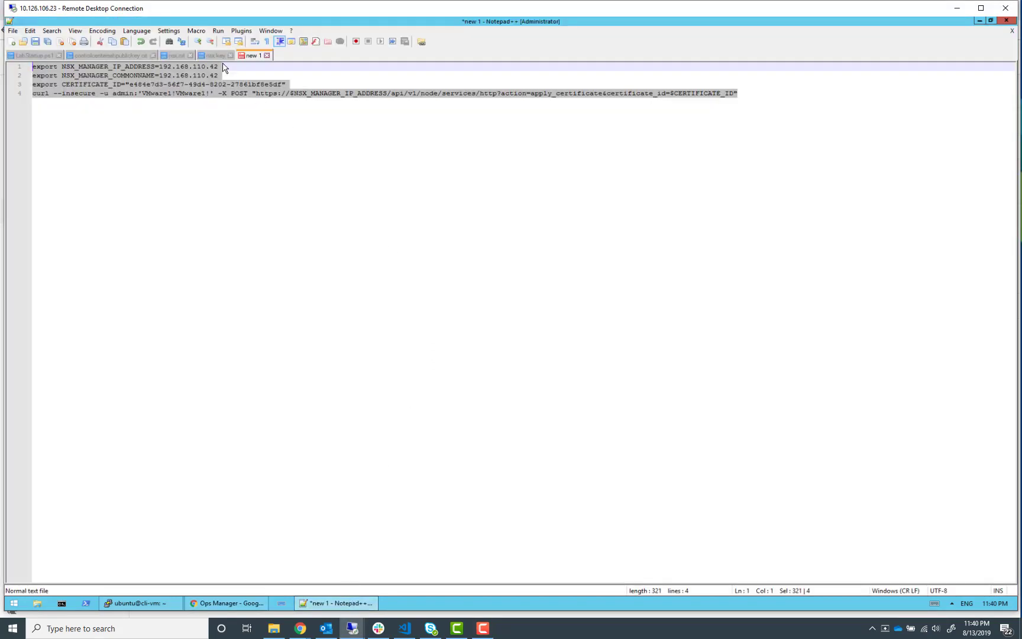
left_click(176, 55)
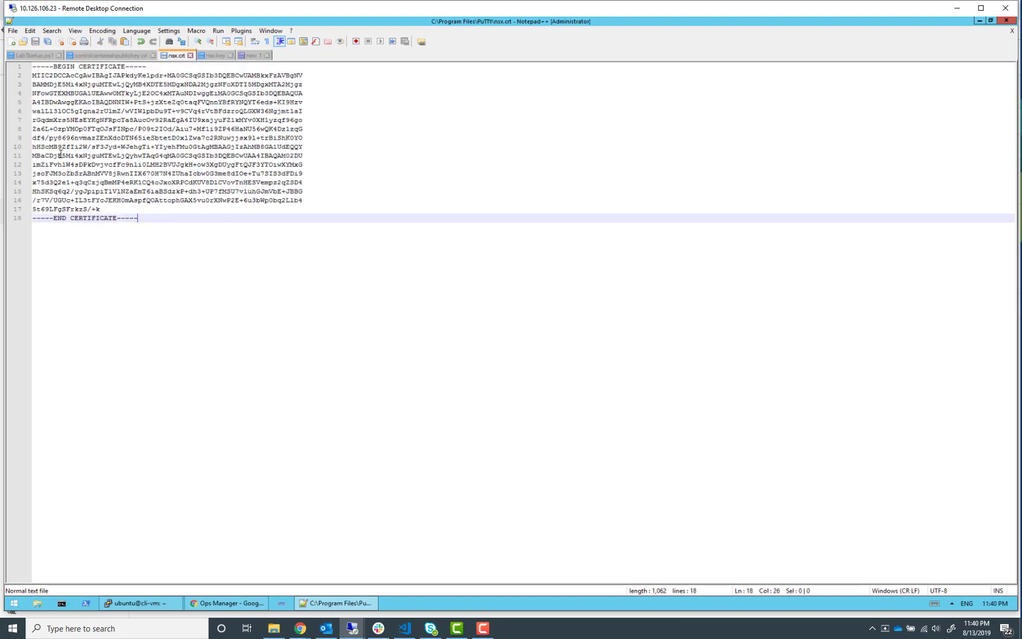
left_click_drag(157, 216, 5, 52)
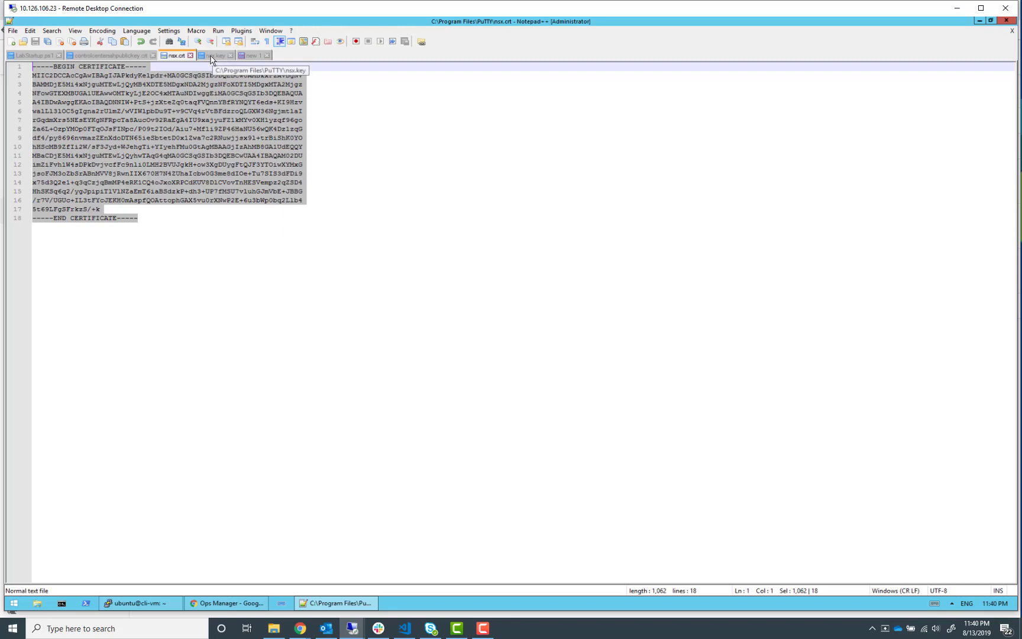
left_click(979, 20)
left_click(342, 351)
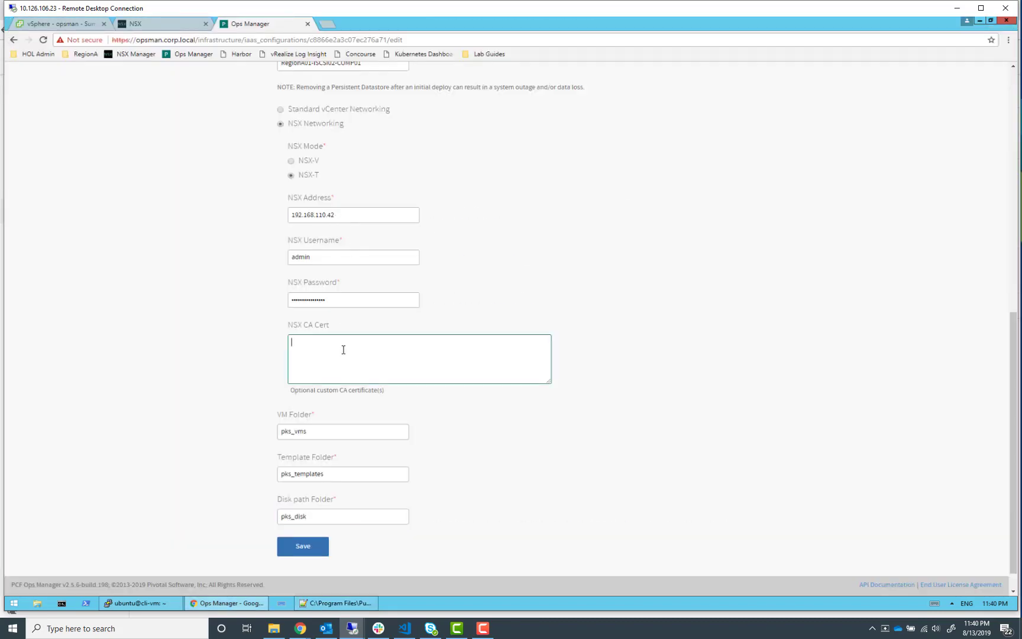
key("ctrl+v")
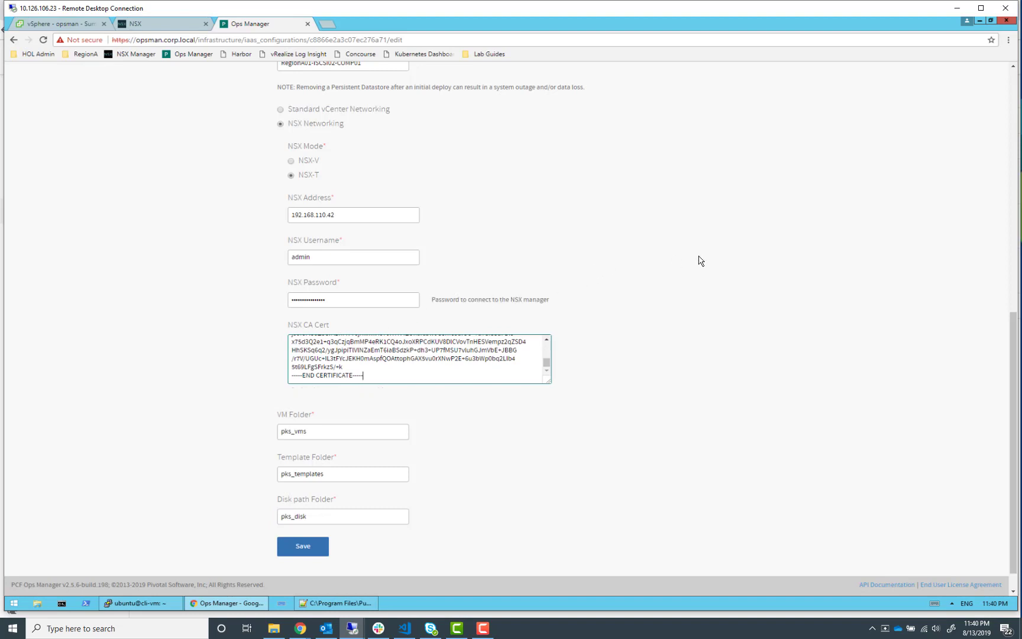
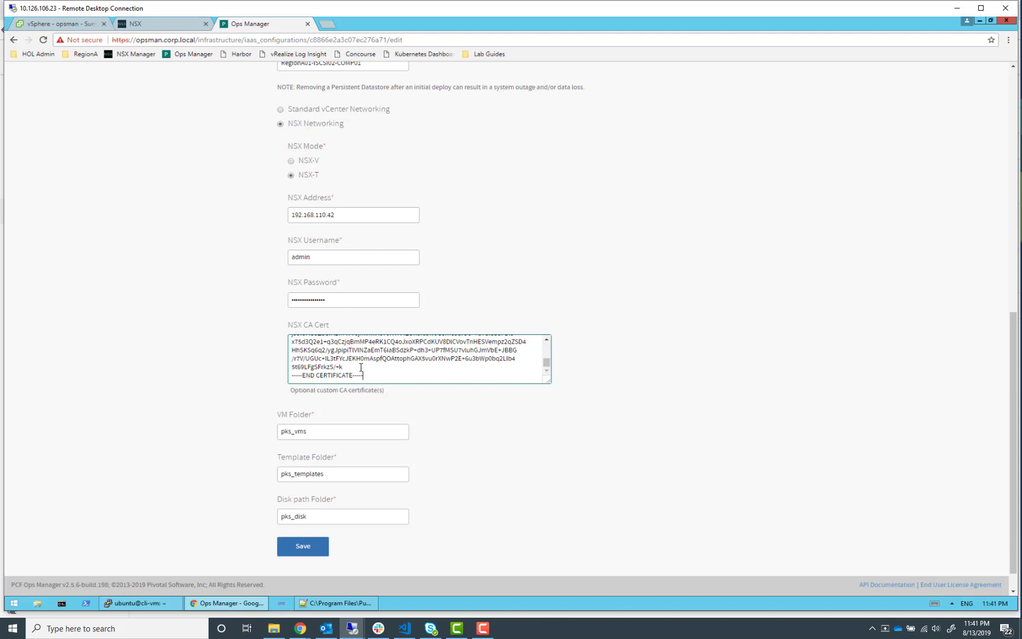
Save the BOSH Director vCenter Config settings
scroll(468, 458, "down", 1)
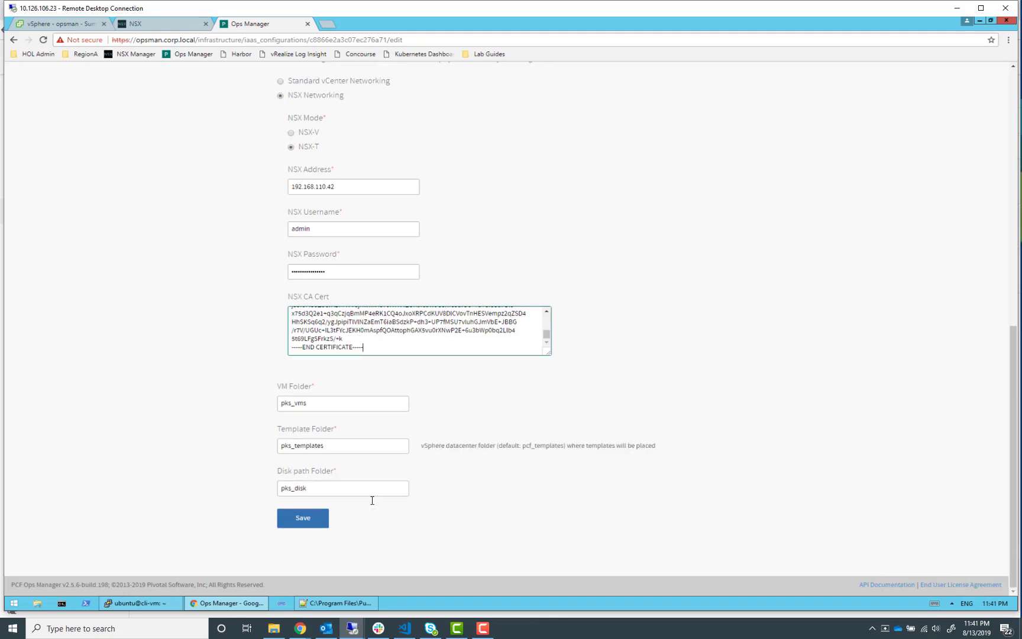
left_click(301, 521)
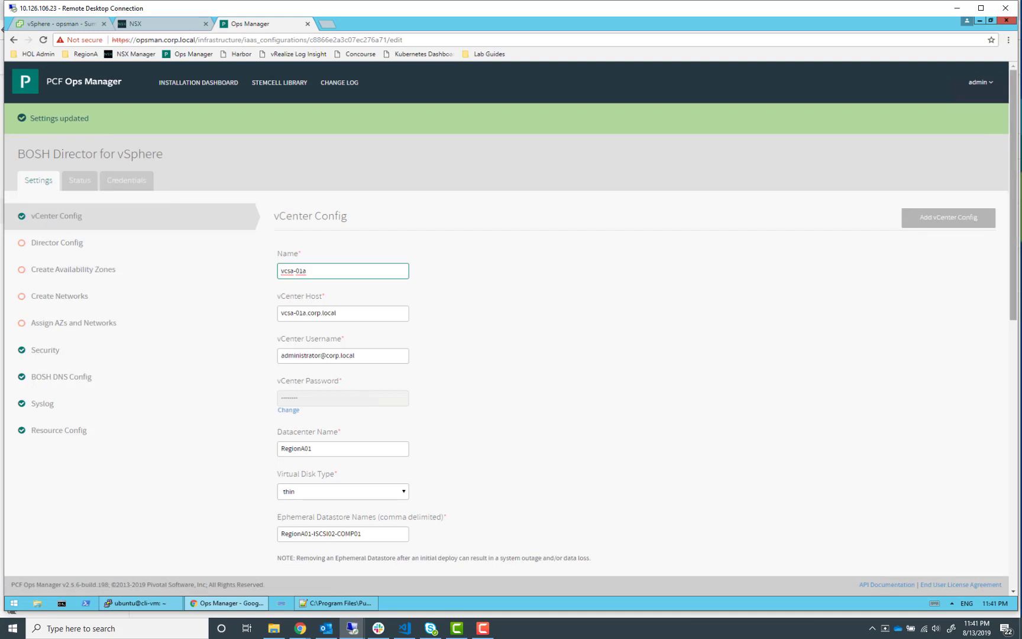
In Director Config, set the NTP server to ntp.corp.local and enable VM Resurrector Plugin, Post Deploy Scripts and Recreate All VMs
left_click(66, 246)
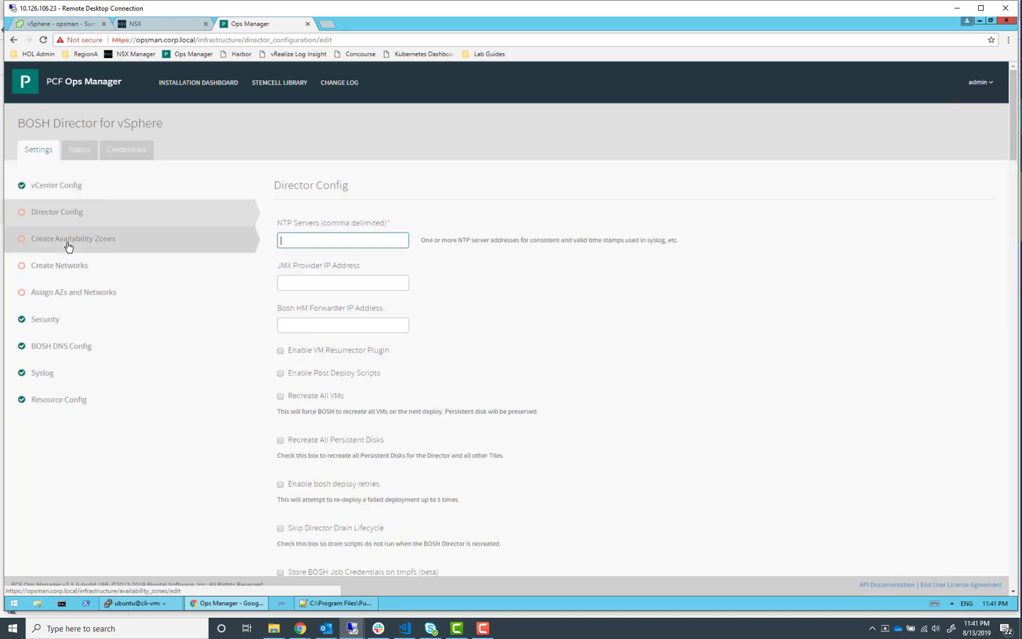
left_click(313, 240)
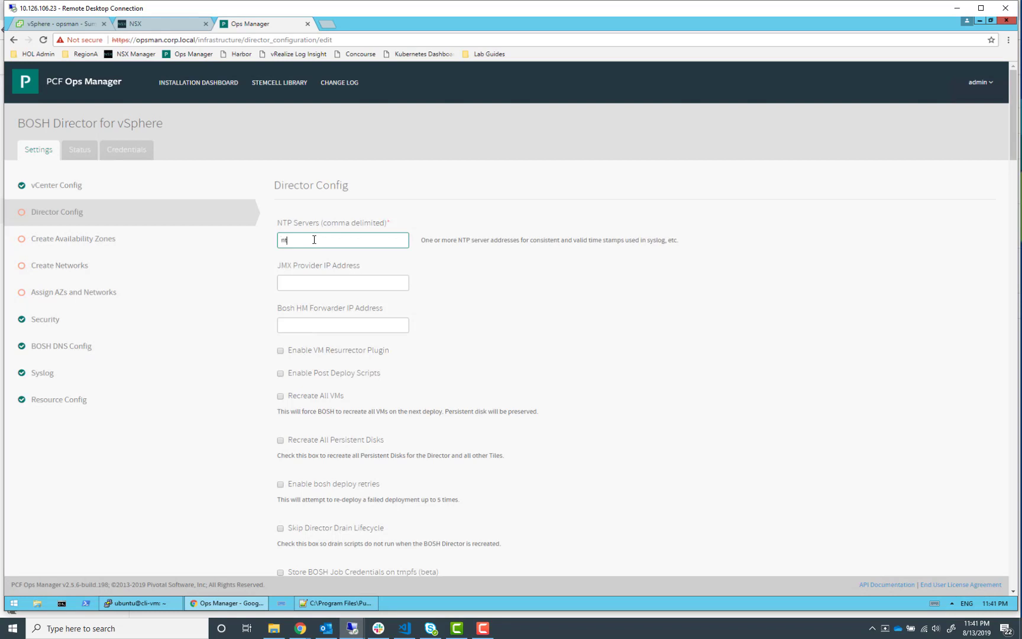
type("ntp.corp.local")
scroll(550, 360, "down", 1)
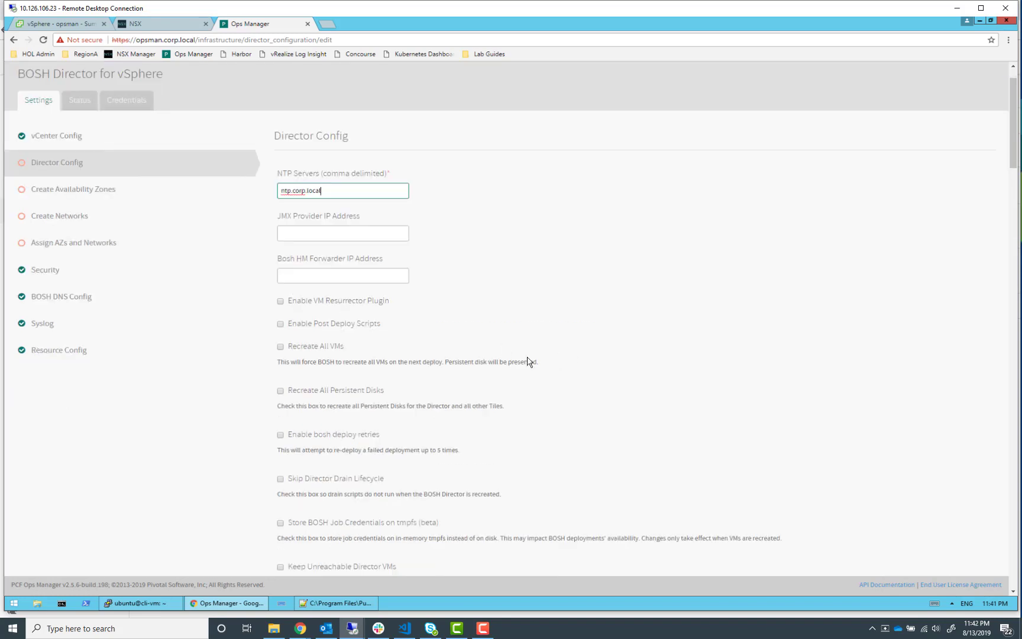
left_click(280, 301)
left_click(280, 348)
Save the Director Config settings
scroll(769, 301, "down", 2)
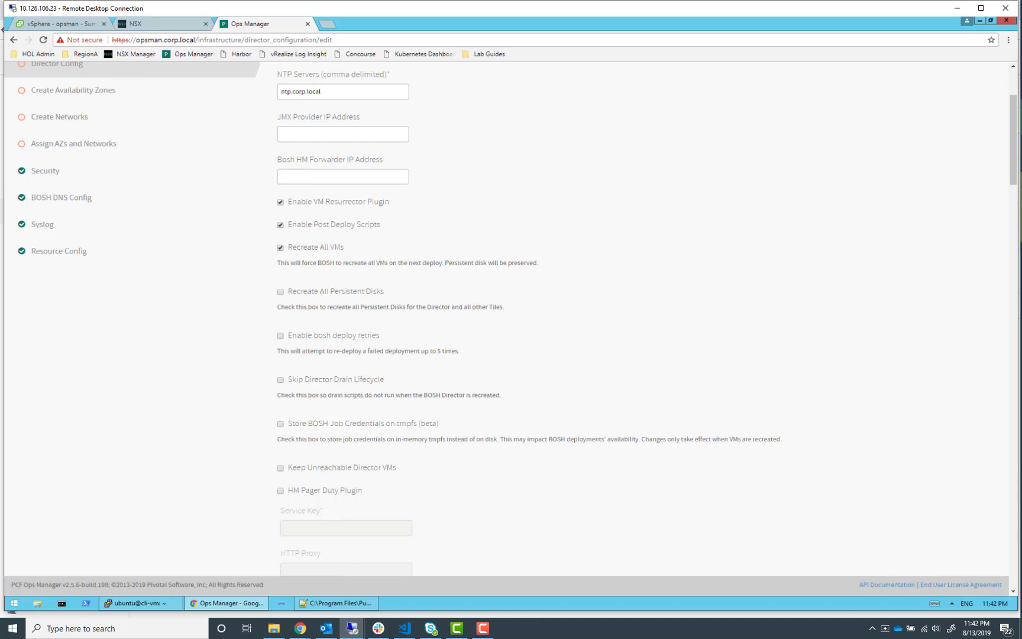
scroll(852, 312, "down", 10)
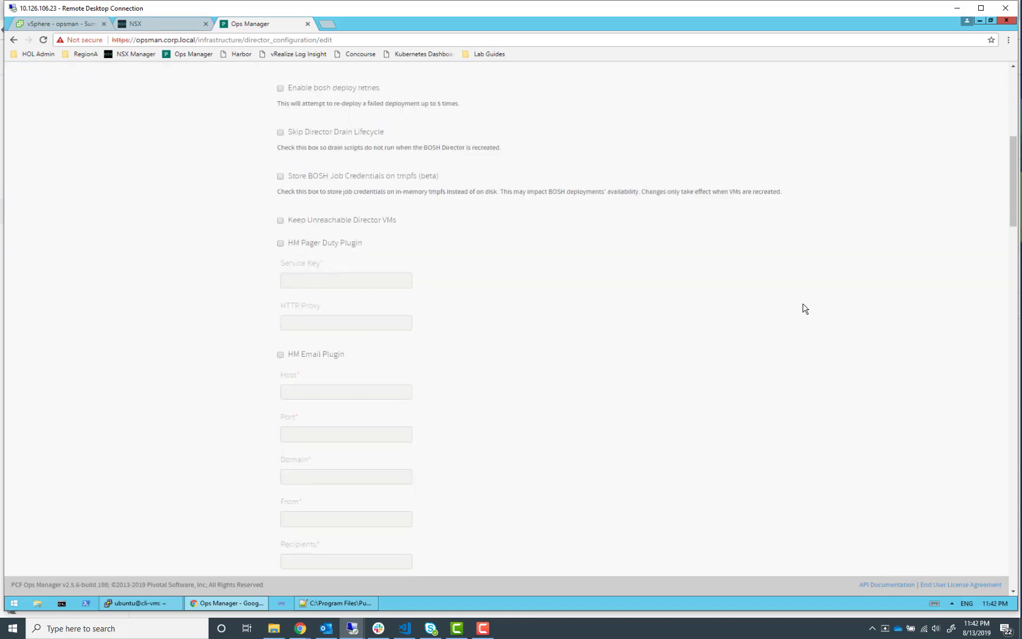
scroll(599, 357, "down", 15)
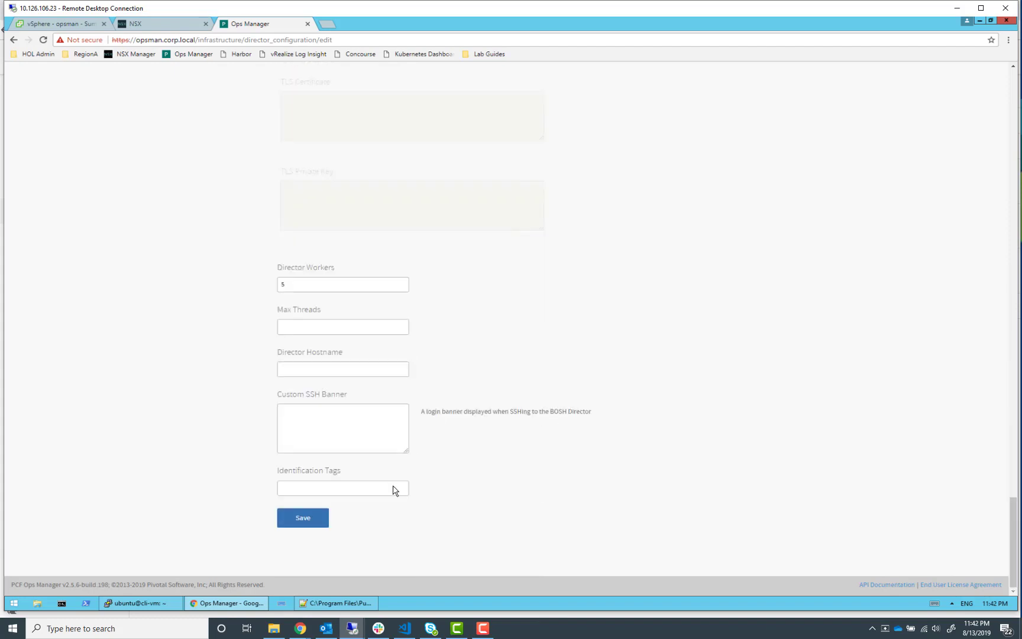
left_click(302, 519)
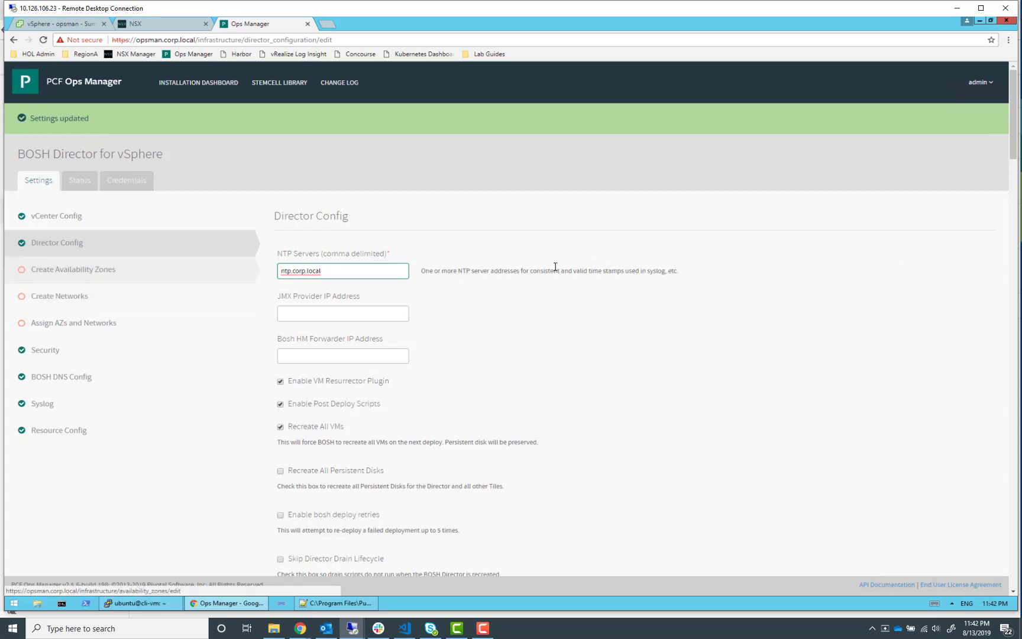
Add an availability zone named PKS-MGMT-1 using the vcsa-01a IaaS configuration
left_click(71, 273)
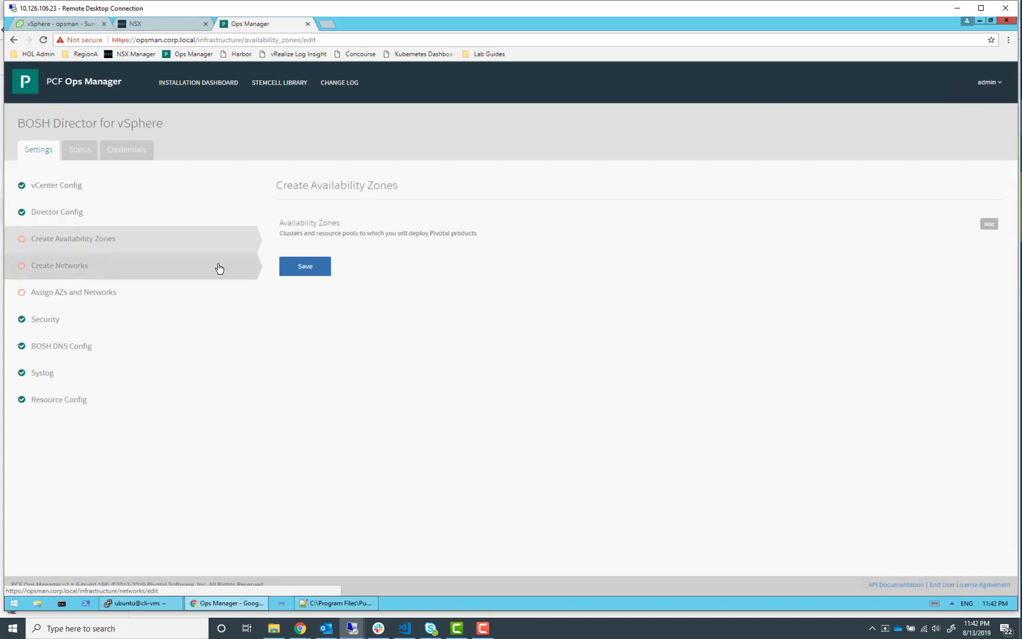
left_click(989, 224)
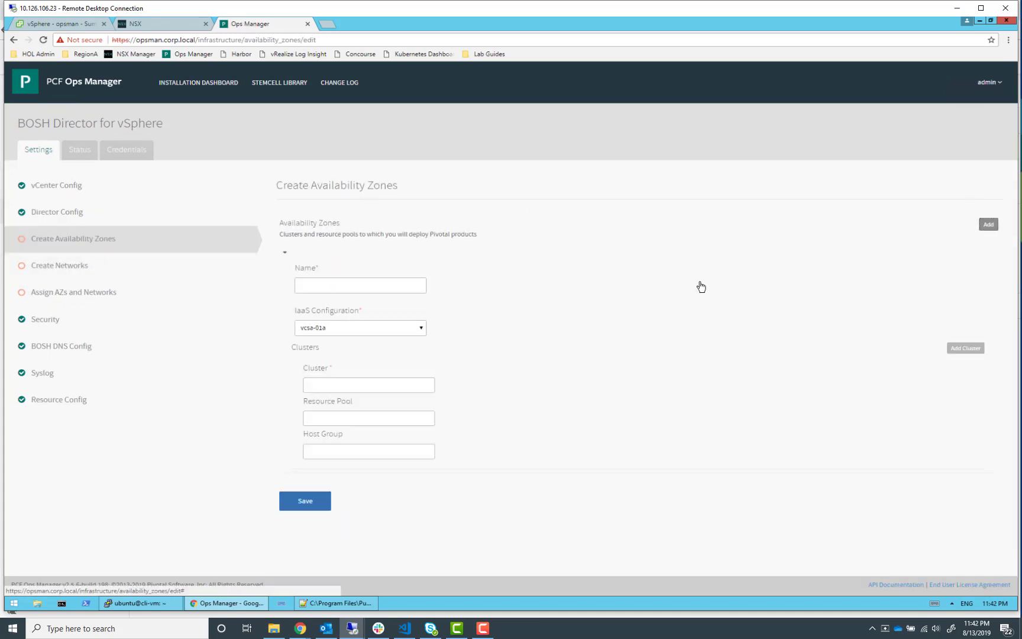
left_click(347, 289)
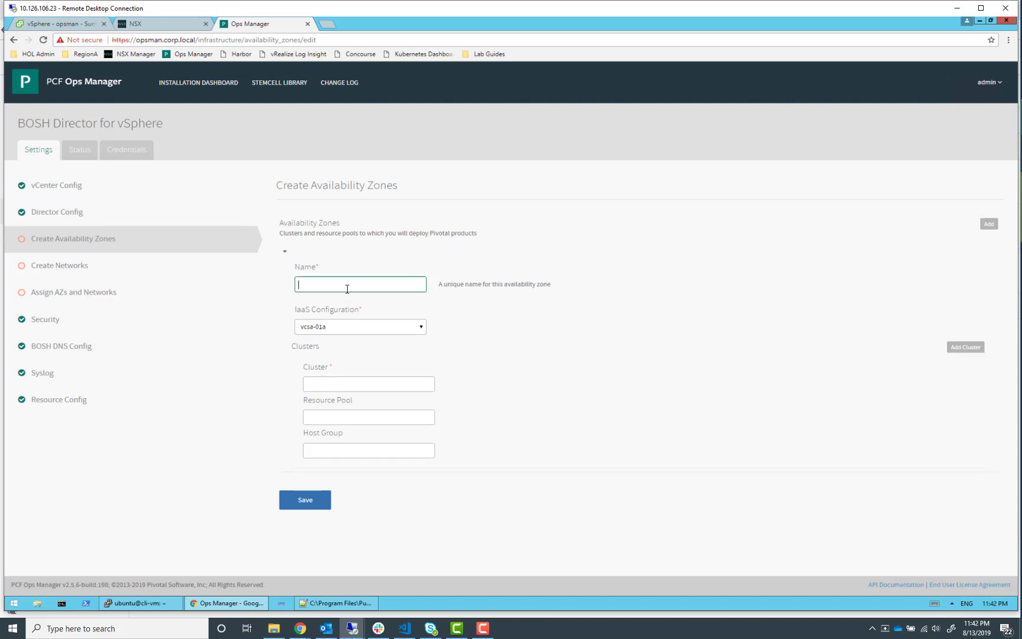
type("PKS-MGMT-1")
key("Tab")
key("Tab")
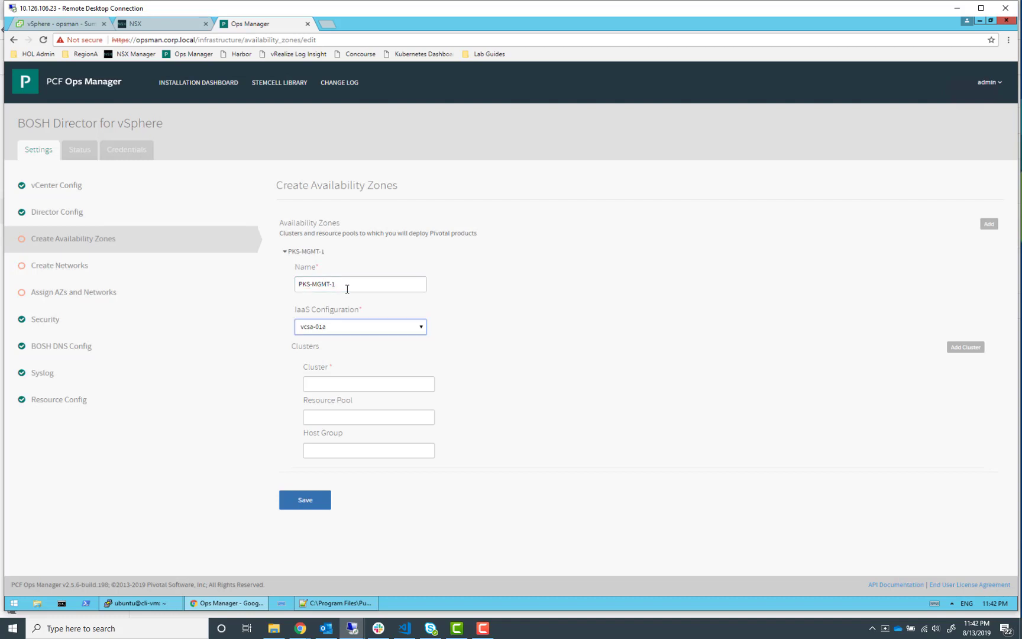
Set the PKS-MGMT-1 zone's cluster to RegionA01-MGMT01 and resource pool to pks-mgmt-1
left_click(338, 387)
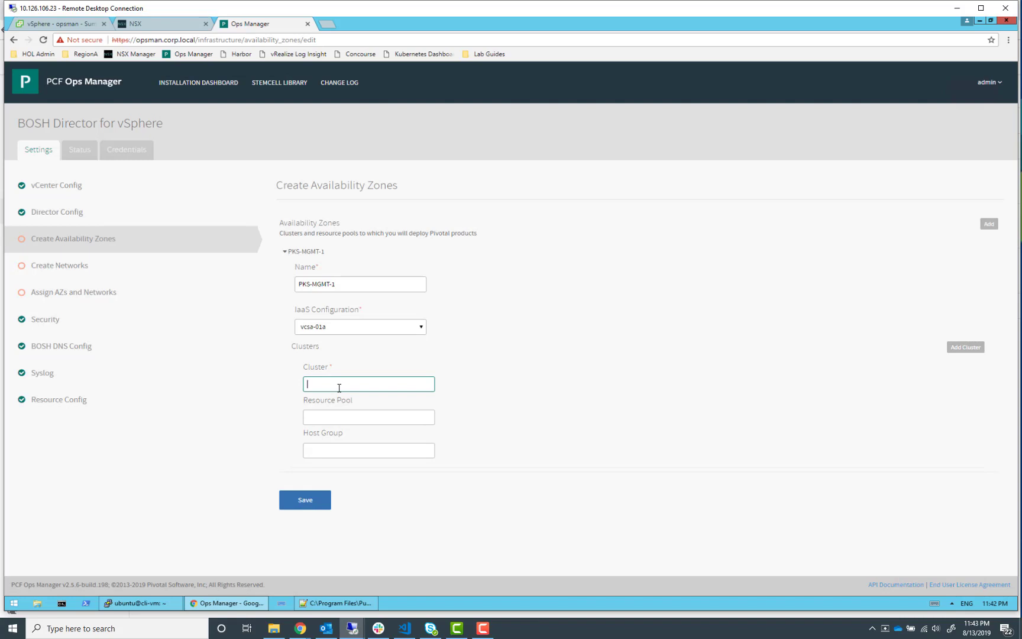
type("RegionA01-MGMT01")
key("Tab")
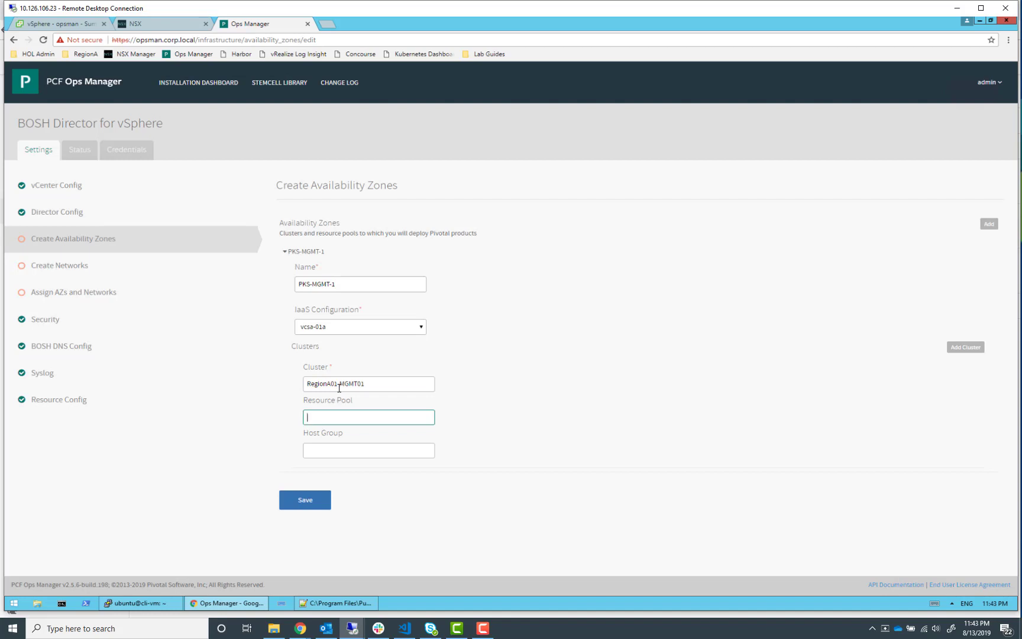
type("pks-mgmt-1")
Check the cluster and resource pool names in the vSphere Client inventory
left_click(71, 24)
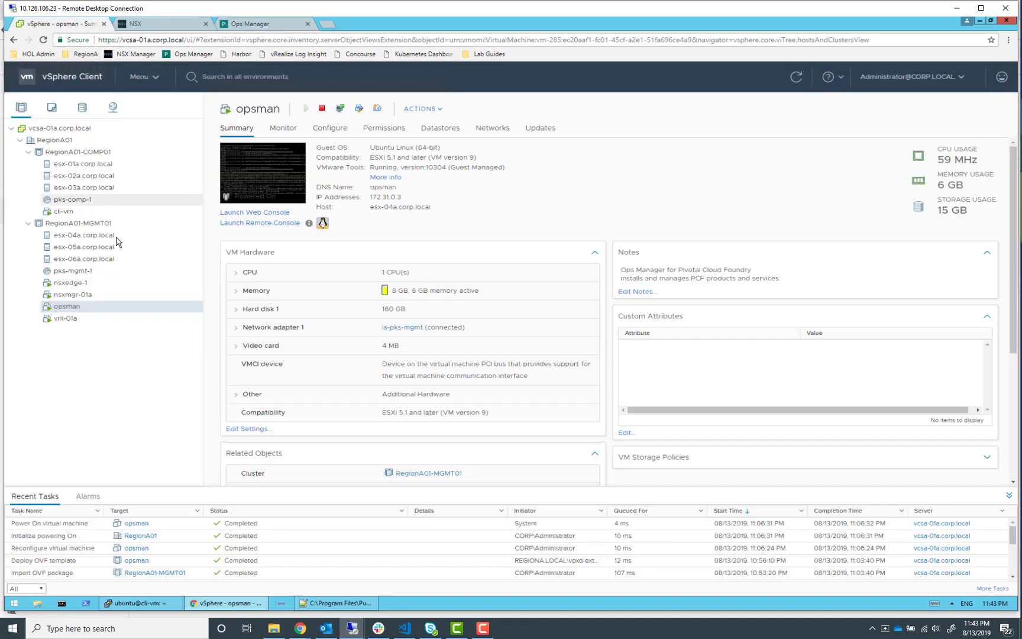
left_click(238, 27)
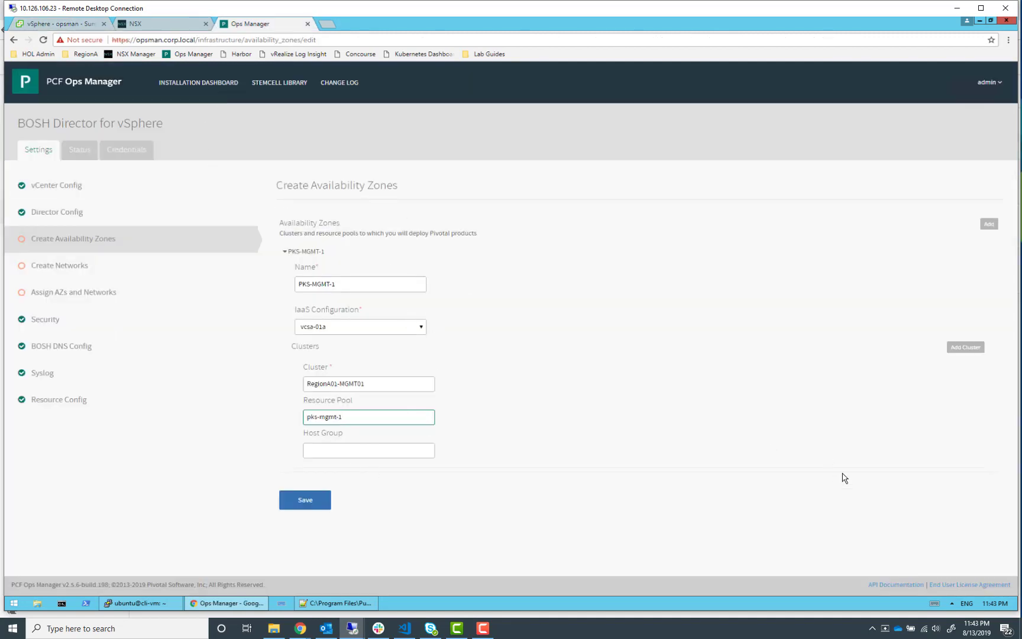
left_click(394, 453)
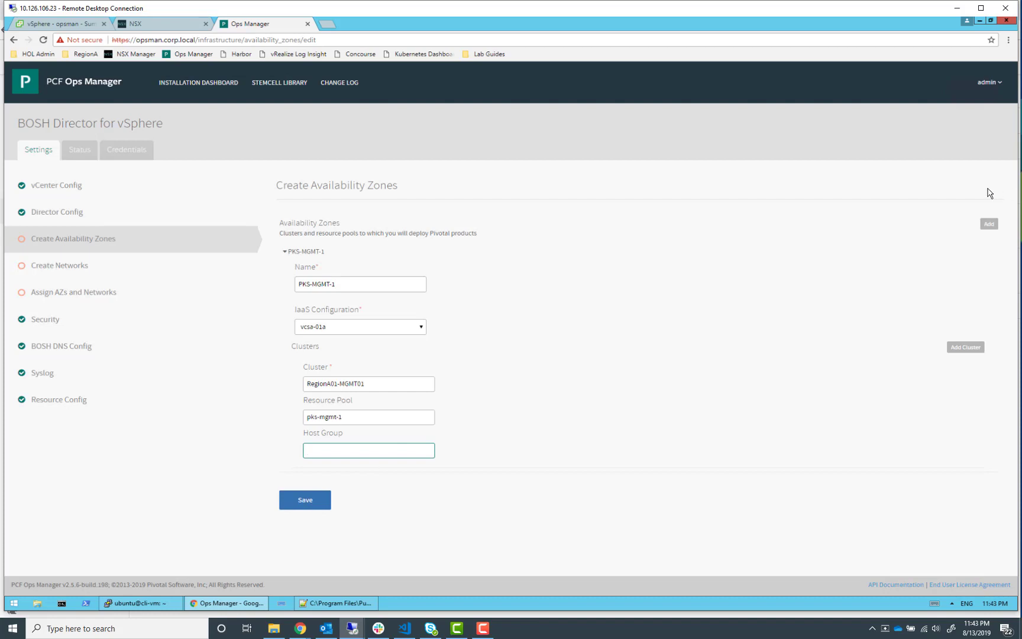
Add a second availability zone named PKS-COMP using the vcsa-01a IaaS configuration
left_click(986, 224)
scroll(437, 349, "down", 4)
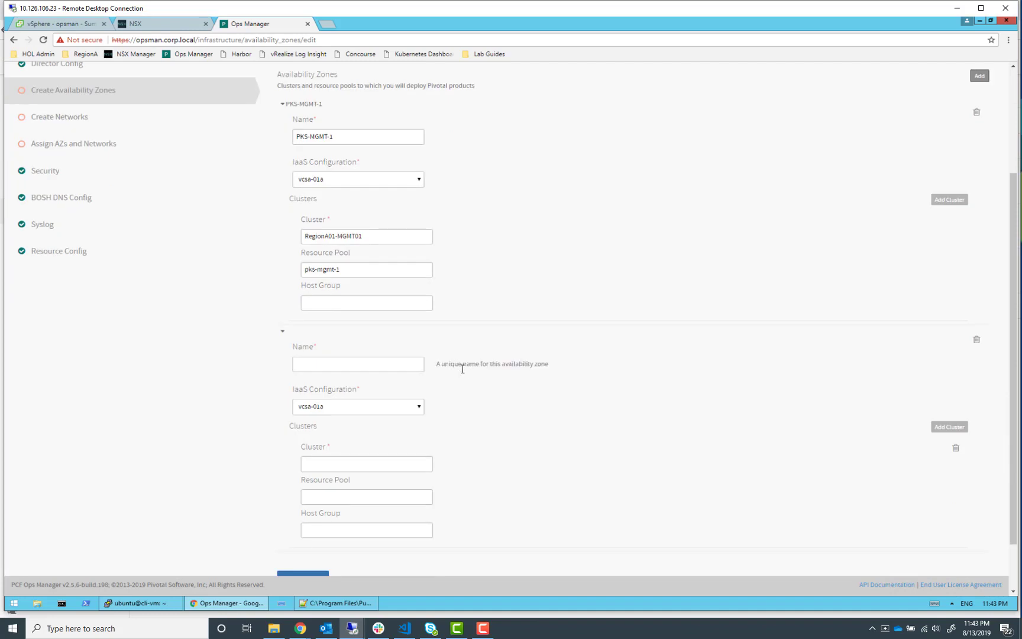
left_click(351, 301)
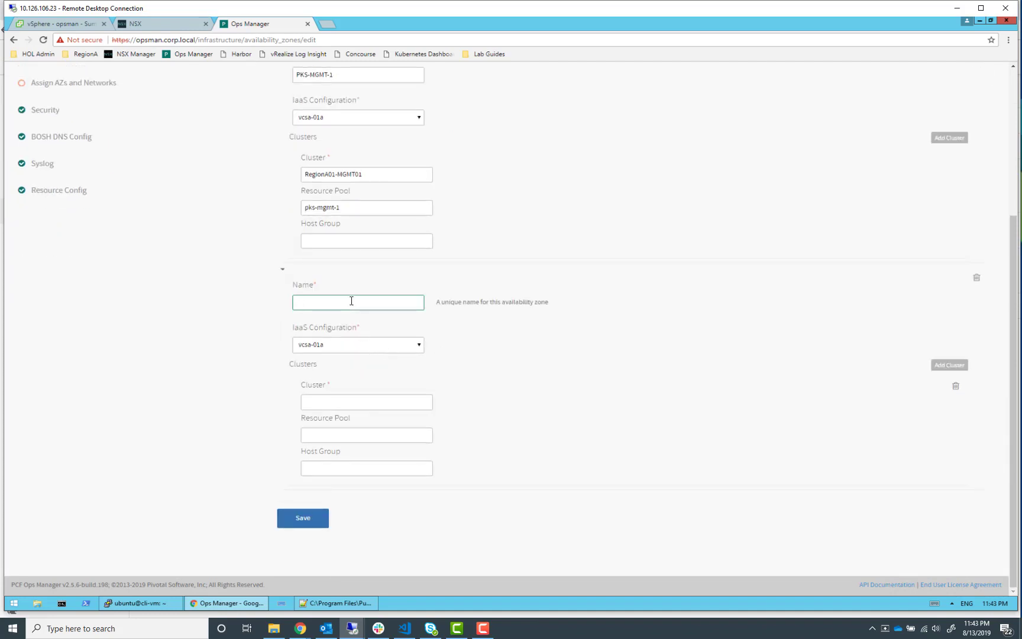
type("PKS_")
type("-")
type("COMP")
key("Tab")
key("Tab")
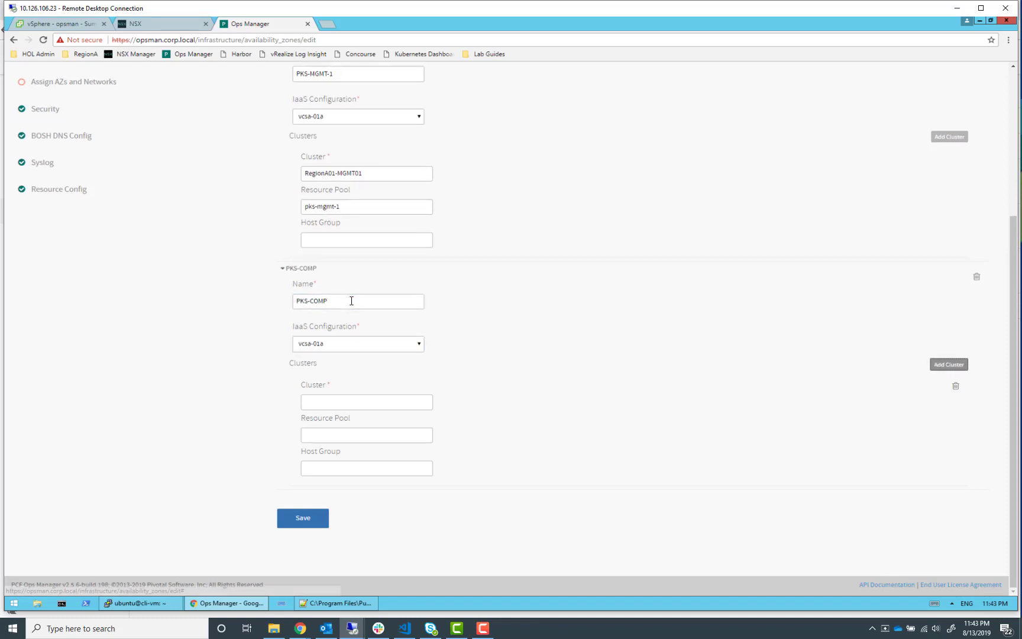
Set the PKS-COMP zone's cluster to RegionA01-COMP01
key("Tab")
type("Reg")
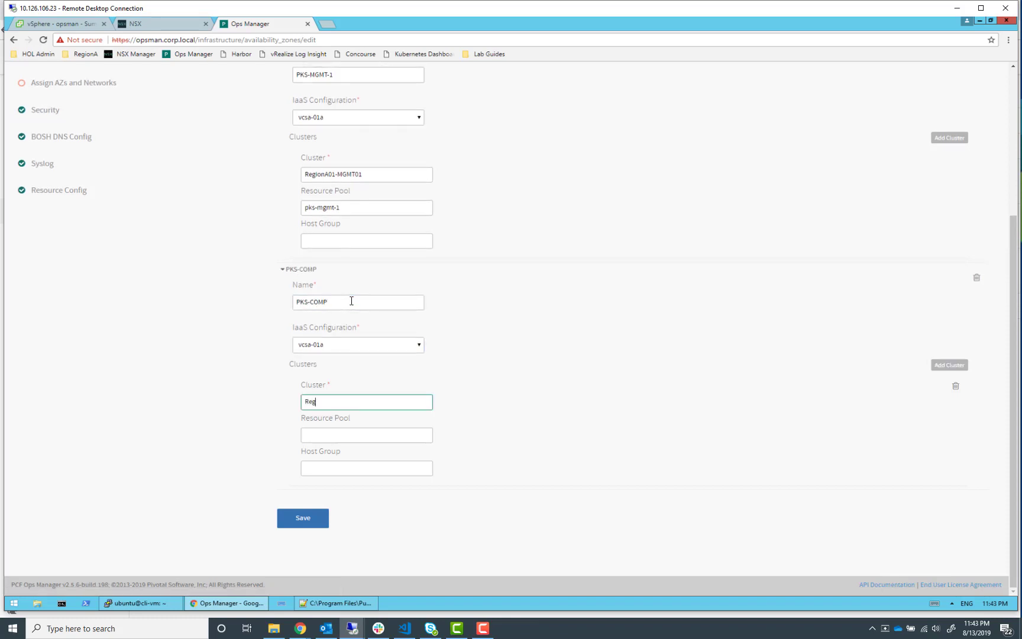
type("ionA01-COMP01")
key("Tab")
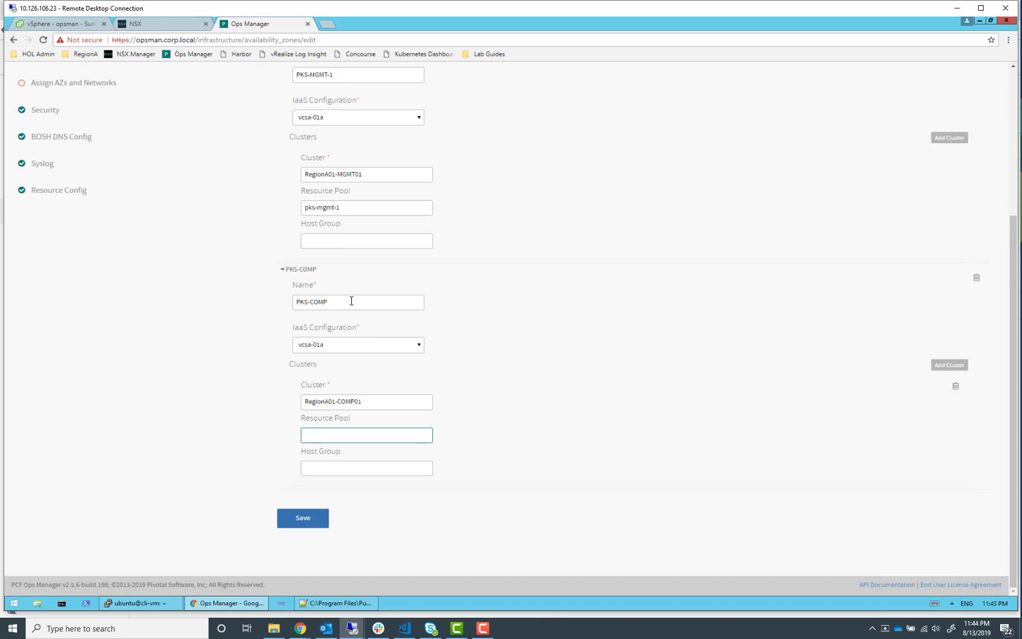
Set the PKS-COMP zone's resource pool to pks-comp-1 and save the availability zones
type("re")
key("BackSpace")
key("BackSpace")
type("pks-comp-1")
left_click(325, 518)
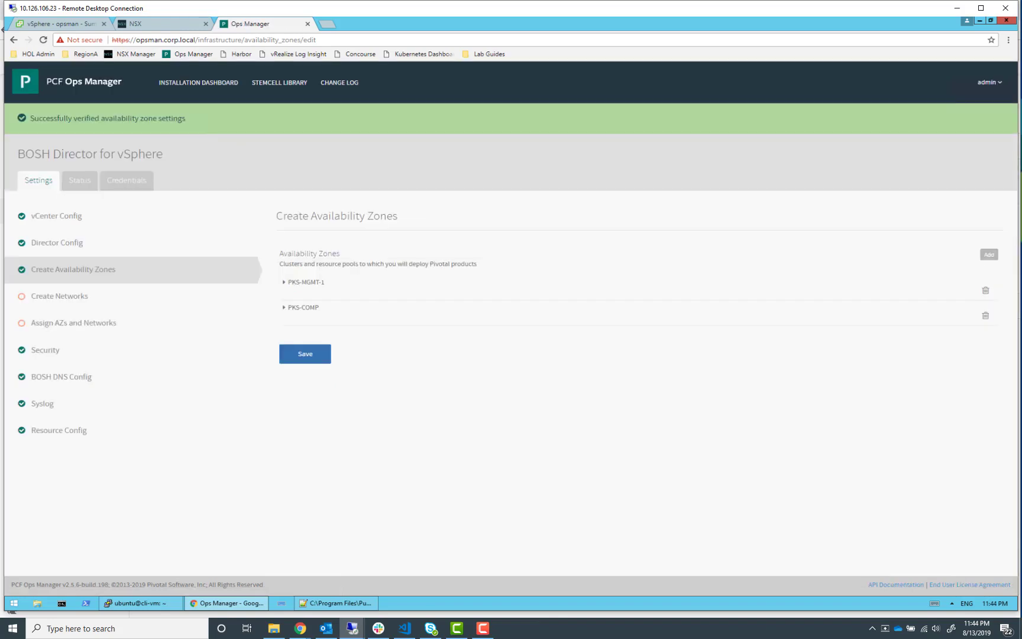
In Create Networks, add a network named PKS-MGMT
left_click(159, 299)
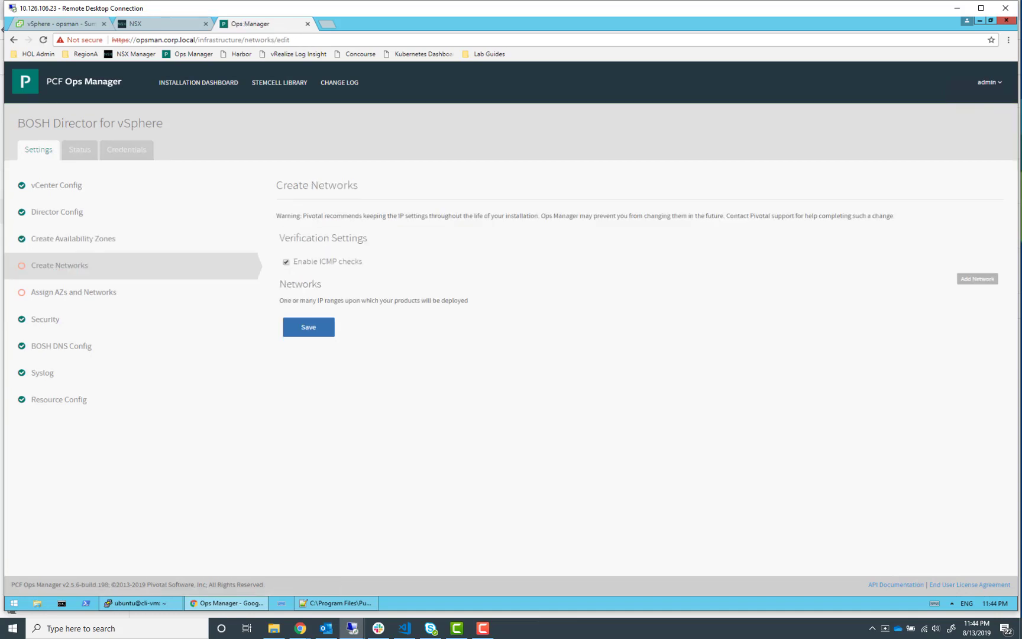
left_click(990, 280)
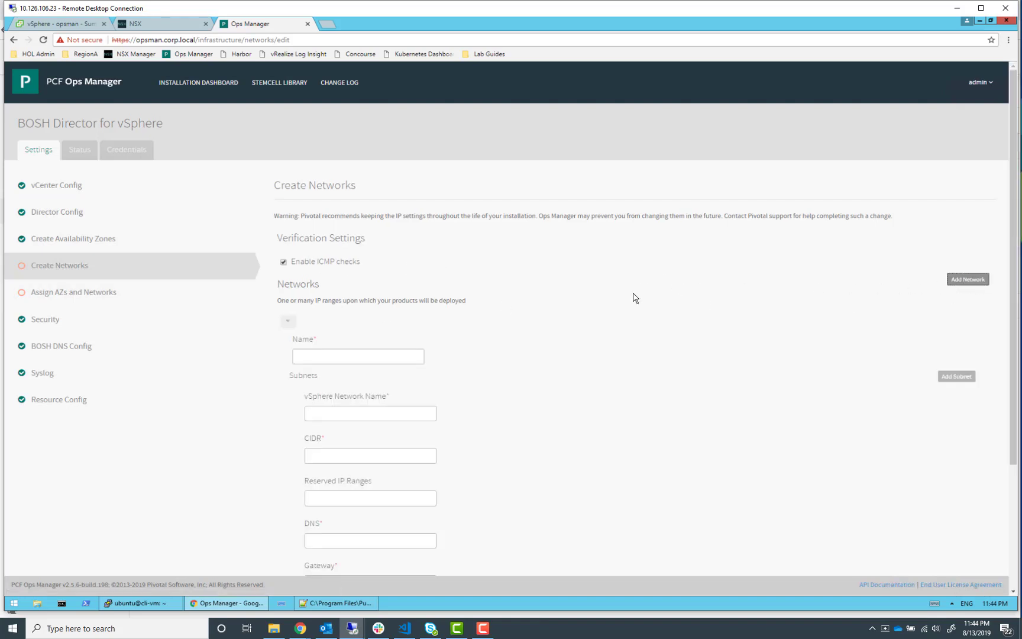
left_click(343, 359)
type("P")
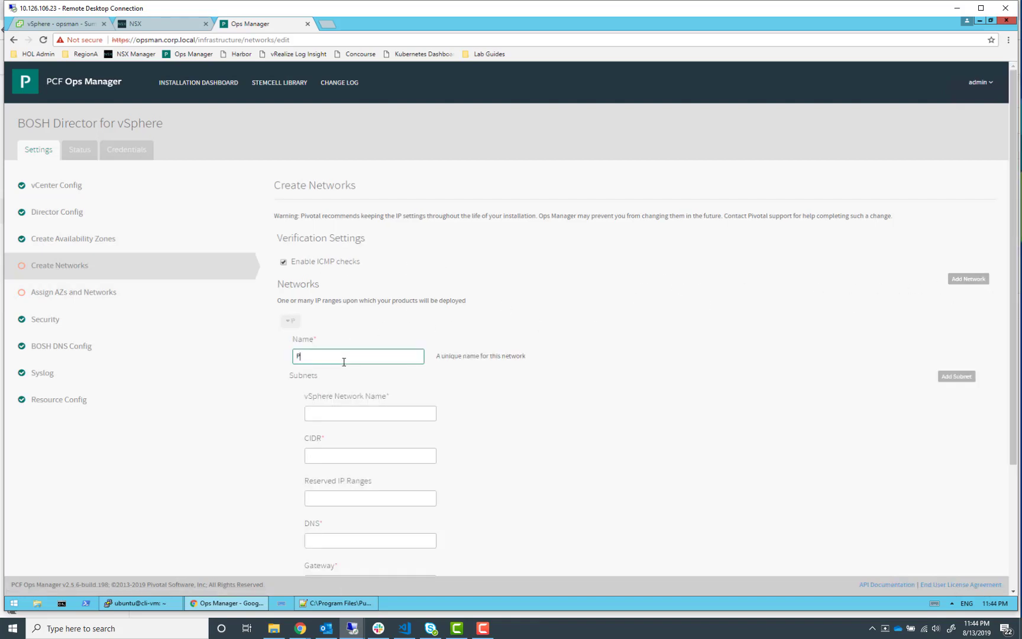
type("KS-MGMT")
key("Tab")
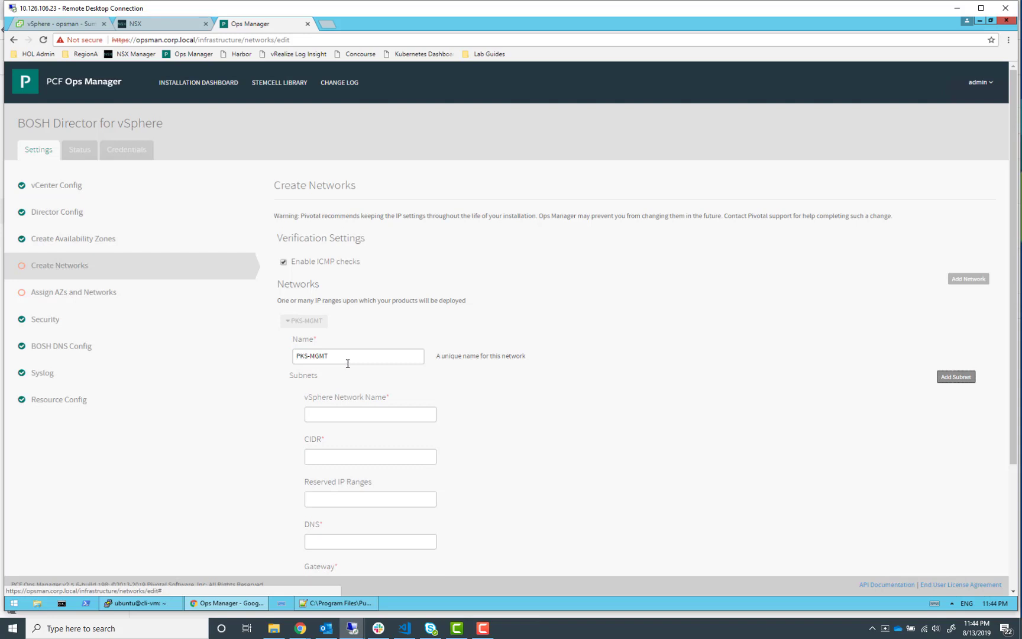
Set the PKS-MGMT subnet's vSphere network name to ls-pks-mgmt and CIDR to 172.31.0.0/24
left_click(353, 408)
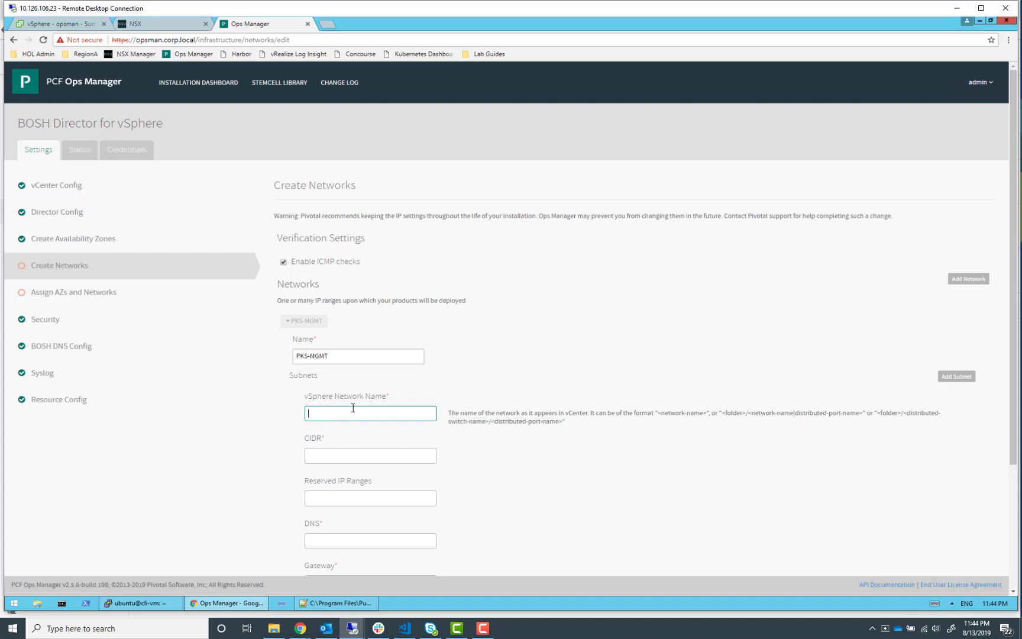
type("ls-pks-mgmt")
key("Tab")
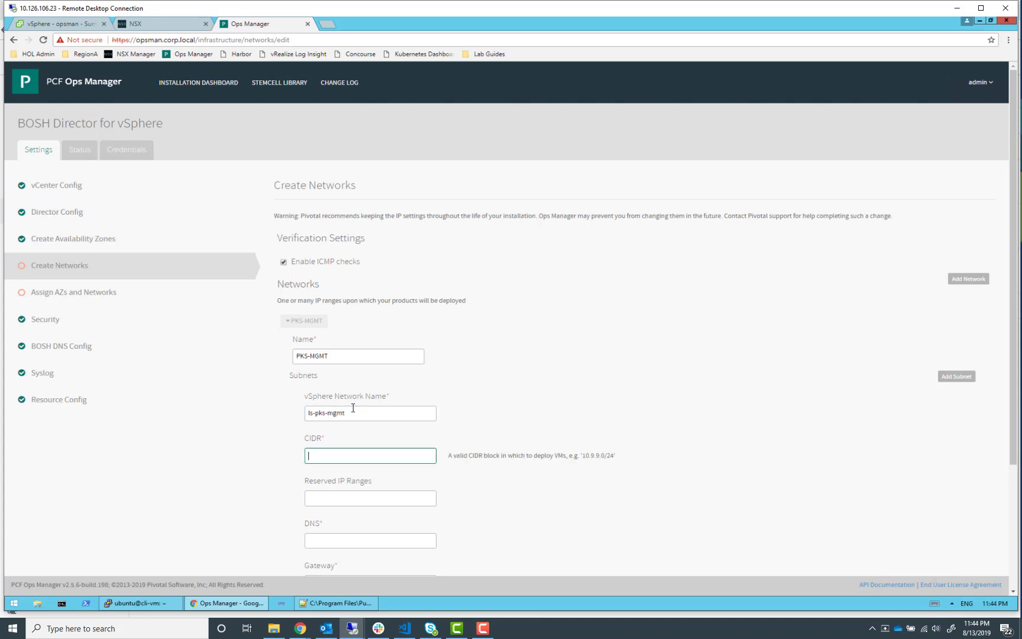
type("172.31.0.0/24")
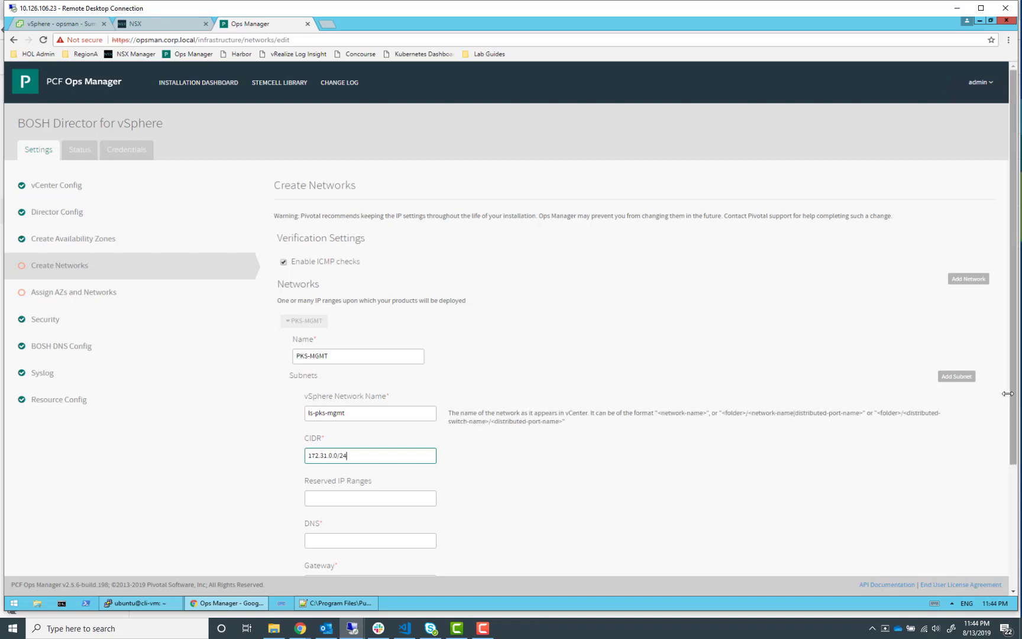
key("Tab")
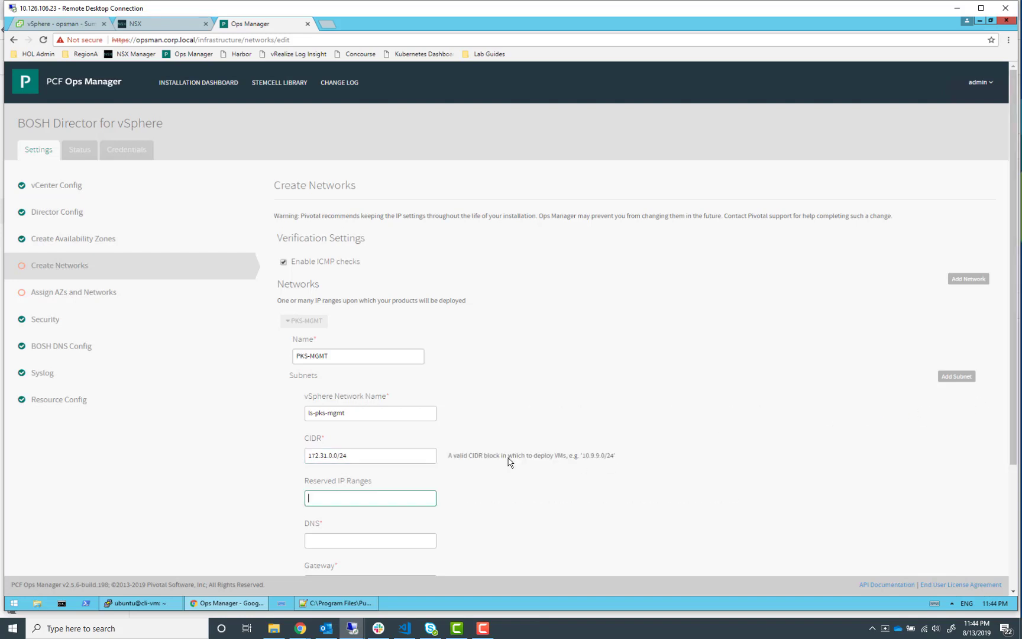
Reserve the IP ranges 172.31.0.1, 172.31.0.3 in the PKS-MGMT subnet
type("172.31.0.1, 172.31.0.3")
key("Tab")
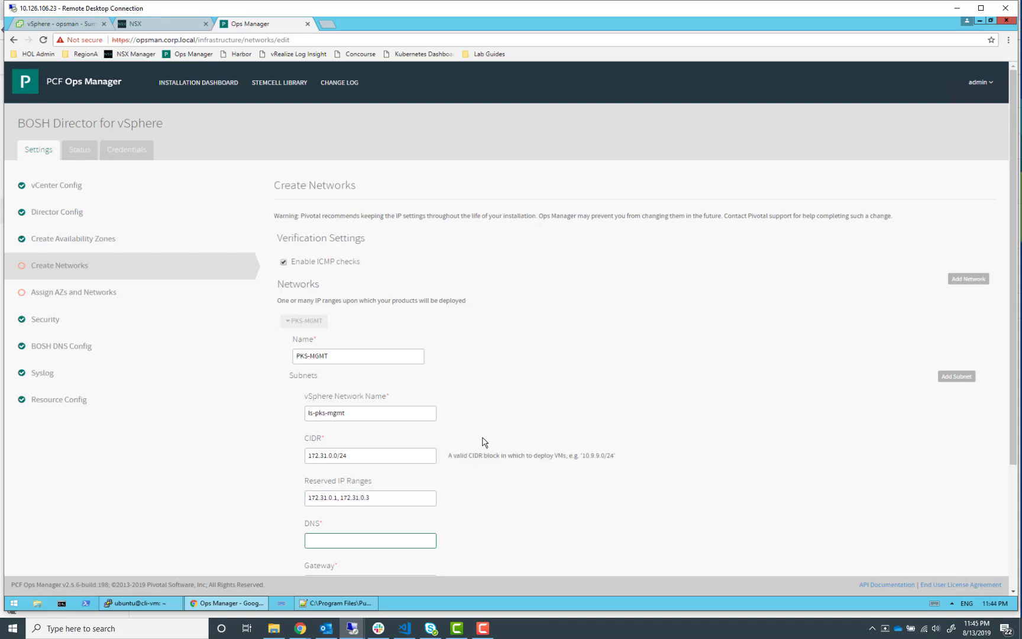
Set the PKS-MGMT subnet's DNS to 192.168.110.10 and its gateway to 172.31.0.1
scroll(481, 442, "down", 2)
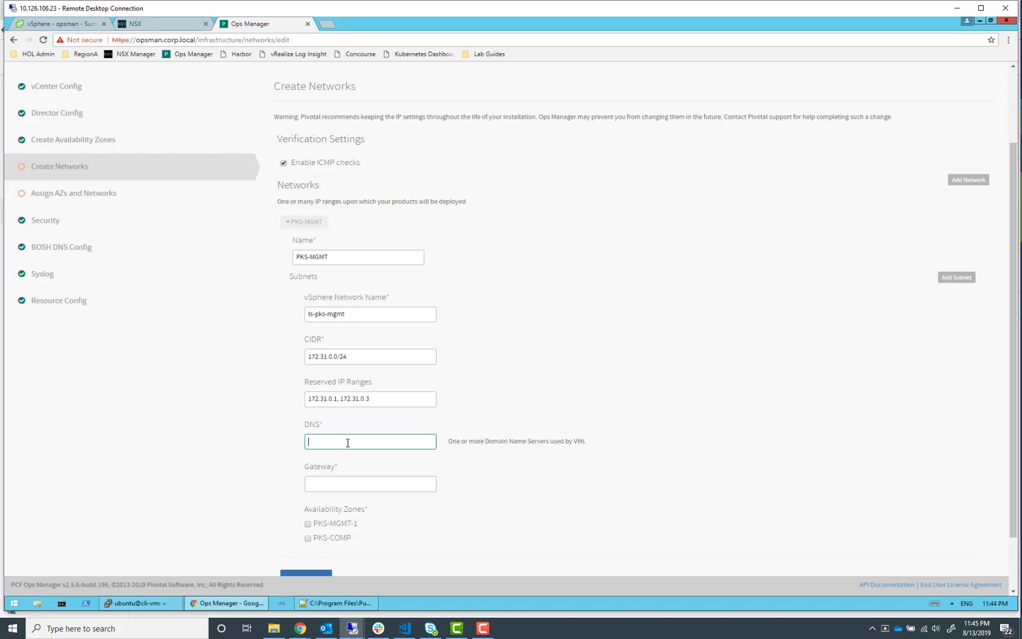
type("192.168.110.10")
left_click(341, 485)
type("172.31.0.")
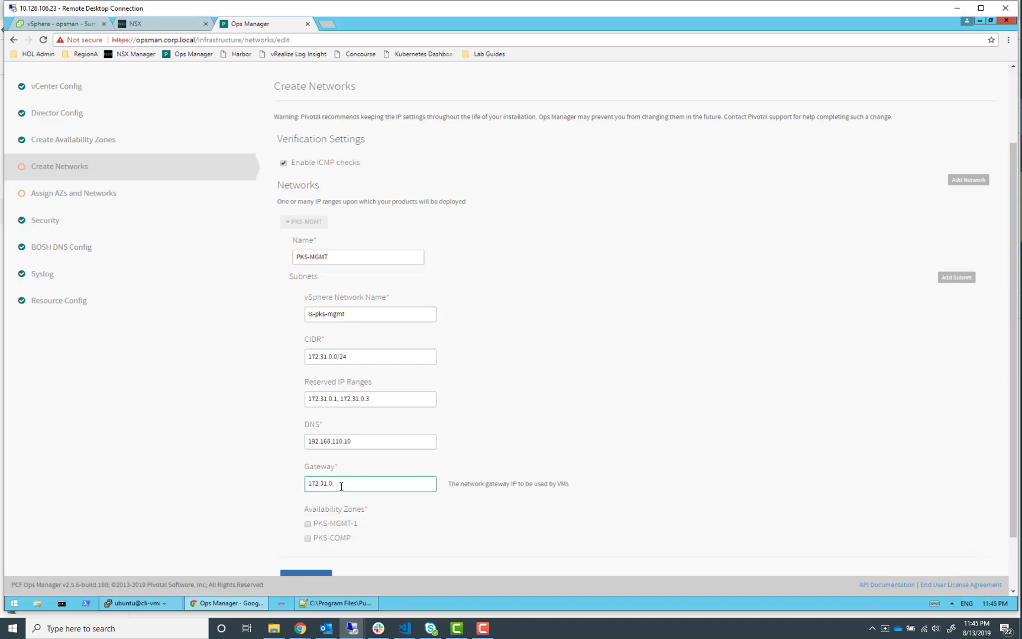
type("1")
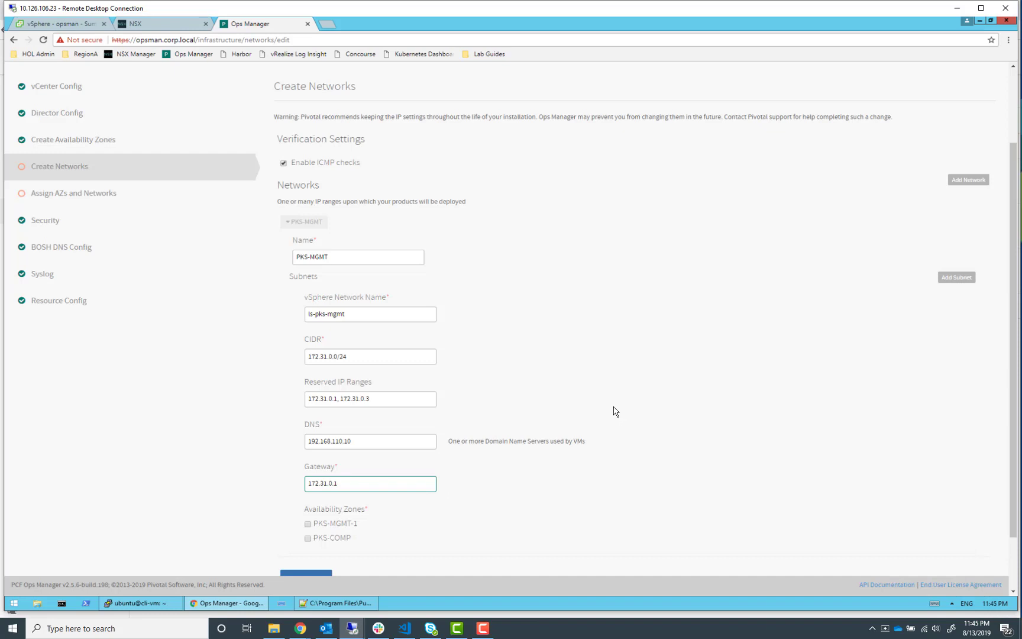
Enable the PKS-MGMT-1 and PKS-COMP availability zones for the subnet and save the network
scroll(613, 413, "down", 1)
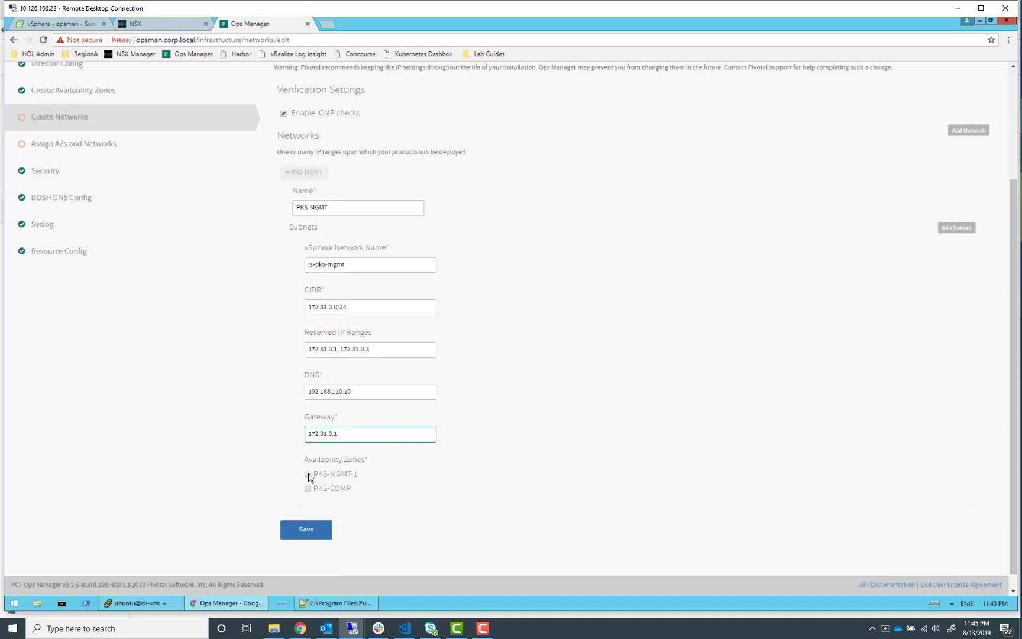
left_click(307, 474)
left_click(309, 489)
scroll(490, 501, "up", 3)
scroll(489, 502, "down", 3)
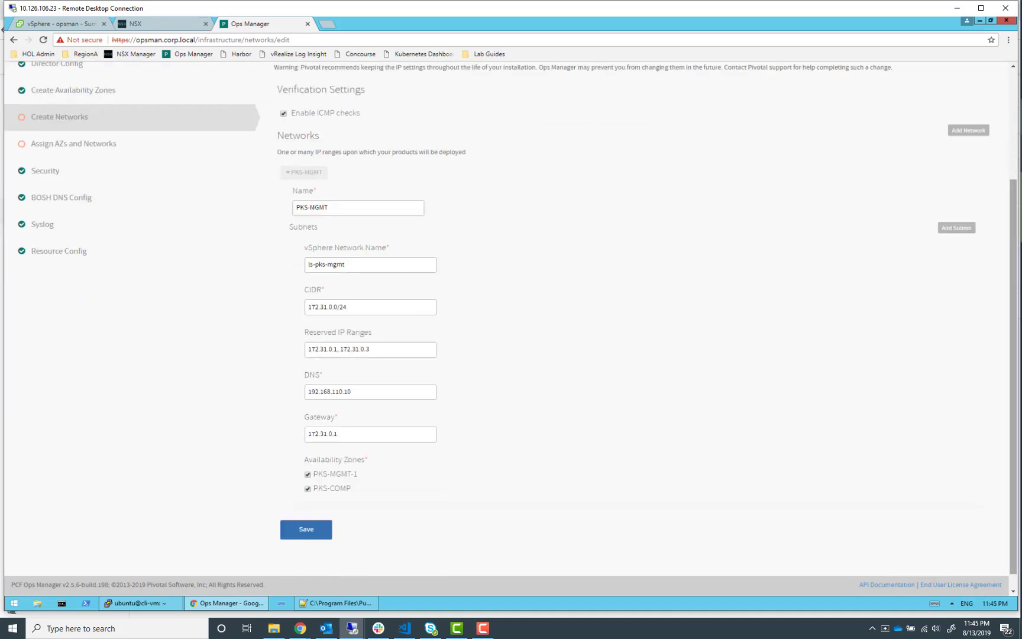
left_click(304, 528)
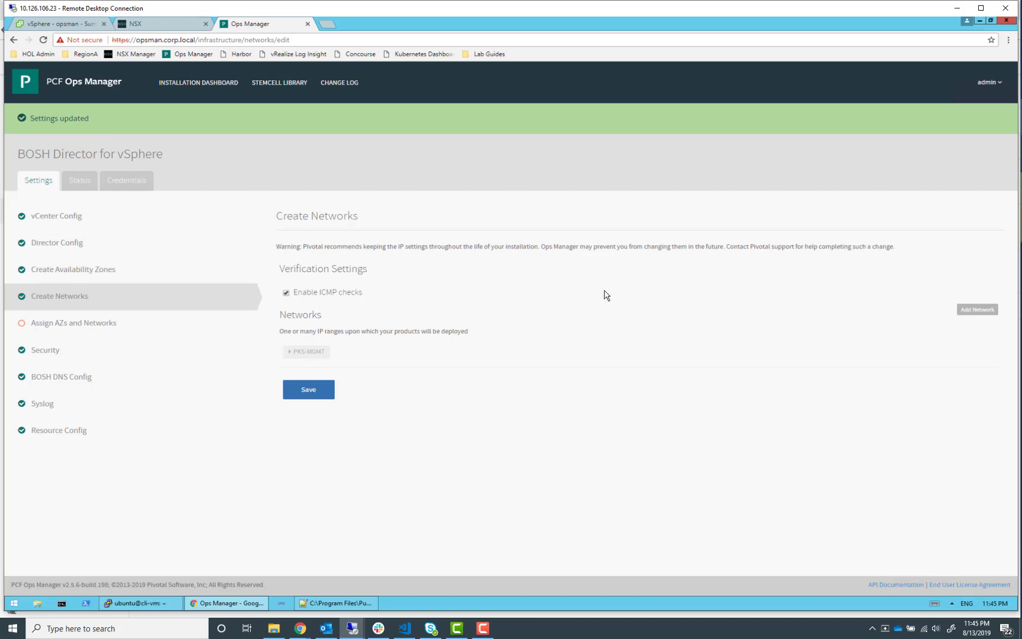
Assign the BOSH Director to singleton availability zone PKS-MGMT-1 and network PKS-MGMT, and save
left_click(128, 324)
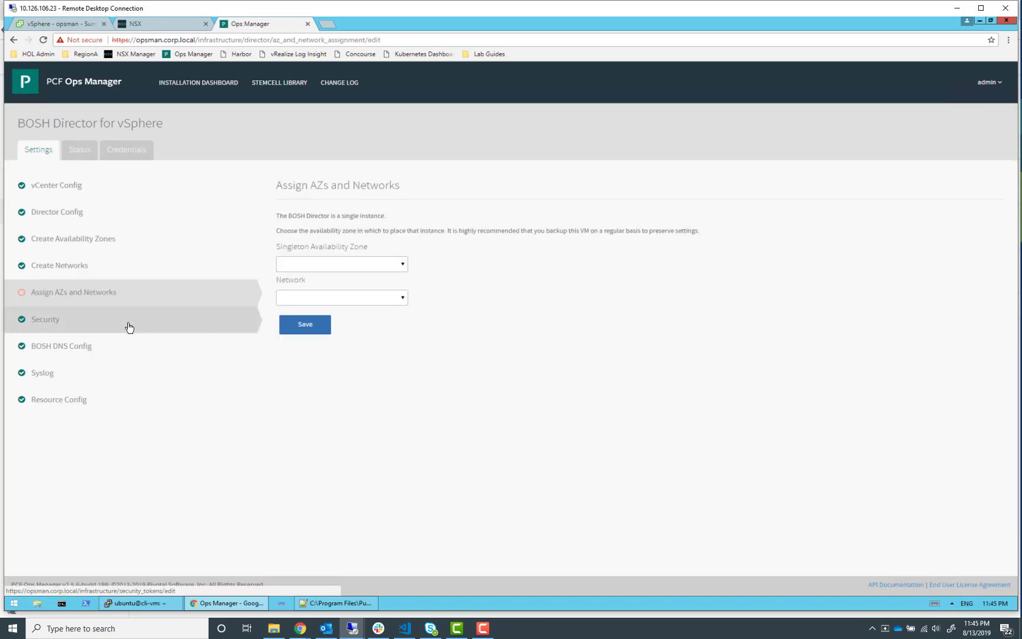
left_click(396, 269)
left_click(349, 295)
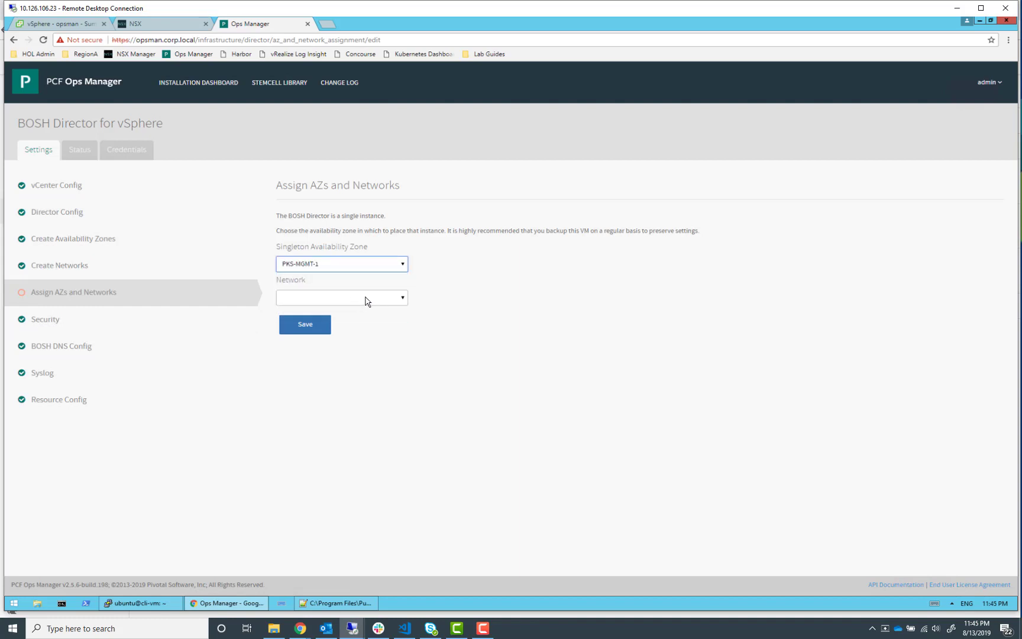
left_click(377, 299)
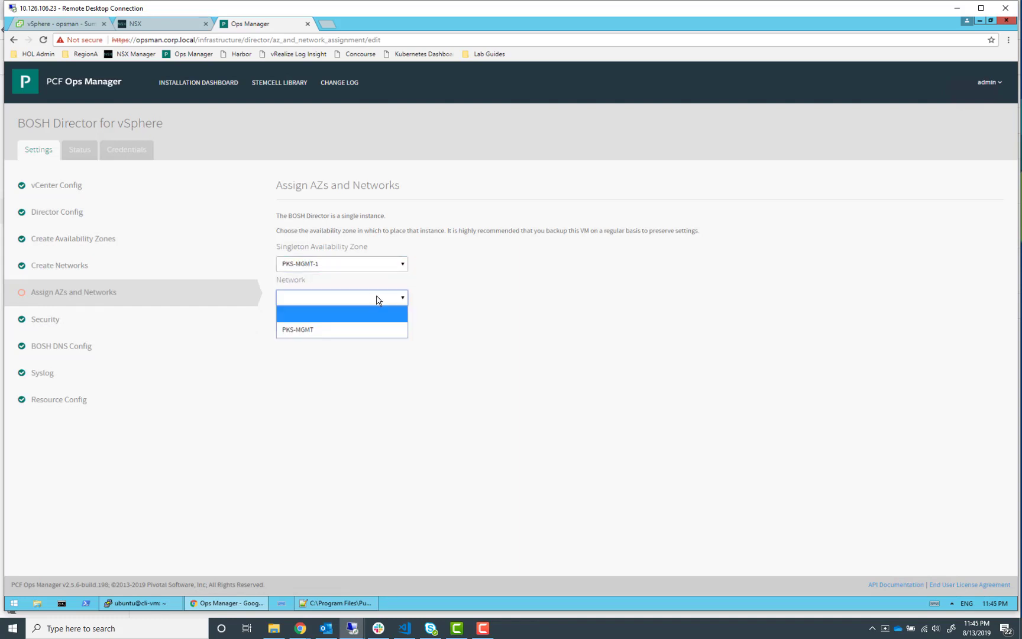
left_click(359, 330)
left_click(326, 330)
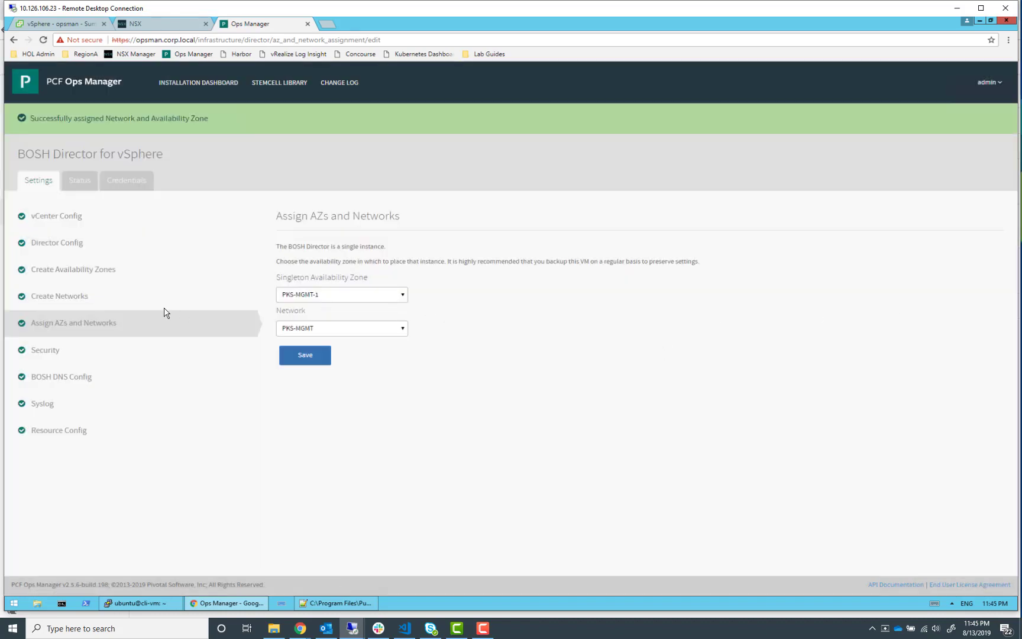
In Security, include the OpsManager Root CA in trusted certificates and save
left_click(48, 350)
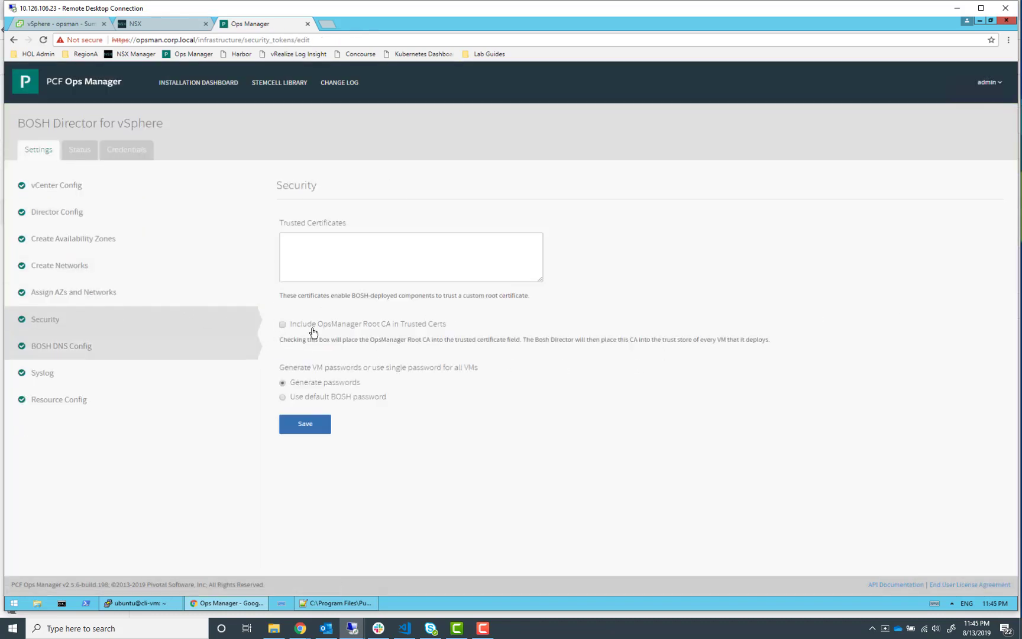
left_click(283, 324)
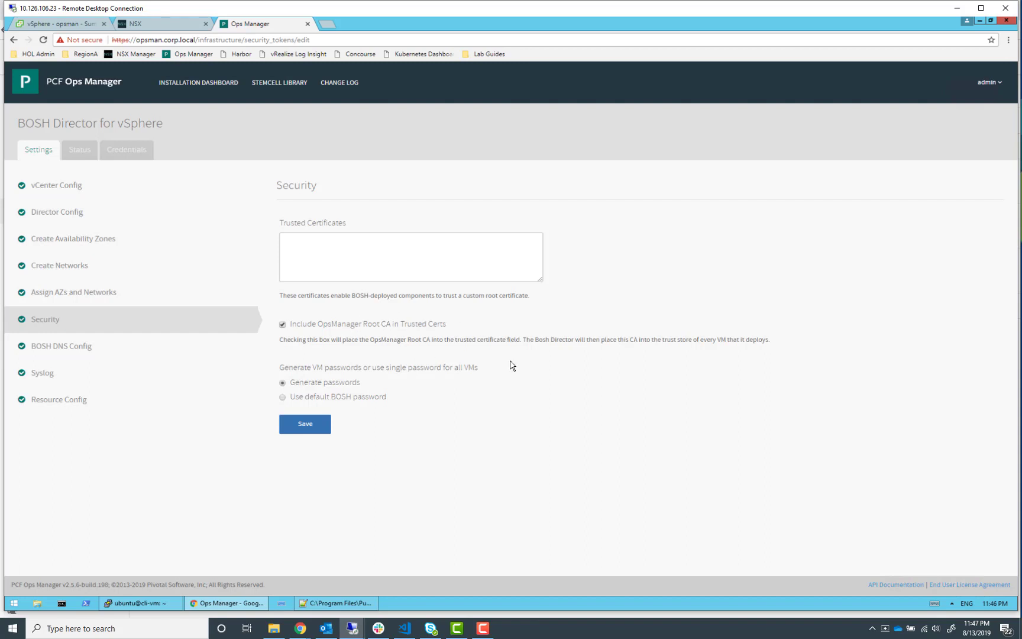
left_click(320, 423)
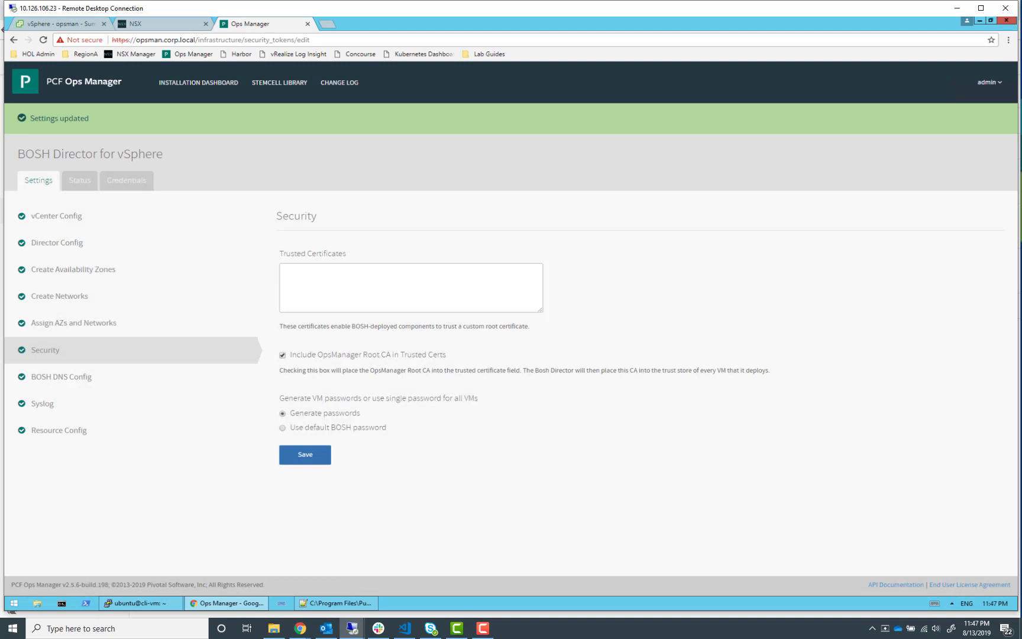
In Resource Config, set the Master Compilation Job VM type to medium.disk and save
left_click(77, 433)
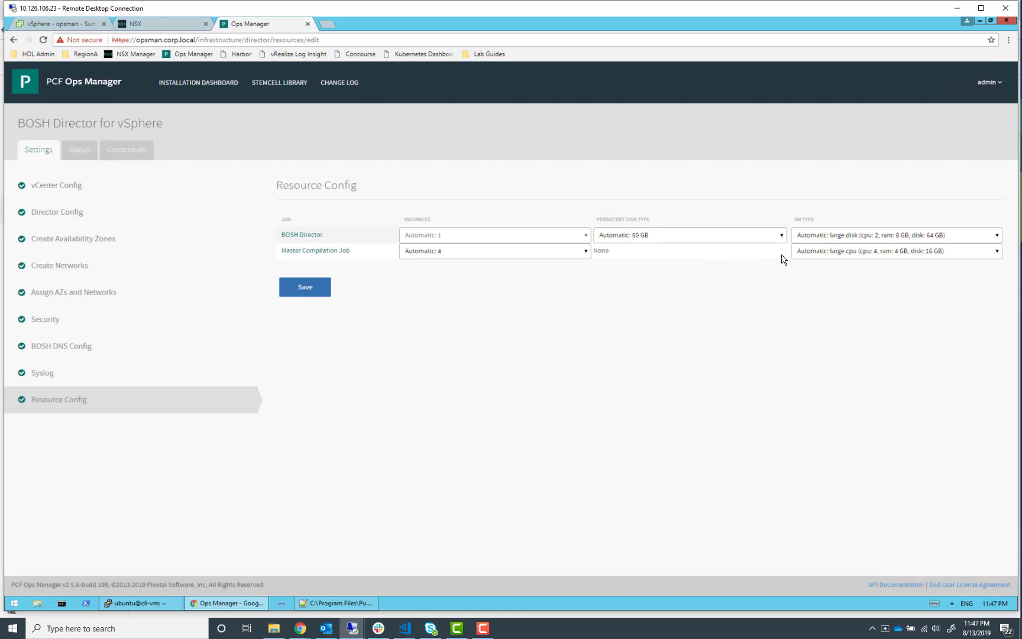
left_click(833, 254)
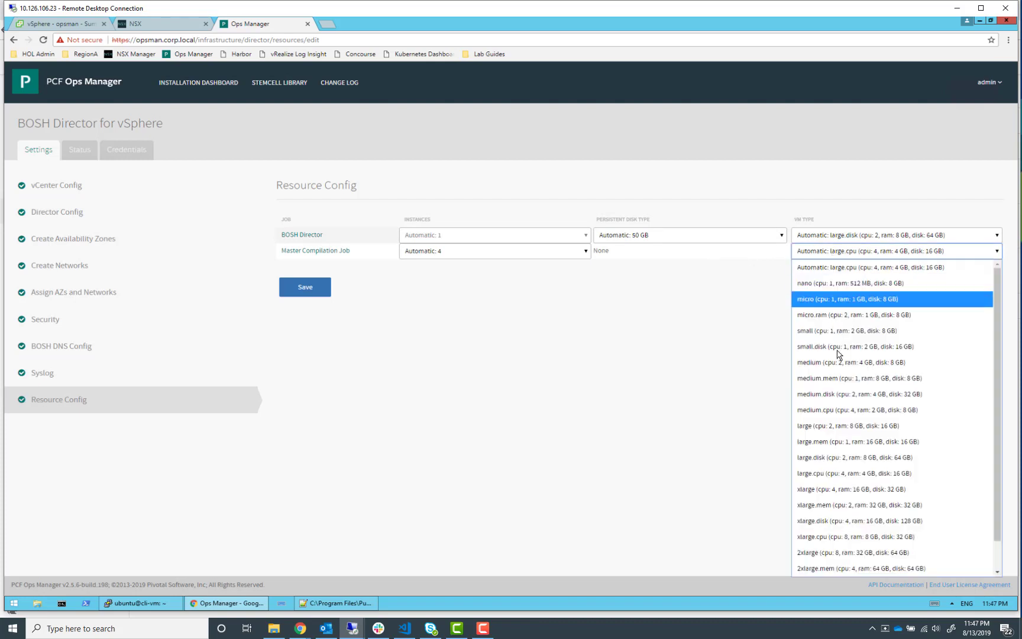
left_click(853, 394)
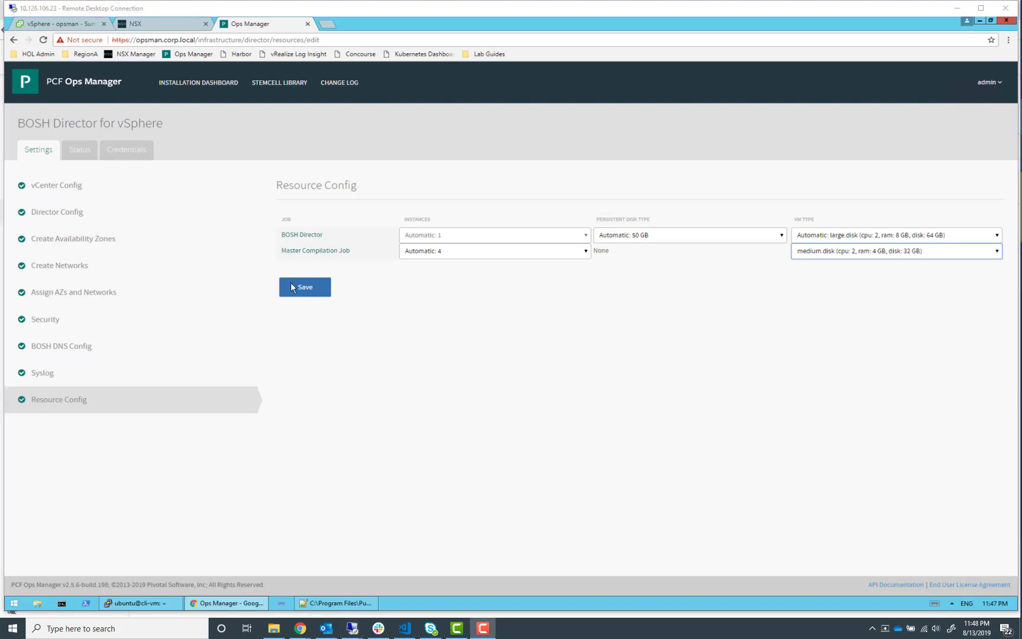
left_click(313, 288)
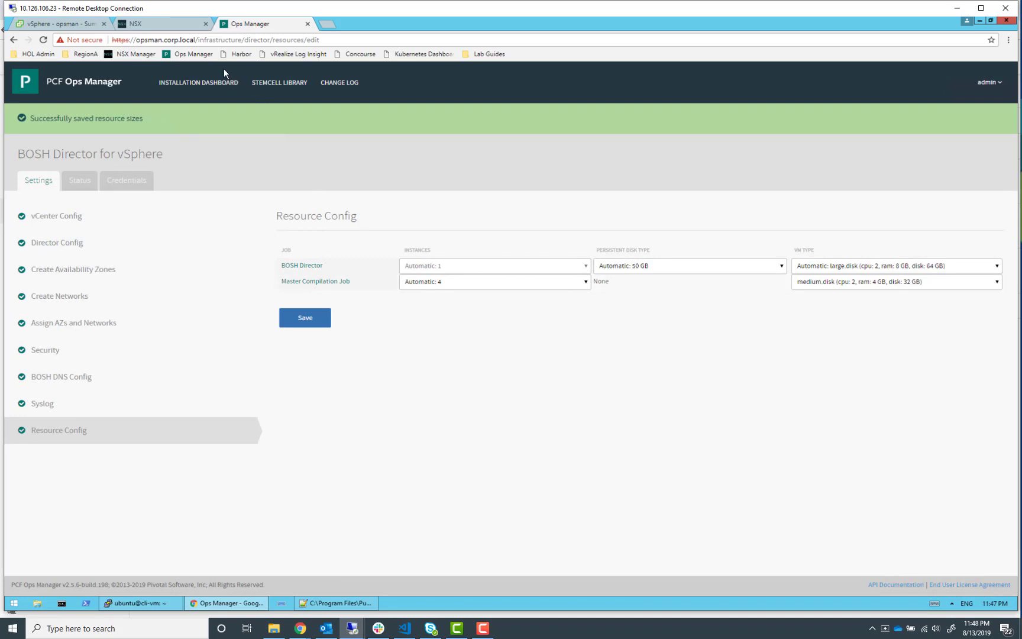
Reopen the BOSH Director tile from the installation dashboard and check its Syslog settings
left_click(213, 84)
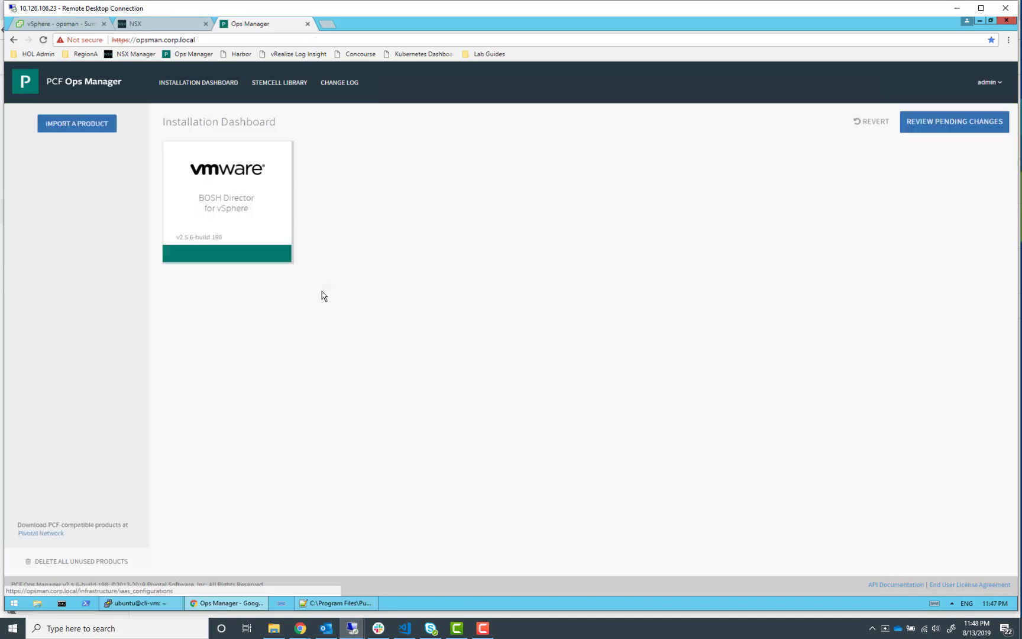
left_click(278, 203)
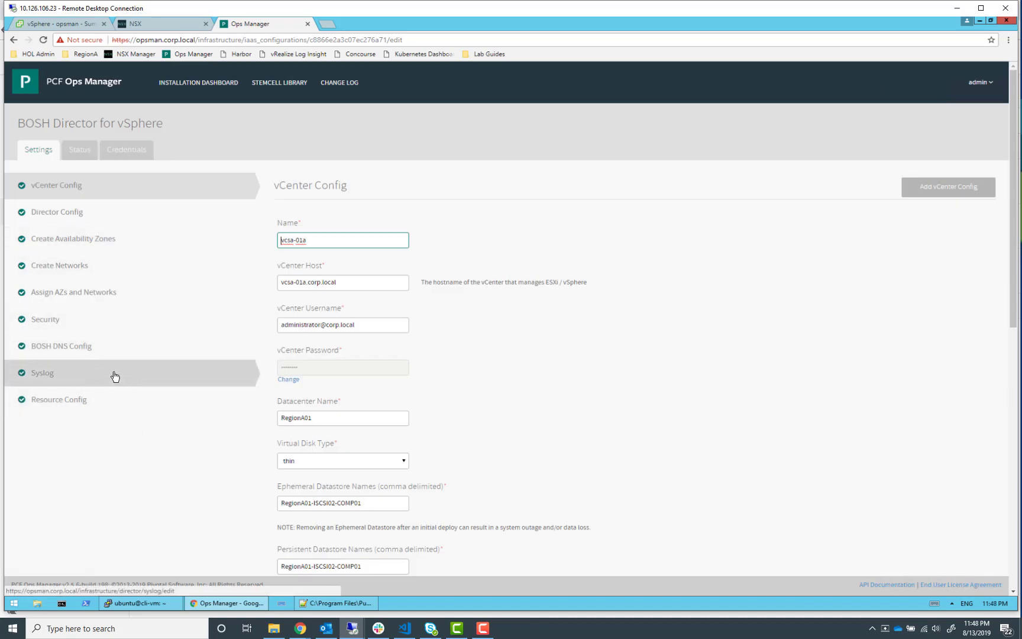
left_click(161, 368)
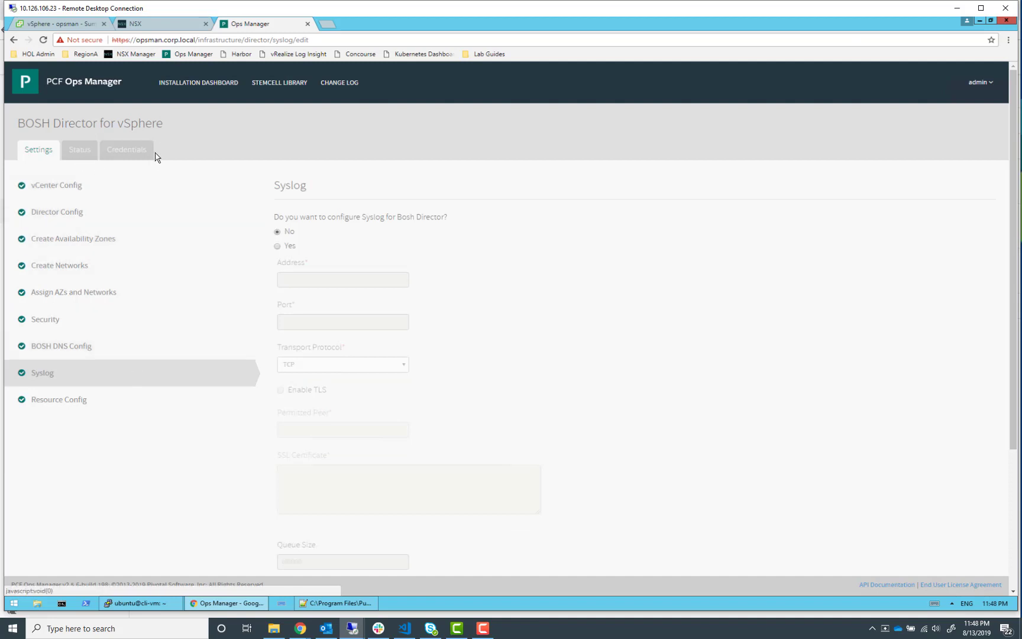
left_click(194, 84)
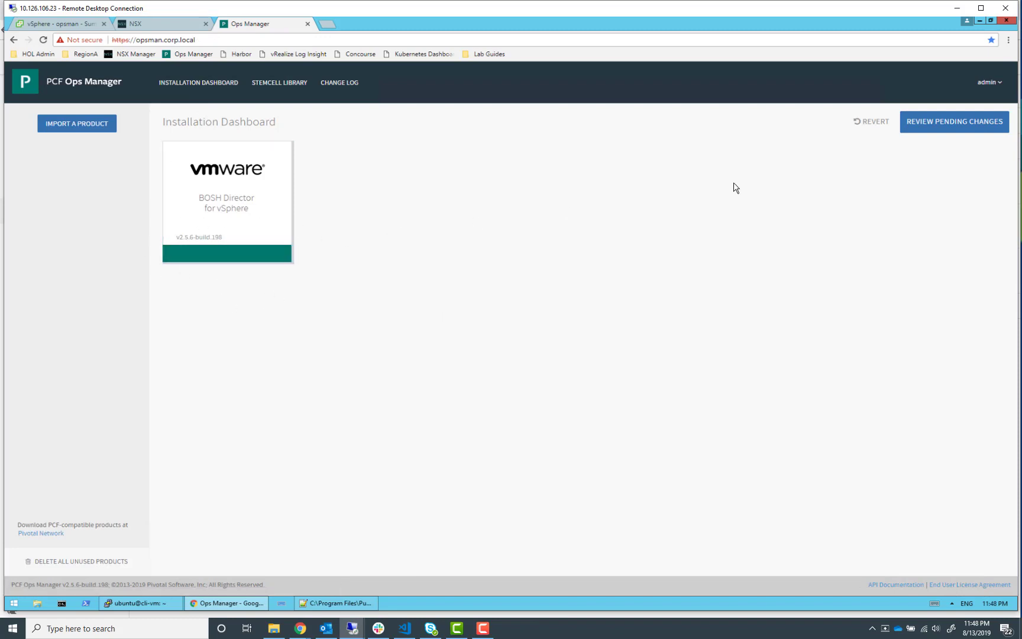
Review pending changes and apply them to deploy the BOSH Director
left_click(949, 120)
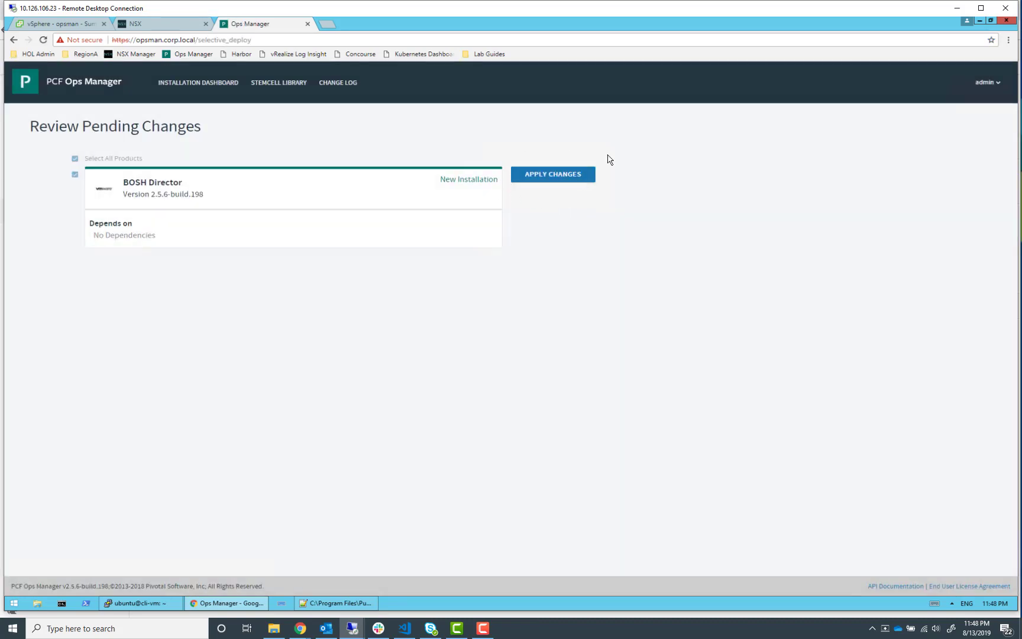
left_click(552, 180)
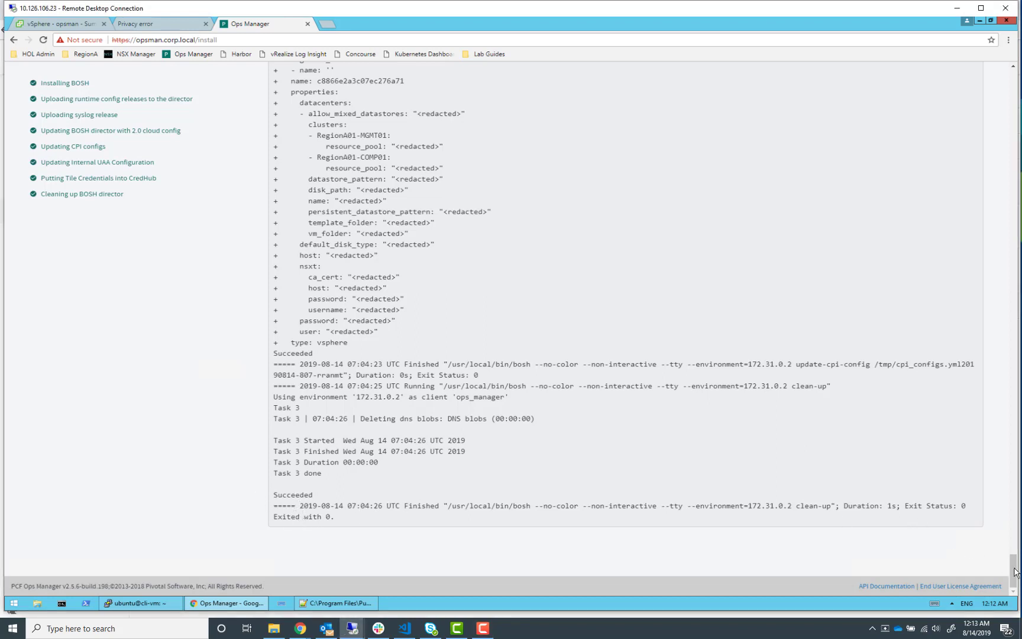
left_click_drag(1014, 570, 992, 63)
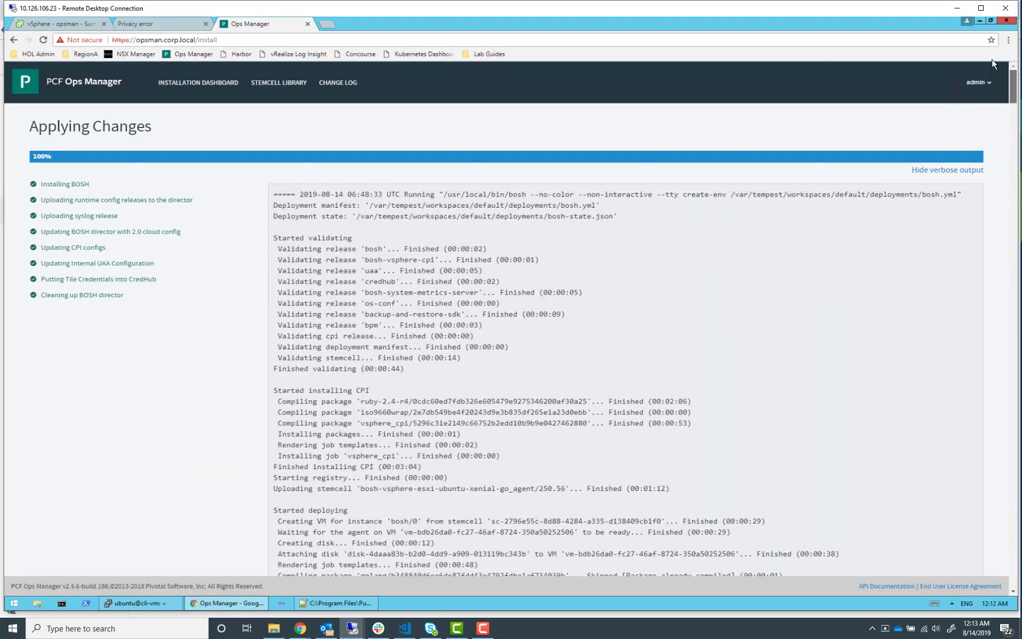
In the vSphere Client, inspect the BOSH director and stemcell VMs in the pks-mgmt-1 resource pool
left_click(59, 30)
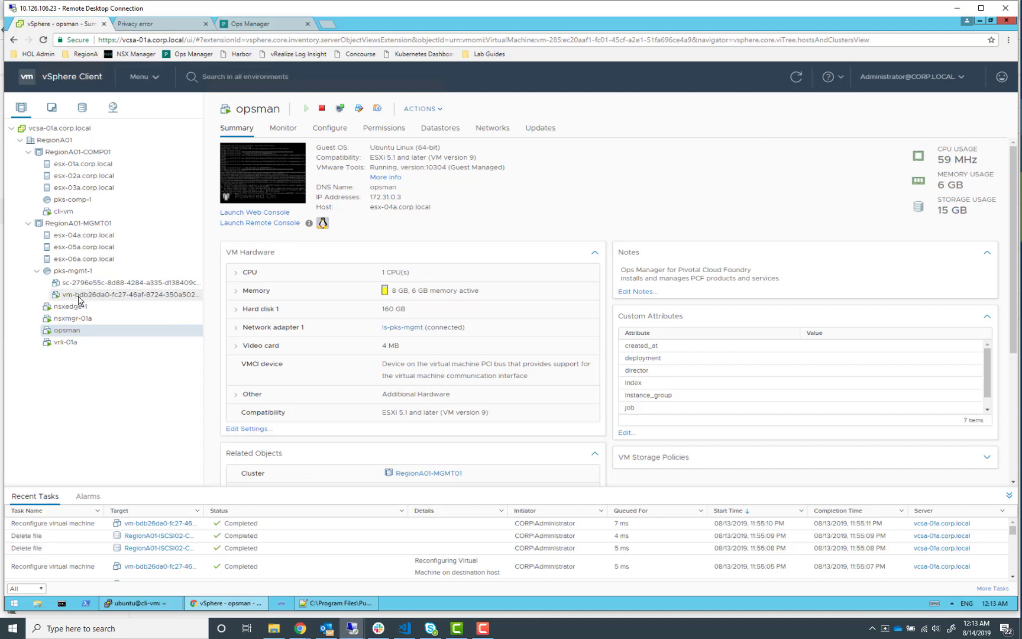
left_click(78, 300)
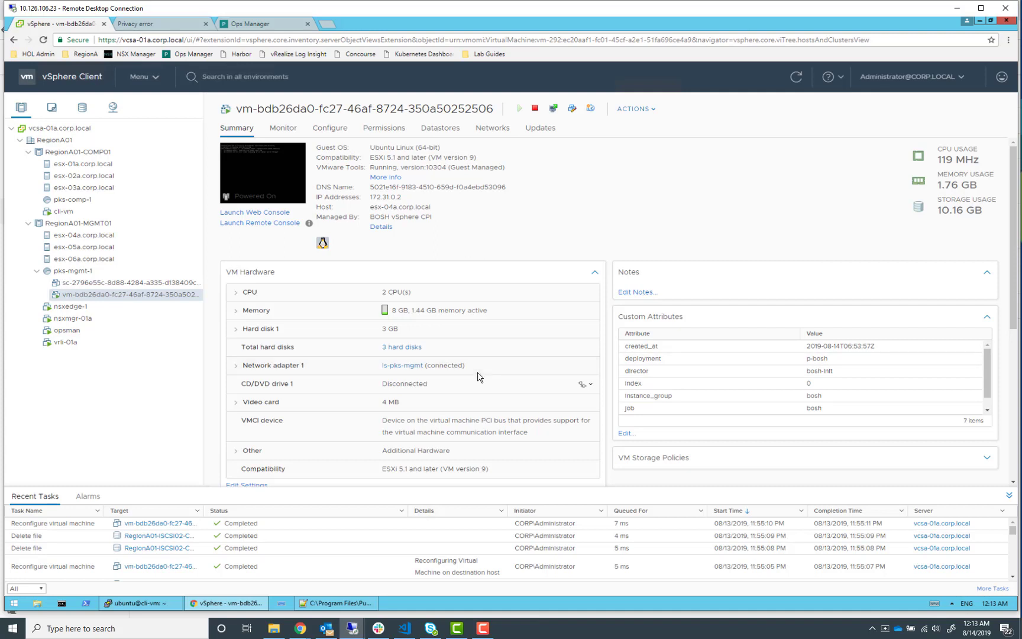
left_click(112, 283)
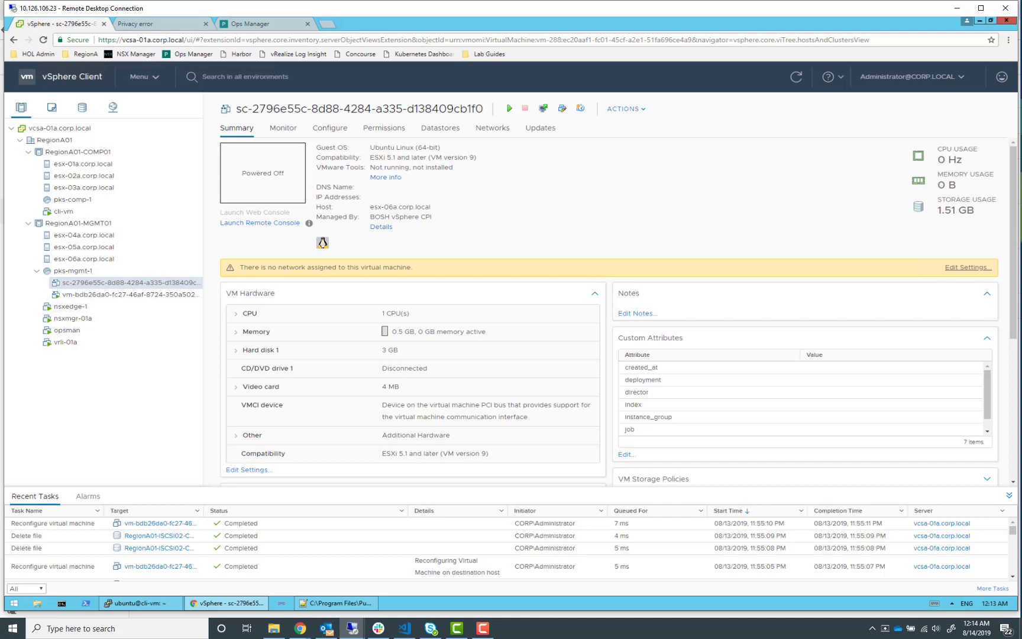
Switch to the lab guide and read the Step 3: Prep for PKS Install instructions
key("alt+Tab")
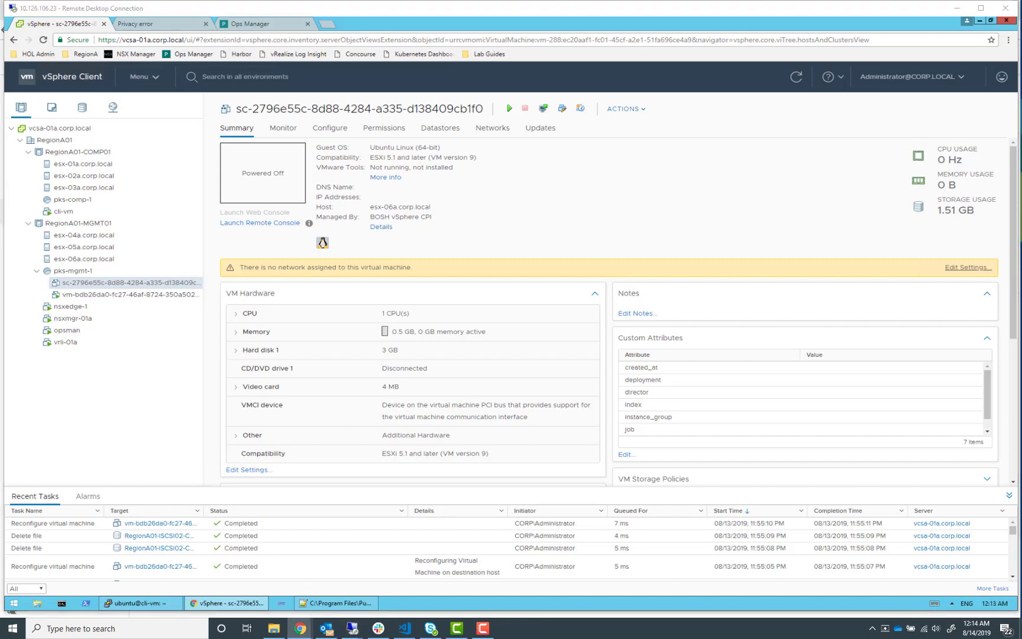
left_click_drag(1021, 50, 865, 2)
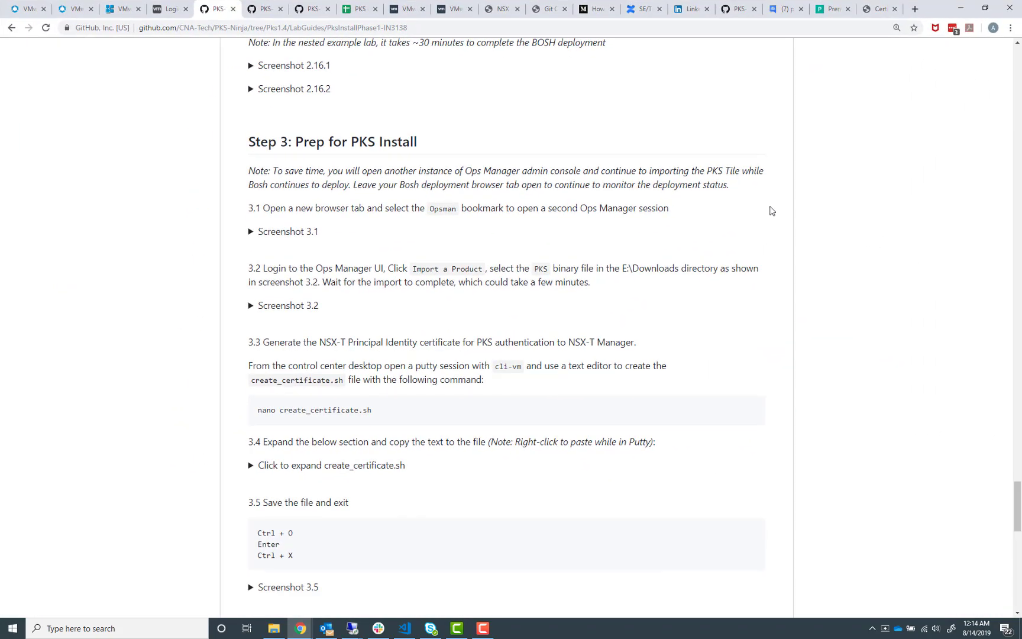
scroll(384, 185, "up", 2)
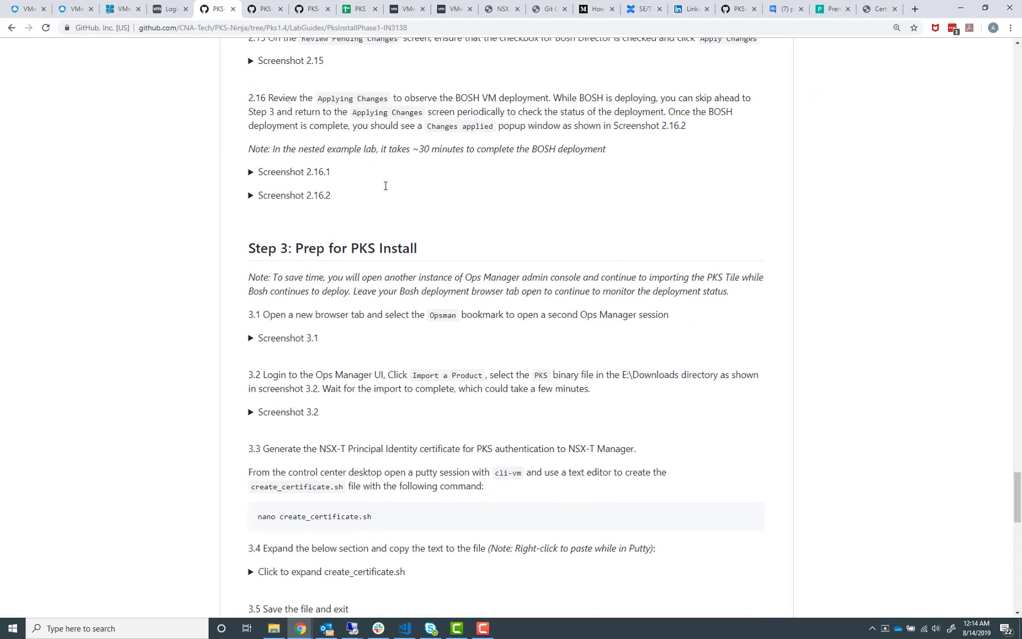
scroll(213, 255, "down", 2)
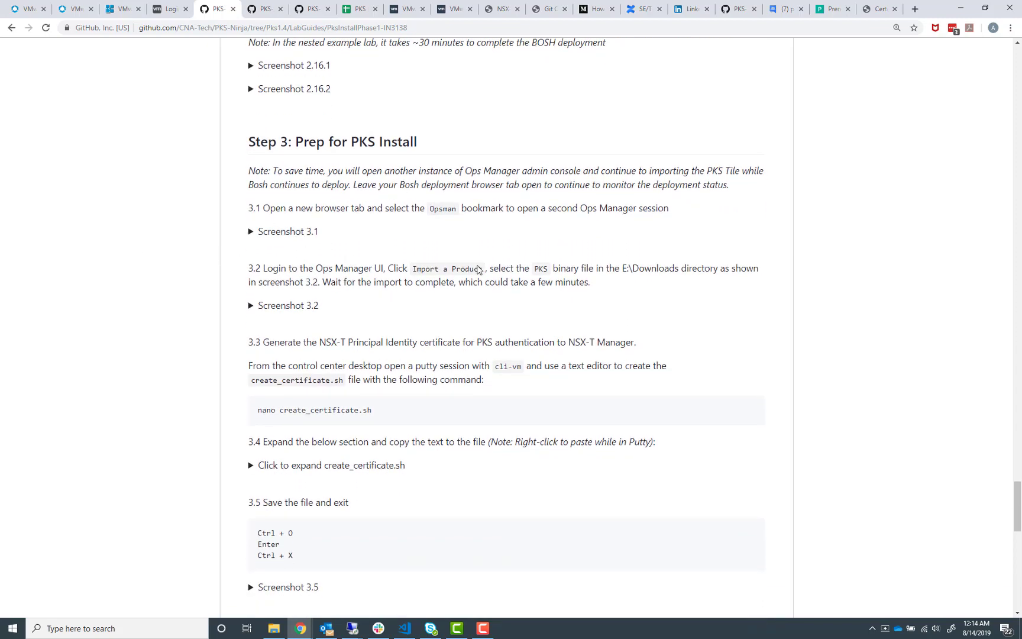
scroll(255, 463, "down", 3)
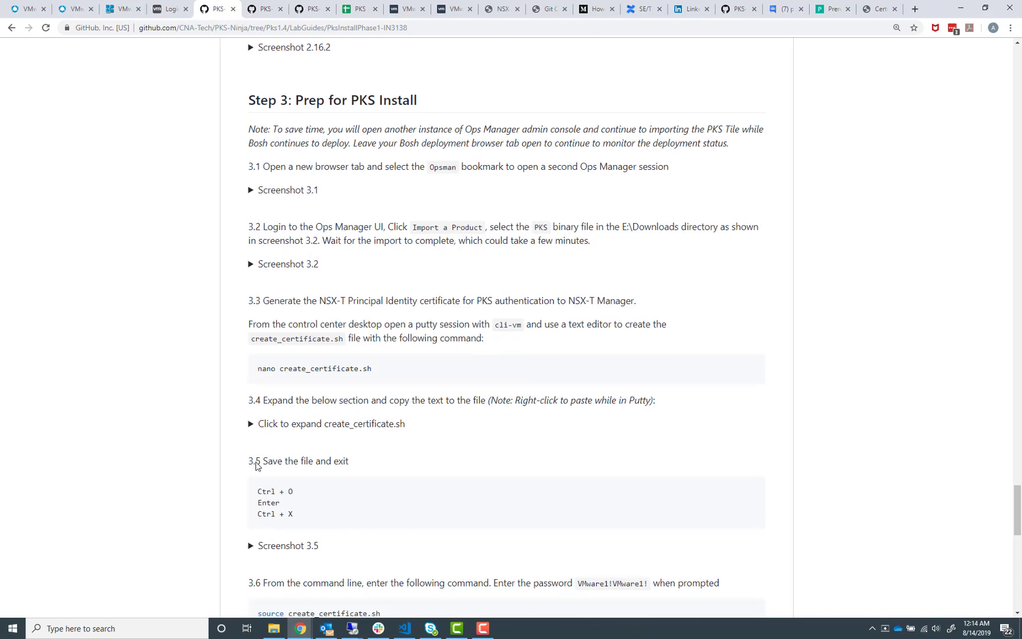
scroll(207, 447, "down", 4)
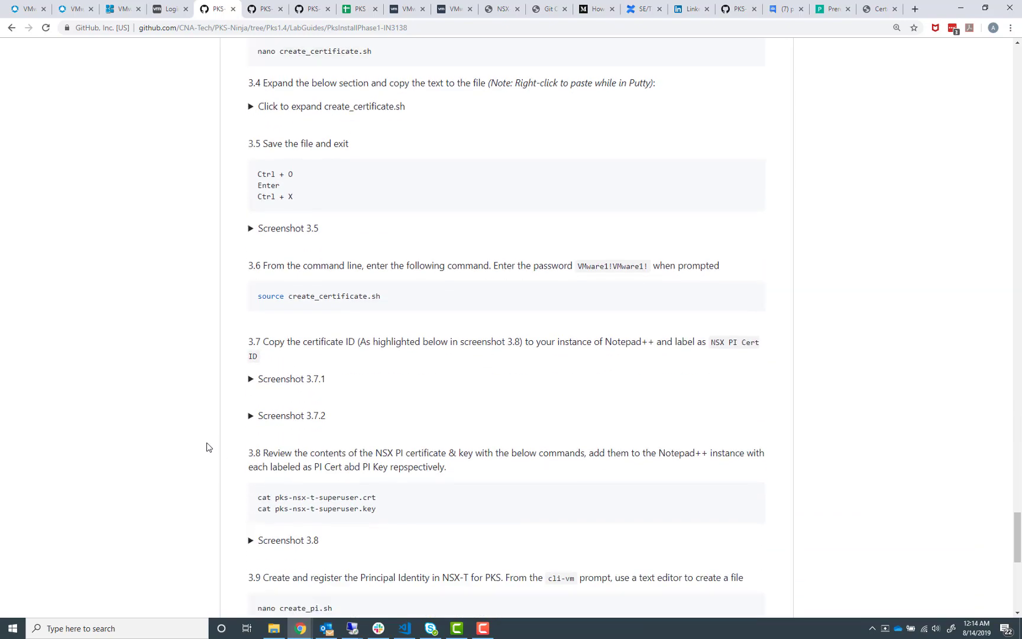
scroll(210, 446, "up", 5)
scroll(211, 445, "up", 5)
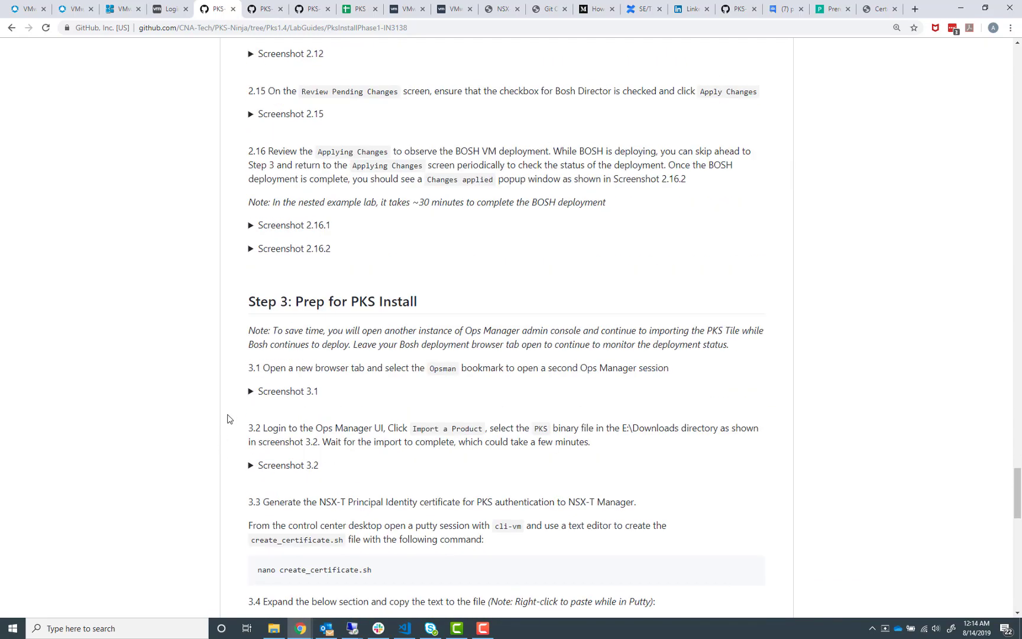
scroll(232, 408, "down", 2)
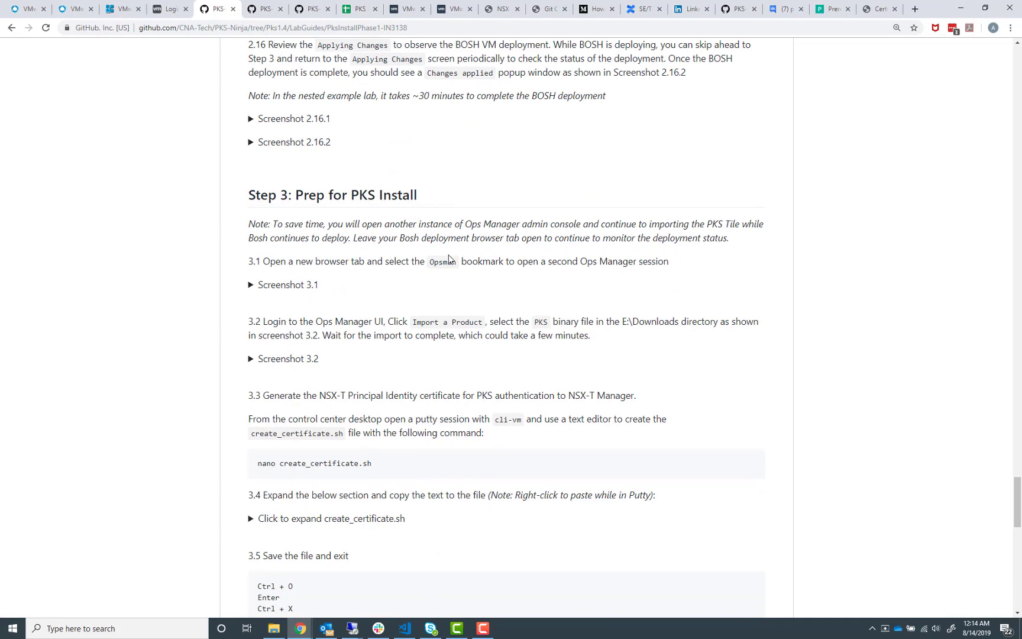
scroll(458, 305, "down", 2)
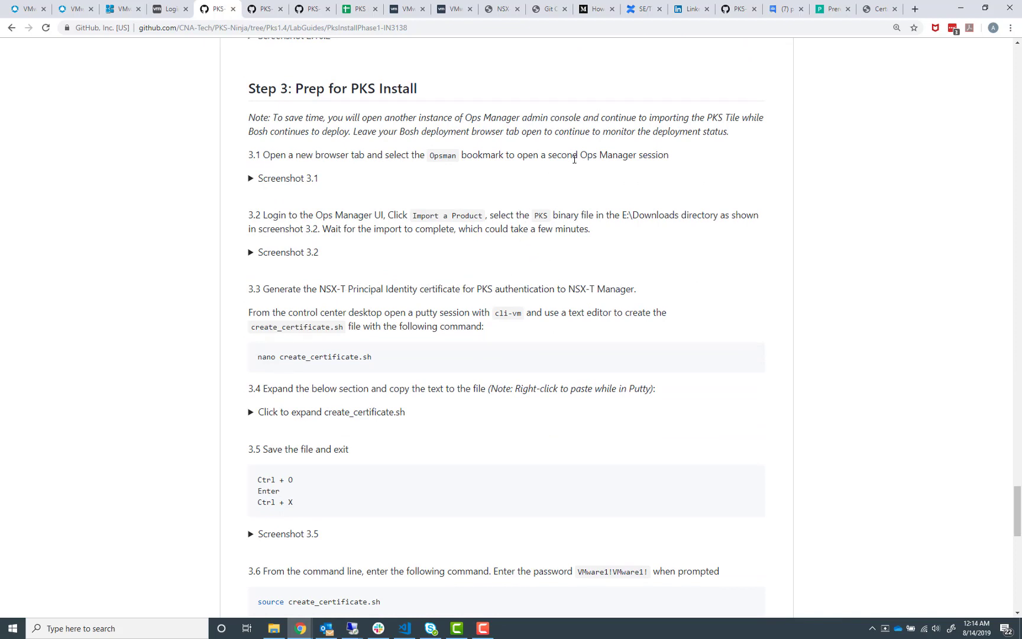
Import the pivotal-container-service-1.4.1-build.4 PKS tile from the E: drive Downloads folder into Ops Manager
left_click(961, 8)
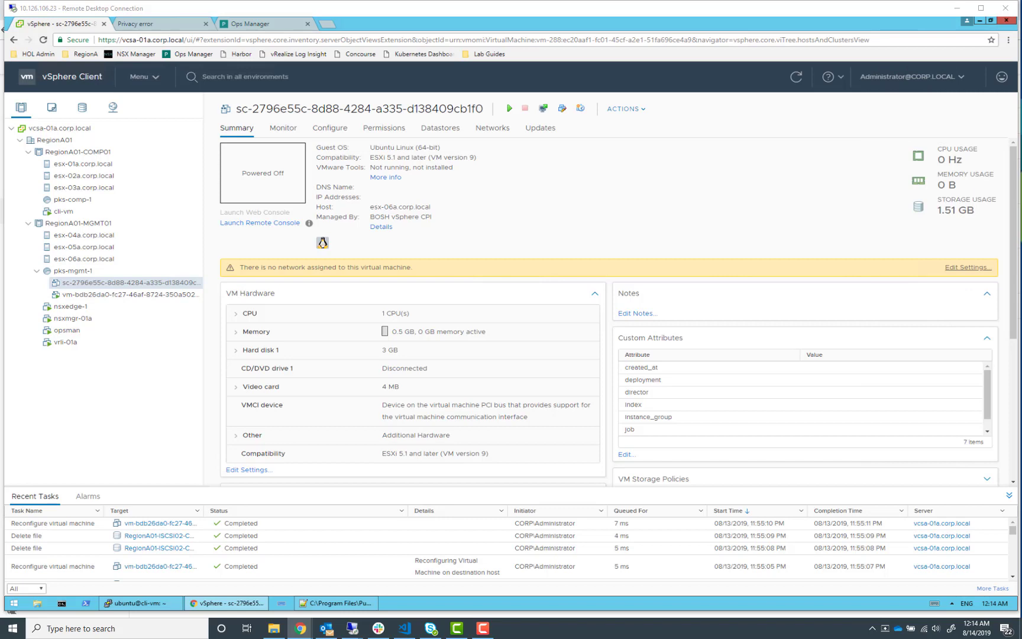
left_click(268, 24)
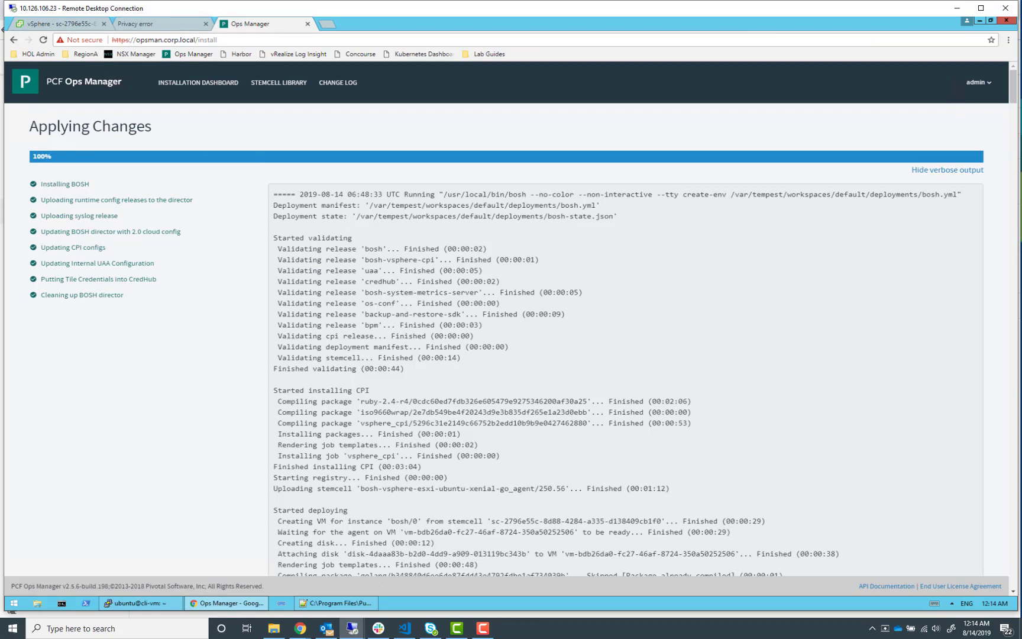
left_click(180, 85)
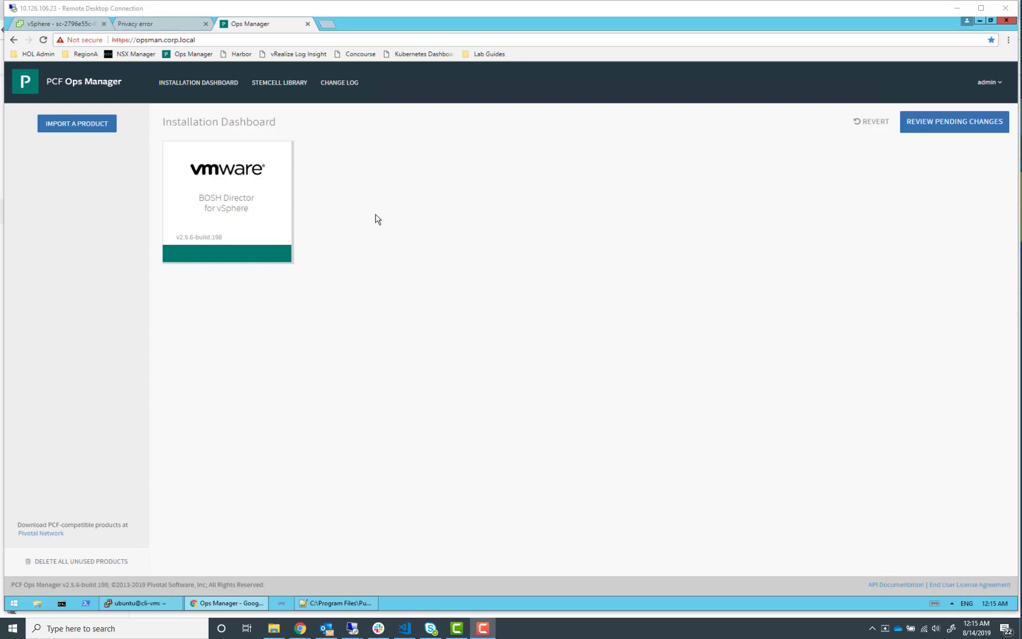
left_click(89, 125)
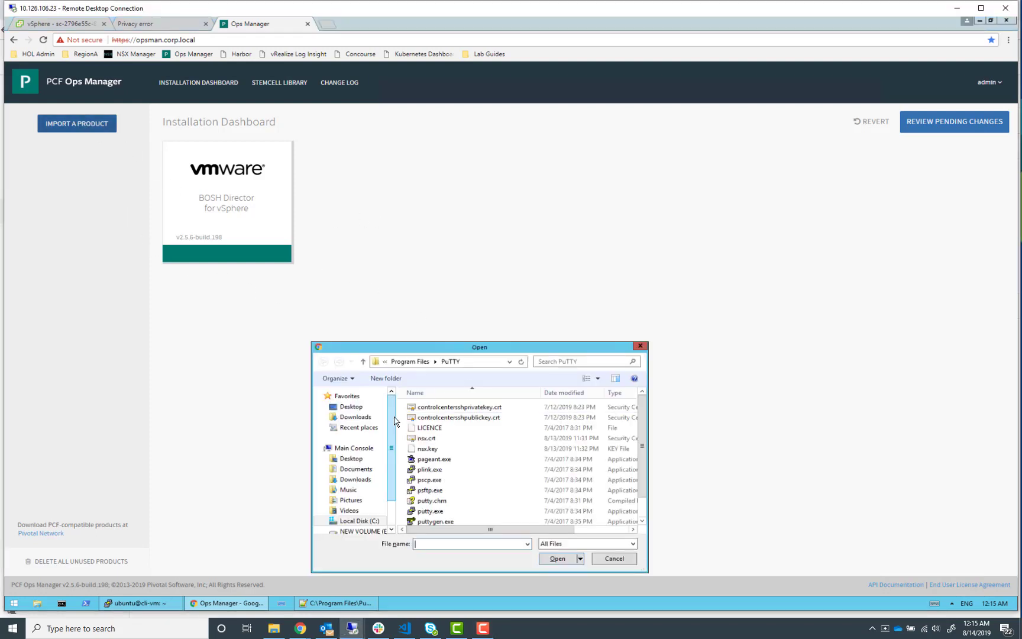
scroll(393, 508, "down", 1)
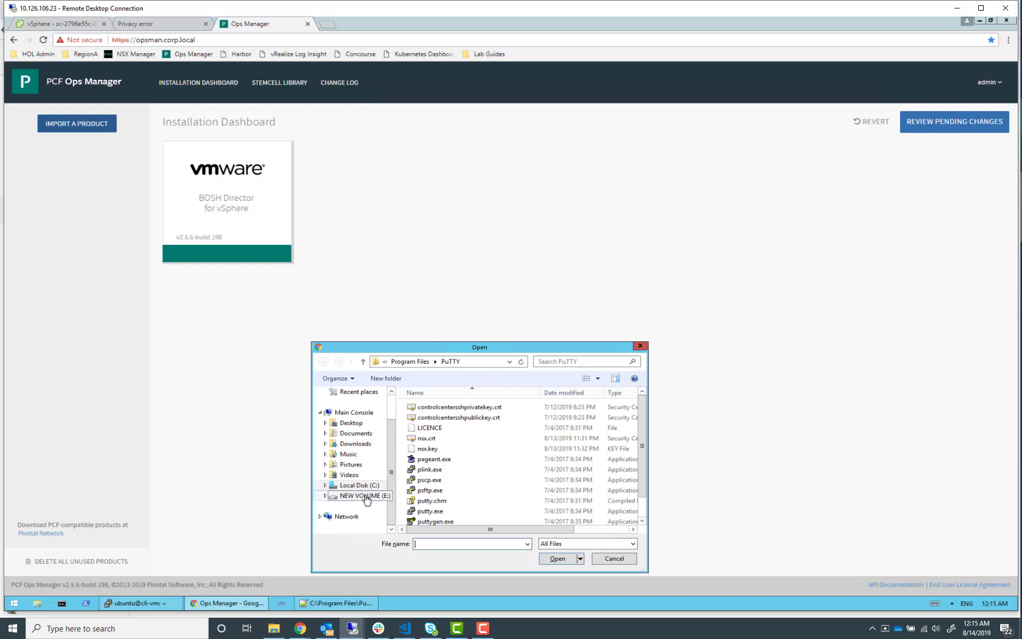
left_click(366, 497)
double_click(440, 408)
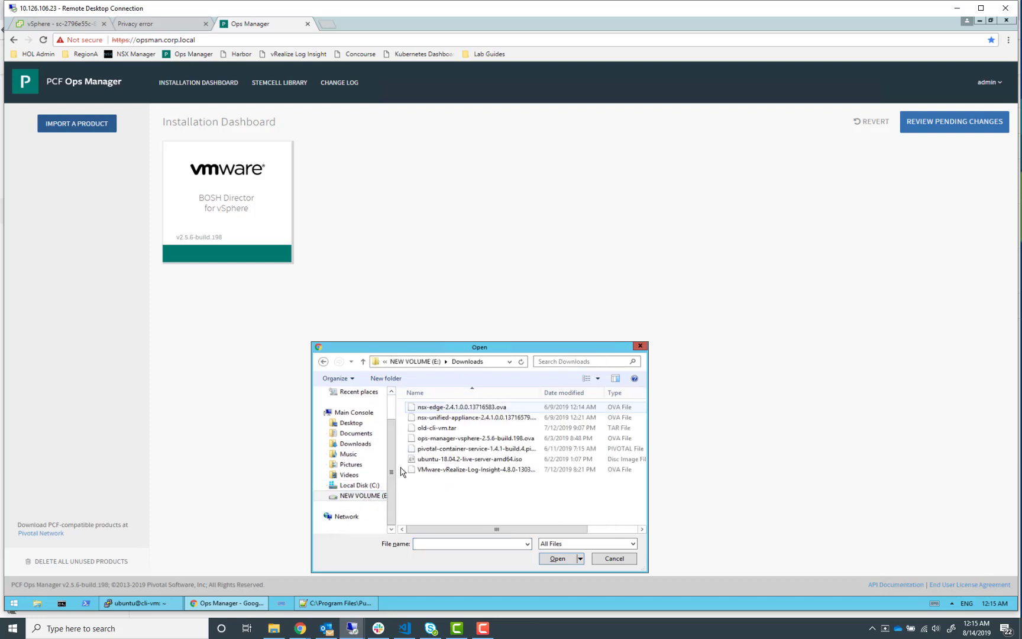
left_click(507, 449)
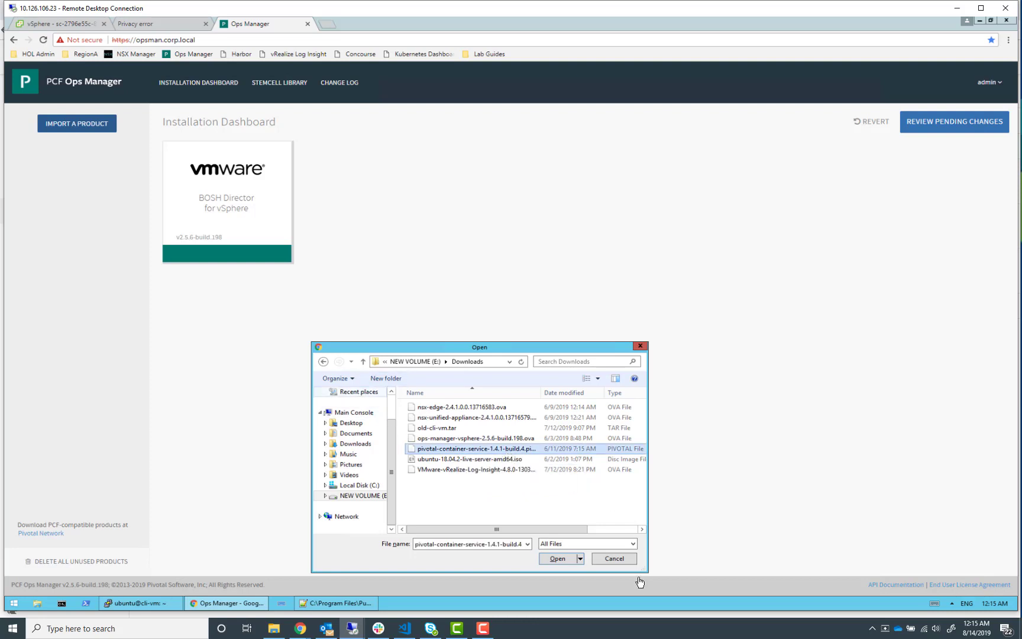
left_click(542, 558)
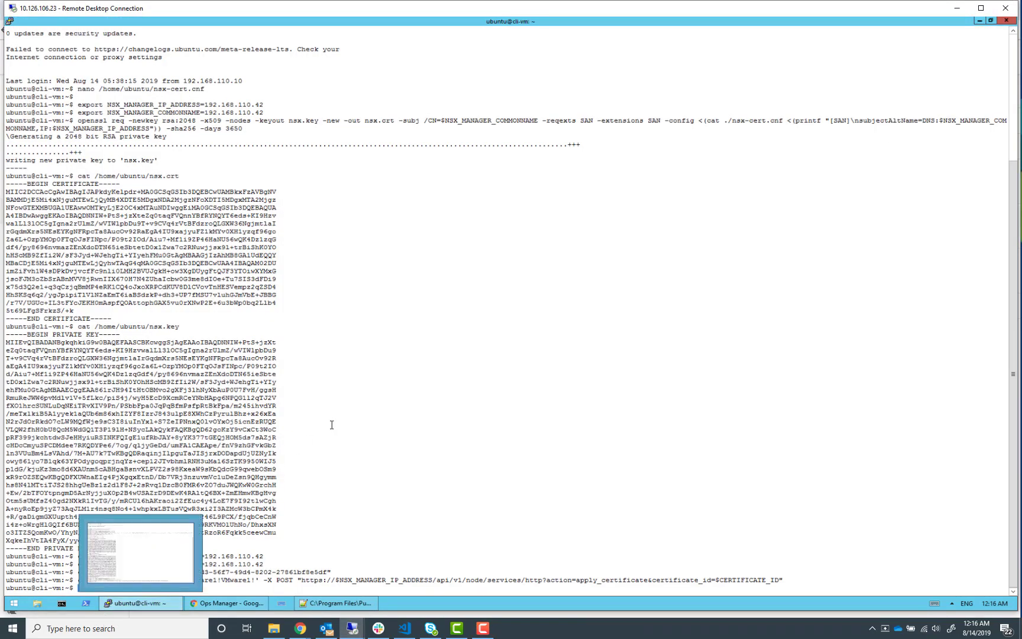
key("Return")
key("Return")
key("Return")
key("Return")
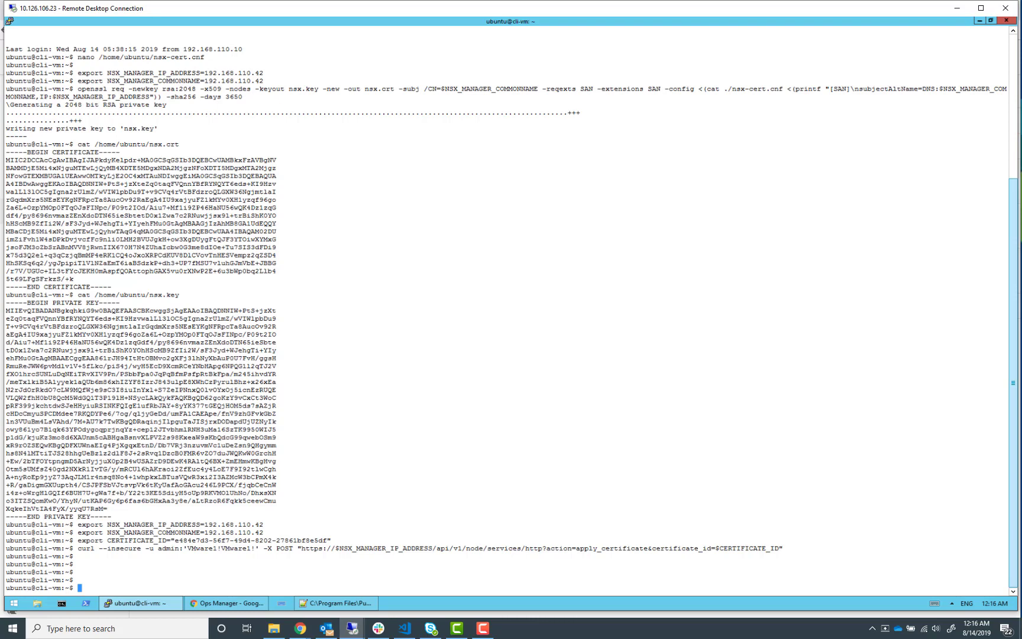
key("alt+Tab")
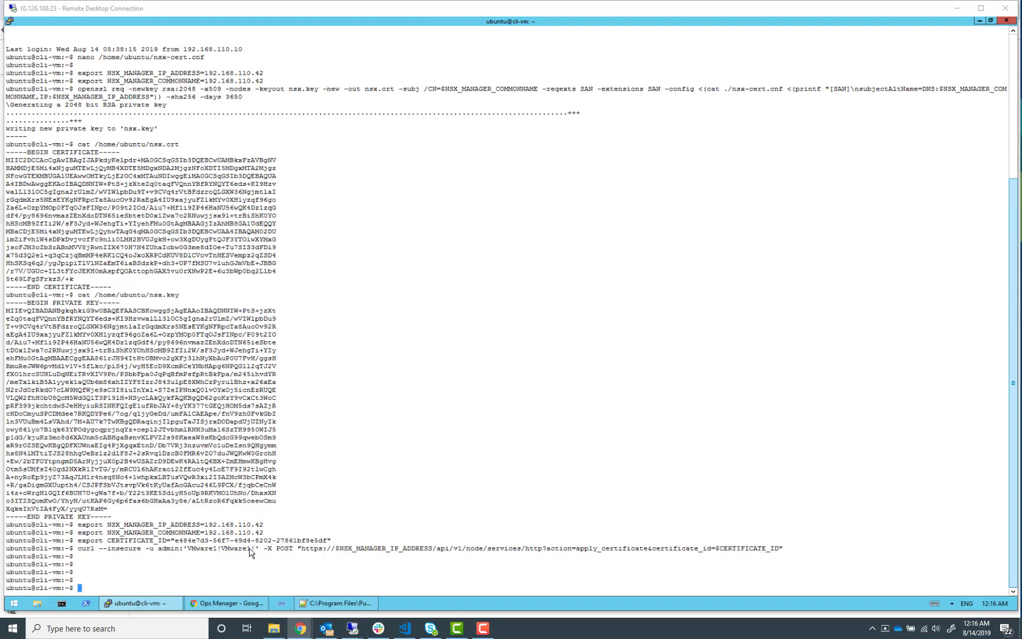
right_click(347, 541)
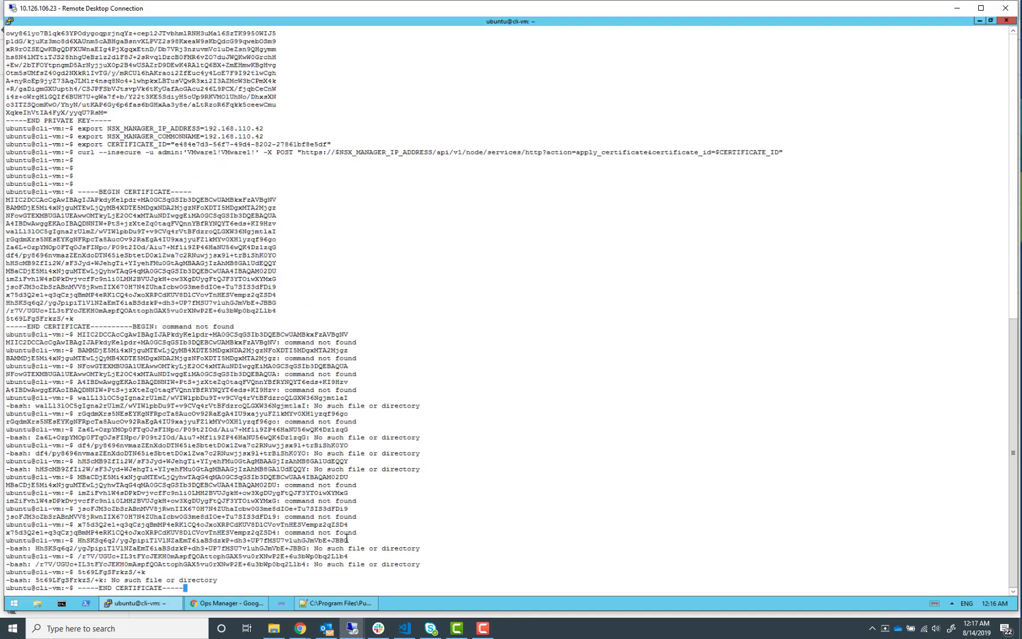
key("BackSpace")
key("BackSpace")
key("BackSpace")
key("BackSpace")
key("BackSpace")
key("BackSpace")
key("BackSpace")
key("BackSpace")
key("BackSpace")
key("BackSpace")
key("BackSpace")
key("BackSpace")
key("BackSpace")
key("BackSpace")
key("BackSpace")
key("BackSpace")
key("BackSpace")
key("BackSpace")
key("BackSpace")
key("BackSpace")
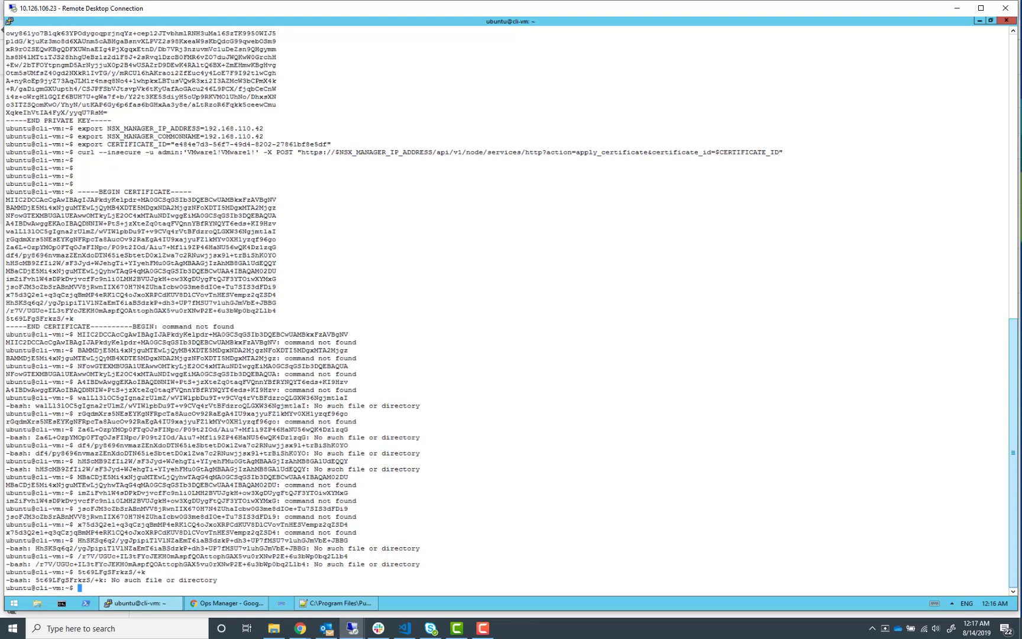
Create create_certificate.sh in nano on cli-vm, paste the lab guide's certificate script, save it and exit
key("alt+Tab")
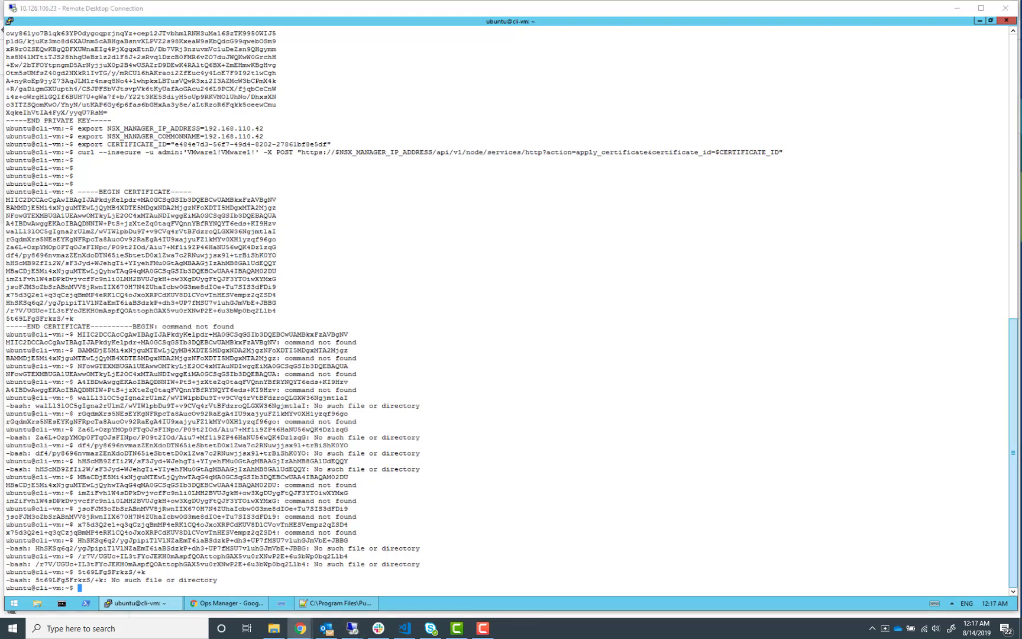
right_click(780, 475)
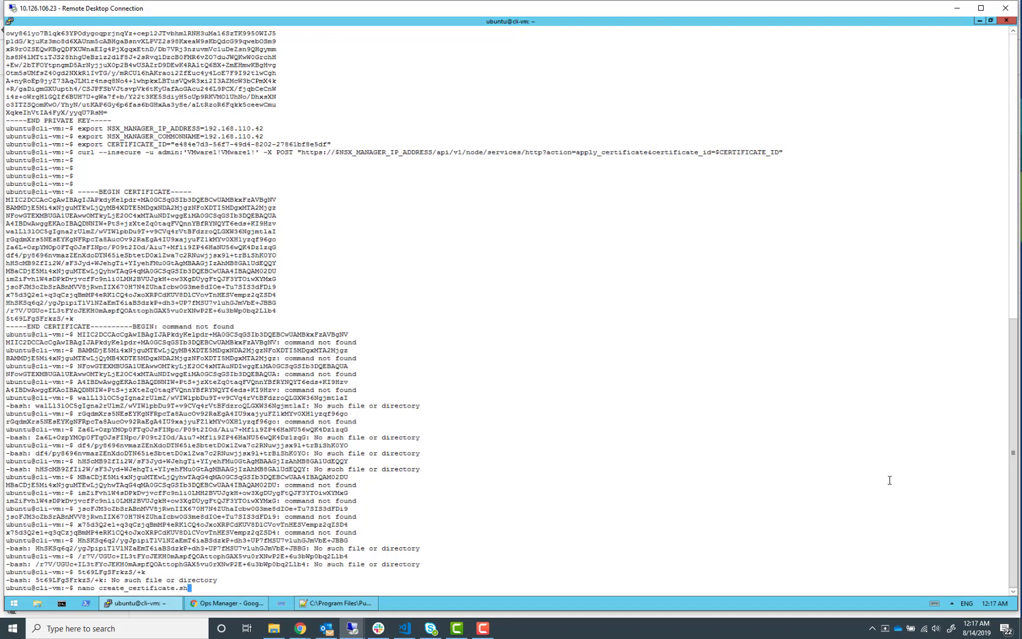
key("Return")
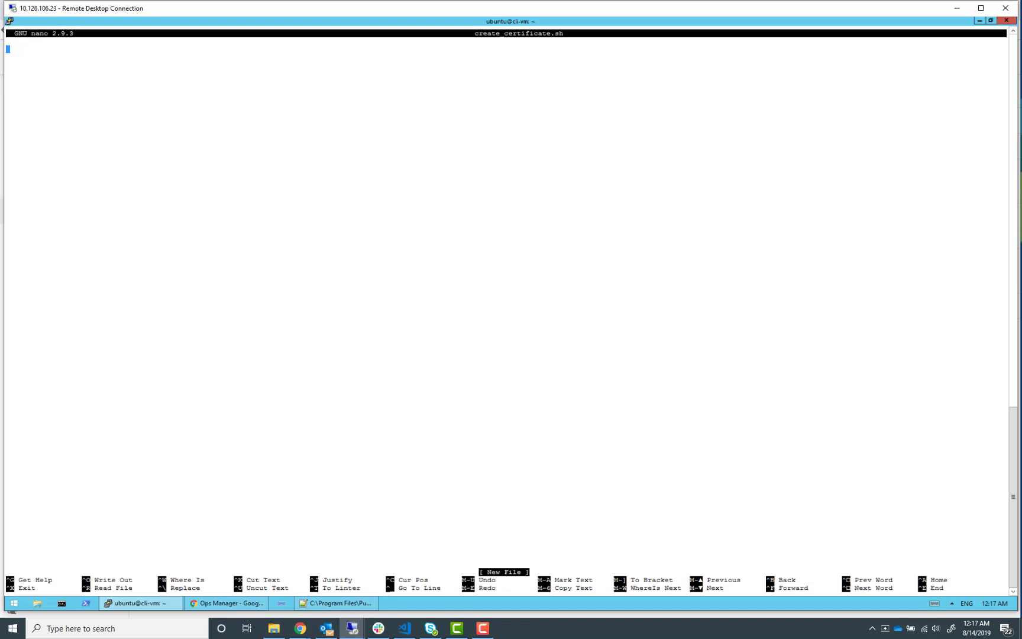
key("alt+Tab")
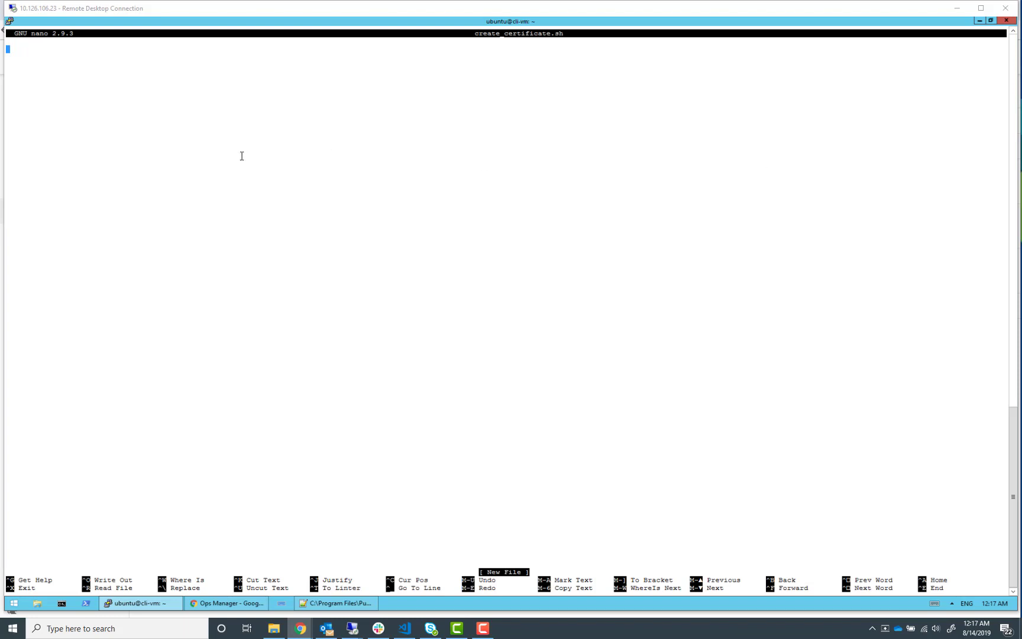
right_click(214, 142)
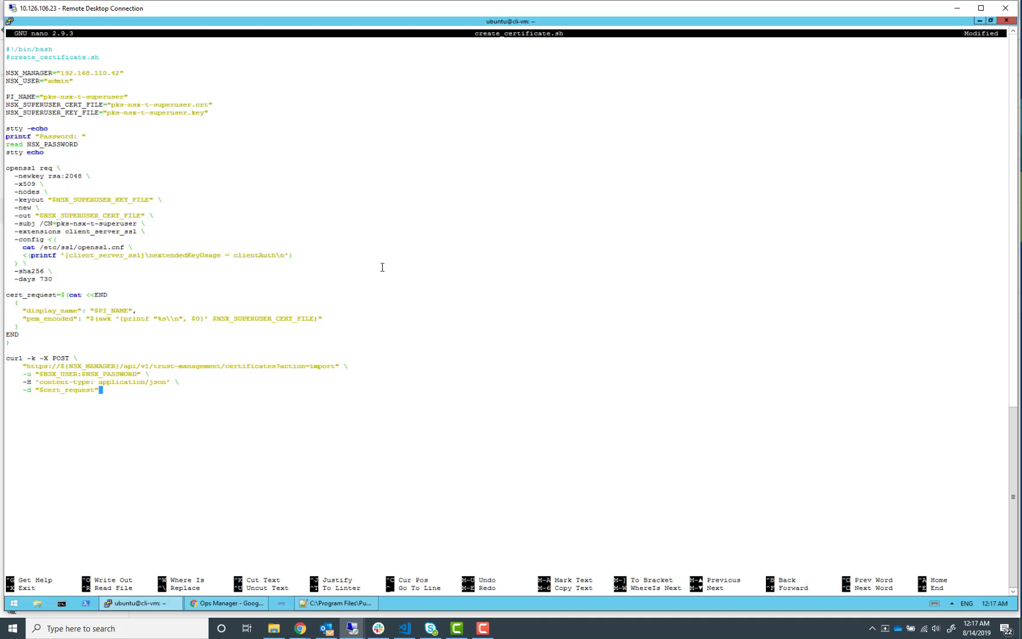
key("ctrl+o")
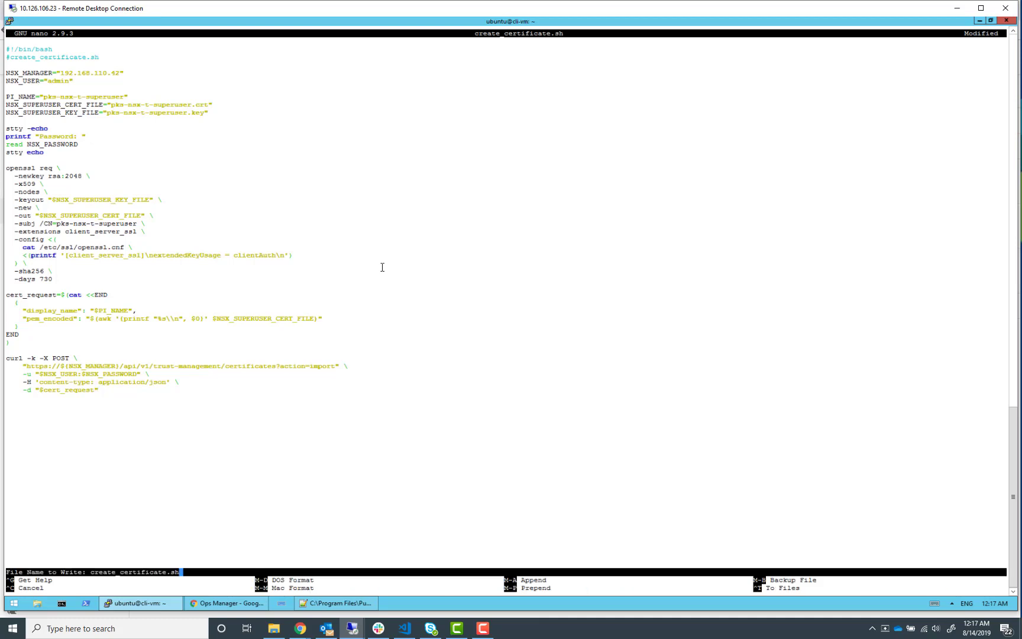
key("Return")
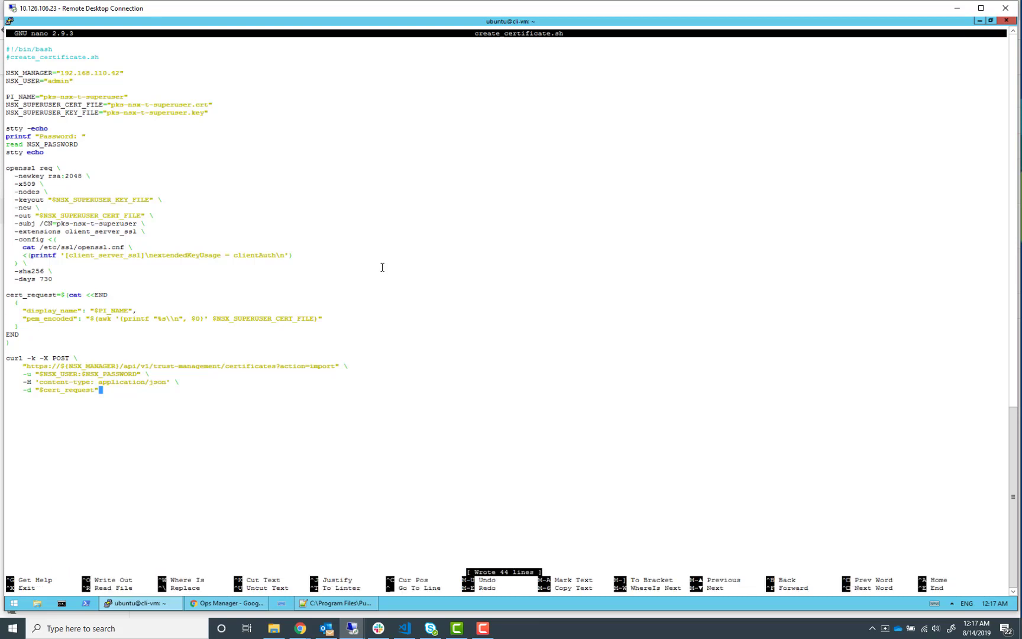
key("ctrl+x")
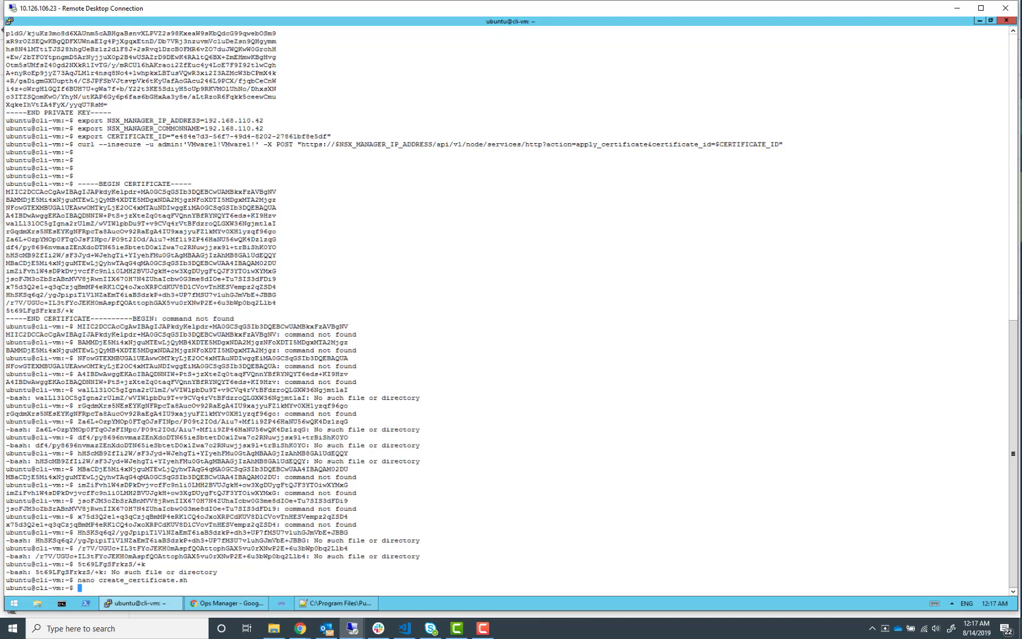
Run source create_certificate.sh and enter the NSX Manager admin password at the prompt
key("alt+Tab")
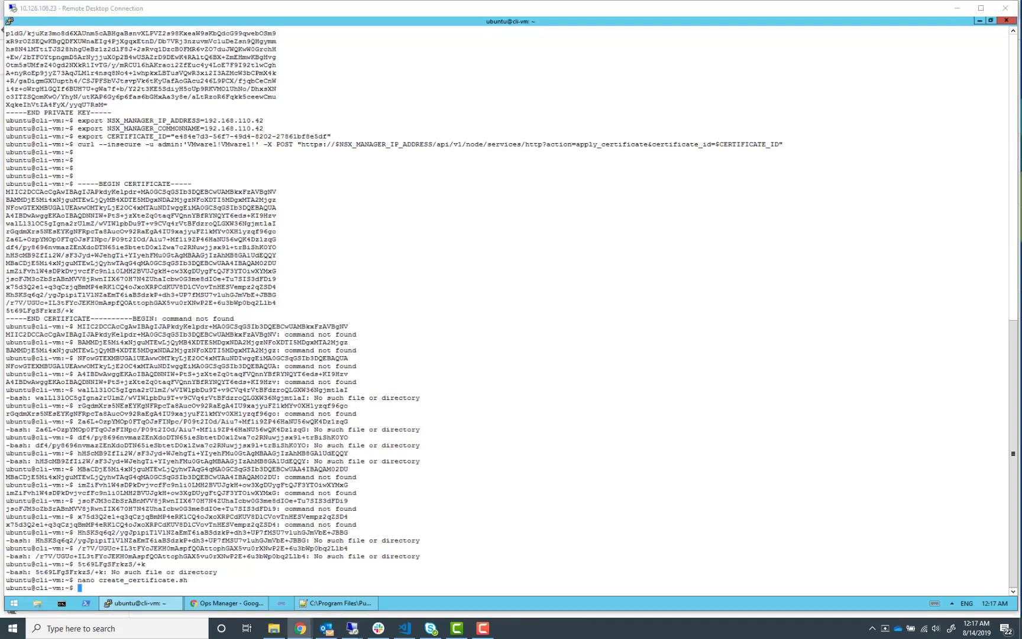
right_click(587, 386)
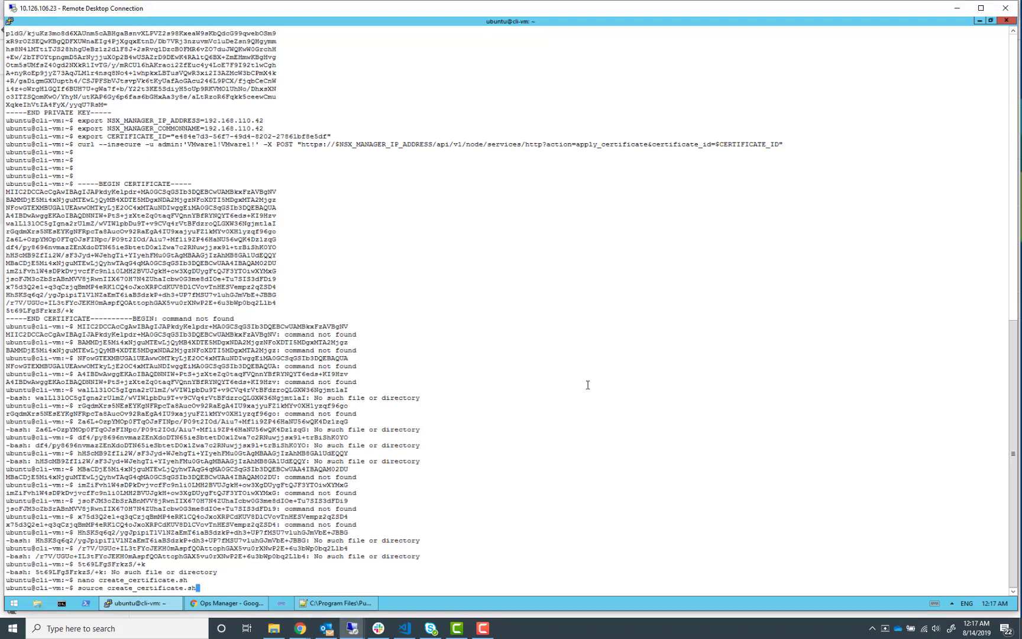
key("Return")
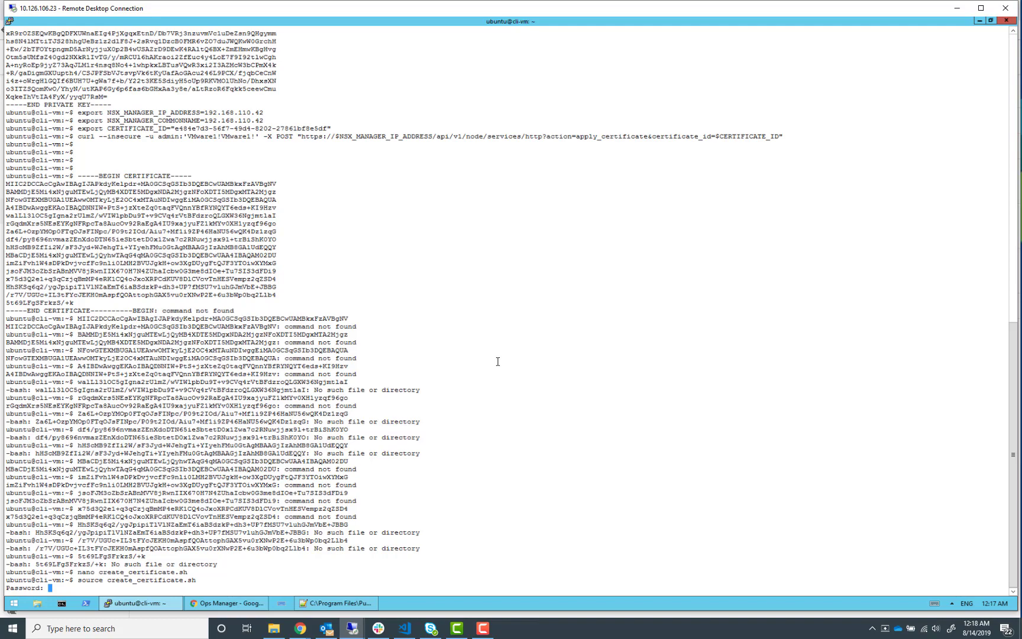
key("Return")
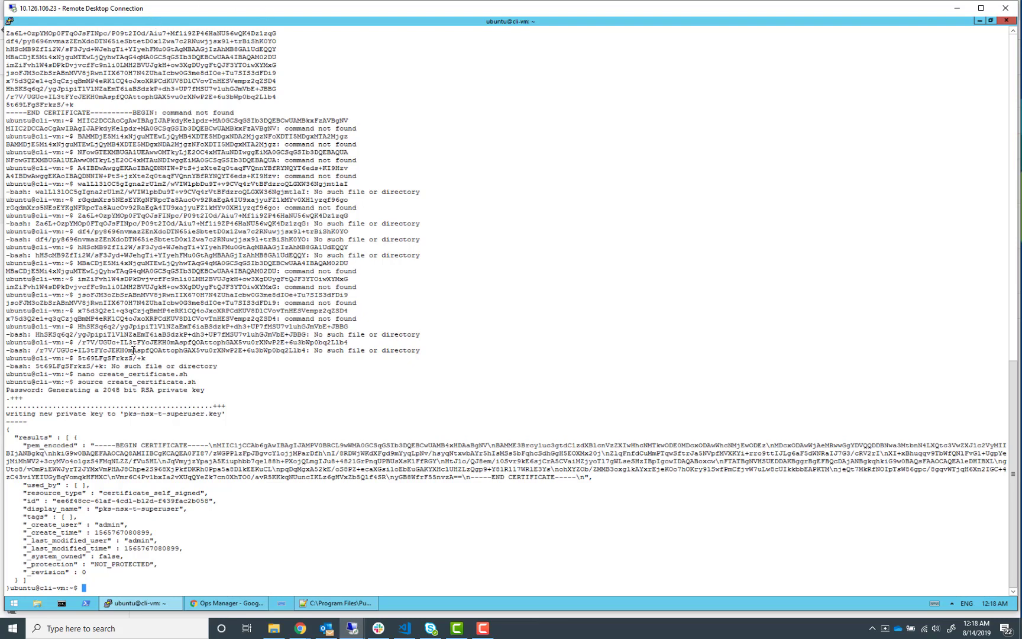
Copy the new certificate's id from the output and display the pks-nsx-t-superuser.crt and pks-nsx-t-superuser.key files
left_click_drag(55, 500, 192, 500)
left_click(57, 499)
left_click_drag(57, 500, 210, 500)
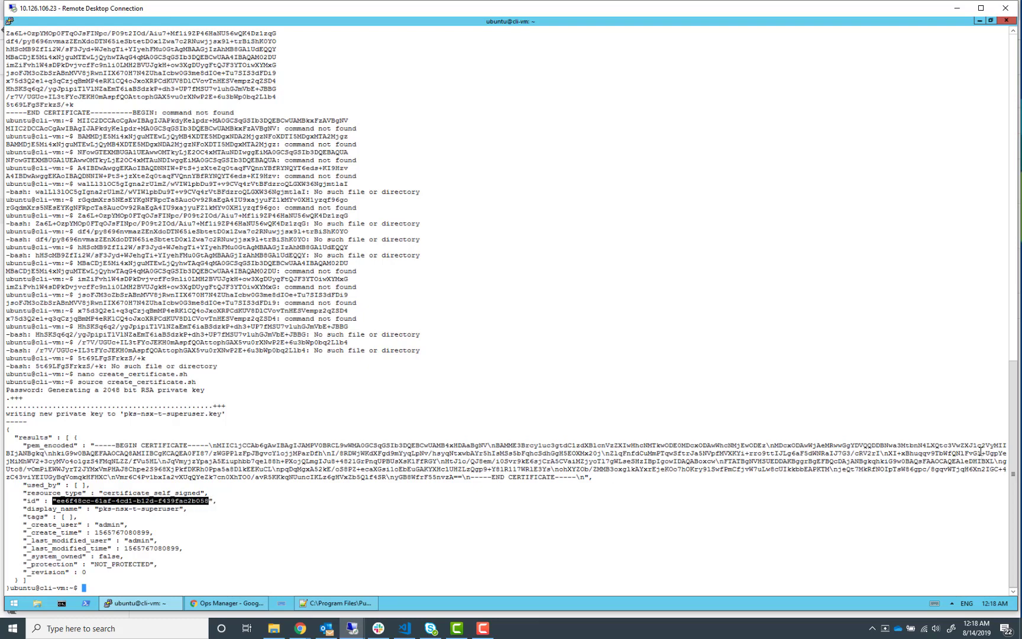
key("alt+Tab")
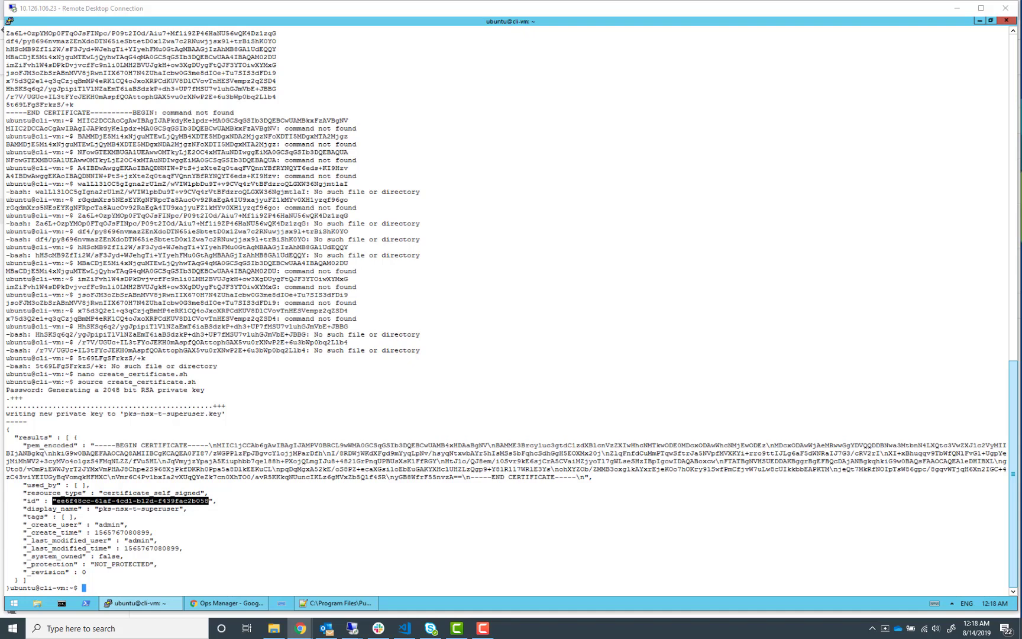
key("ctrl+c")
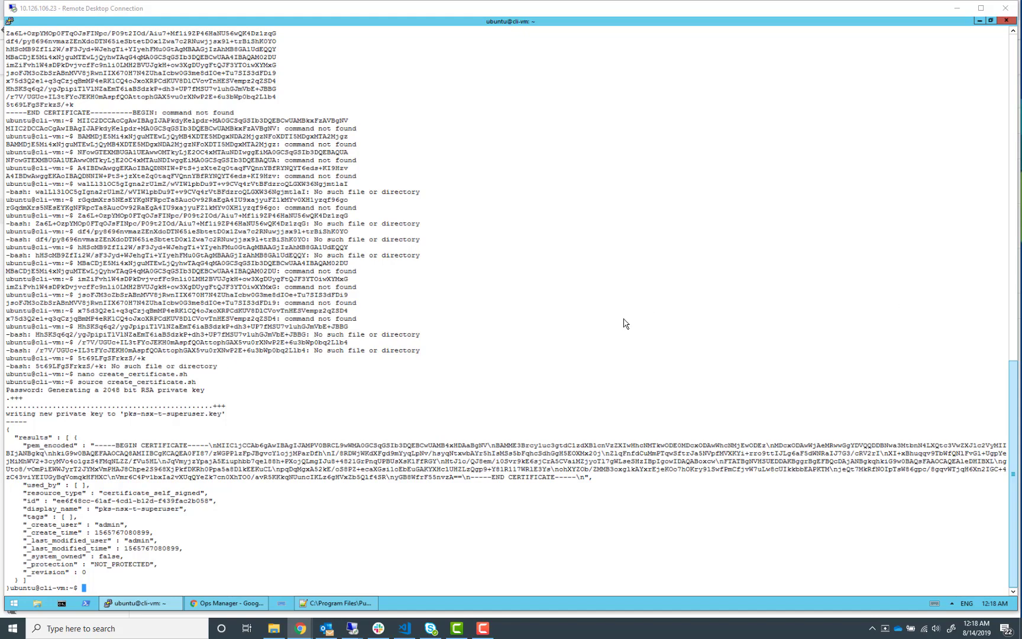
right_click(180, 495)
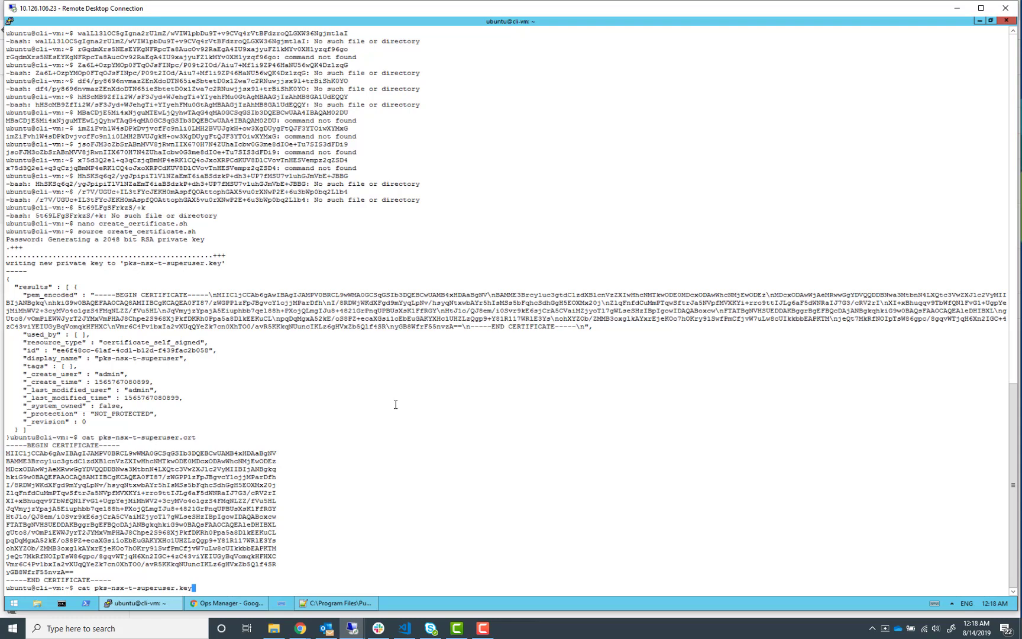
key("Return")
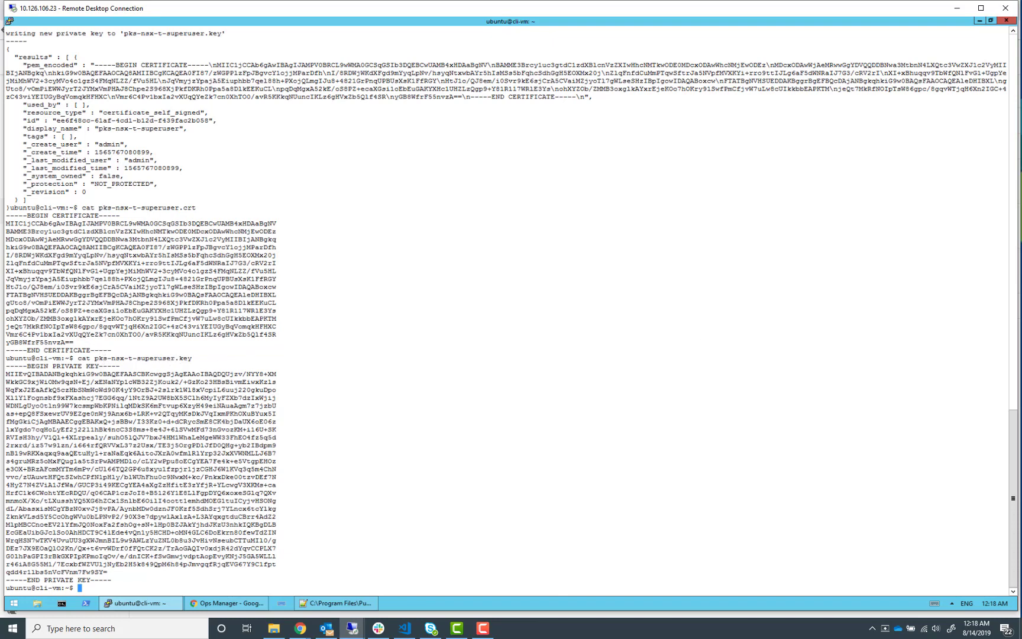
left_click(300, 628)
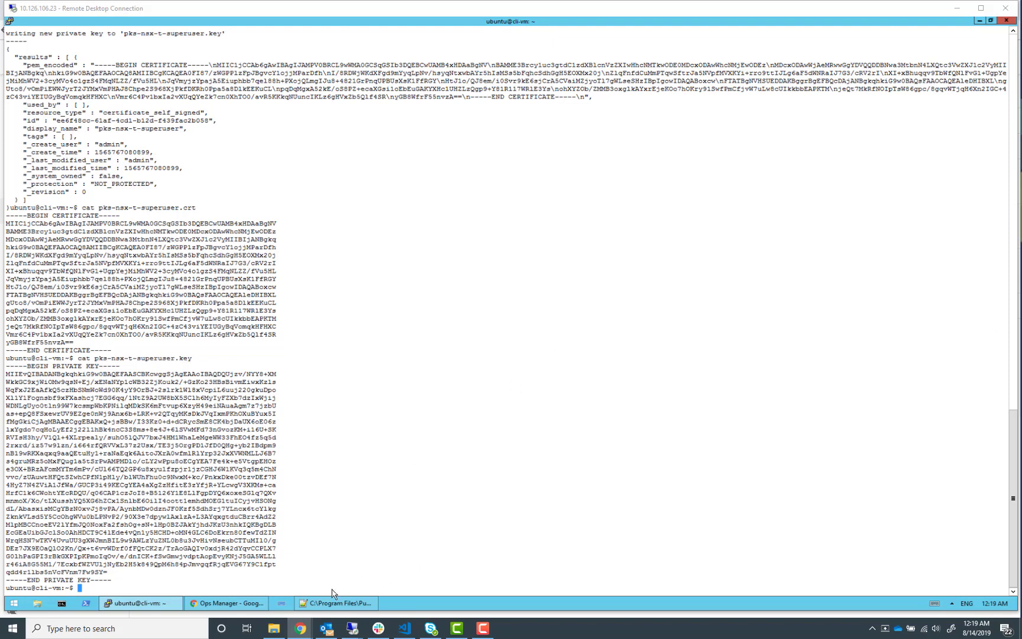
left_click(163, 602)
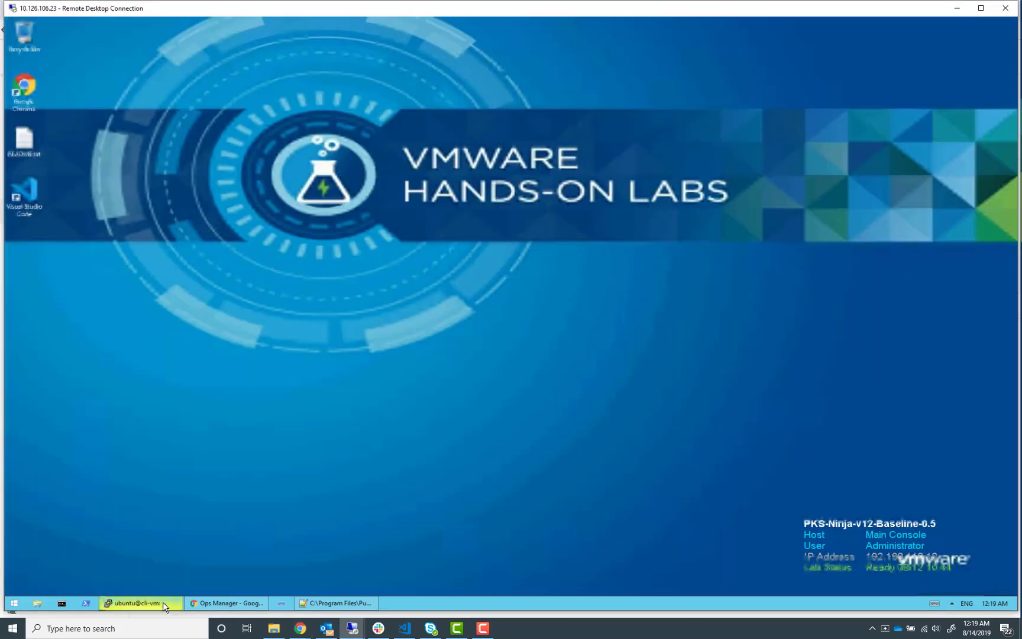
left_click(163, 603)
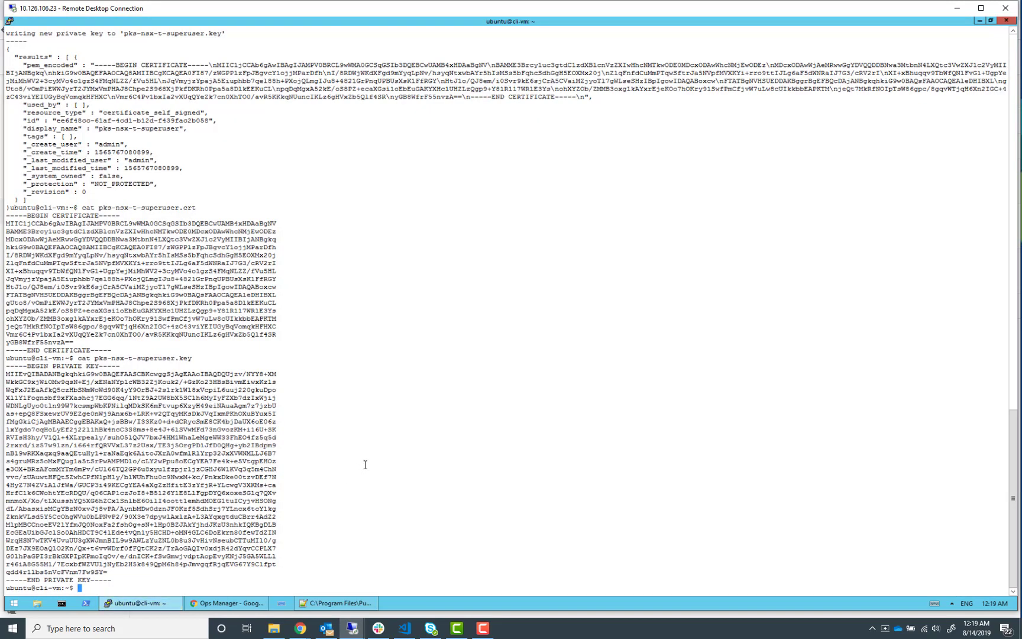
Create create_pi.sh in nano and paste the principal identity script from the lab guide into it
type("nano create_pi.sh")
key("Return")
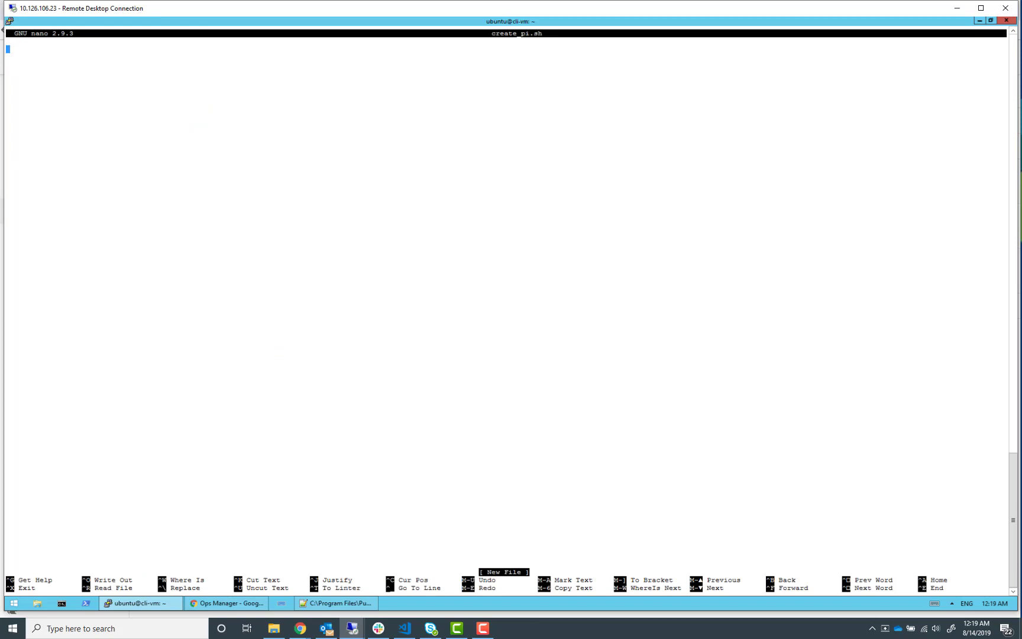
key("alt+Tab")
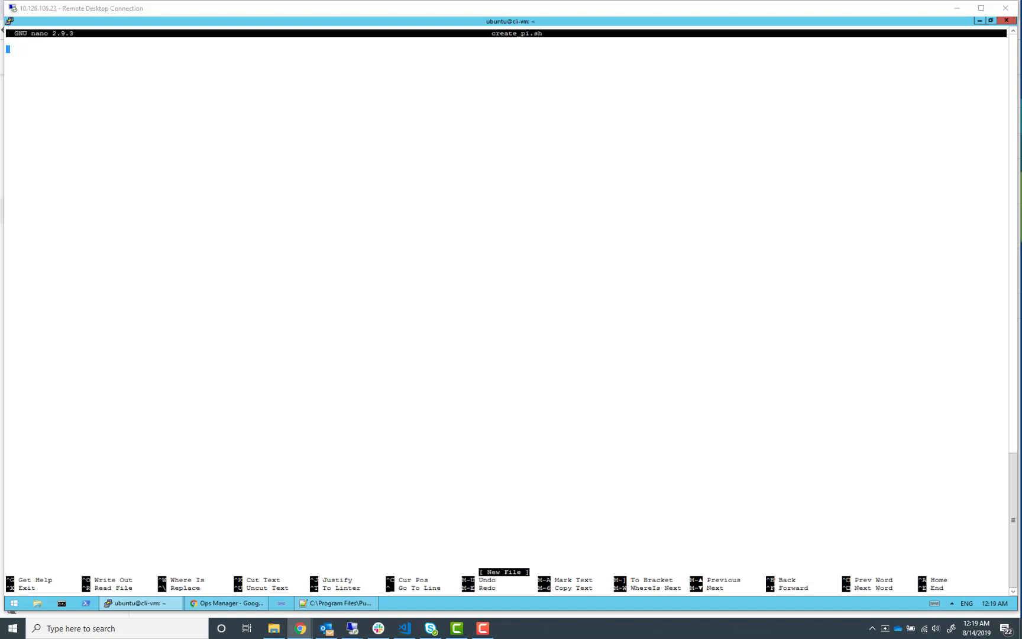
right_click(162, 191)
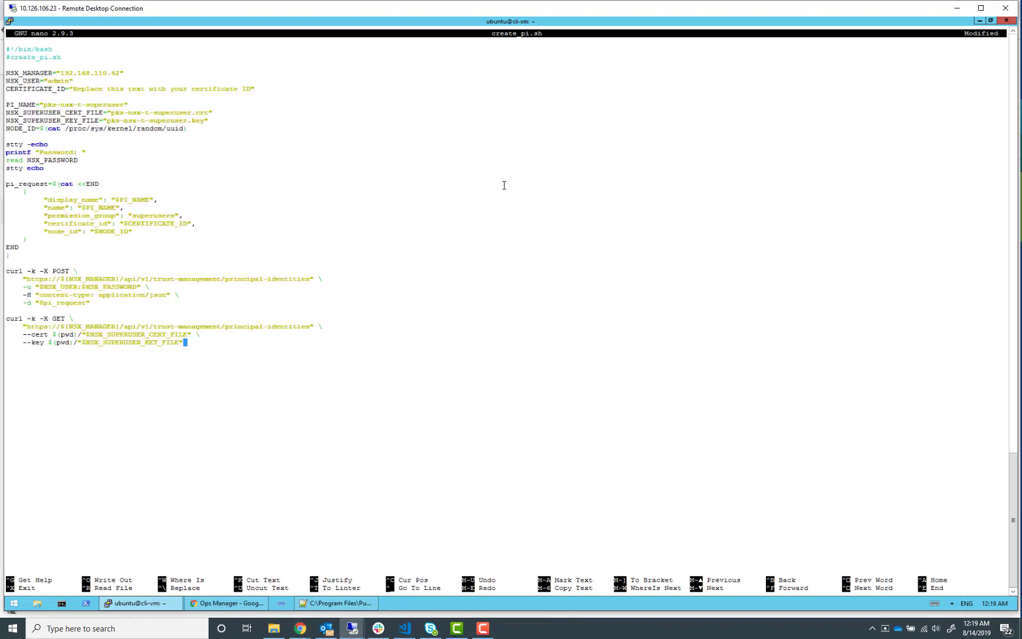
Return to the cli-vm terminal, scroll back through the output and copy the new certificate's id
key("alt+Tab")
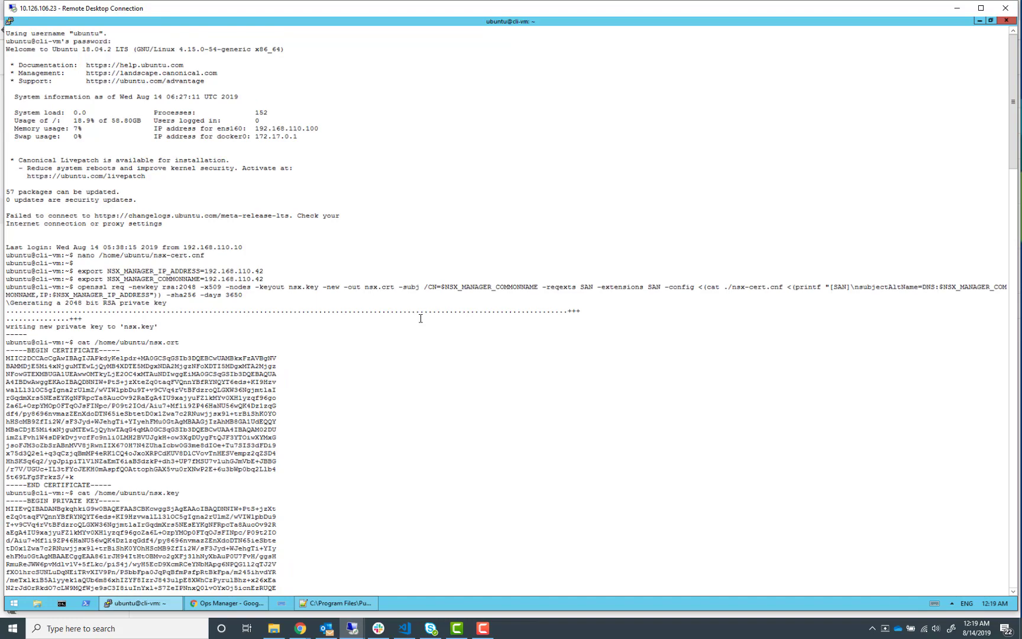
scroll(420, 318, "down", 20)
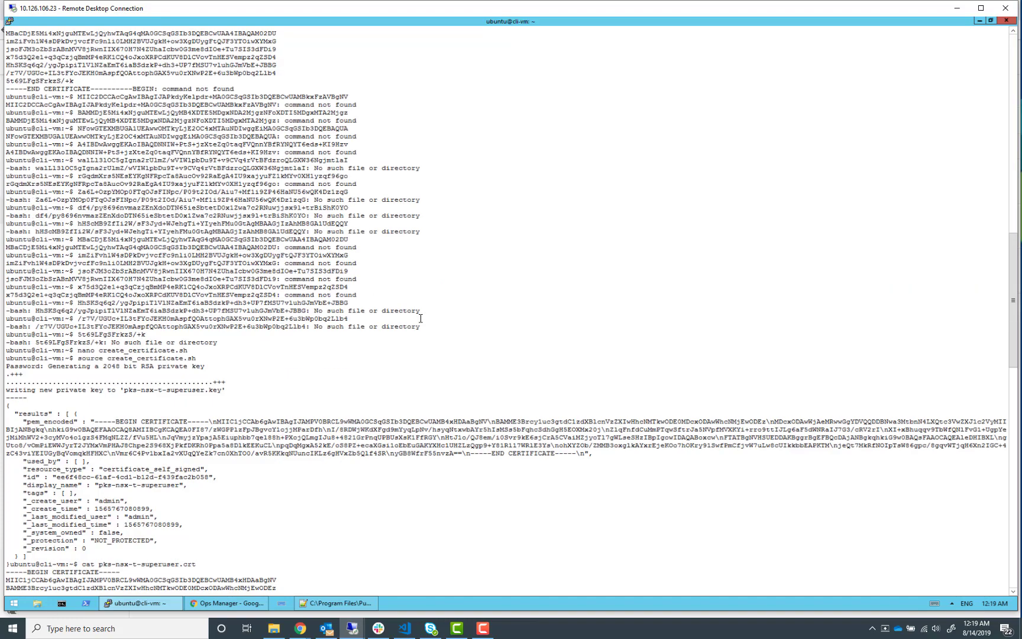
scroll(421, 318, "down", 12)
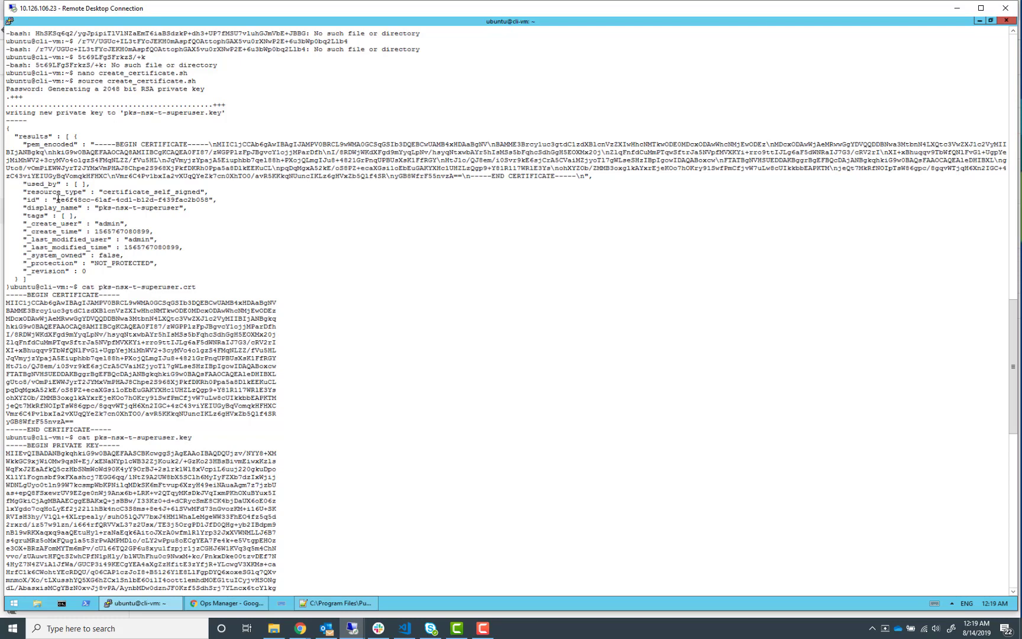
left_click_drag(54, 200, 213, 202)
left_click(79, 200)
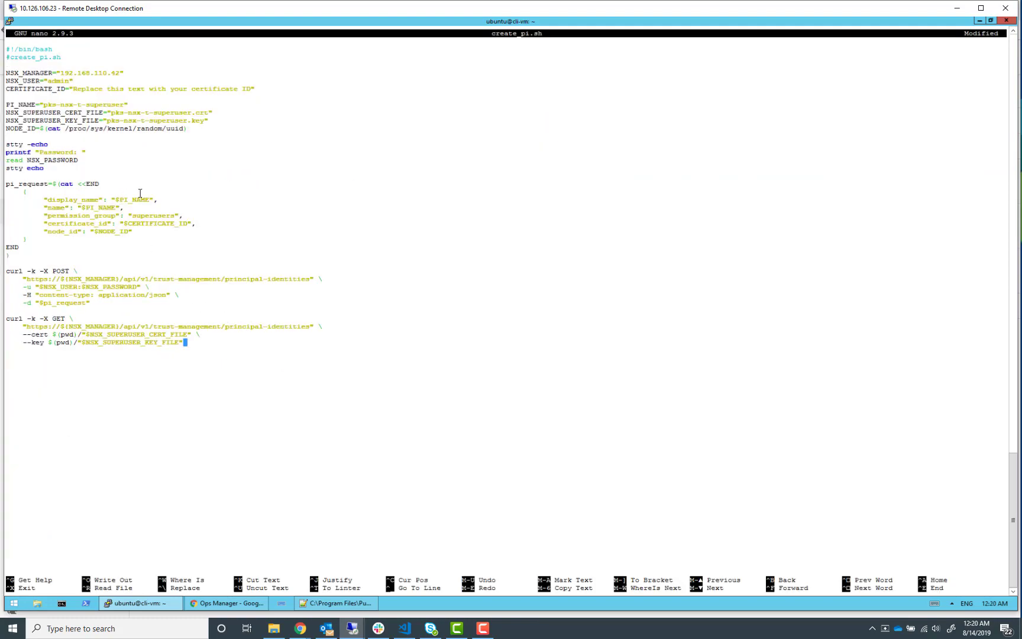
Replace the CERTIFICATE_ID placeholder in create_pi.sh with the copied certificate id, then save the file and exit nano
key("Return")
key("Left")
key("Up")
key("Up")
key("Up")
key("Up")
key("Up")
key("Up")
key("Up")
key("Up")
key("Up")
key("Up")
key("Up")
key("Up")
key("Up")
key("Up")
key("Up")
key("Up")
key("Up")
key("Up")
key("Up")
key("Up")
key("Up")
key("Up")
key("Up")
key("Up")
key("Up")
key("Up")
key("Up")
key("Up")
key("Up")
key("Up")
key("Up")
key("Up")
key("Right")
key("Right")
key("Right")
key("Right")
key("Right")
key("Right")
key("Right")
key("Right")
key("Right")
key("Right")
key("Right")
key("Right")
key("Right")
key("Right")
key("Right")
key("Right")
key("BackSpace")
key("BackSpace")
key("BackSpace")
key("BackSpace")
key("BackSpace")
key("BackSpace")
key("BackSpace")
key("BackSpace")
key("BackSpace")
key("BackSpace")
key("BackSpace")
key("BackSpace")
key("BackSpace")
key("BackSpace")
key("BackSpace")
key("BackSpace")
key("BackSpace")
key("BackSpace")
key("BackSpace")
key("BackSpace")
key("BackSpace")
key("BackSpace")
key("BackSpace")
key("BackSpace")
key("BackSpace")
key("BackSpace")
key("BackSpace")
key("BackSpace")
key("BackSpace")
key("BackSpace")
key("BackSpace")
key("BackSpace")
key("BackSpace")
key("BackSpace")
key("BackSpace")
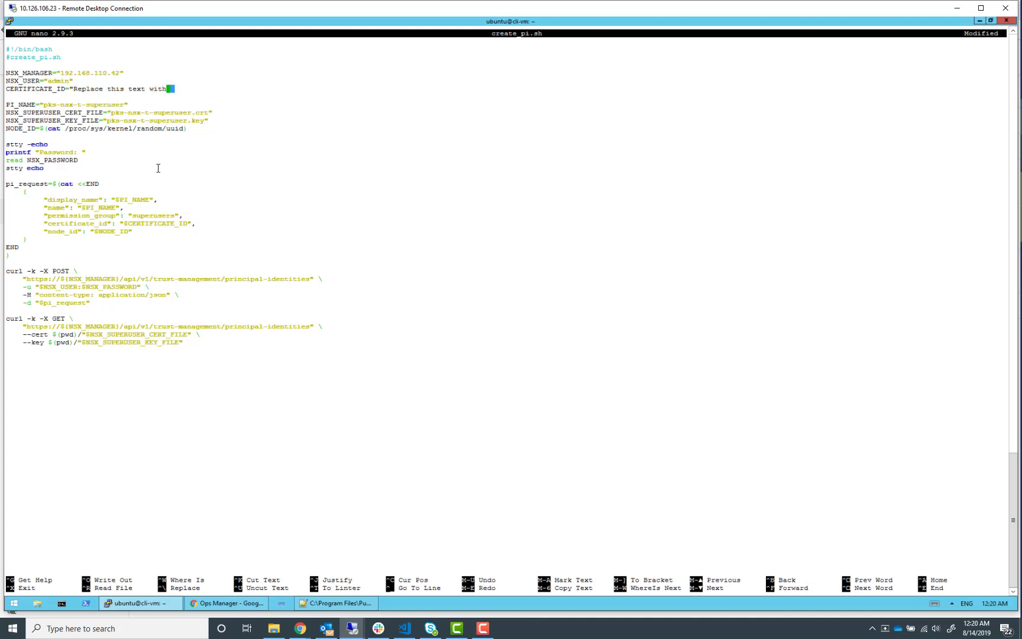
key("BackSpace")
key("BackSpace")
key("BackSpace")
key("BackSpace")
key("BackSpace")
key("BackSpace")
key("BackSpace")
key("BackSpace")
right_click(178, 160)
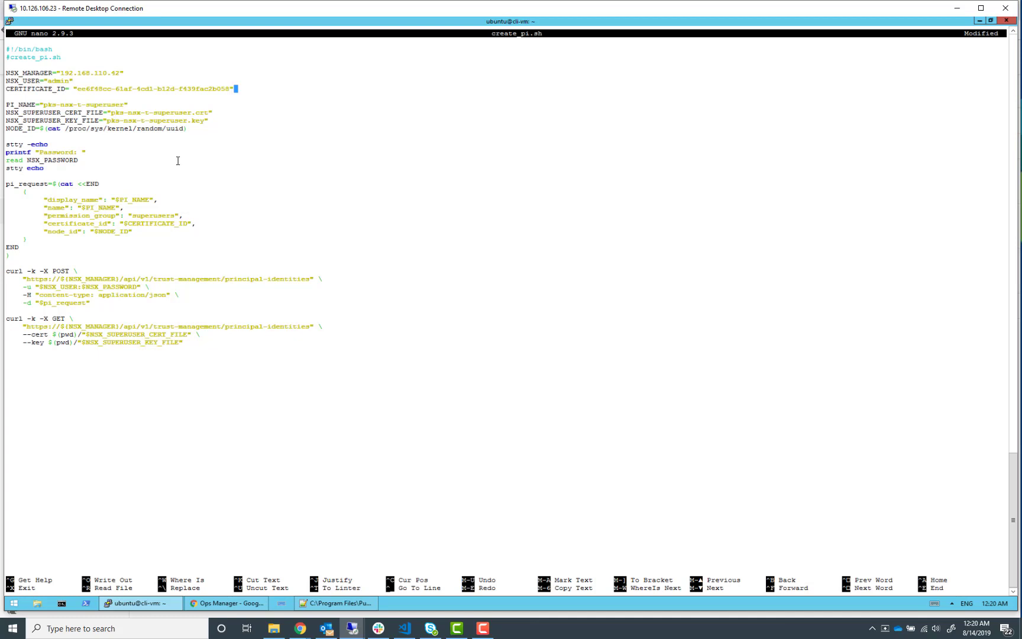
key("Left")
key("Left")
key("Left")
key("Left")
key("Left")
key("Left")
key("Left")
key("Left")
key("Left")
key("Left")
key("Left")
key("Left")
key("Left")
key("Left")
key("Left")
key("Left")
key("Left")
key("Left")
key("Left")
key("Left")
key("Left")
key("Left")
key("Left")
key("Left")
key("BackSpace")
key("ctrl+o")
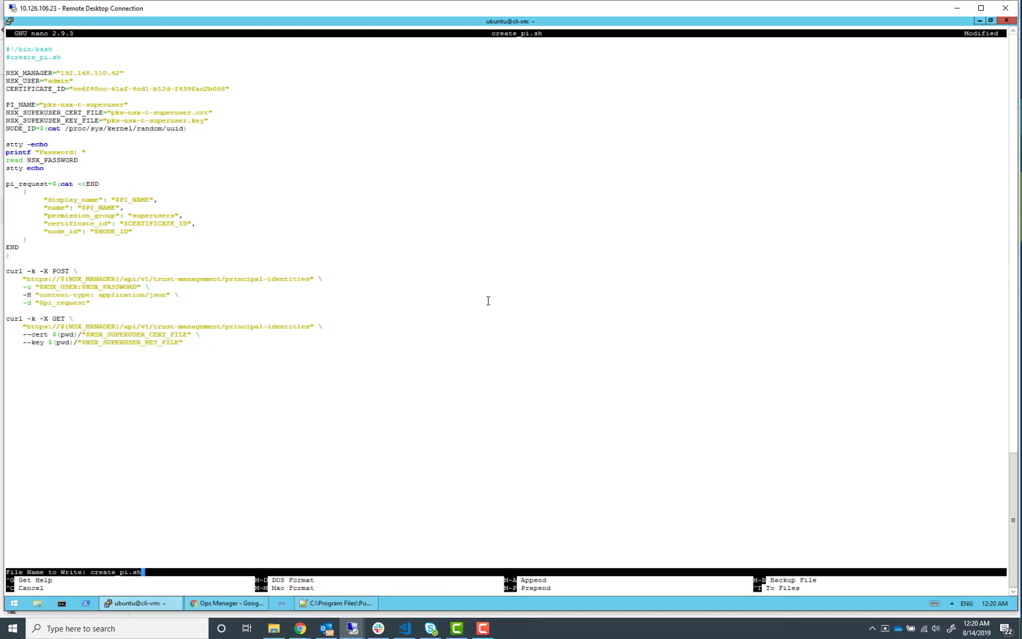
key("Return")
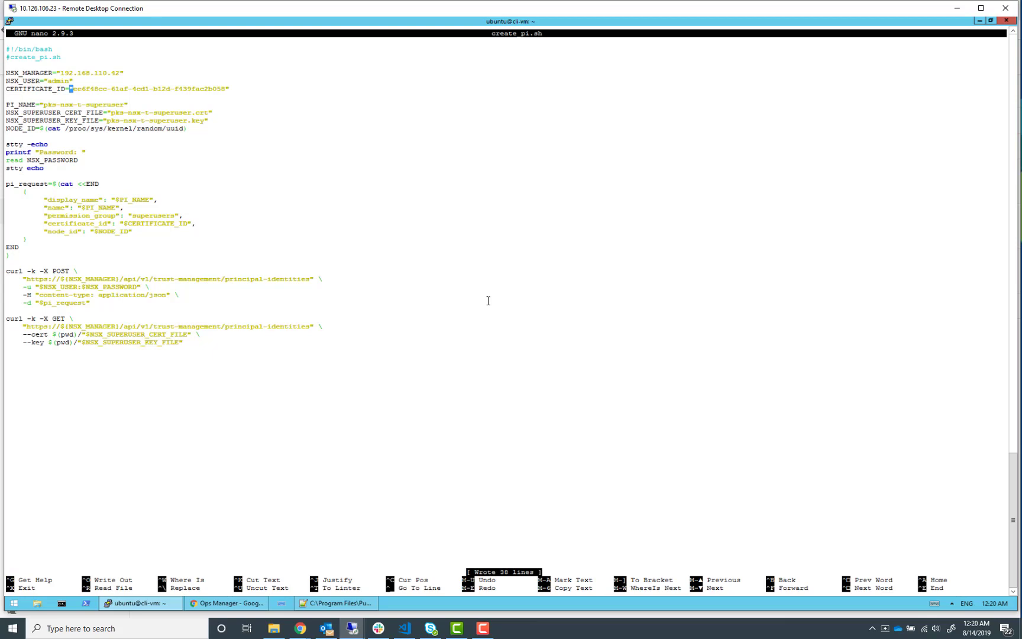
key("ctrl+x")
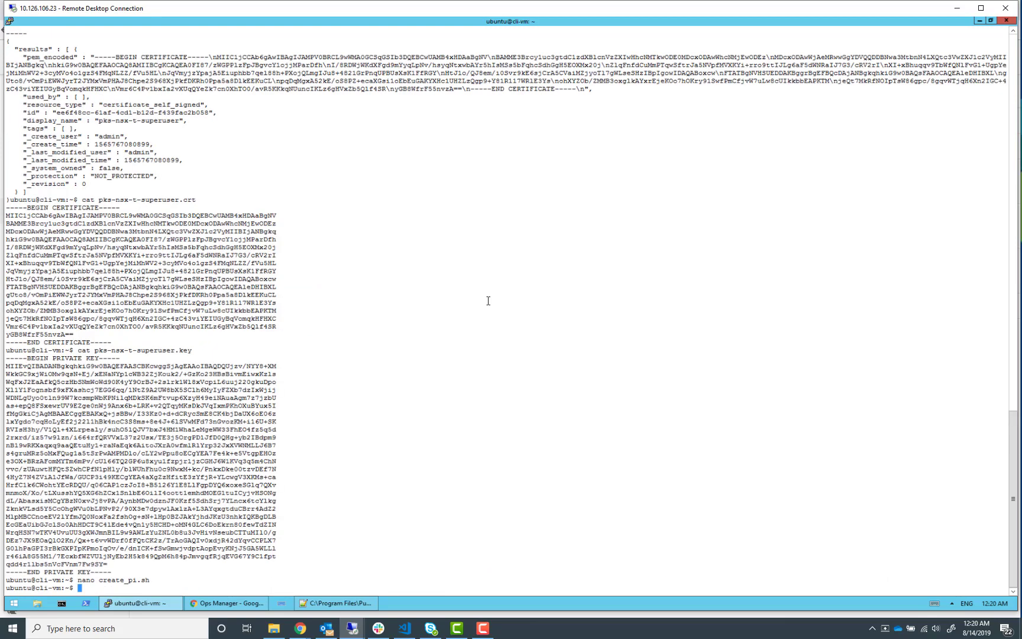
Run source create_pi.sh and enter the NSX Manager admin password at the prompt
type("source create_pi.sh")
key("Return")
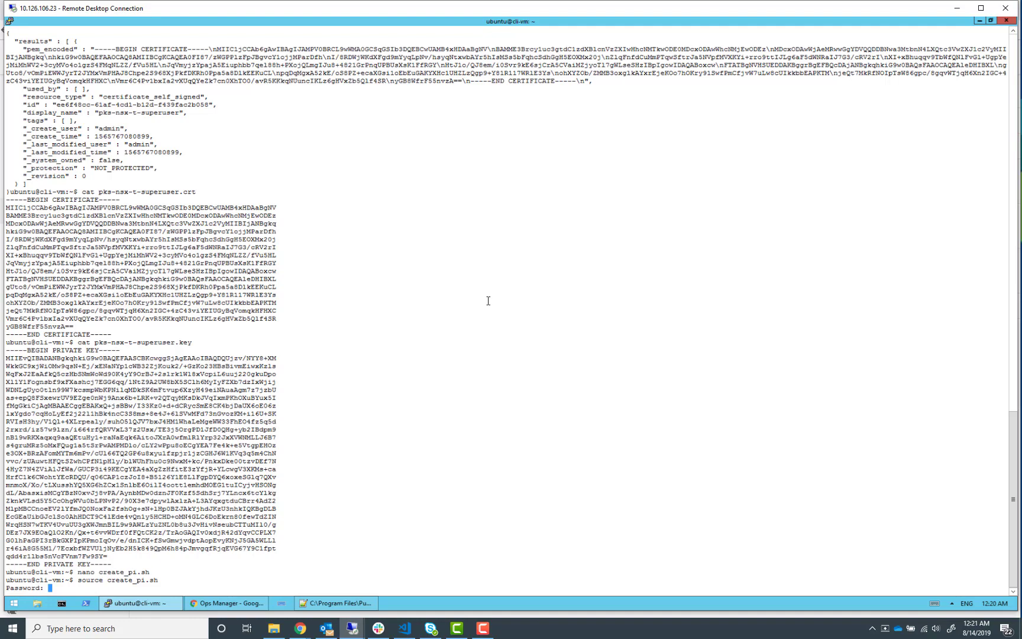
key("Return")
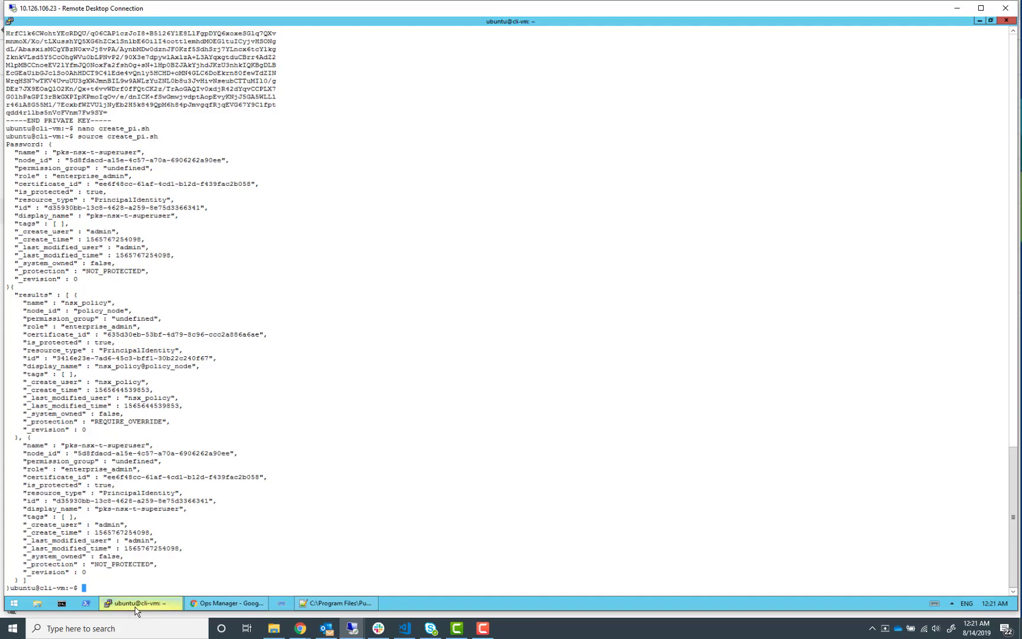
Open the NSX Manager browser tab and proceed past the certificate warning to the login page
left_click(227, 603)
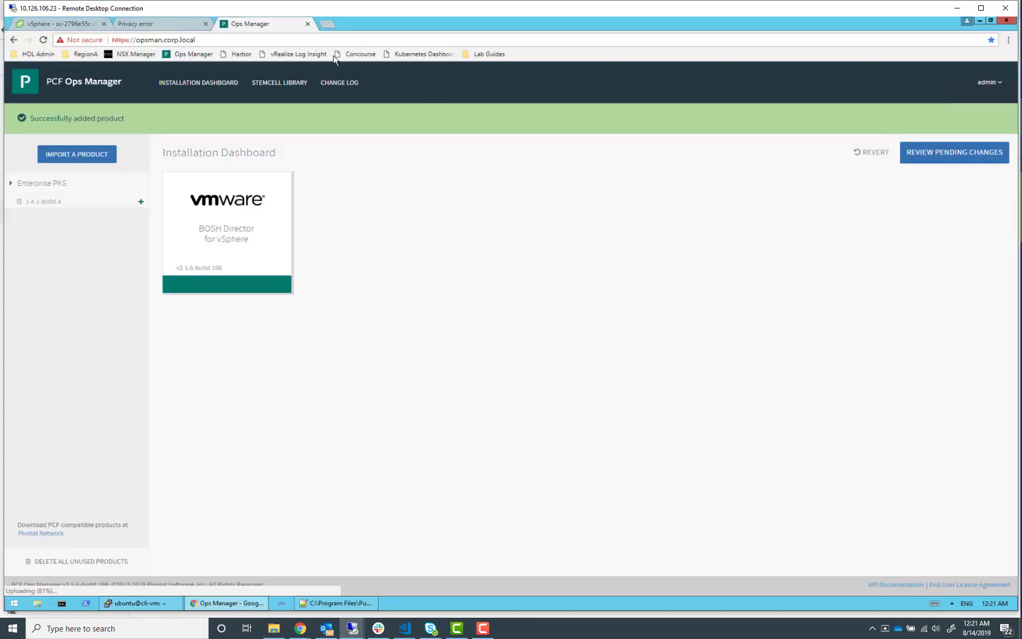
left_click(156, 26)
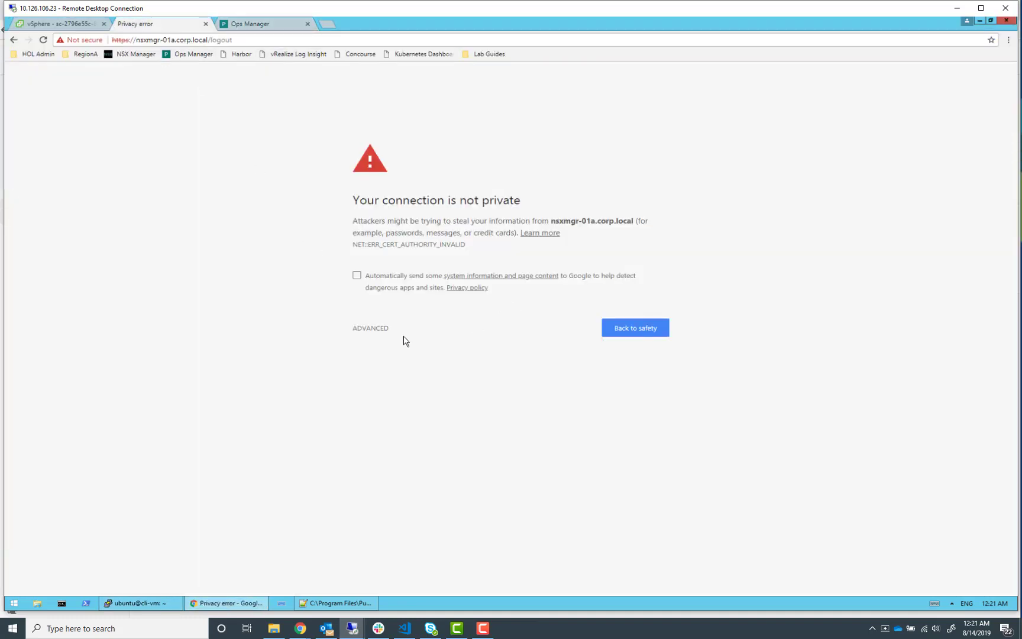
left_click(376, 328)
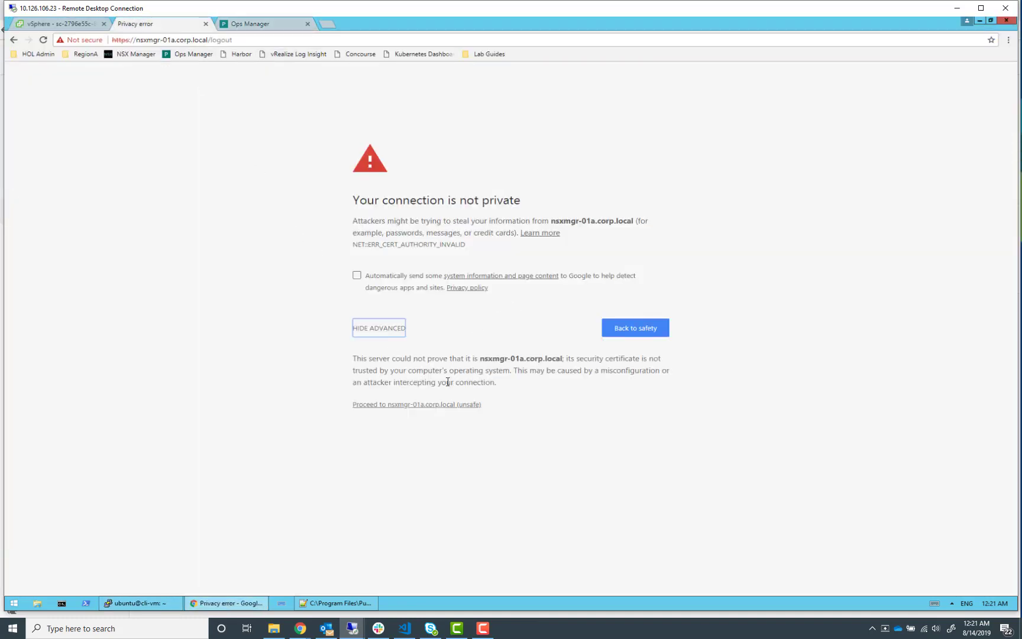
left_click(427, 405)
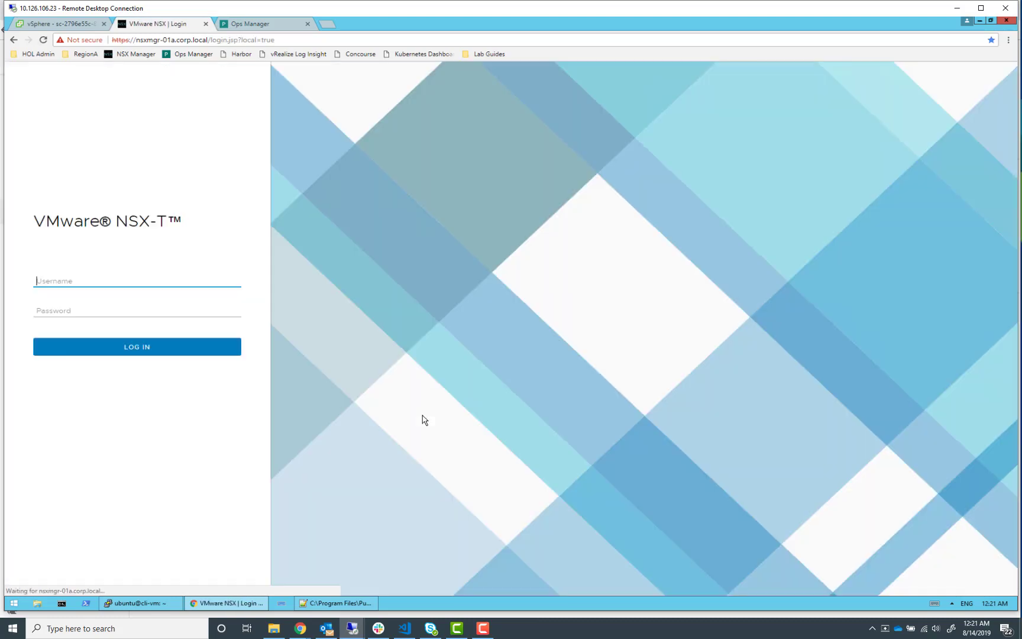
key("alt+Tab")
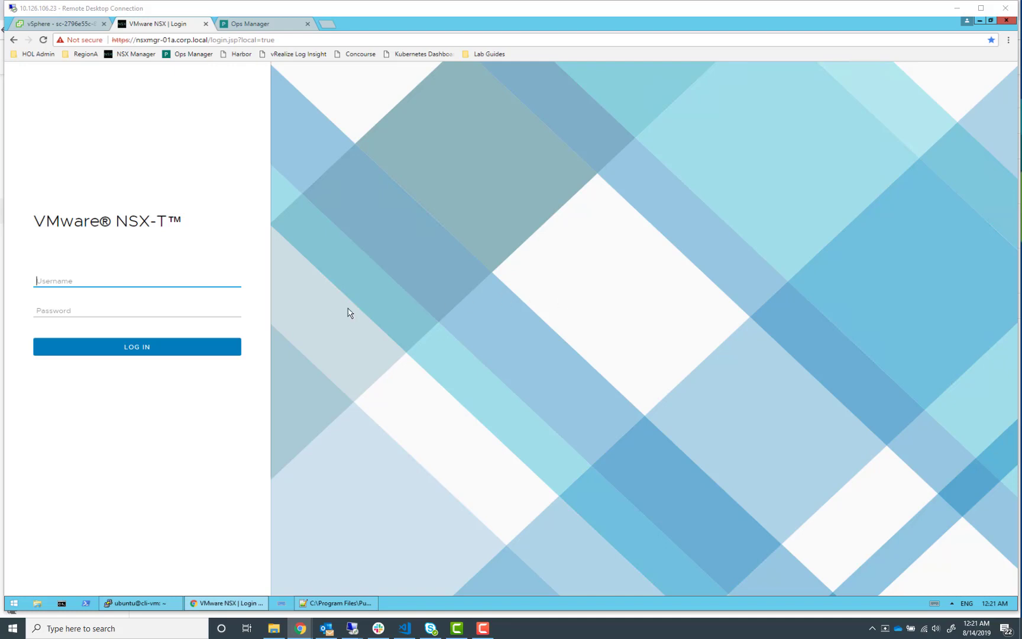
Log in to NSX Manager as admin with the admin password
left_click(164, 288)
type("adm")
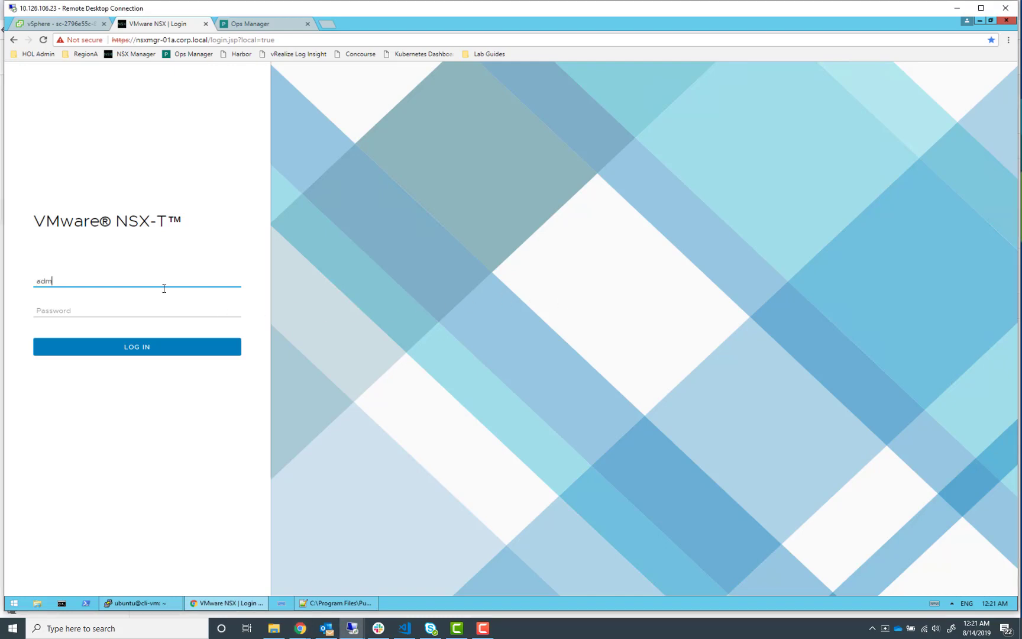
type("in")
key("Tab")
type("VM")
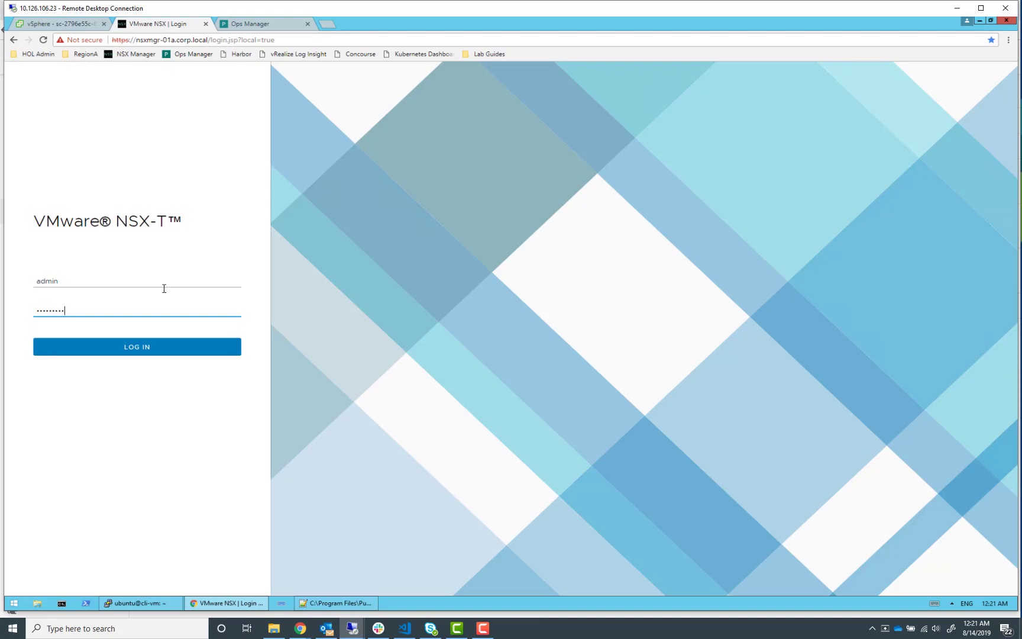
key("Return")
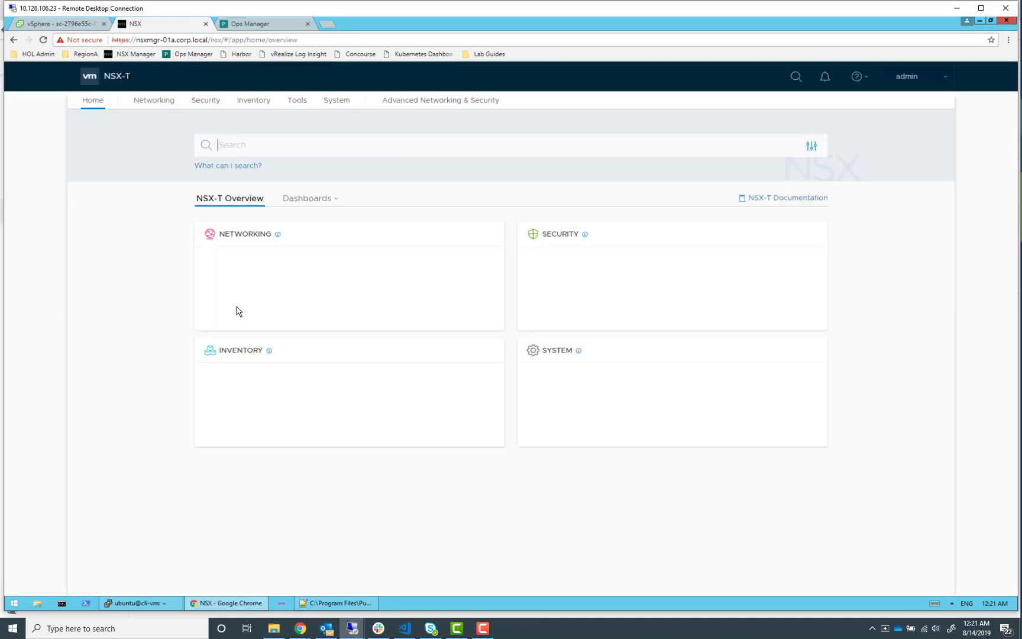
Open NSX Manager's System Users page to check for the pks-nsx-t-superuser account
left_click(340, 103)
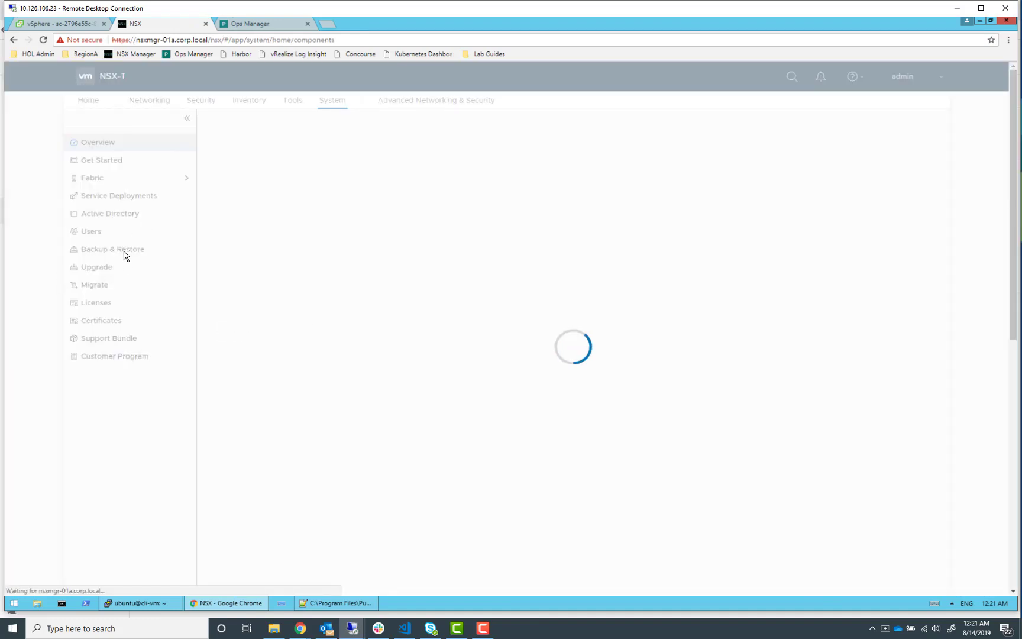
left_click(93, 231)
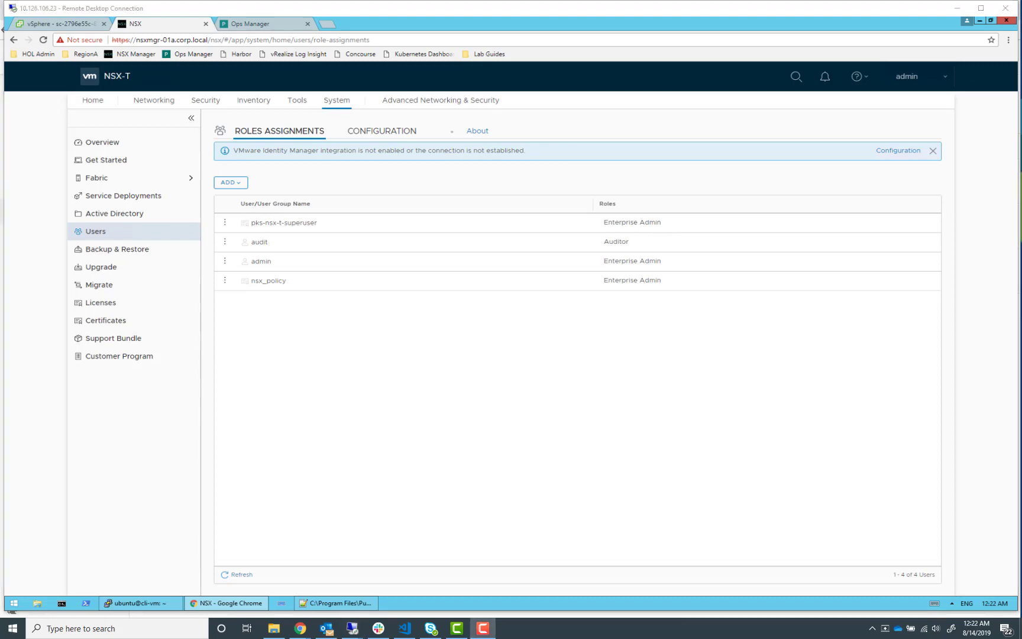
left_click_drag(1021, 155, 889, 2)
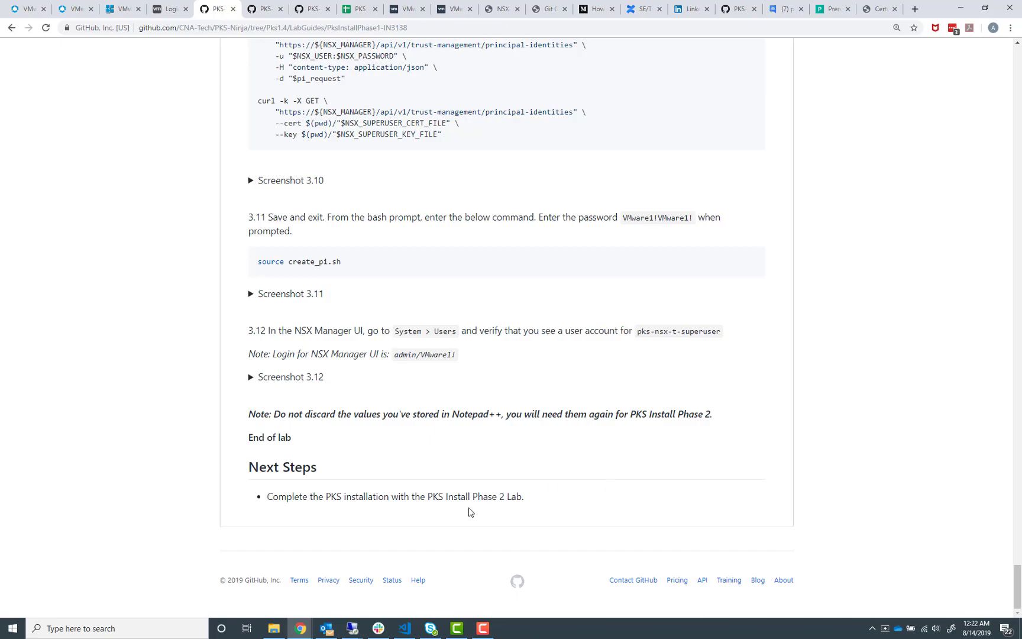
Navigate from the Phase 1 lab guide to the PksInstallPhase2-IN1916 lab guide in the PKS-Ninja LabGuides folder
scroll(394, 426, "up", 20)
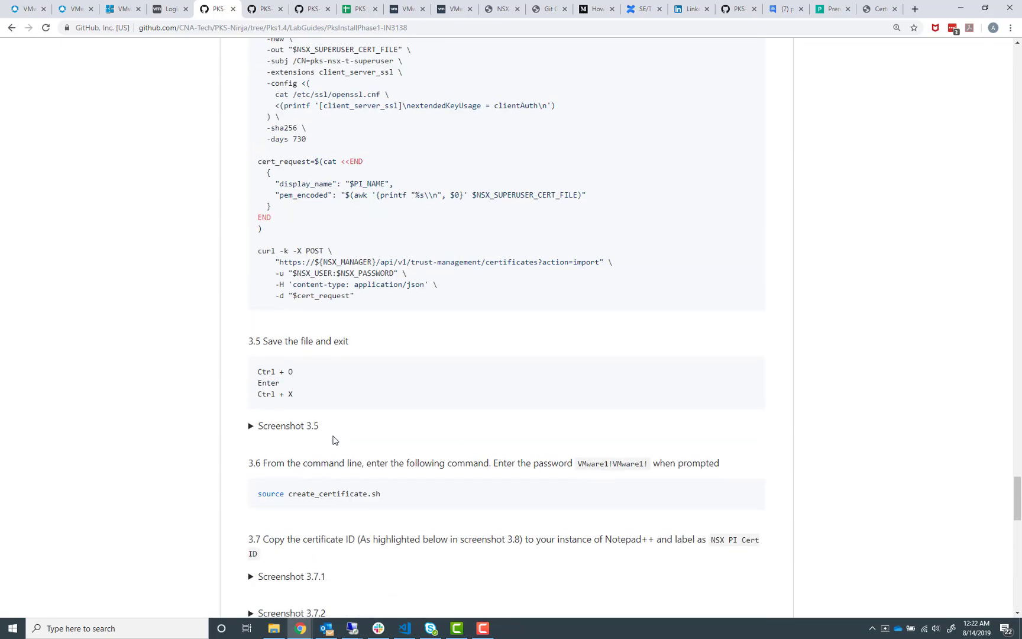
scroll(364, 438, "up", 20)
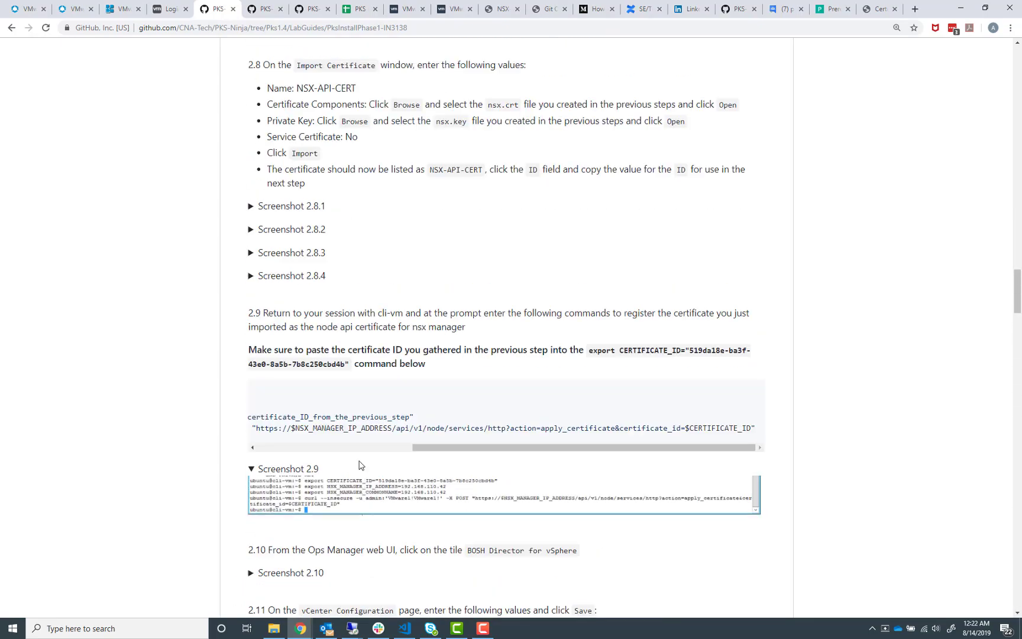
scroll(349, 449, "up", 20)
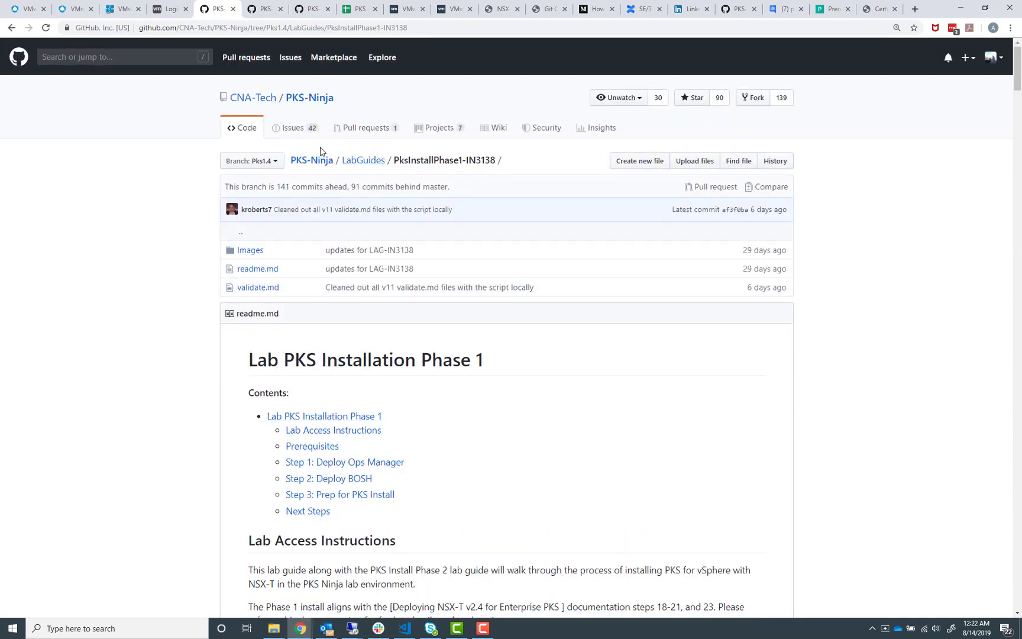
left_click(361, 162)
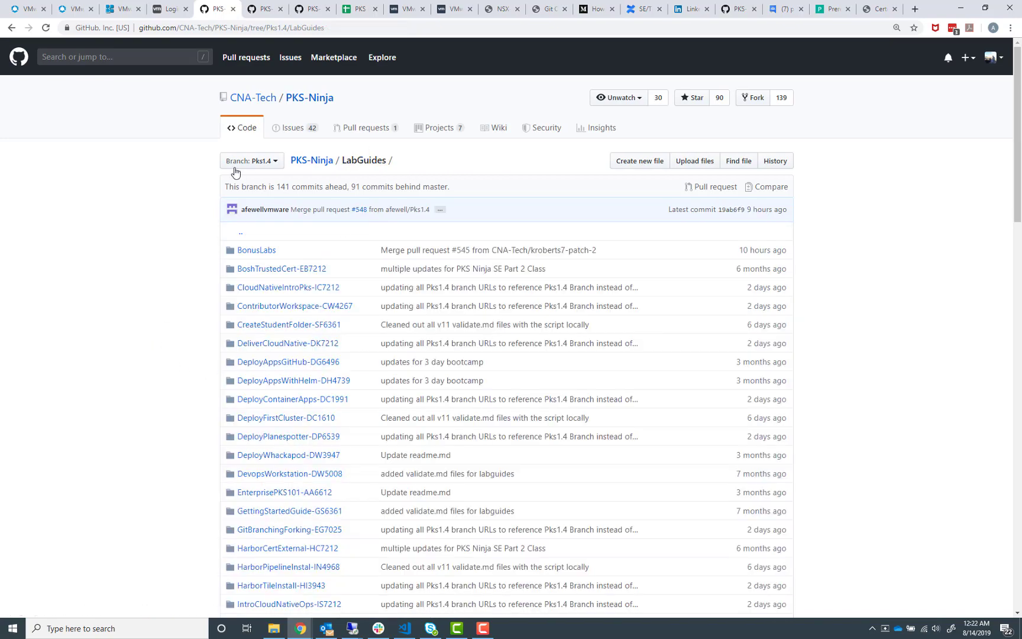
scroll(122, 416, "down", 5)
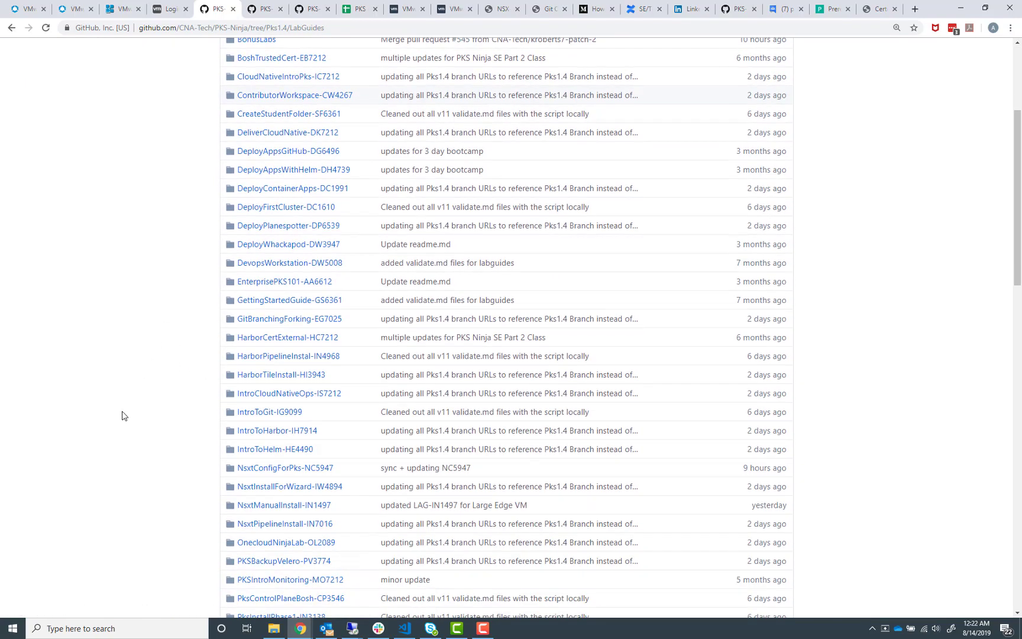
scroll(122, 416, "down", 2)
left_click(274, 474)
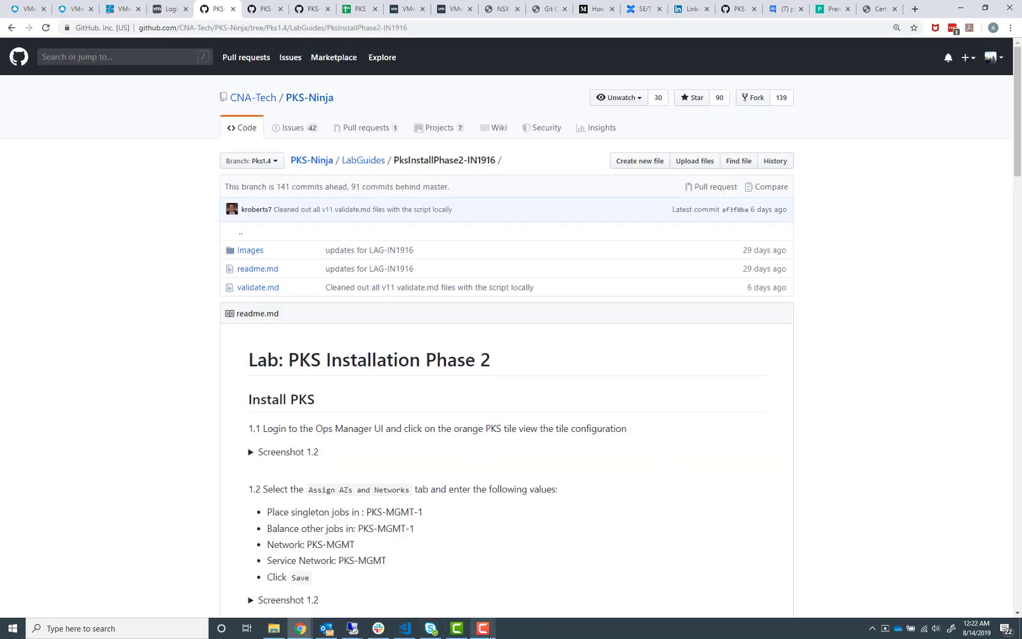
mouse_move(481, 632)
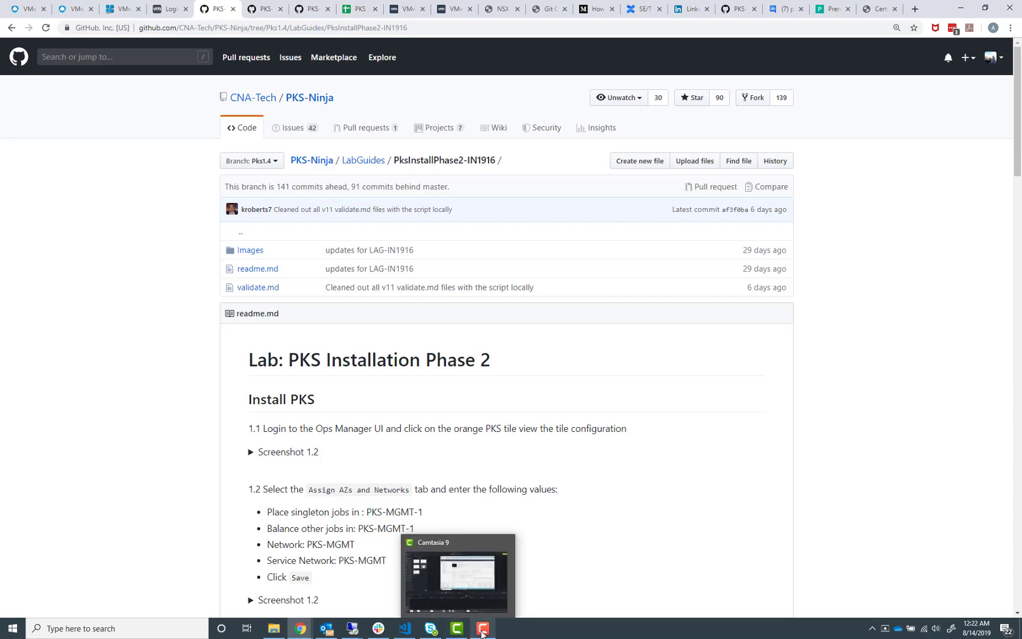